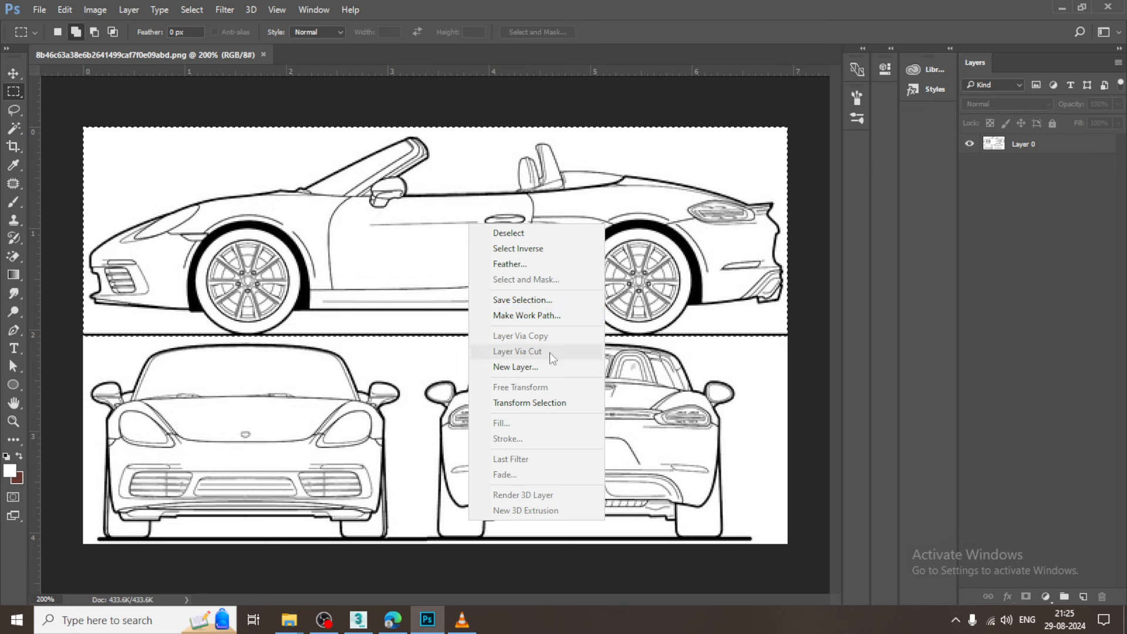
Cut the selected side view of the car from Layer 0 onto its own new layer.
{"action": "left_click", "coordinate": [1038, 148]}
{"action": "right_click", "coordinate": [406, 265]}
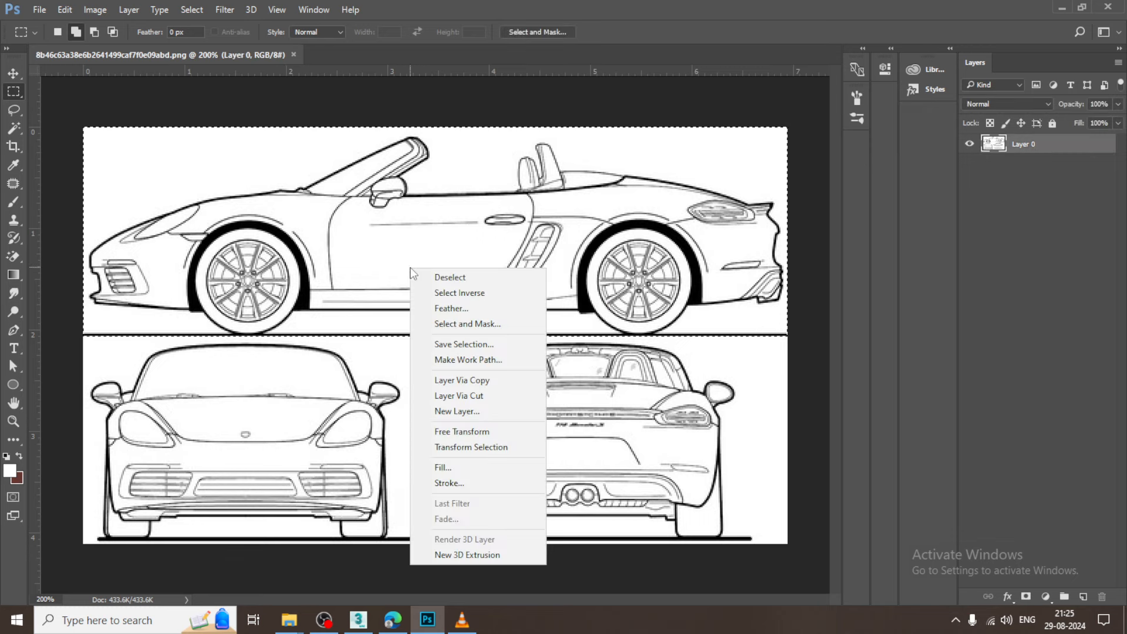
{"action": "left_click", "coordinate": [446, 395]}
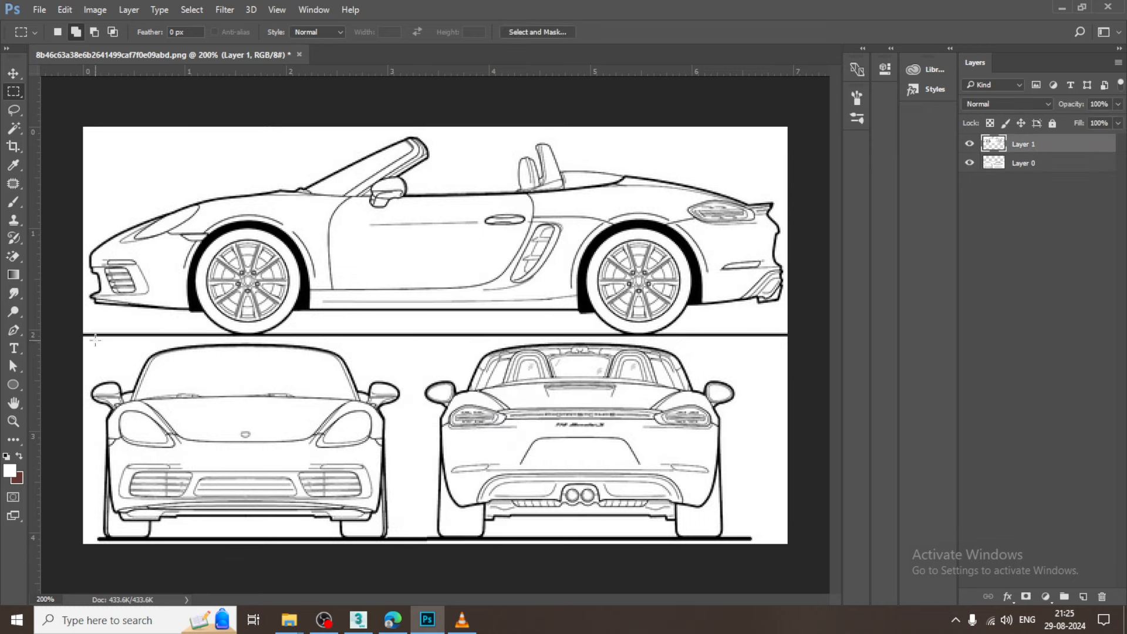
Select the front view area with a rectangular marquee and try to cut it to a new layer from Layer 1.
{"action": "left_click_drag", "start_coordinate": [84, 335], "coordinate": [409, 543]}
{"action": "right_click", "coordinate": [229, 462]}
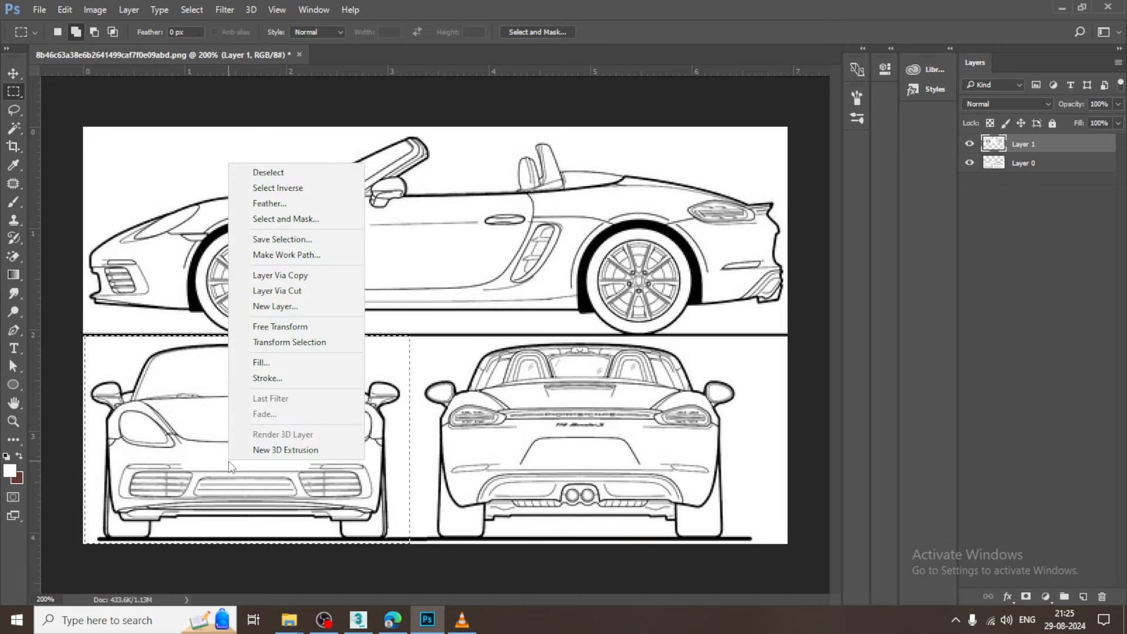
{"action": "left_click", "coordinate": [287, 292]}
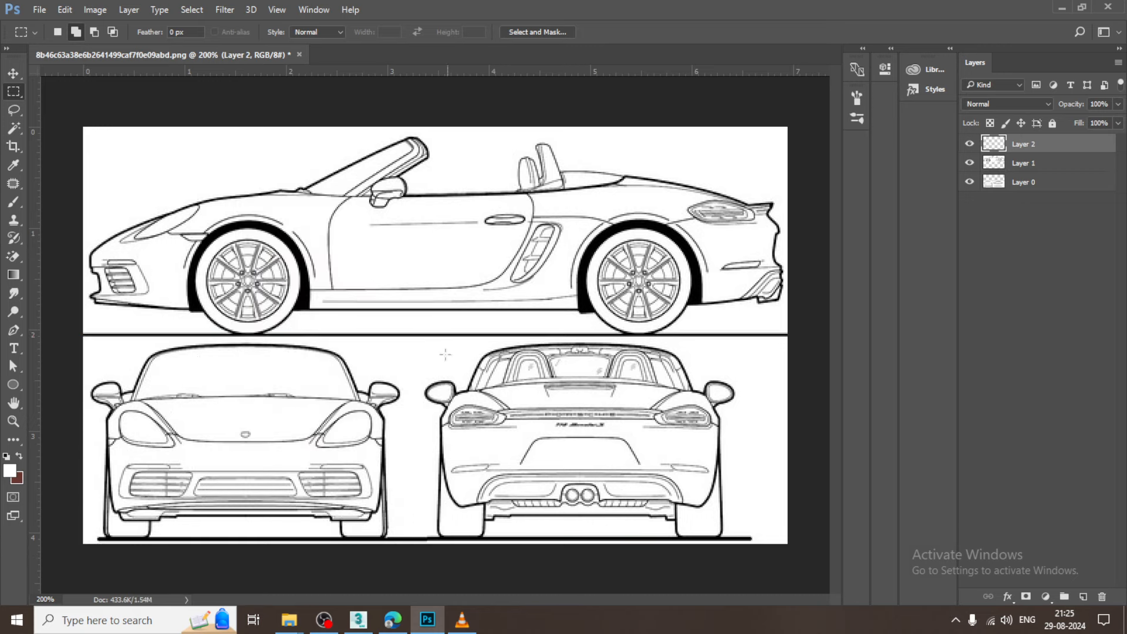
Select the rear view with a rectangular marquee and cut it from Layer 0 onto a new layer.
{"action": "left_click_drag", "start_coordinate": [417, 335], "coordinate": [753, 537]}
{"action": "right_click", "coordinate": [578, 448]}
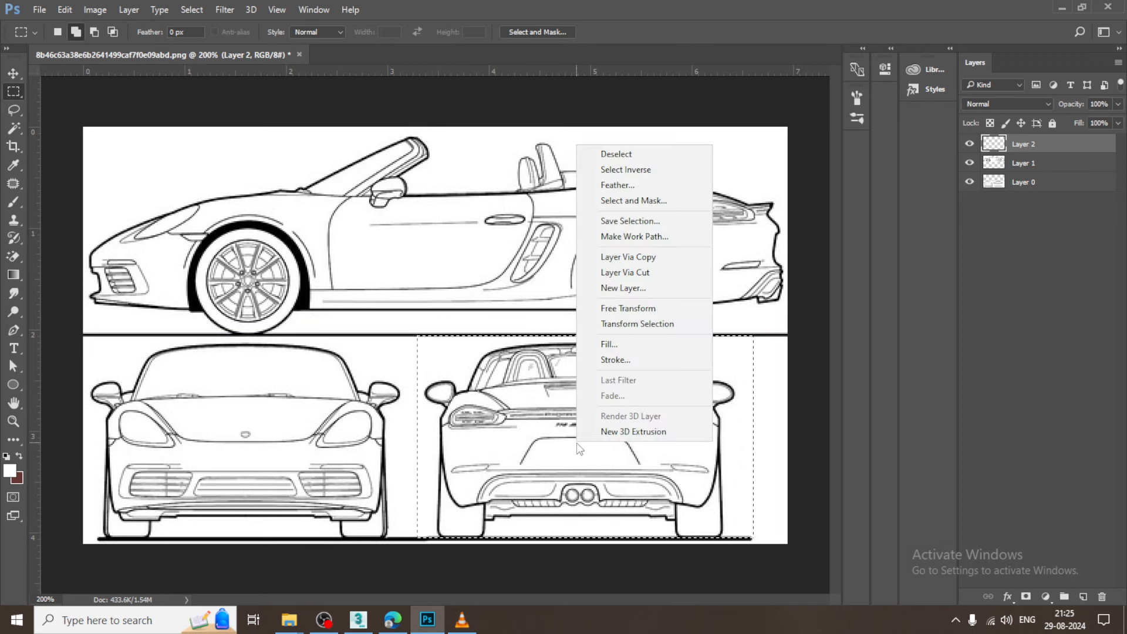
{"action": "left_click", "coordinate": [644, 273]}
{"action": "left_click", "coordinate": [566, 240]}
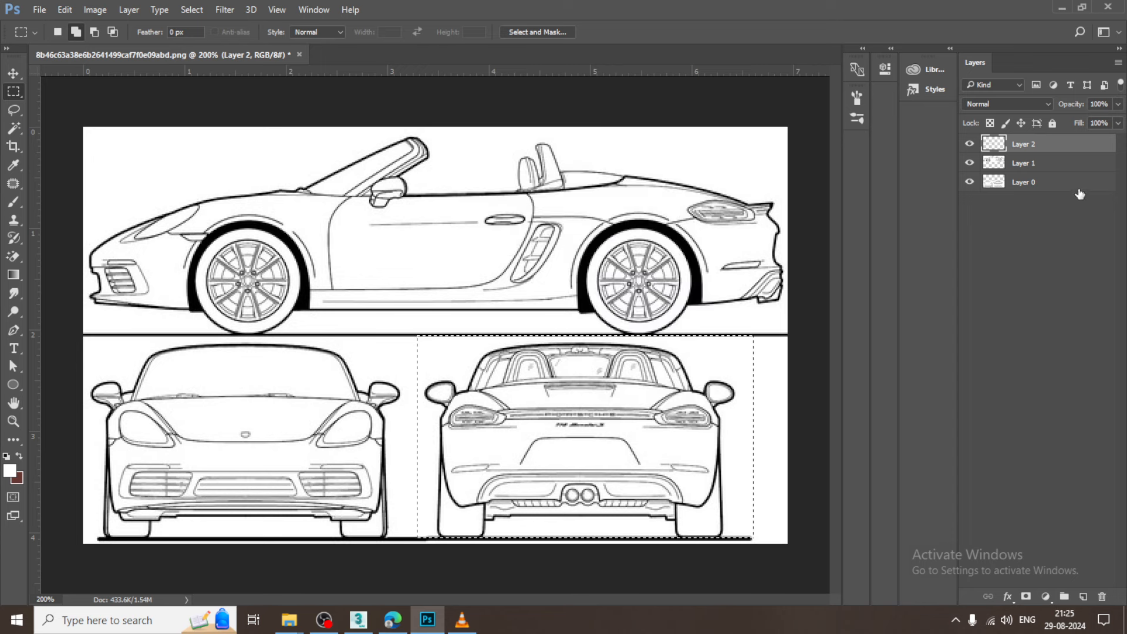
{"action": "left_click", "coordinate": [1043, 187]}
{"action": "right_click", "coordinate": [545, 435]}
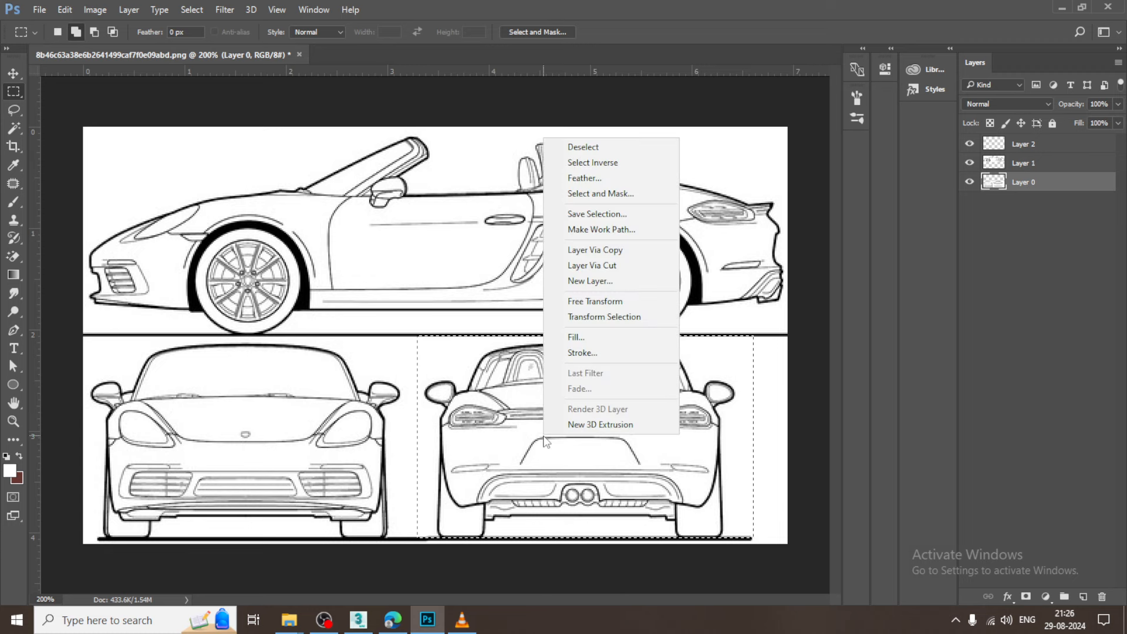
{"action": "left_click", "coordinate": [607, 269]}
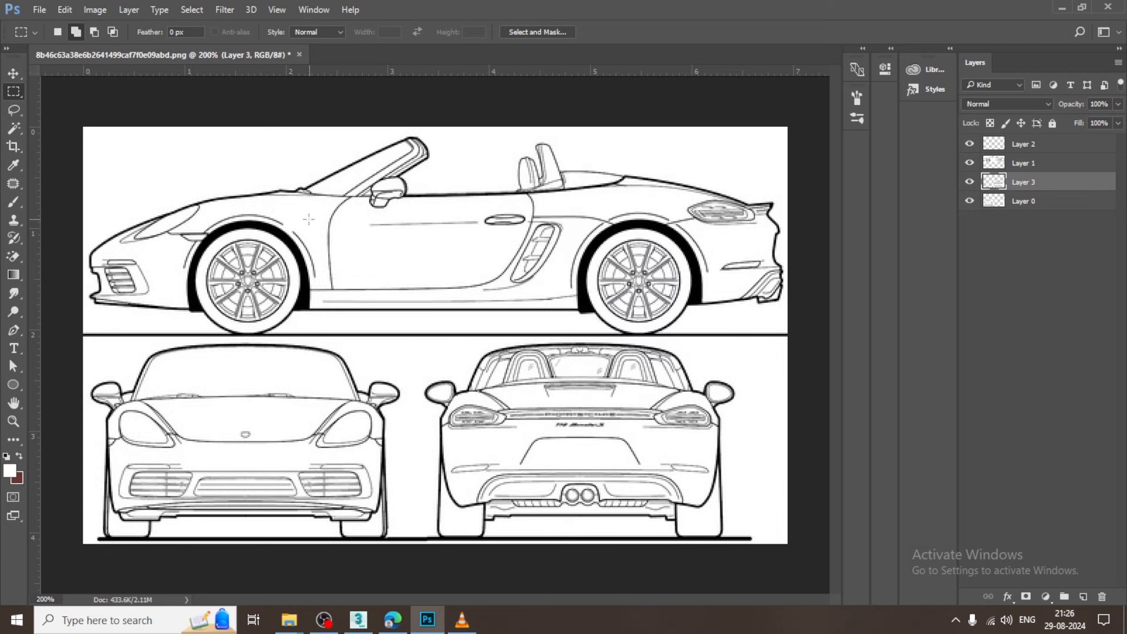
Try repositioning the front view on Layer 0 with the Move tool, shifting it slightly up and to the left.
{"action": "left_click", "coordinate": [13, 73]}
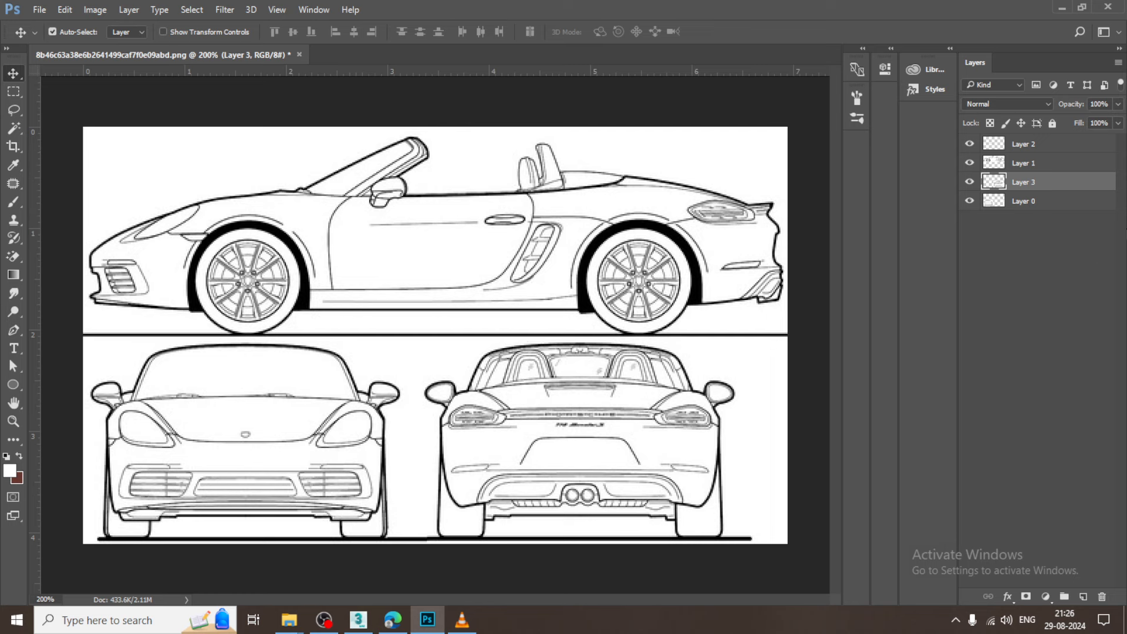
{"action": "left_click", "coordinate": [158, 450]}
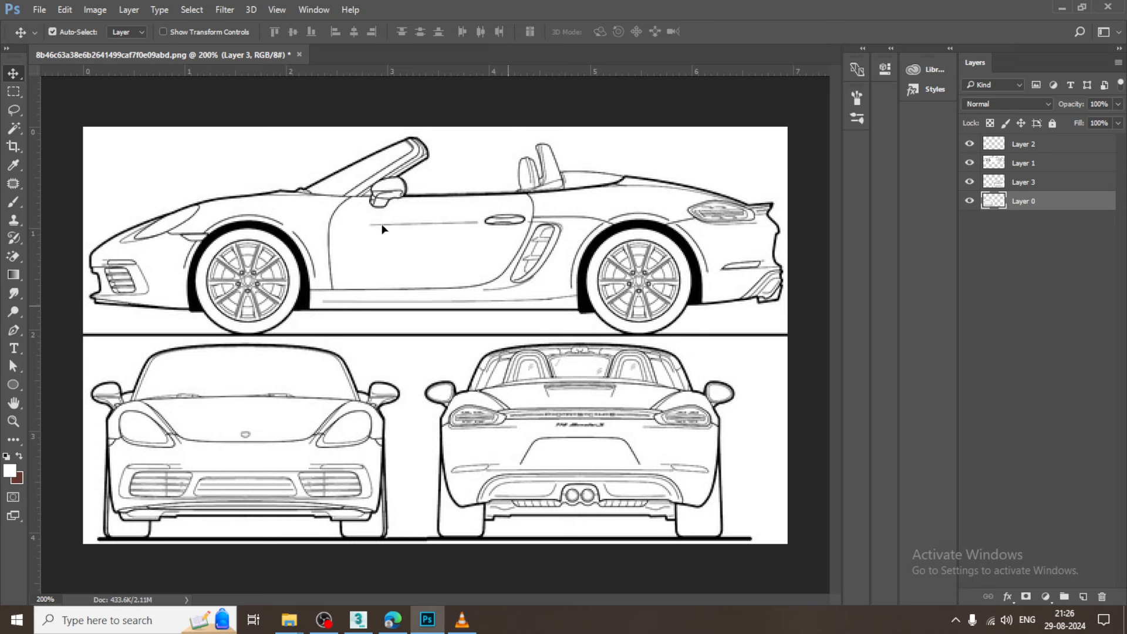
{"action": "left_click_drag", "start_coordinate": [397, 393], "coordinate": [373, 317]}
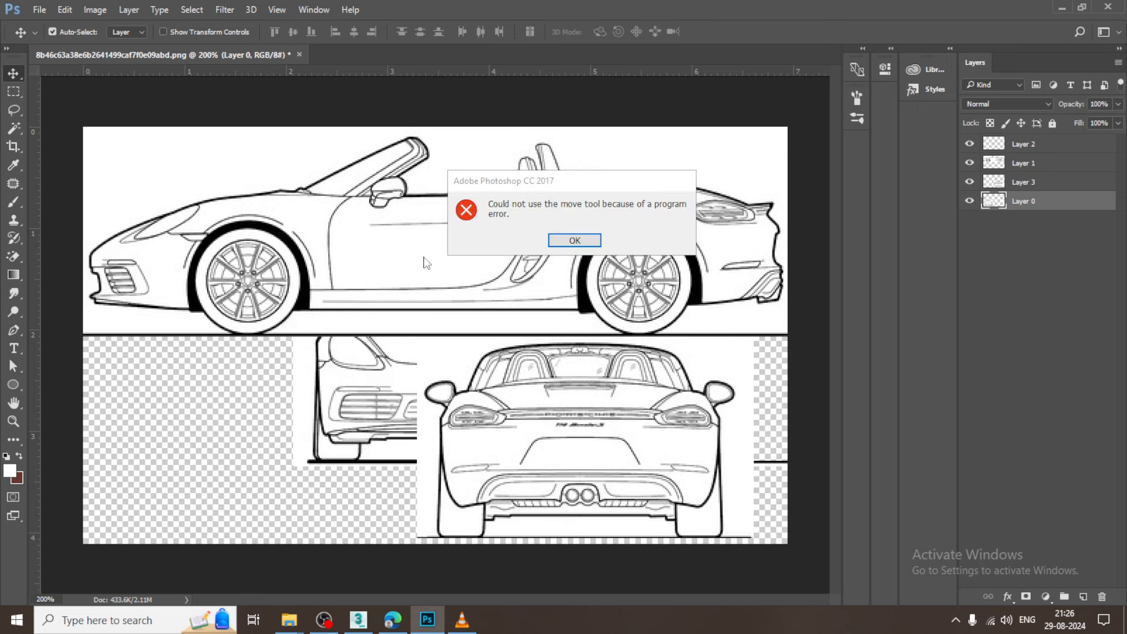
{"action": "left_click", "coordinate": [585, 242]}
{"action": "left_click_drag", "start_coordinate": [298, 387], "coordinate": [268, 409]}
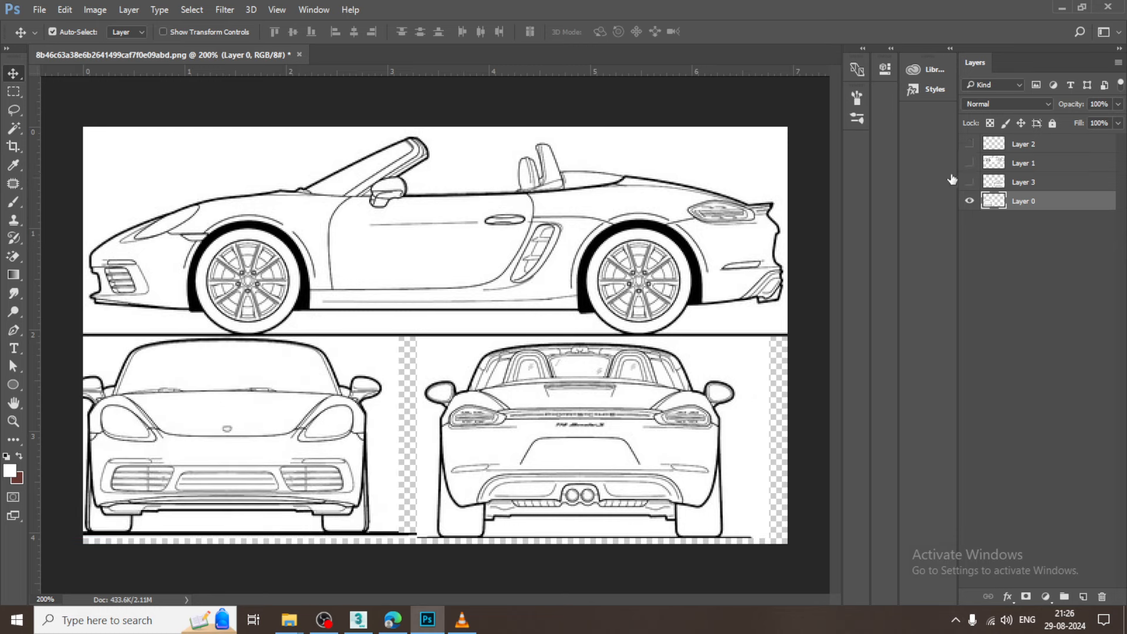
Isolate Layer 0 and delete the leftover area to the right of the front view.
{"action": "left_click", "coordinate": [969, 201], "text": "alt"}
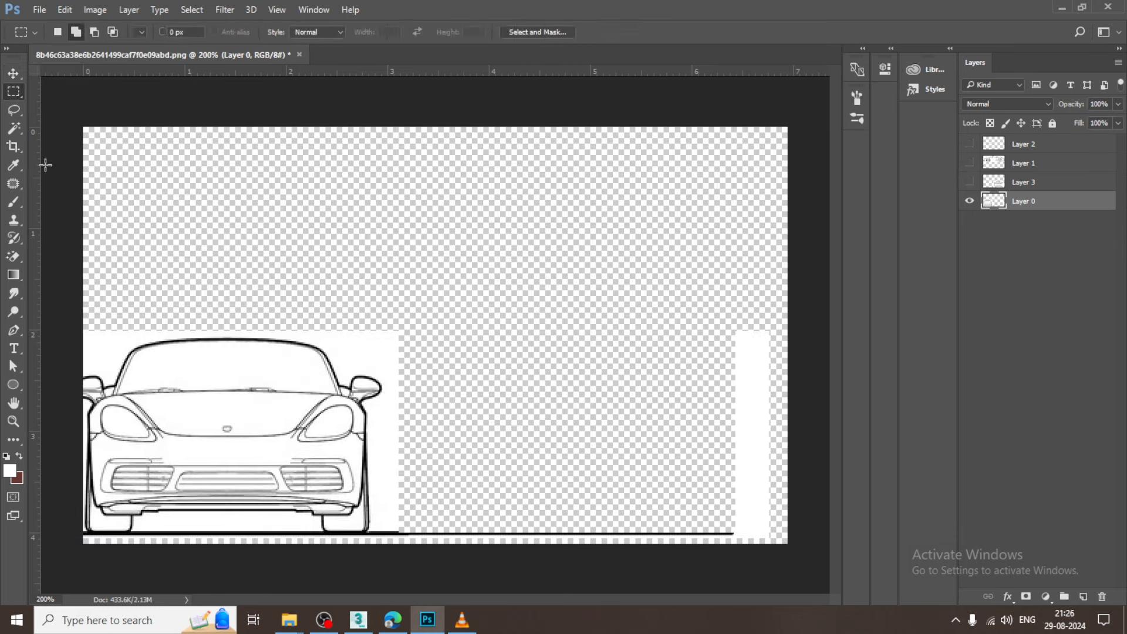
{"action": "key", "text": "m"}
{"action": "left_click_drag", "start_coordinate": [406, 291], "coordinate": [790, 544]}
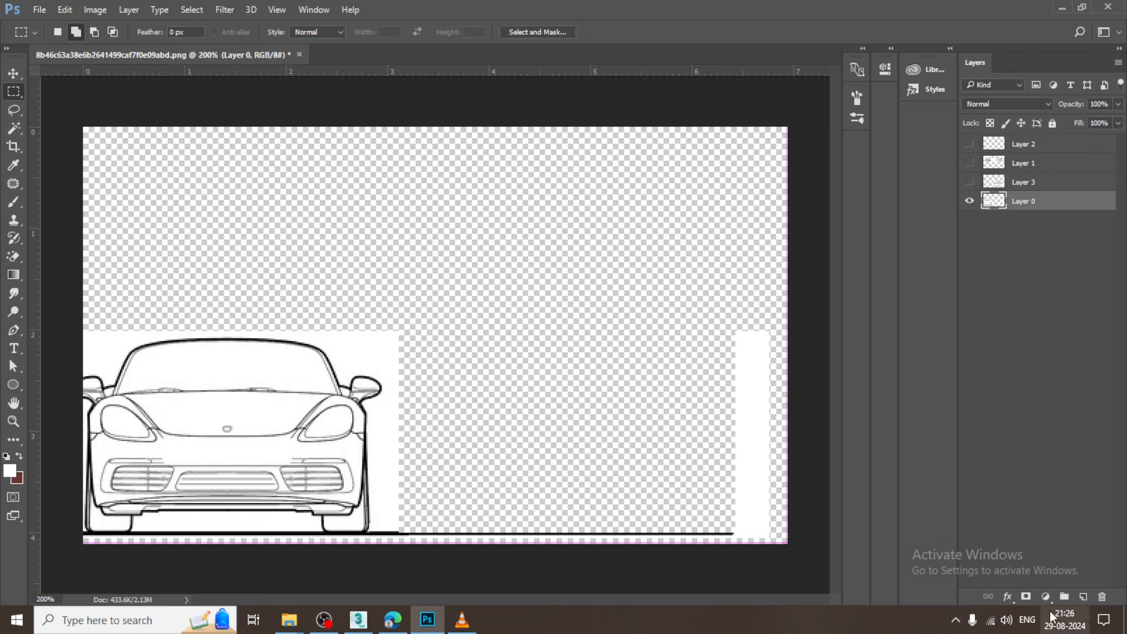
{"action": "key", "text": "Delete"}
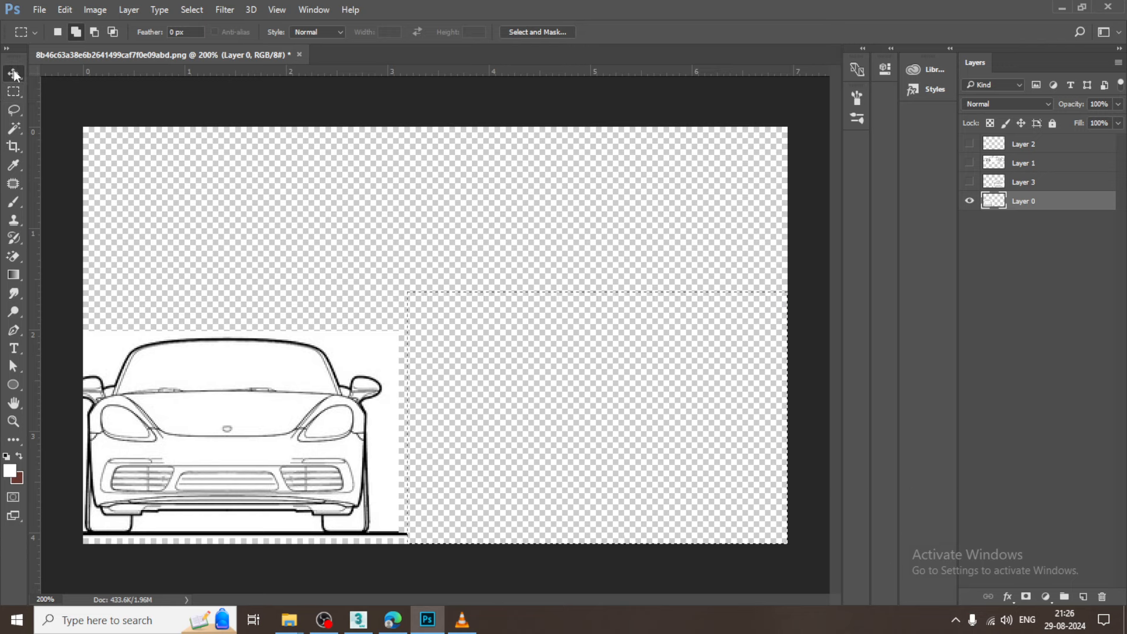
Show the side view layer, move the front view over its middle, and bring Layer 0 to the top of the stack.
{"action": "left_click", "coordinate": [13, 72]}
{"action": "left_click", "coordinate": [970, 182]}
{"action": "left_click", "coordinate": [969, 183]}
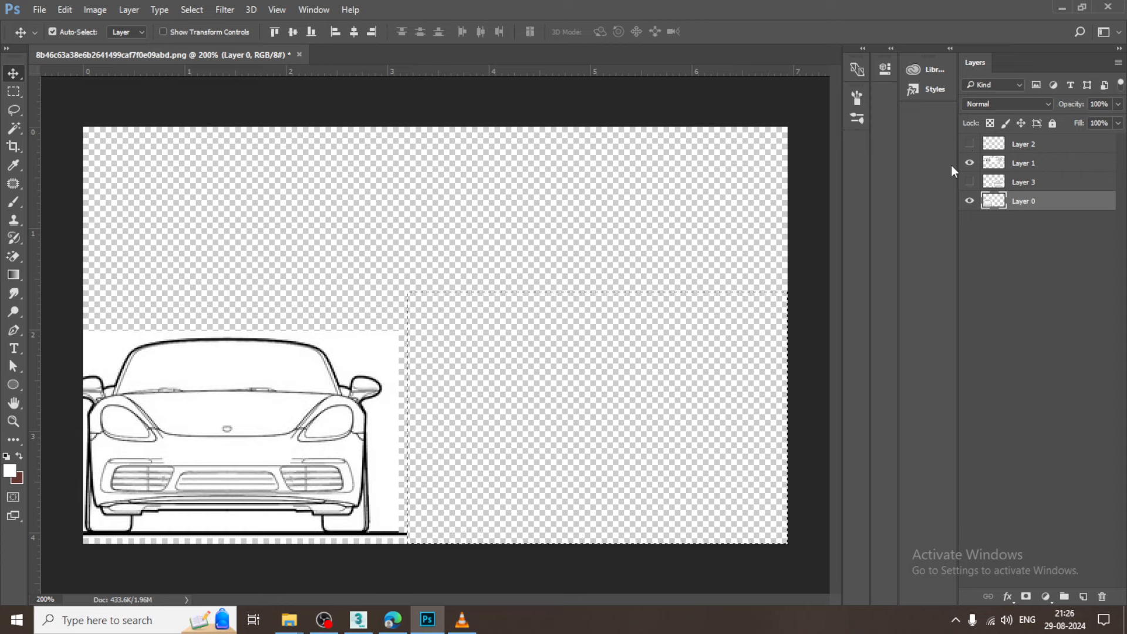
{"action": "left_click", "coordinate": [970, 162]}
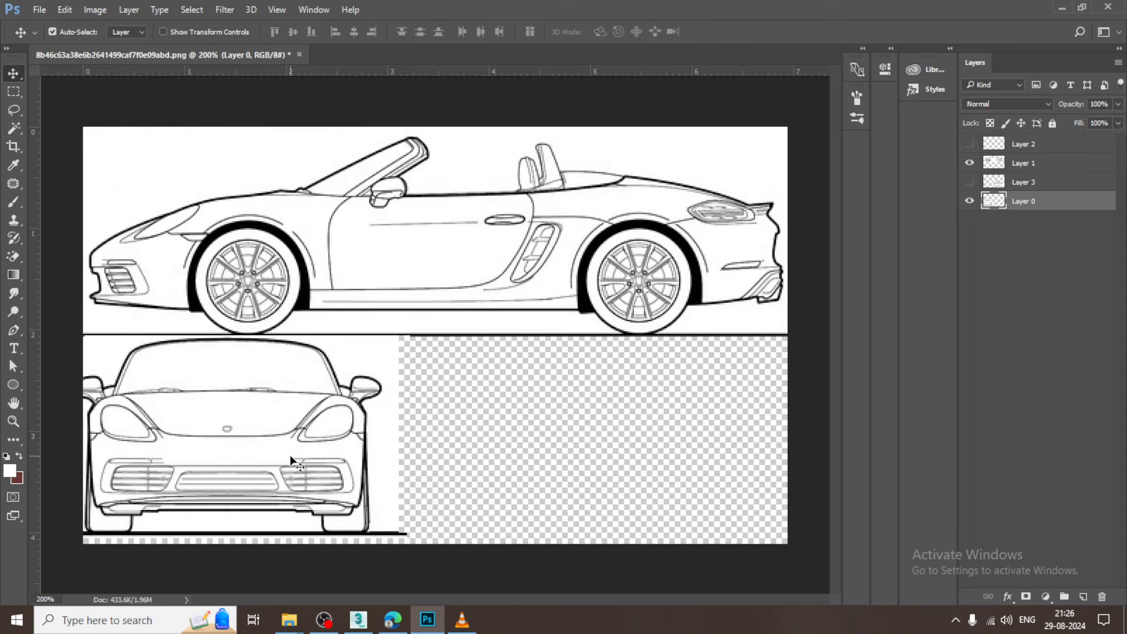
{"action": "mouse_move", "coordinate": [292, 463]}
{"action": "left_mouse_down"}
{"action": "mouse_move", "coordinate": [503, 273]}
{"action": "mouse_move", "coordinate": [501, 257]}
{"action": "left_mouse_up"}
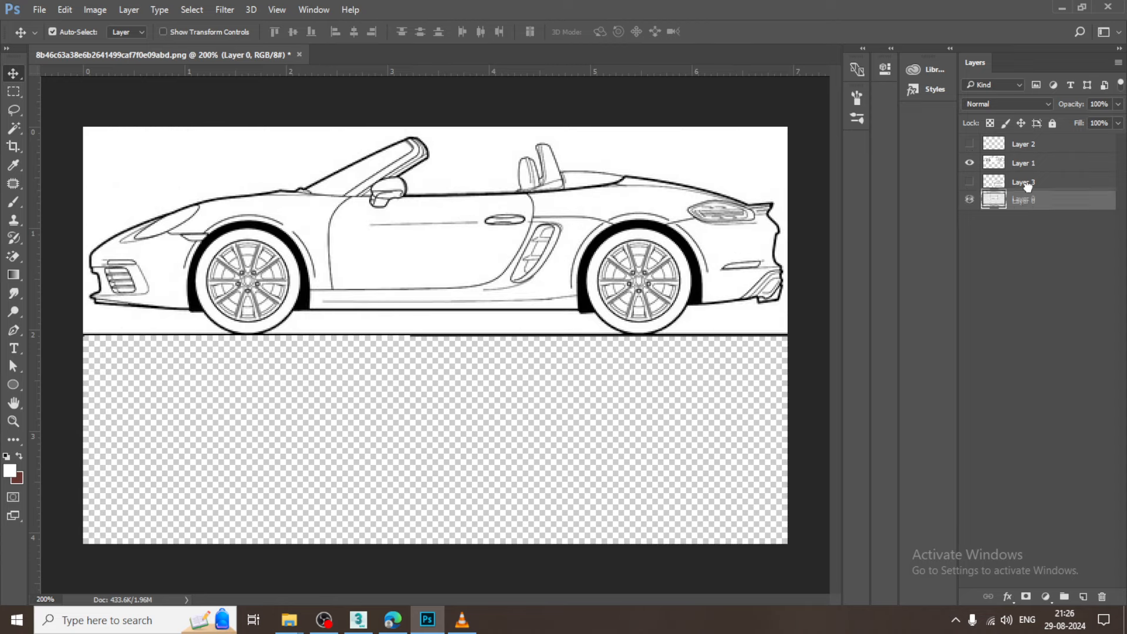
{"action": "left_click_drag", "start_coordinate": [1026, 202], "coordinate": [1028, 145]}
{"action": "mouse_move", "coordinate": [471, 253]}
{"action": "left_mouse_down"}
{"action": "mouse_move", "coordinate": [513, 252]}
{"action": "mouse_move", "coordinate": [470, 254]}
{"action": "left_mouse_up"}
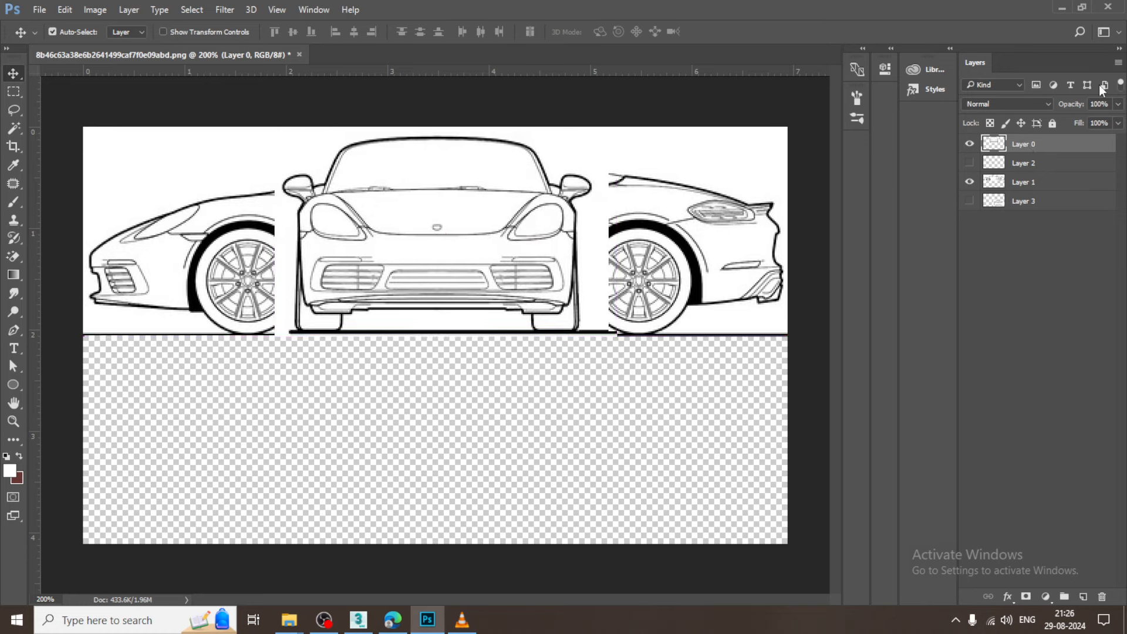
Check the front view's alignment against the side view by lowering Layer 0's opacity, restoring it to 100%, and toggling its visibility.
{"action": "left_click", "coordinate": [1118, 103]}
{"action": "left_click_drag", "start_coordinate": [1081, 119], "coordinate": [1120, 120]}
{"action": "left_click", "coordinate": [722, 246]}
{"action": "left_click", "coordinate": [970, 145]}
{"action": "left_click", "coordinate": [970, 144]}
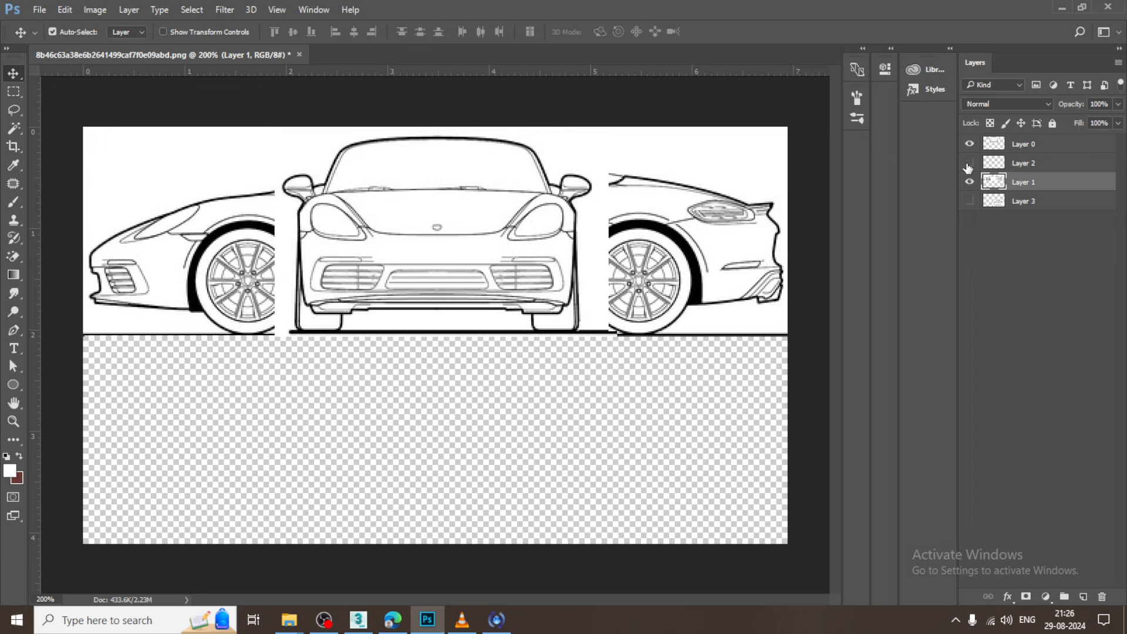
Show Layer 3, move the rear view over the front view, and bring its layer to the top of the stack.
{"action": "left_click", "coordinate": [970, 201]}
{"action": "left_click_drag", "start_coordinate": [631, 458], "coordinate": [492, 256]}
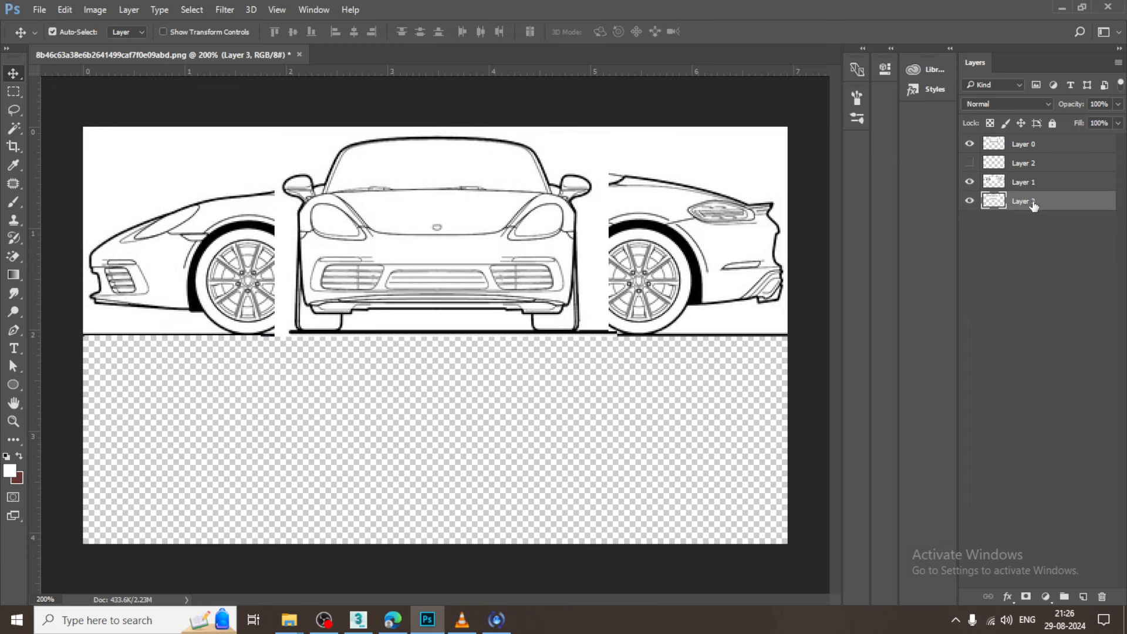
{"action": "left_click_drag", "start_coordinate": [1034, 205], "coordinate": [1023, 154]}
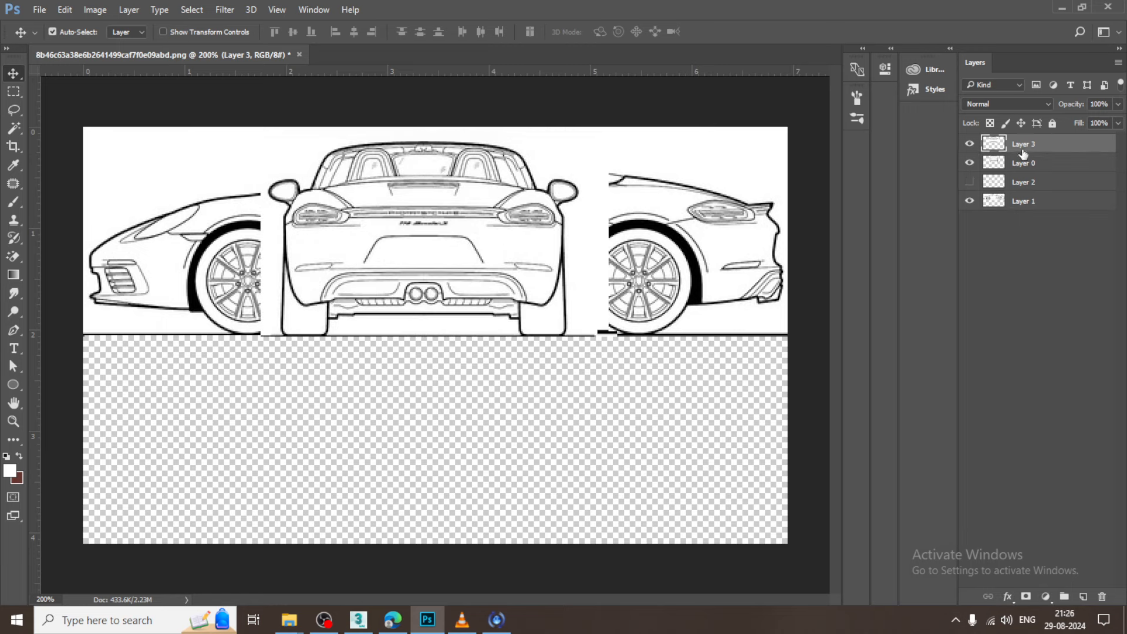
Lower Layer 3's opacity to about 48% to compare the rear and front views, and restore it to 100%.
{"action": "left_click", "coordinate": [1118, 105]}
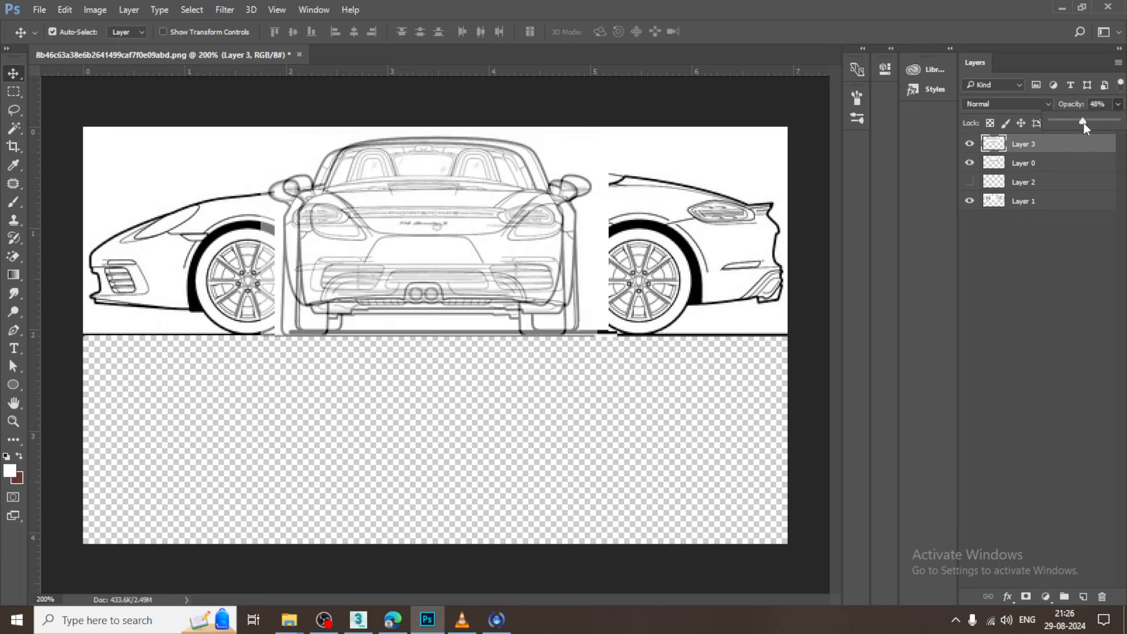
{"action": "left_click_drag", "start_coordinate": [1083, 122], "coordinate": [1122, 122]}
{"action": "left_click", "coordinate": [1041, 170]}
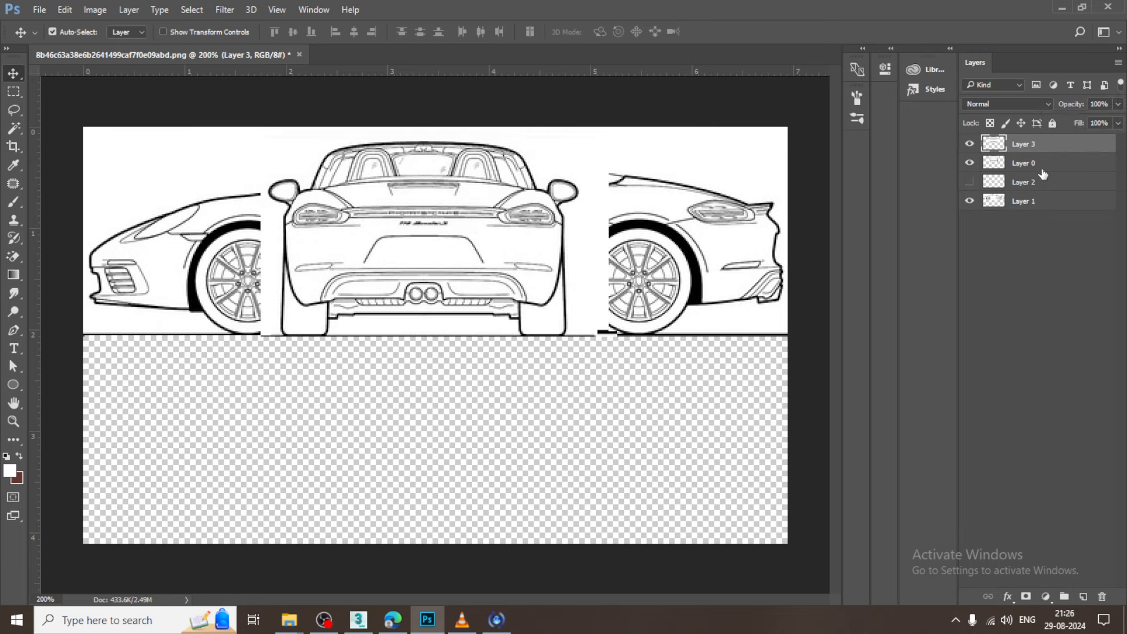
Move all layers down together to the vertical middle of the canvas and delete the hidden Layer 2.
{"action": "left_click", "coordinate": [1041, 204], "text": "shift"}
{"action": "left_click_drag", "start_coordinate": [477, 259], "coordinate": [477, 353]}
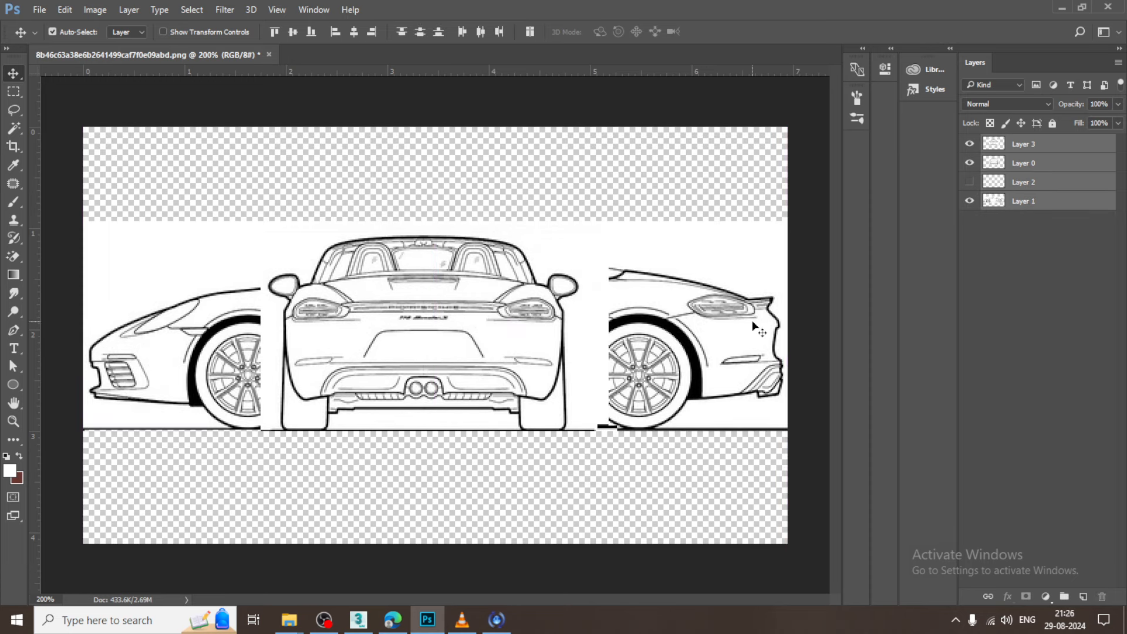
{"action": "left_click", "coordinate": [1058, 188]}
{"action": "key", "text": "Delete"}
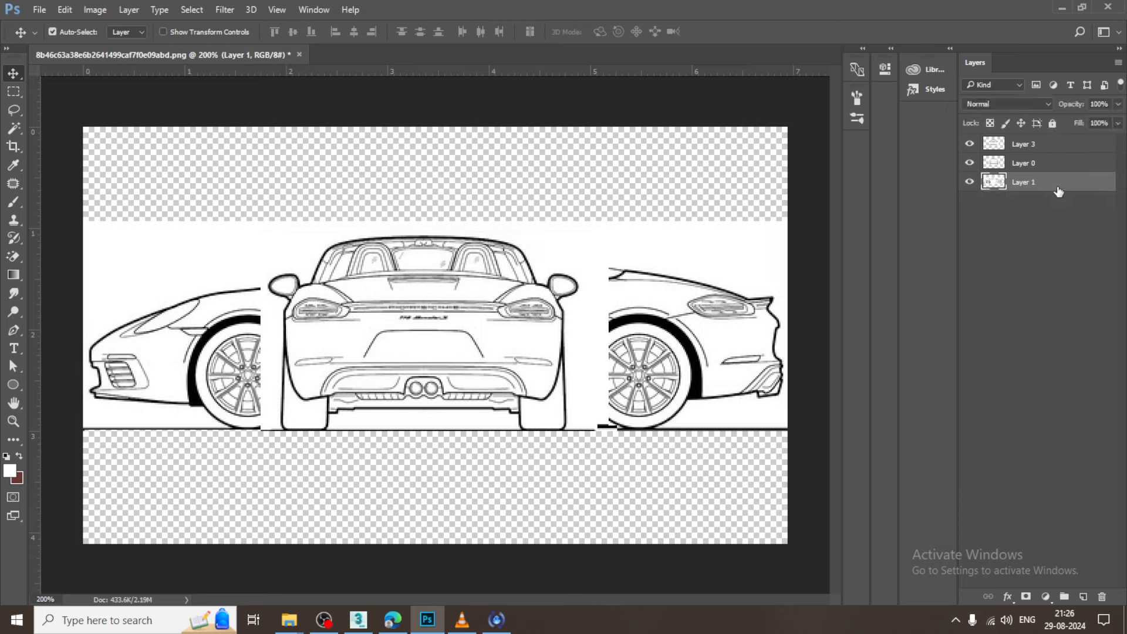
Hide Layer 3 and Layer 0 so only the side view is shown, and open the Save As dialog.
{"action": "left_click", "coordinate": [970, 142]}
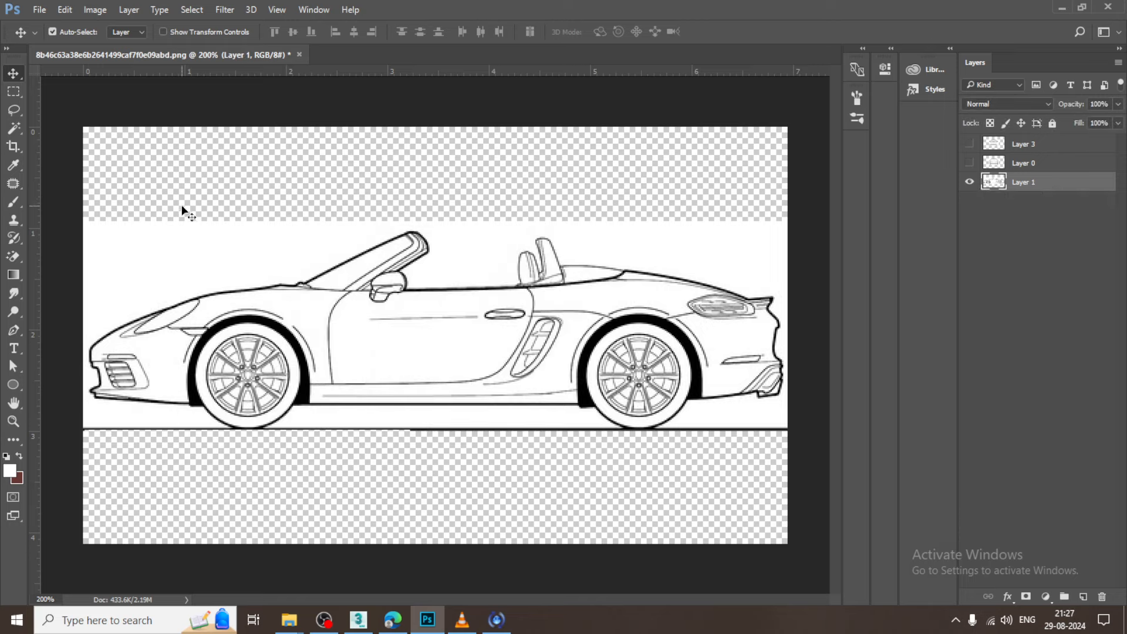
{"action": "left_click", "coordinate": [36, 9]}
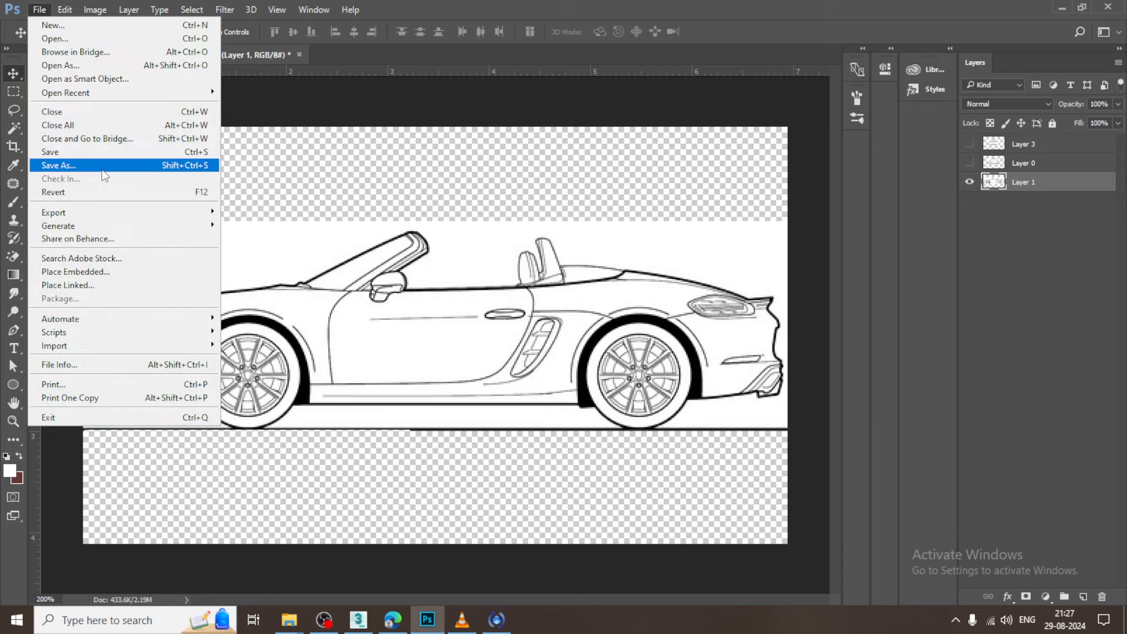
{"action": "left_click", "coordinate": [101, 168]}
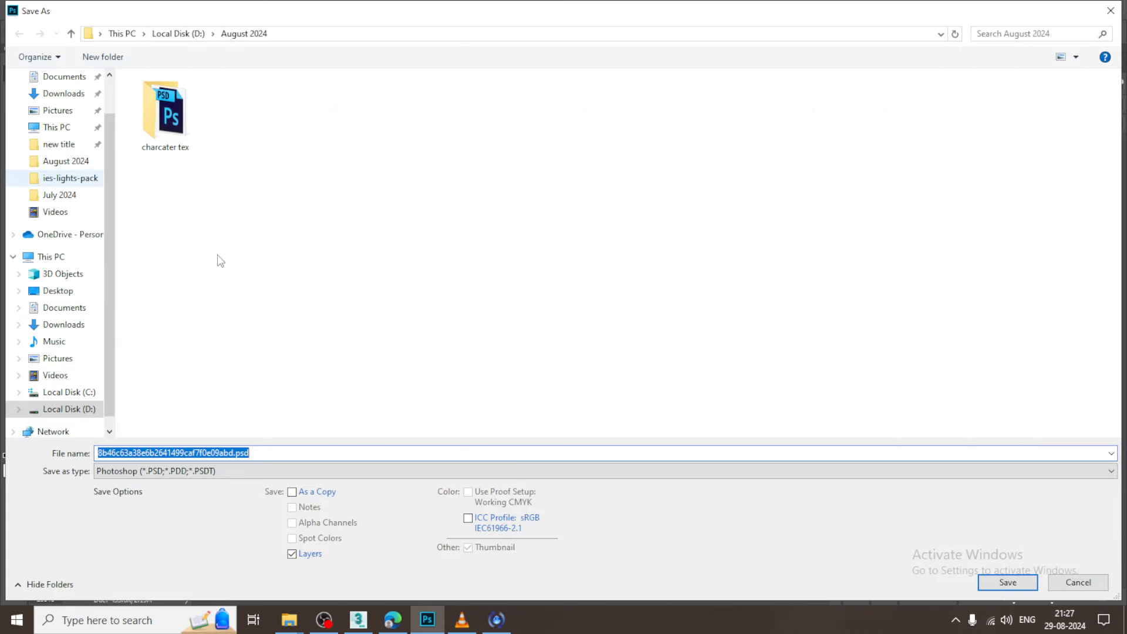
Create a folder named "Car Mod" inside August 2024 and open it as the save location.
{"action": "left_click", "coordinate": [297, 129]}
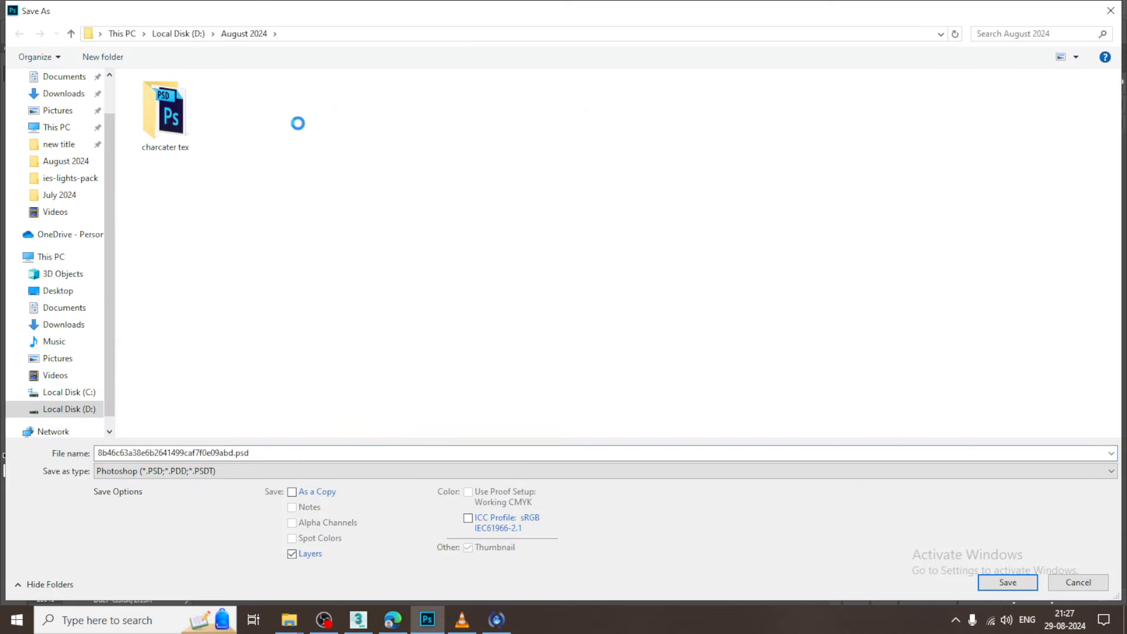
{"action": "right_click", "coordinate": [298, 125]}
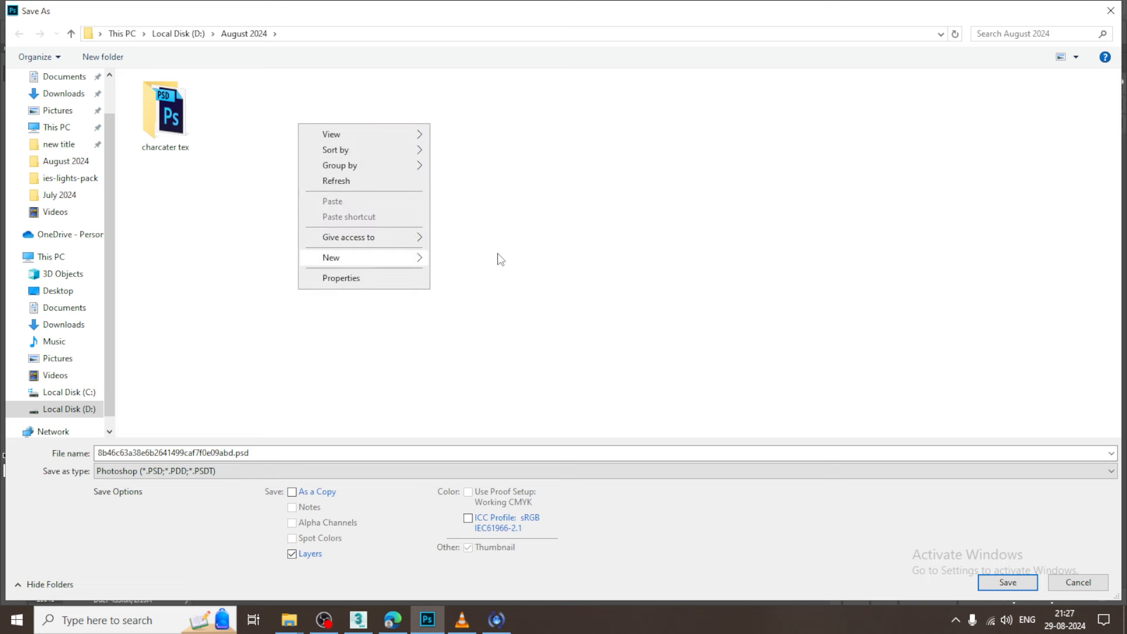
{"action": "mouse_move", "coordinate": [415, 257]}
{"action": "left_click", "coordinate": [461, 259]}
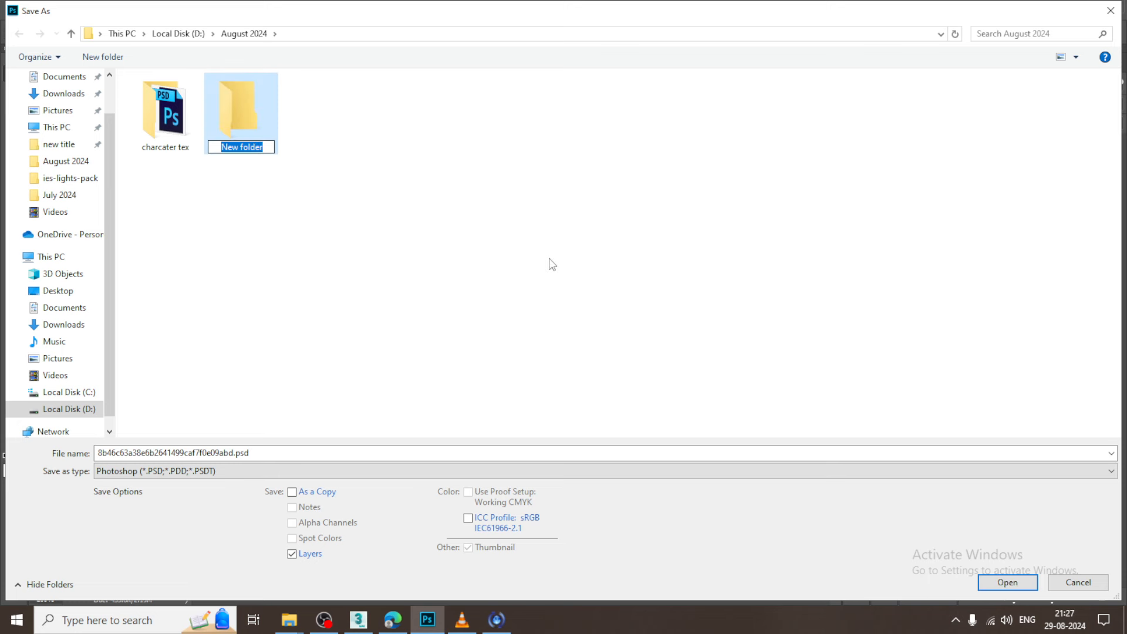
{"action": "type", "text": "Car M"}
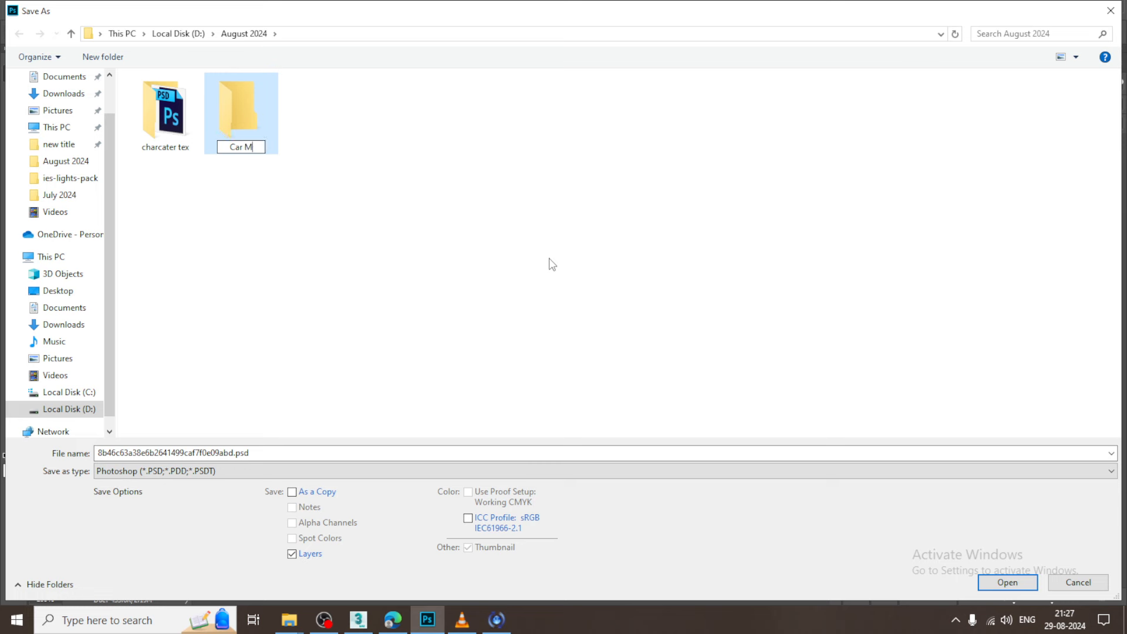
{"action": "type", "text": "od"}
{"action": "key", "text": "Return"}
{"action": "key", "text": "Return"}
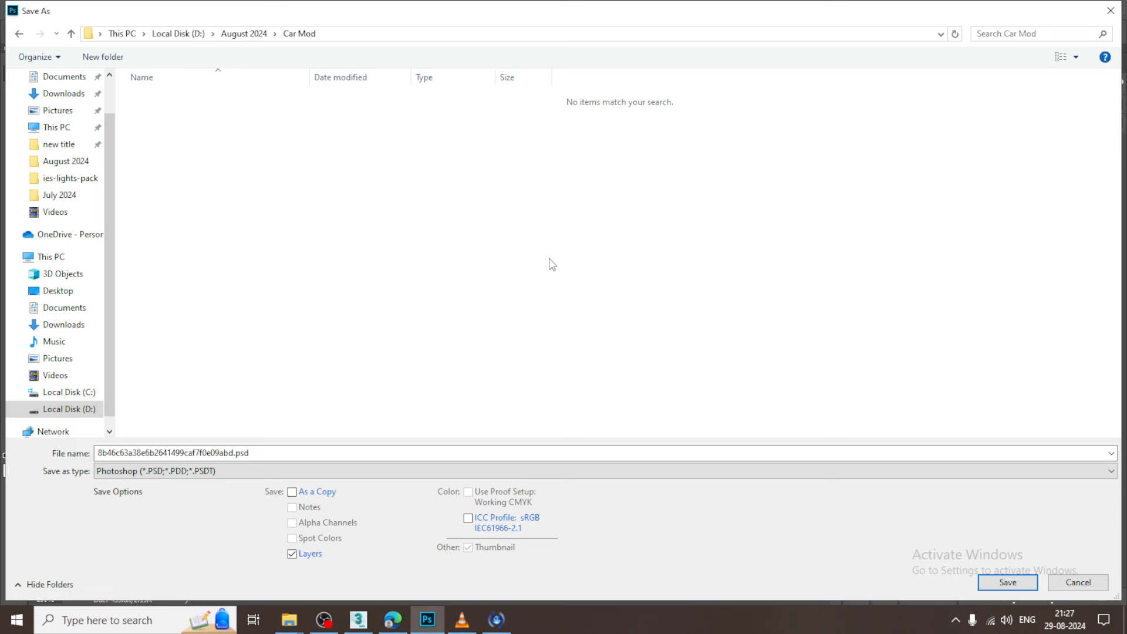
Save the side view in the Car Mod folder as a JPEG named "side" at maximum quality 12.
{"action": "left_click", "coordinate": [290, 452]}
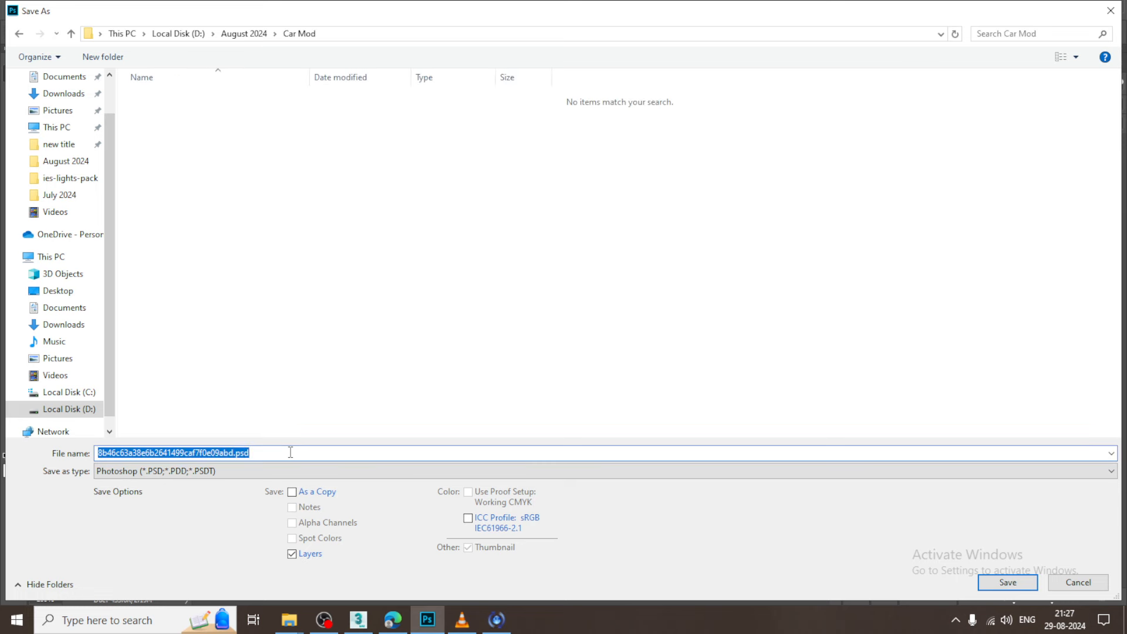
{"action": "type", "text": "side"}
{"action": "key", "text": "Tab"}
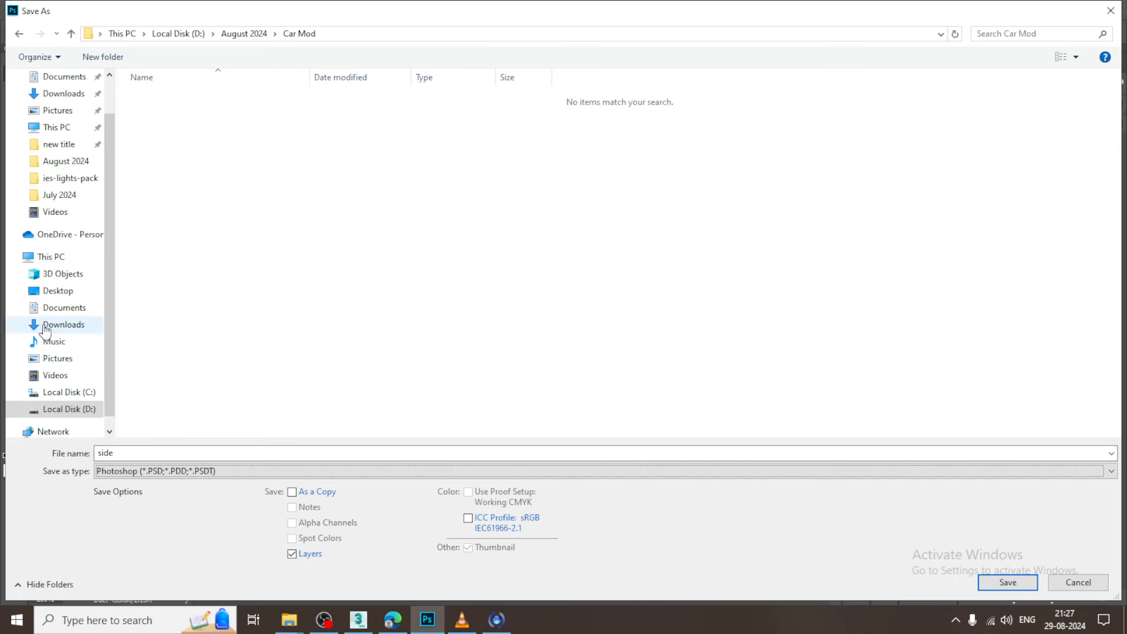
{"action": "key", "text": "j"}
{"action": "left_click", "coordinate": [997, 578]}
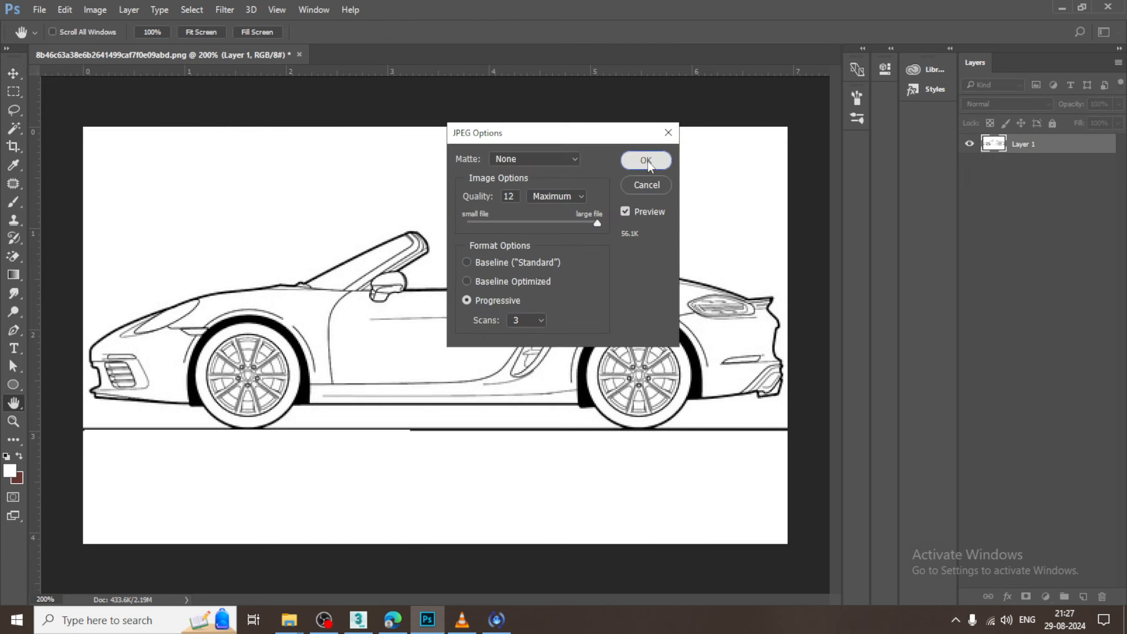
{"action": "left_click", "coordinate": [647, 161]}
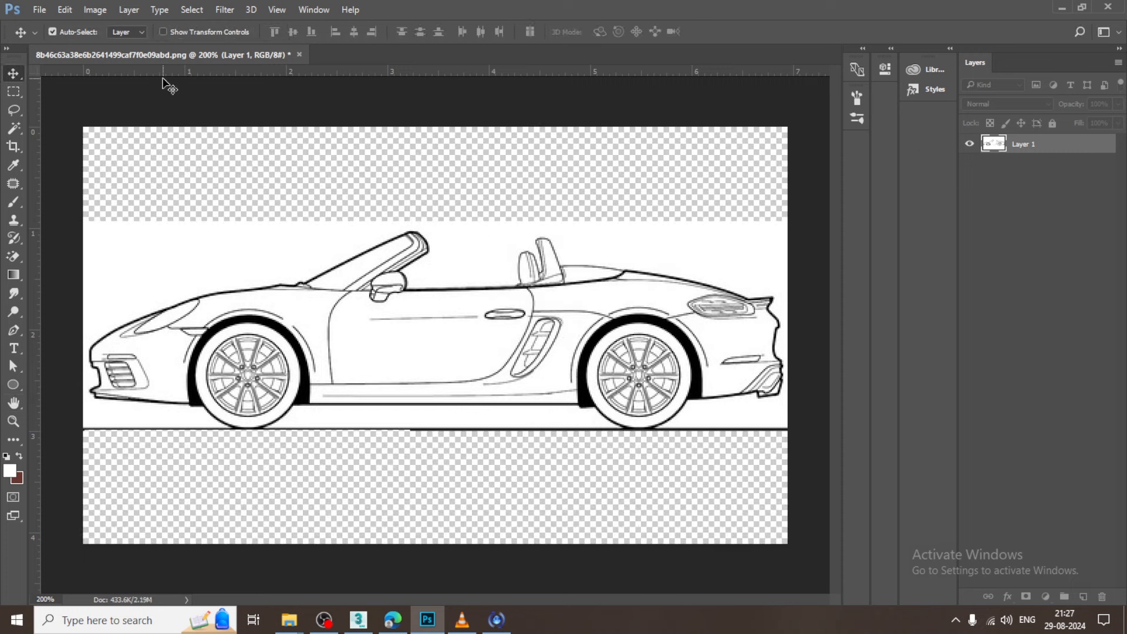
Show only the front view on Layer 0 and save it as a JPEG named "front" in the August 2024 folder.
{"action": "left_click", "coordinate": [969, 162]}
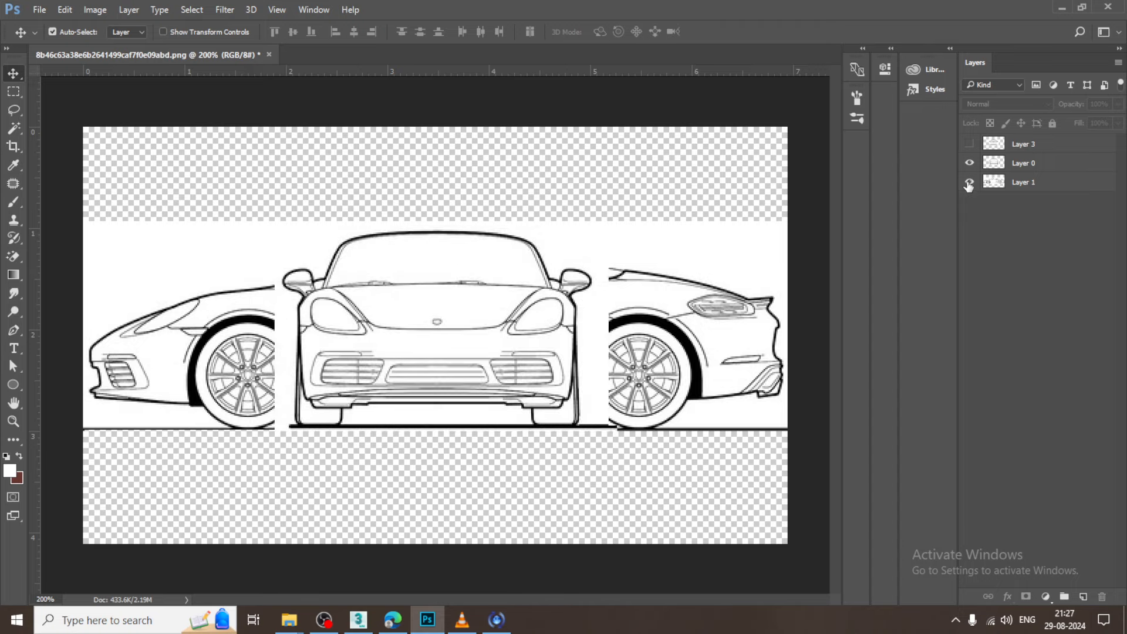
{"action": "left_click", "coordinate": [969, 182]}
{"action": "left_click", "coordinate": [40, 11]}
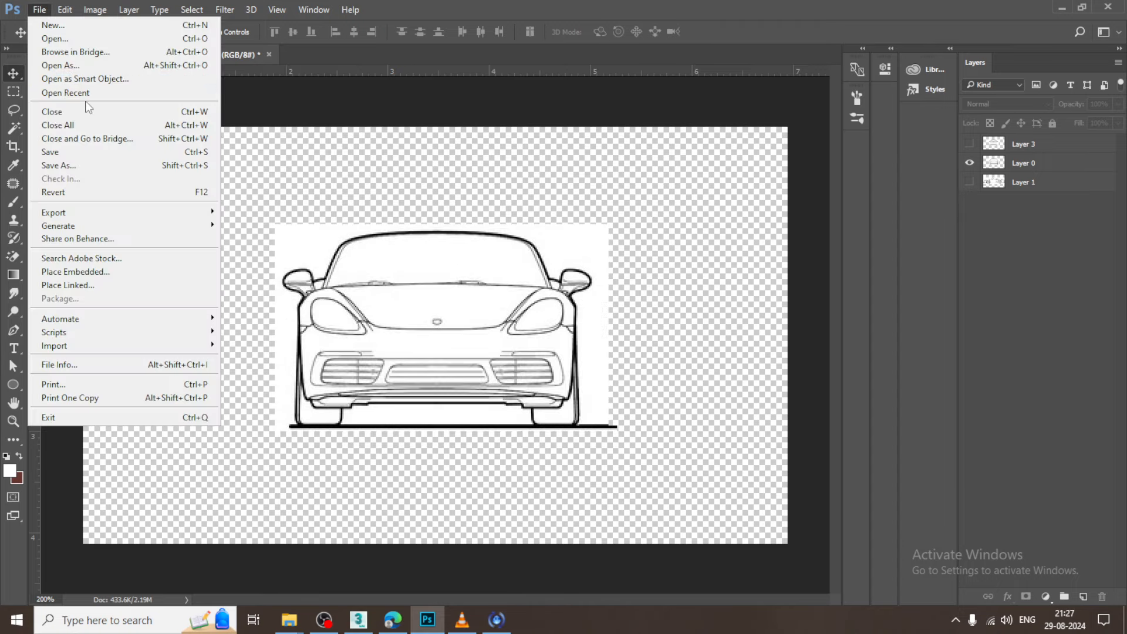
{"action": "left_click", "coordinate": [59, 161]}
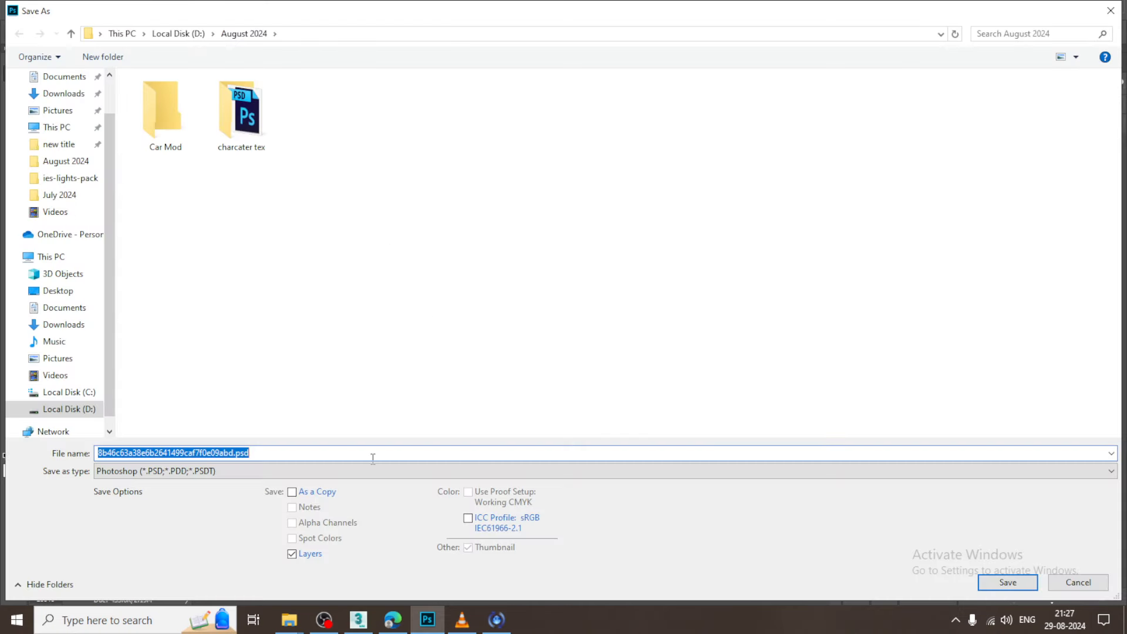
{"action": "type", "text": "front"}
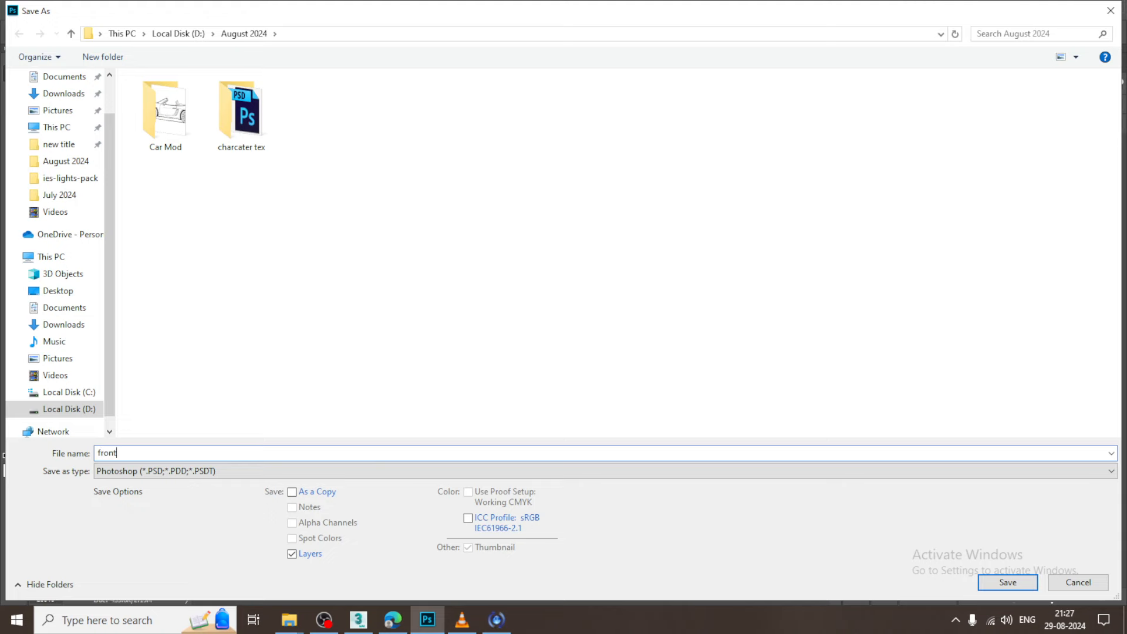
{"action": "key", "text": "Tab"}
{"action": "key", "text": "j"}
{"action": "key", "text": "Return"}
{"action": "key", "text": "Return"}
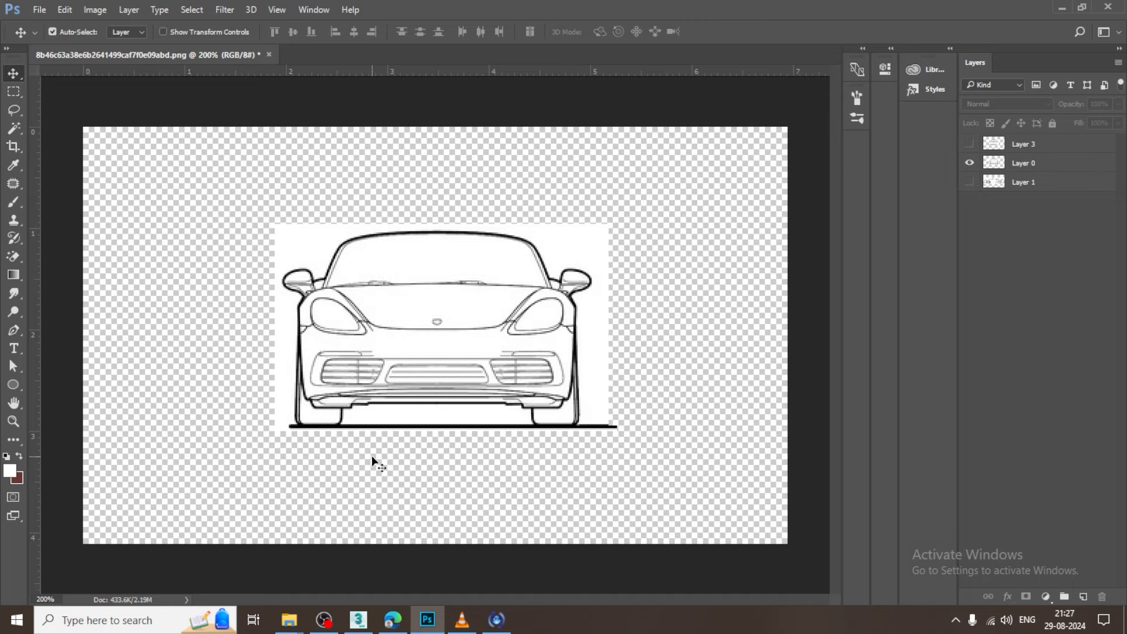
Show the rear view on Layer 3 over the front view and nudge it right until the two cars line up.
{"action": "left_click", "coordinate": [970, 183]}
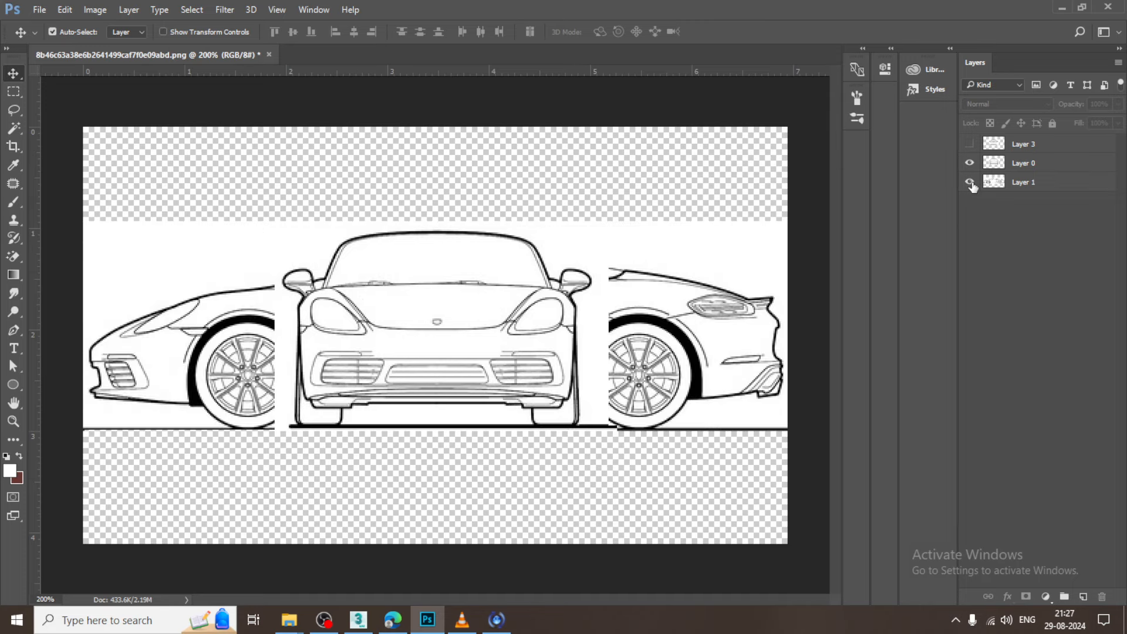
{"action": "left_click", "coordinate": [970, 183]}
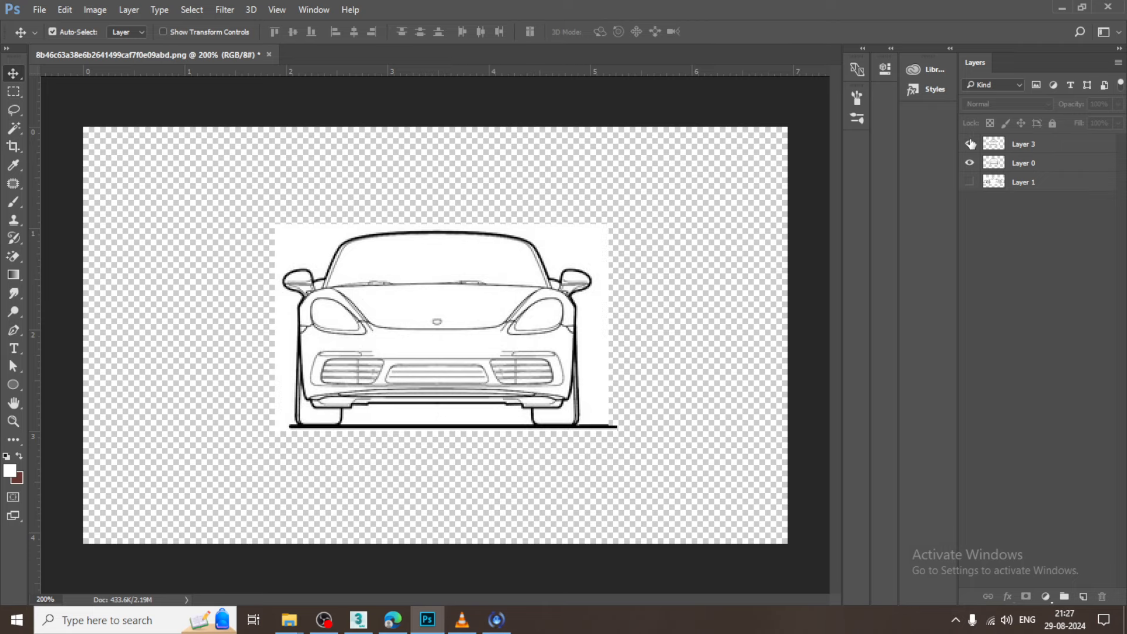
{"action": "left_click", "coordinate": [970, 143]}
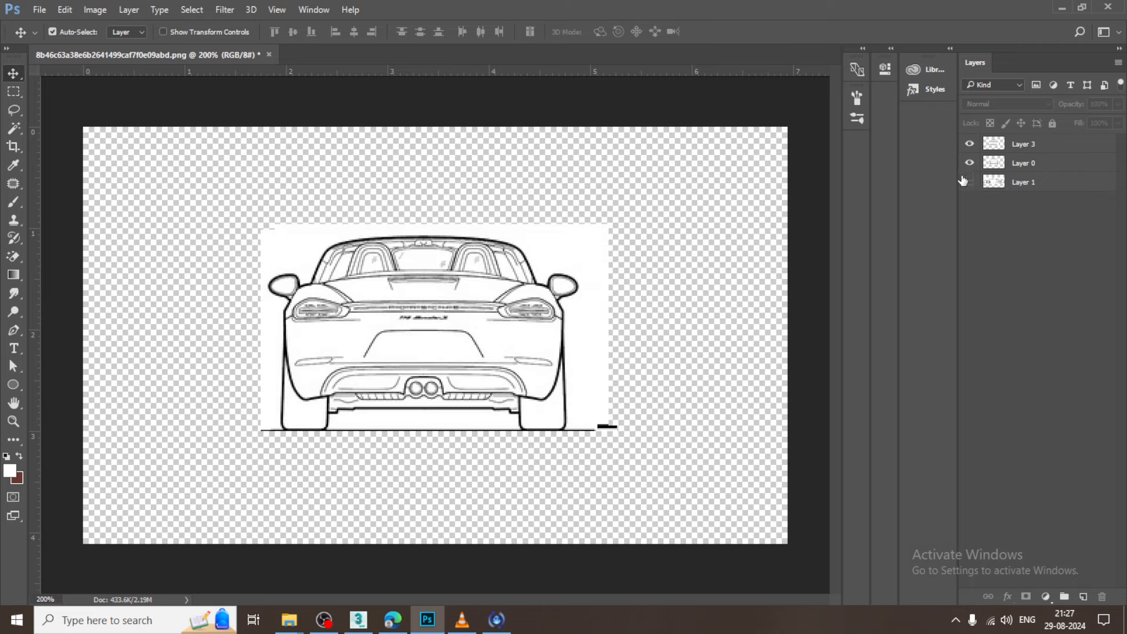
{"action": "left_click", "coordinate": [971, 145]}
{"action": "left_click", "coordinate": [970, 182]}
{"action": "left_click", "coordinate": [972, 182]}
{"action": "left_click", "coordinate": [388, 383]}
{"action": "key", "text": "Right"}
{"action": "key", "text": "Right"}
{"action": "key", "text": "Right"}
{"action": "key", "text": "Right"}
{"action": "key", "text": "Right"}
{"action": "key", "text": "Right"}
{"action": "key", "text": "Right"}
{"action": "key", "text": "Right"}
{"action": "key", "text": "Right"}
{"action": "key", "text": "Right"}
{"action": "key", "text": "Right"}
{"action": "key", "text": "Right"}
{"action": "key", "text": "Right"}
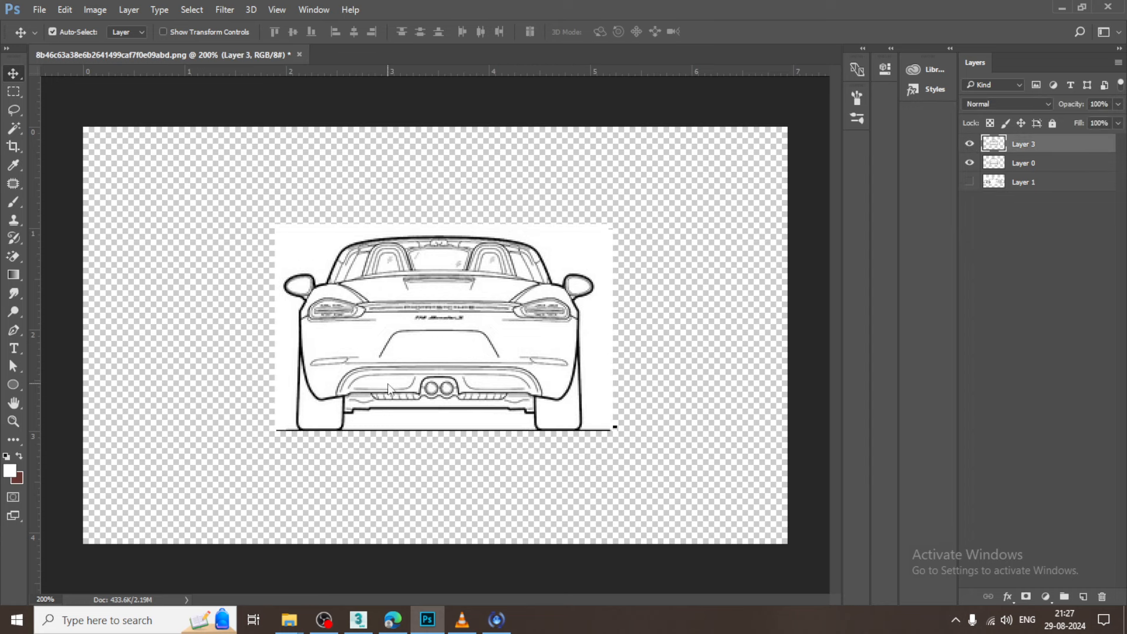
Hide Layer 0 and save the rear view as a JPEG named "back" in the August 2024 folder.
{"action": "left_click", "coordinate": [970, 163]}
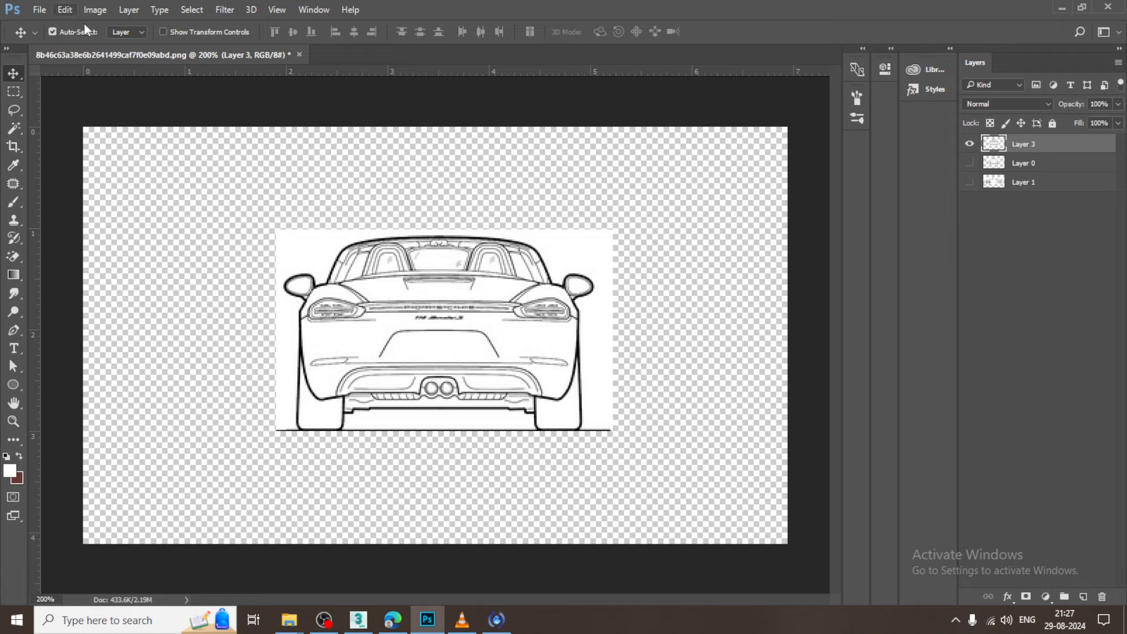
{"action": "left_click", "coordinate": [39, 9]}
{"action": "left_click", "coordinate": [96, 167]}
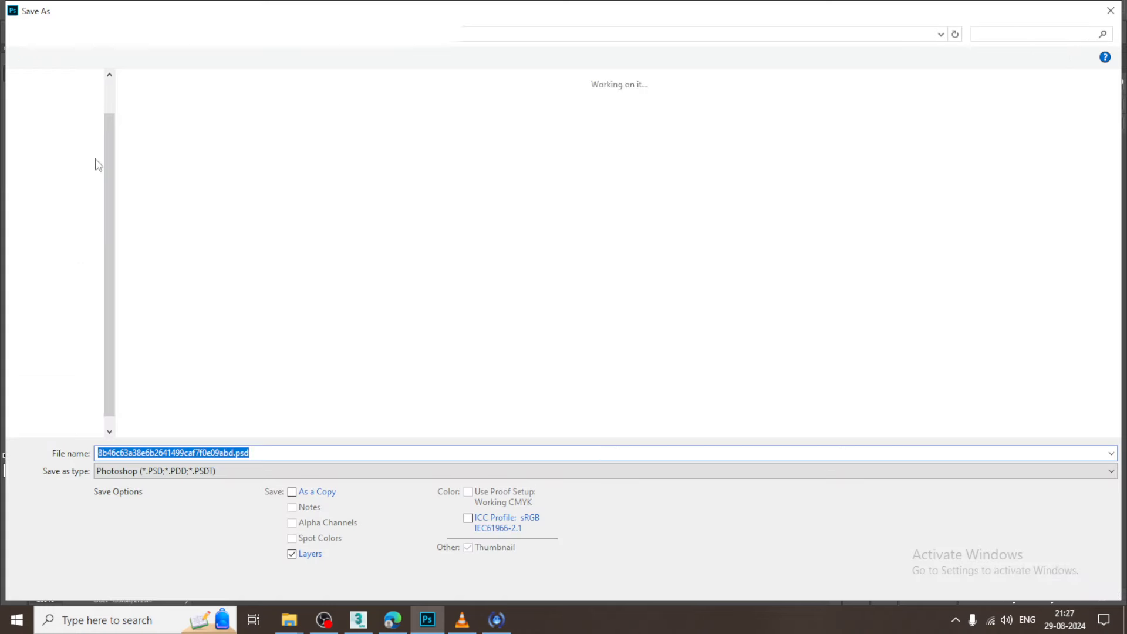
{"action": "type", "text": "back"}
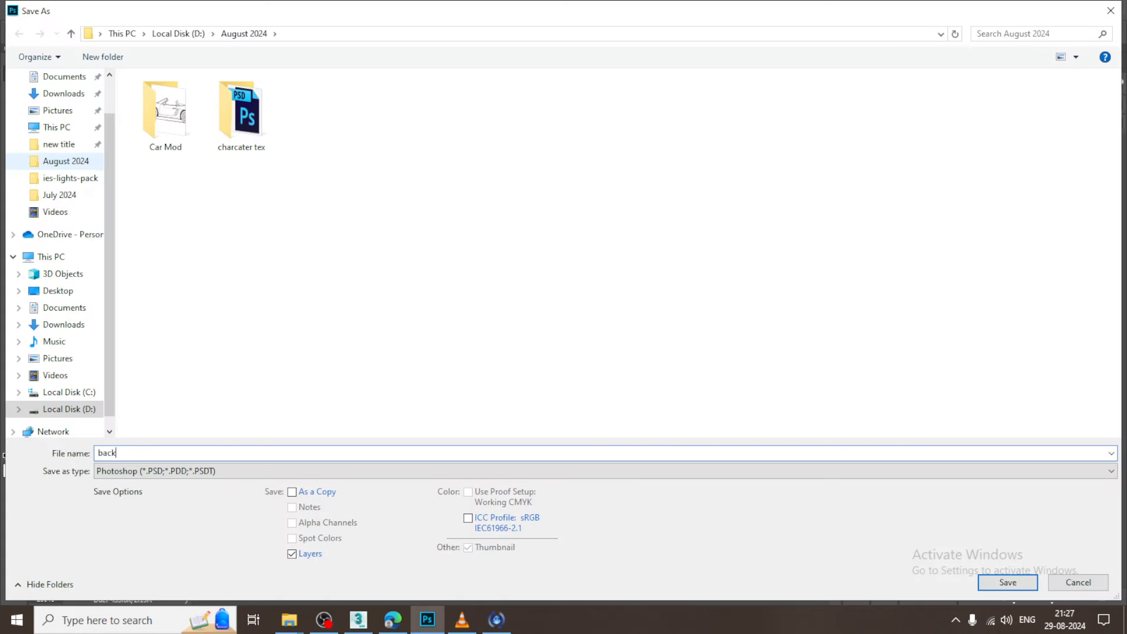
{"action": "key", "text": "Tab"}
{"action": "key", "text": "j"}
{"action": "key", "text": "Return"}
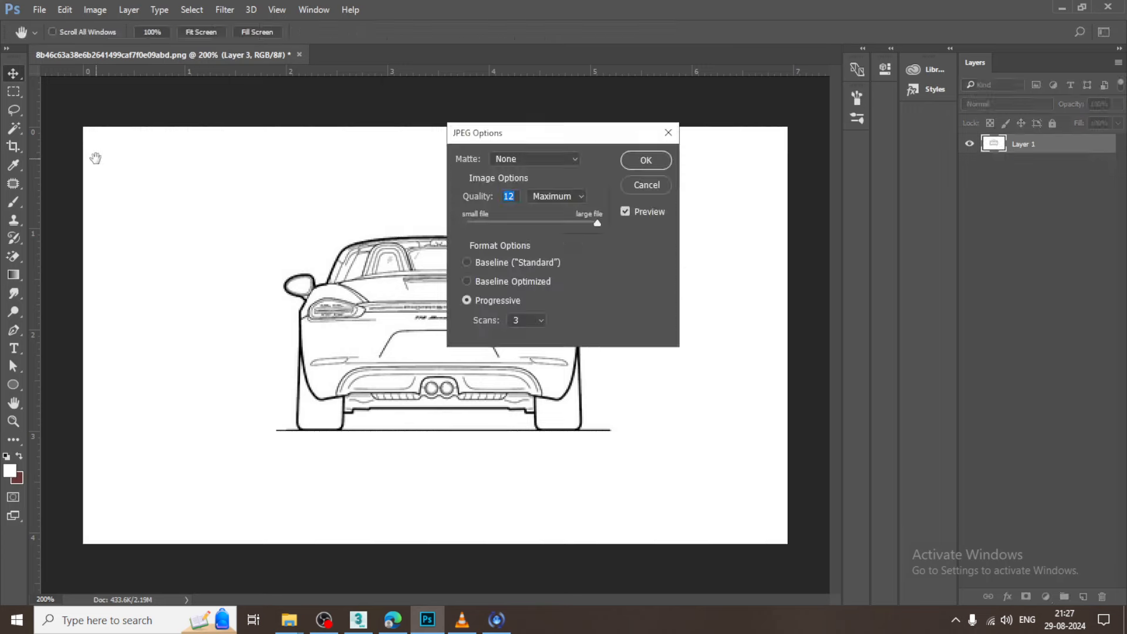
{"action": "key", "text": "Return"}
Switch to 3ds Max and reset the railway locomotive scene to an empty one.
{"action": "left_click", "coordinate": [358, 619]}
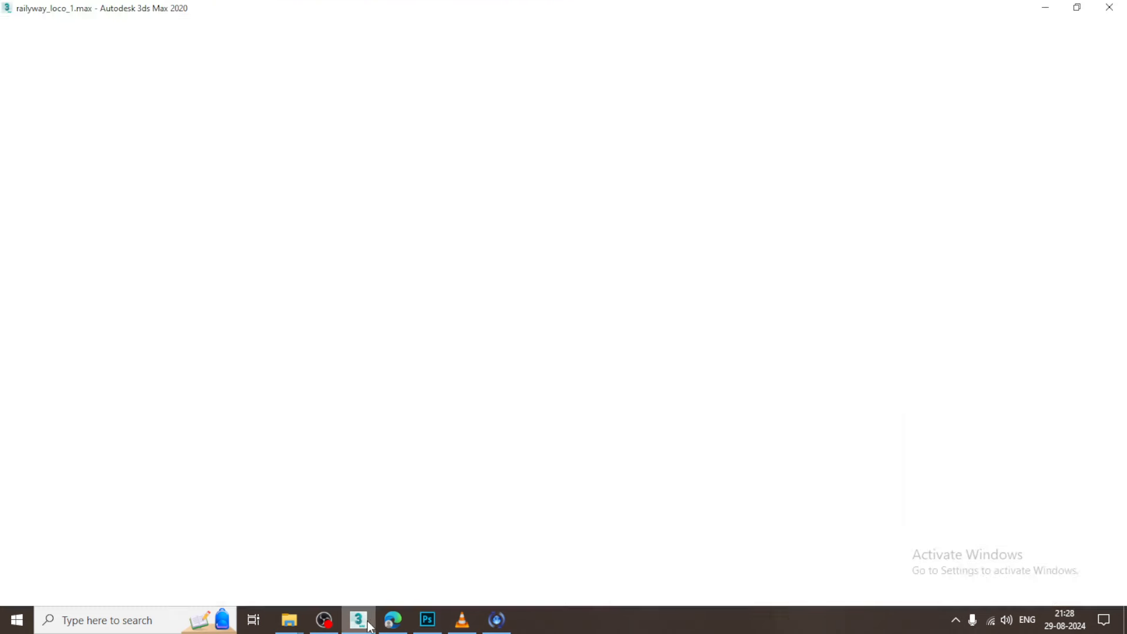
{"action": "left_click", "coordinate": [14, 24]}
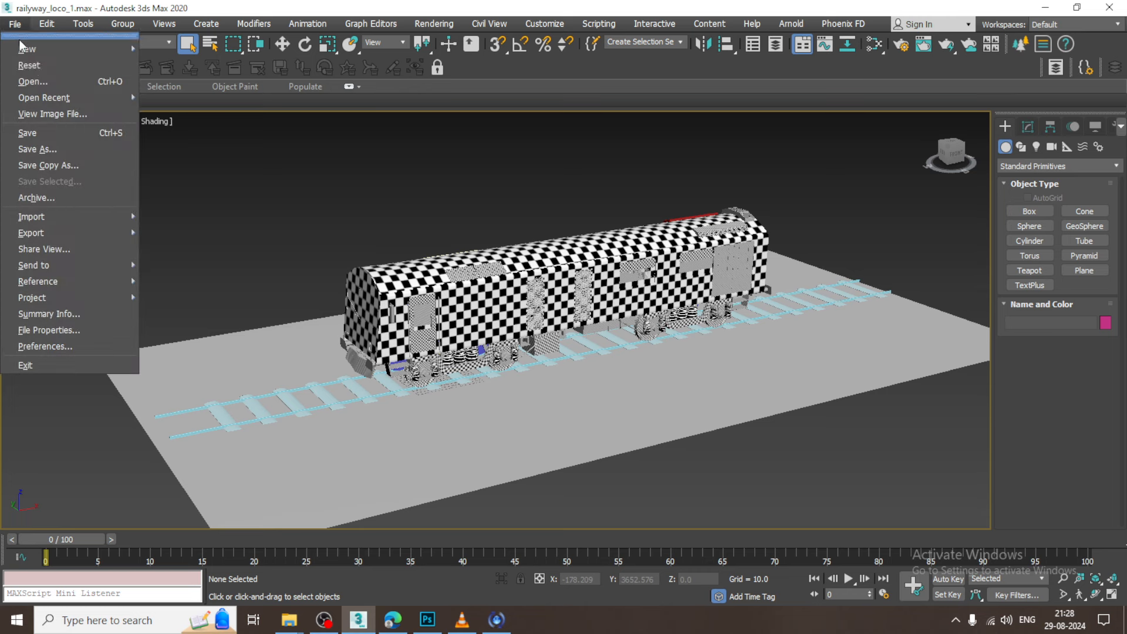
{"action": "left_click", "coordinate": [27, 65]}
{"action": "left_click", "coordinate": [530, 337]}
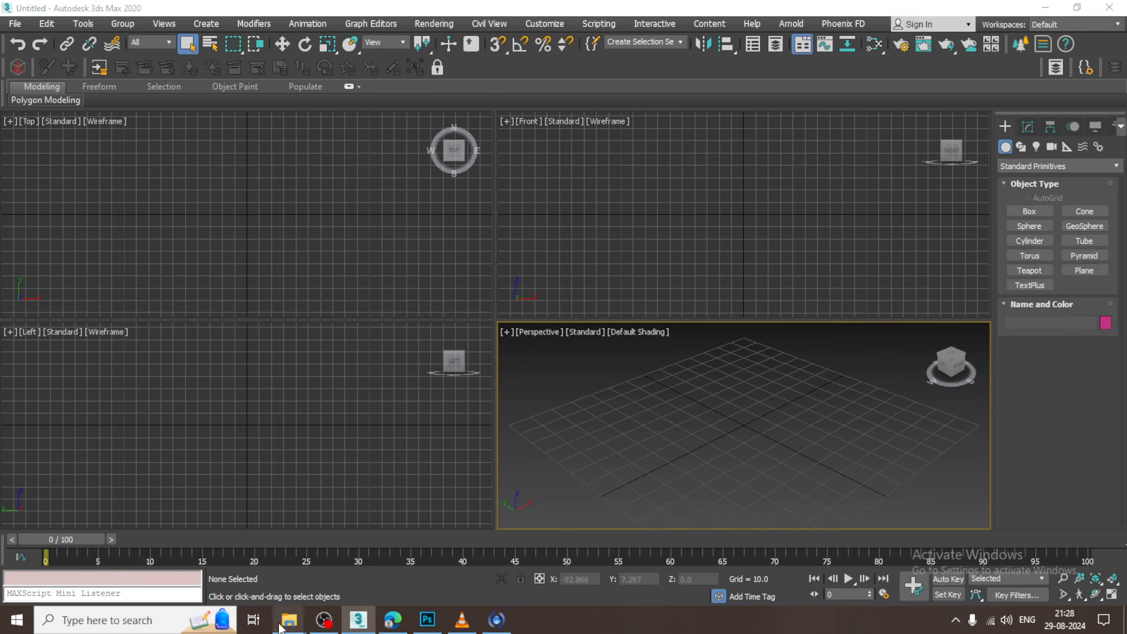
Switch to File Explorer and open the Car Mod folder inside August 2024 to check the saved images.
{"action": "mouse_move", "coordinate": [289, 619]}
{"action": "left_click", "coordinate": [350, 557]}
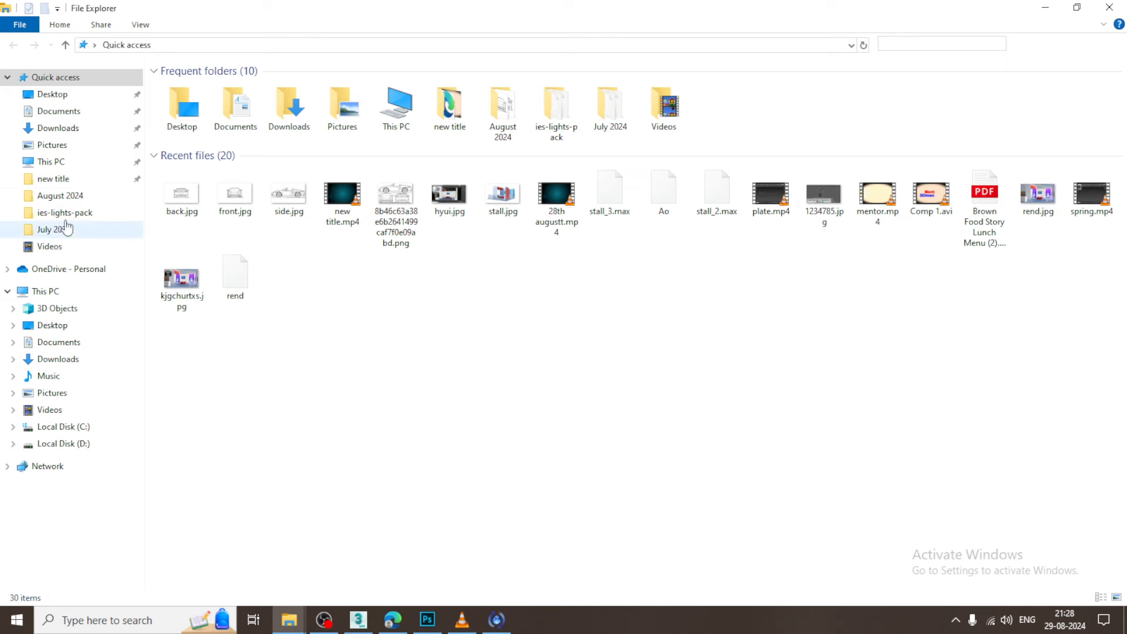
{"action": "left_click", "coordinate": [64, 201]}
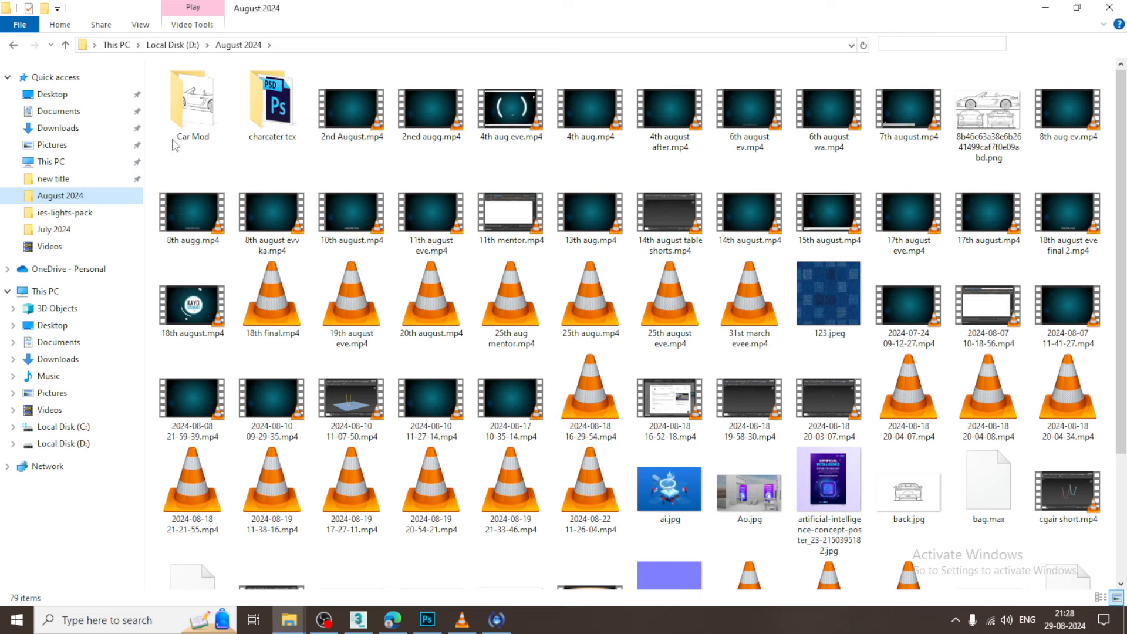
{"action": "double_click", "coordinate": [191, 87]}
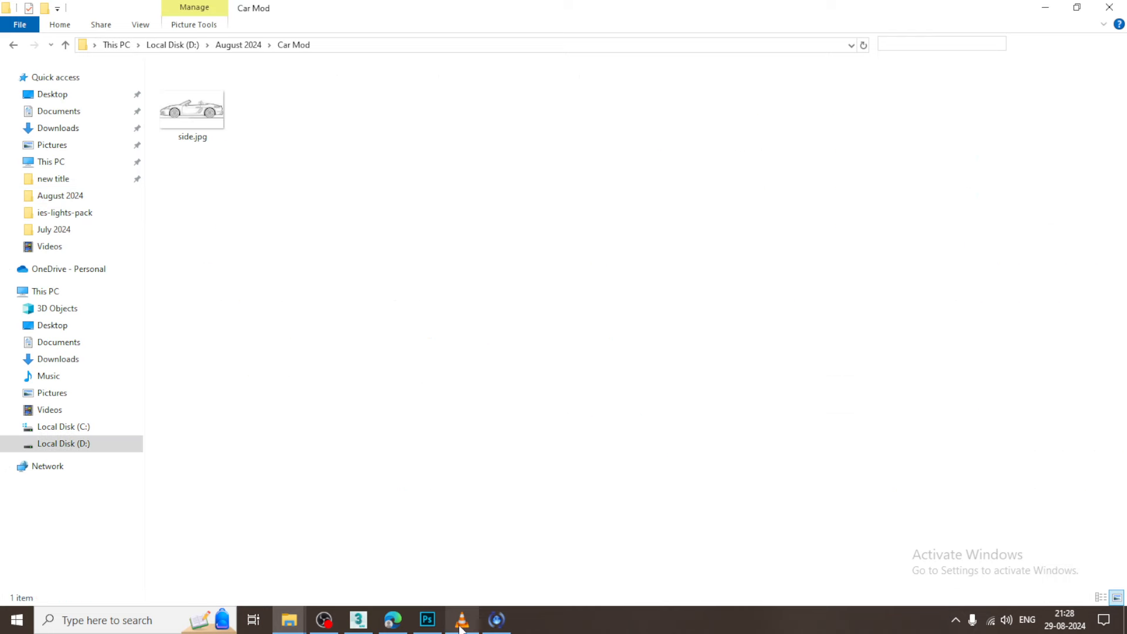
Switch to Photoshop and hide Layer 3 and Layer 0 so only the side view on Layer 1 is shown.
{"action": "mouse_move", "coordinate": [401, 624]}
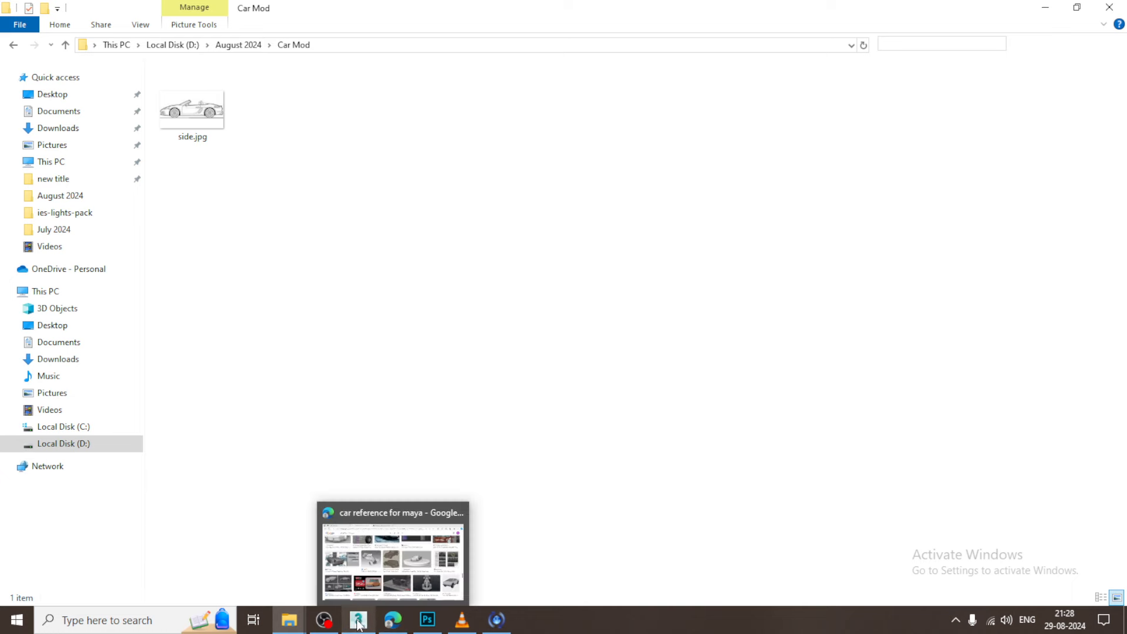
{"action": "mouse_move", "coordinate": [499, 627]}
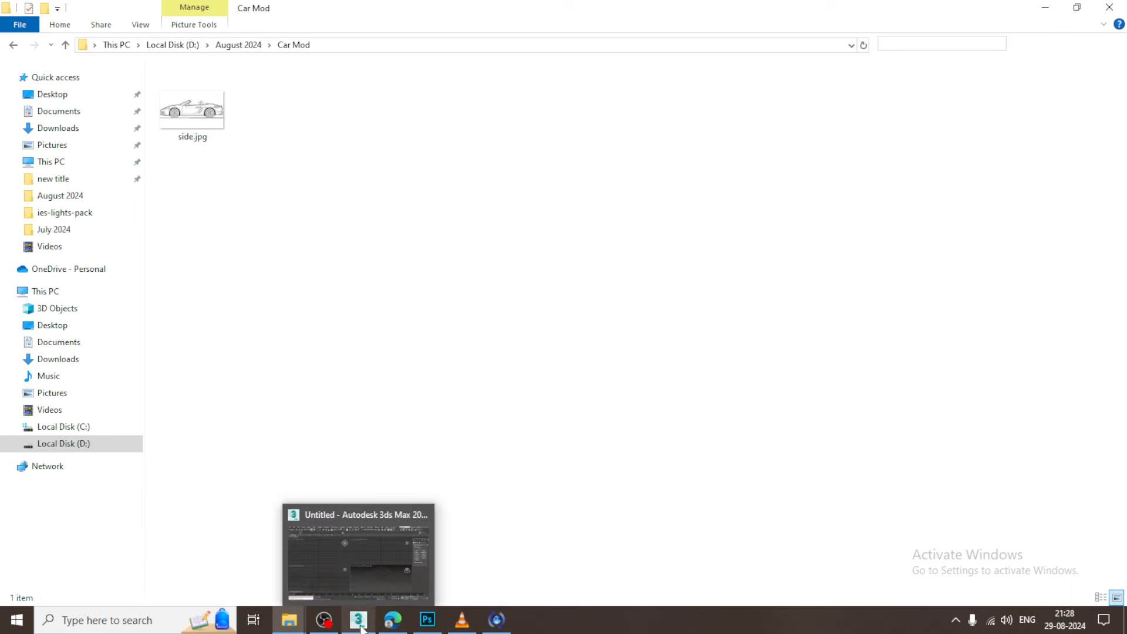
{"action": "left_click", "coordinate": [427, 621]}
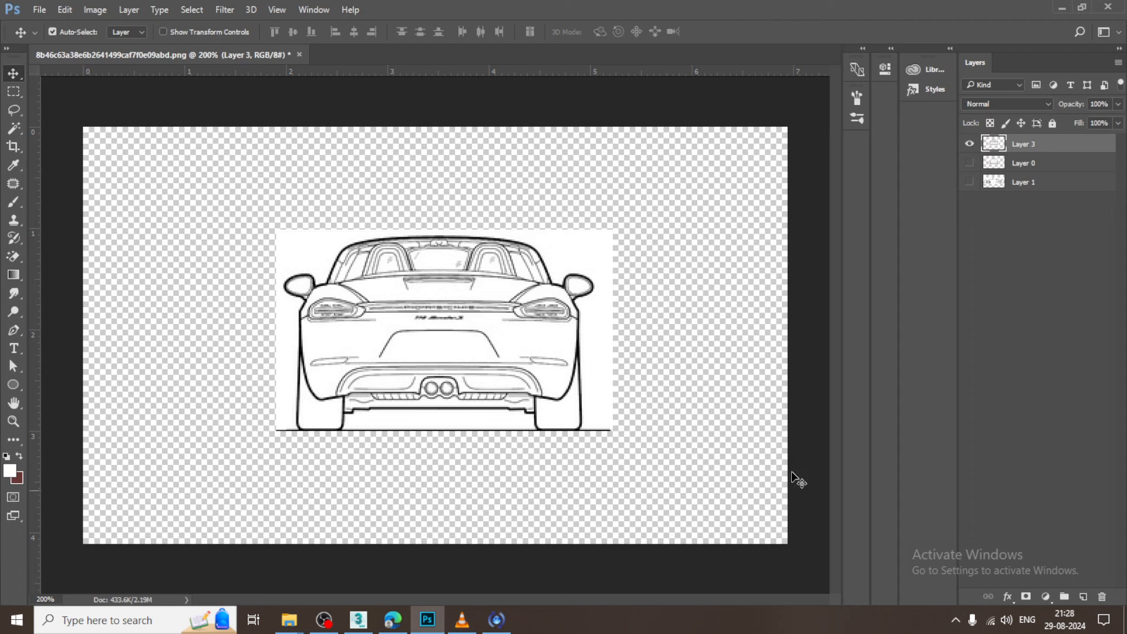
{"action": "left_click", "coordinate": [969, 163]}
{"action": "left_click", "coordinate": [970, 144]}
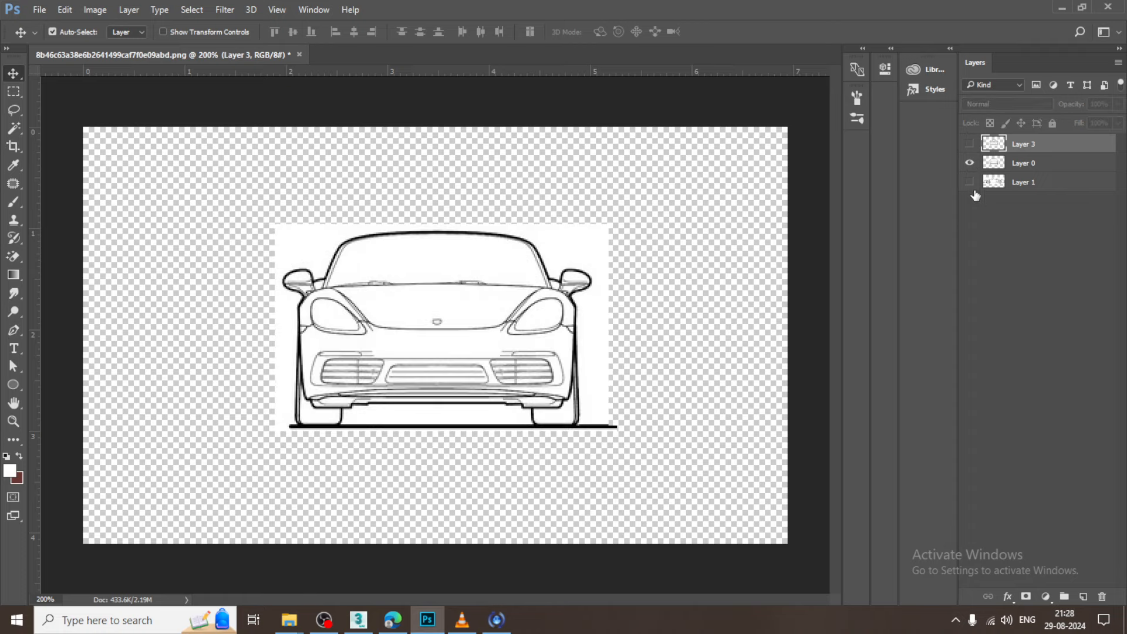
{"action": "left_click", "coordinate": [970, 182]}
{"action": "left_click", "coordinate": [970, 163]}
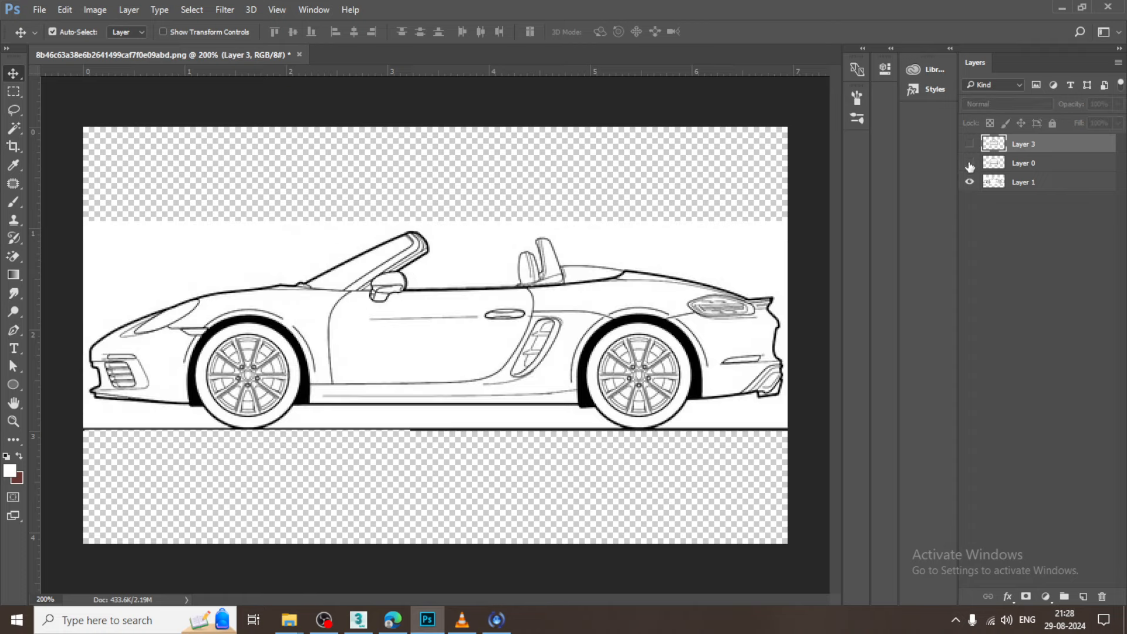
{"action": "left_click", "coordinate": [41, 10]}
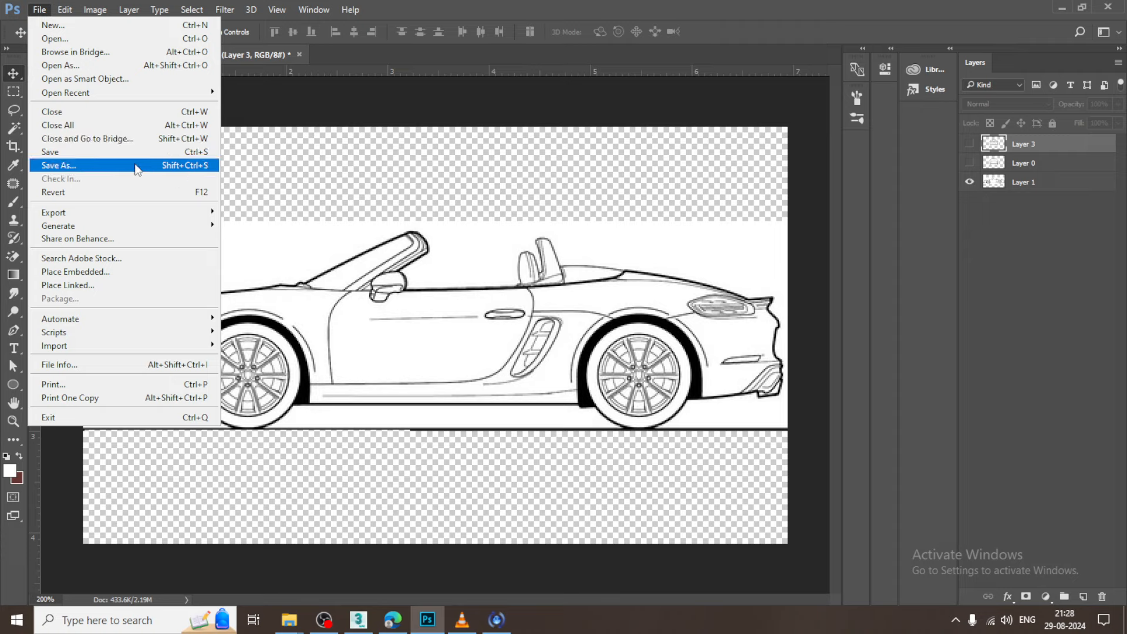
{"action": "left_click", "coordinate": [130, 157]}
{"action": "type", "text": "side"}
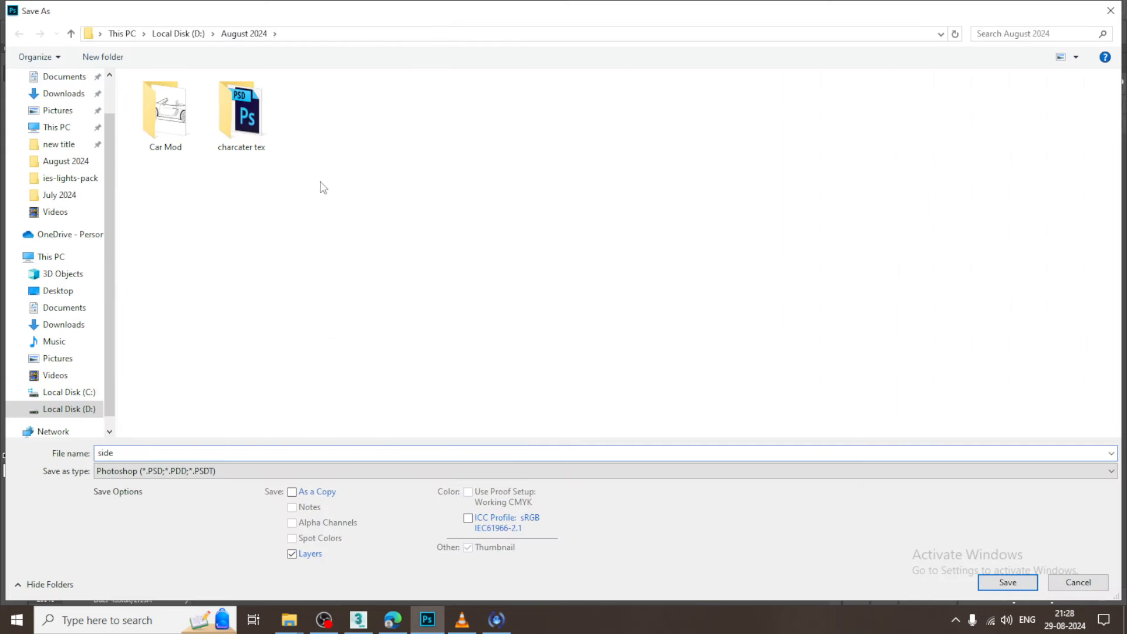
{"action": "double_click", "coordinate": [166, 112]}
{"action": "left_click", "coordinate": [188, 473]}
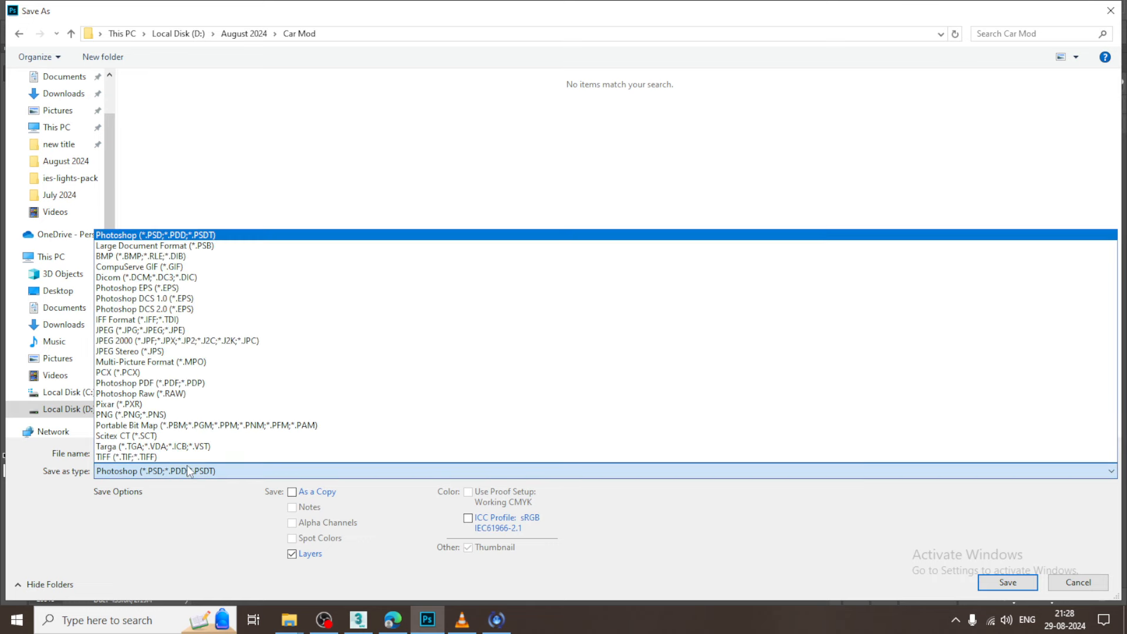
{"action": "left_click", "coordinate": [141, 330]}
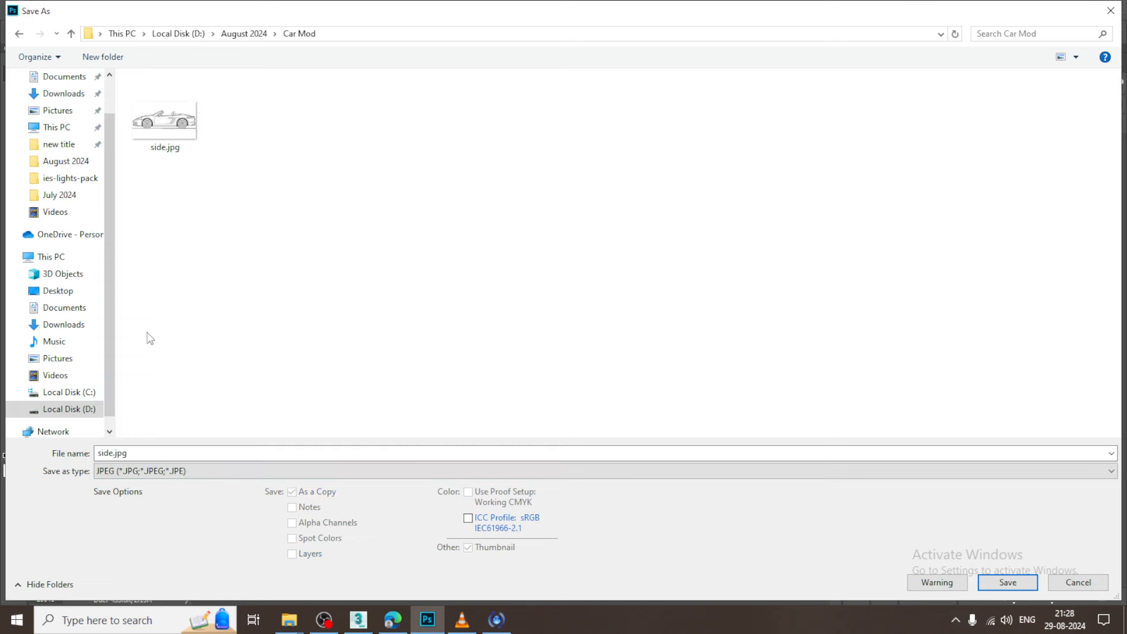
{"action": "left_click", "coordinate": [1078, 582]}
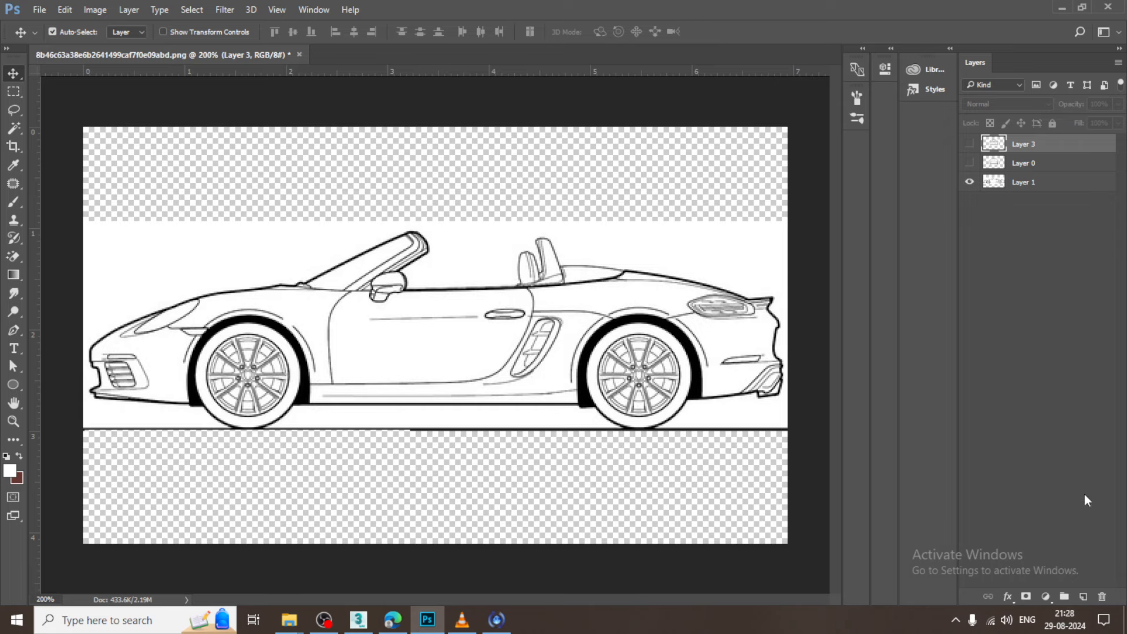
Show Layer 0 and hide Layer 1 so only the front view remains displayed.
{"action": "left_click", "coordinate": [970, 163]}
{"action": "left_click", "coordinate": [969, 182]}
{"action": "left_click", "coordinate": [39, 9]}
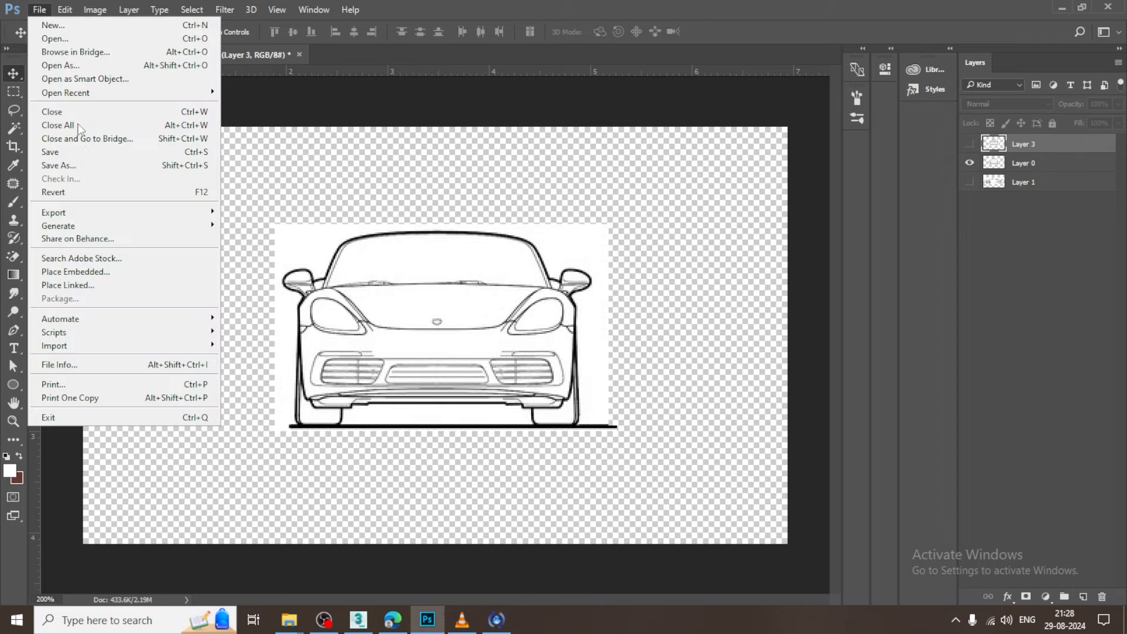
{"action": "left_click", "coordinate": [64, 167]}
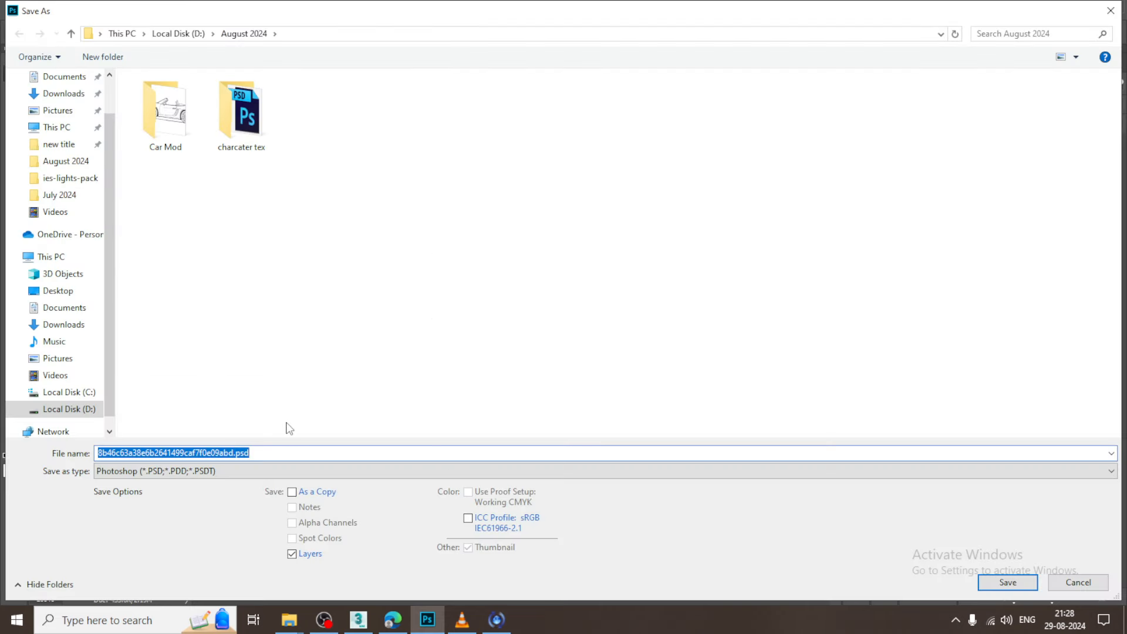
{"action": "type", "text": "front"}
{"action": "key", "text": "Tab"}
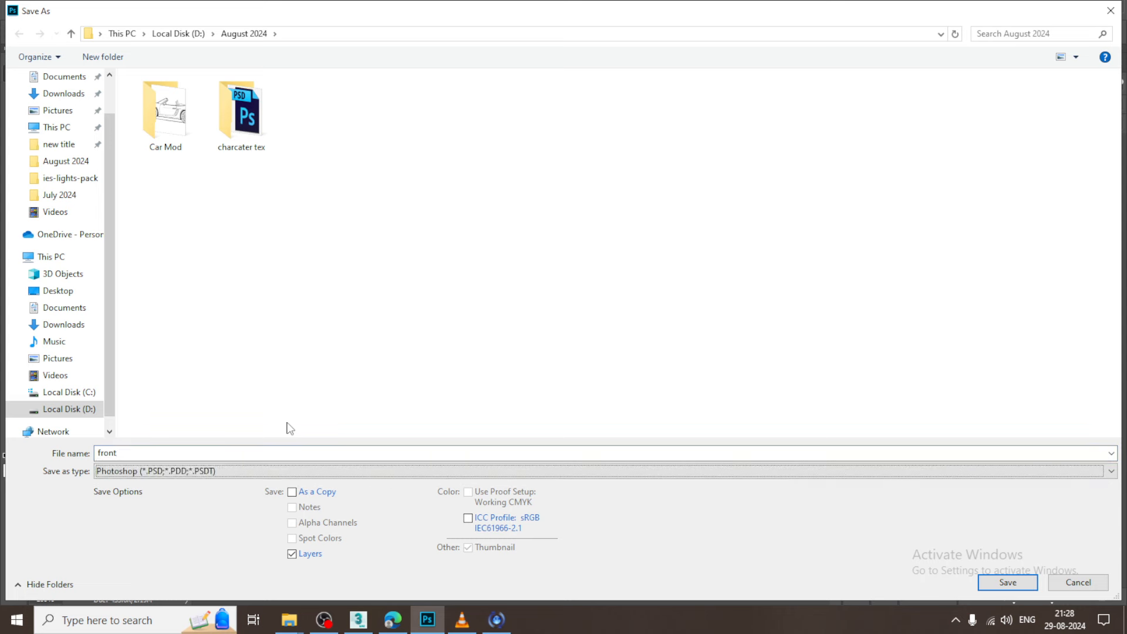
{"action": "key", "text": "j"}
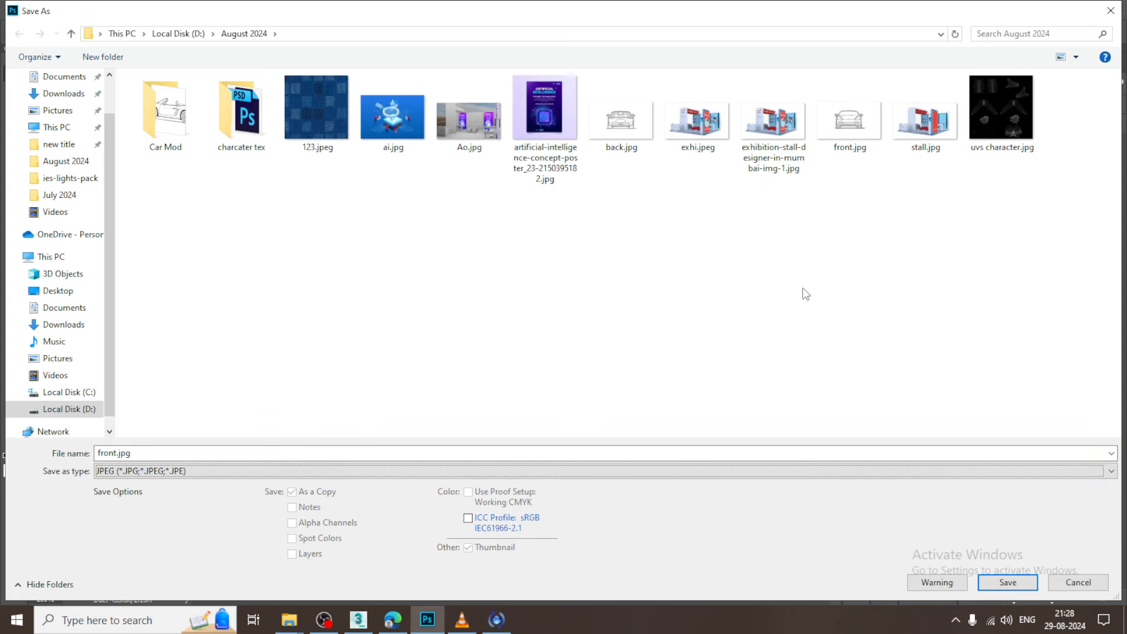
{"action": "left_click", "coordinate": [1083, 584]}
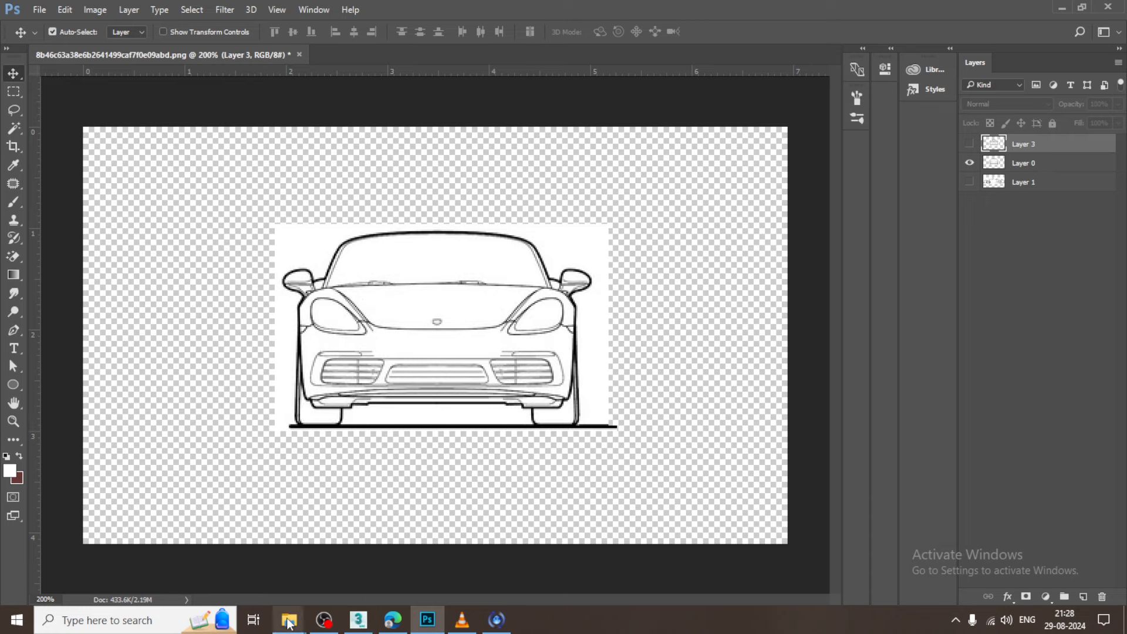
Switch to File Explorer and move back.jpg and front.jpg from the August 2024 folder into its Car Mod subfolder.
{"action": "mouse_move", "coordinate": [289, 620]}
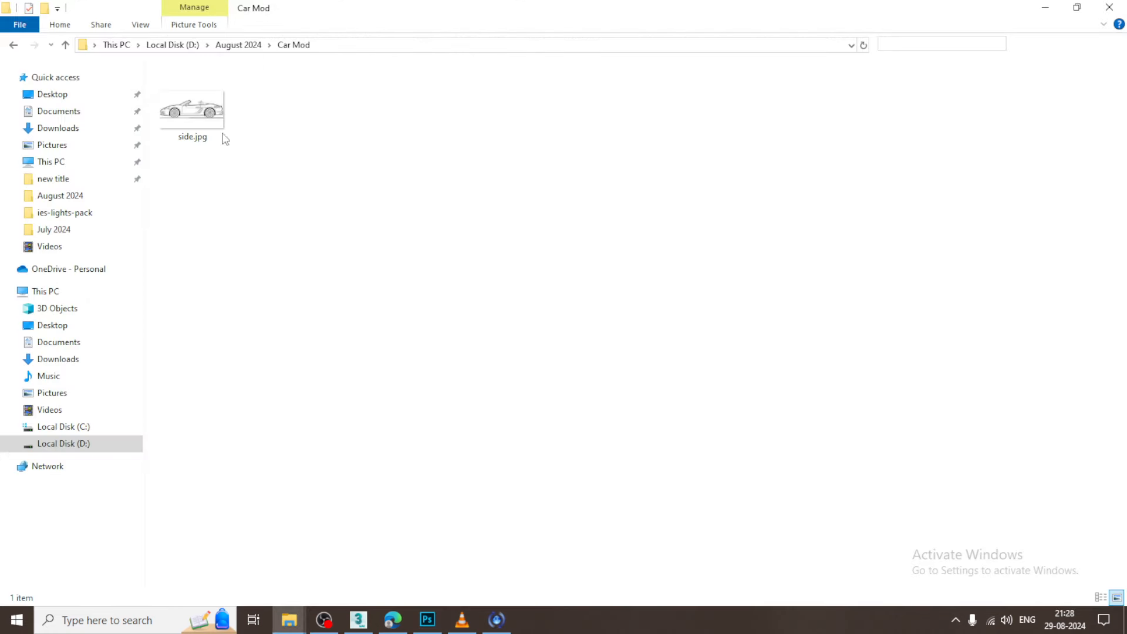
{"action": "left_click", "coordinate": [14, 45]}
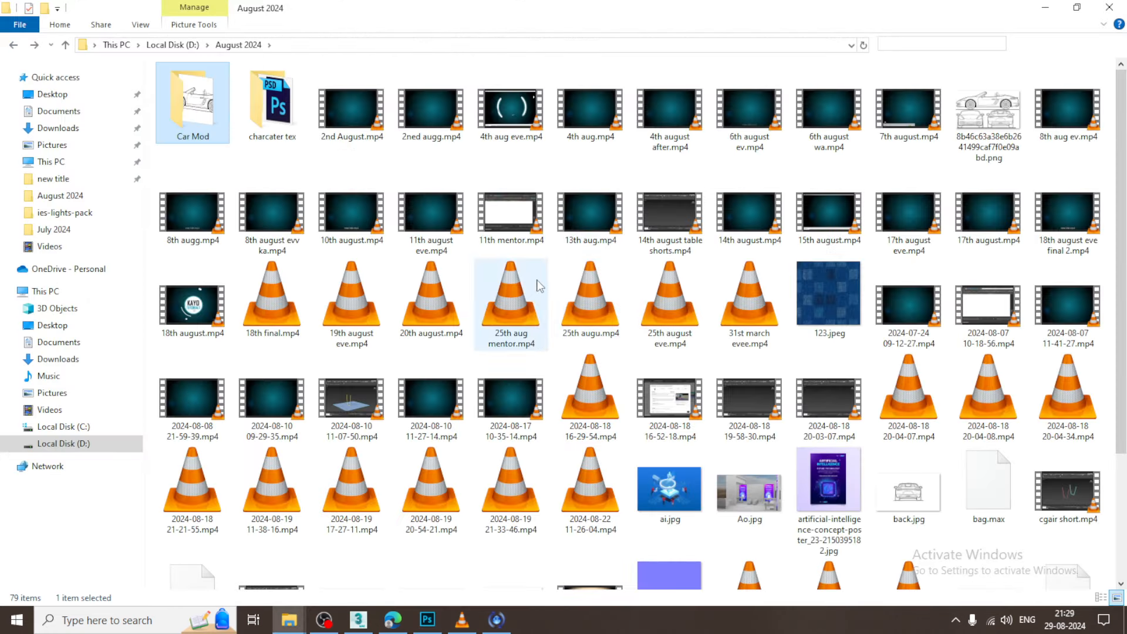
{"action": "left_click", "coordinate": [909, 492]}
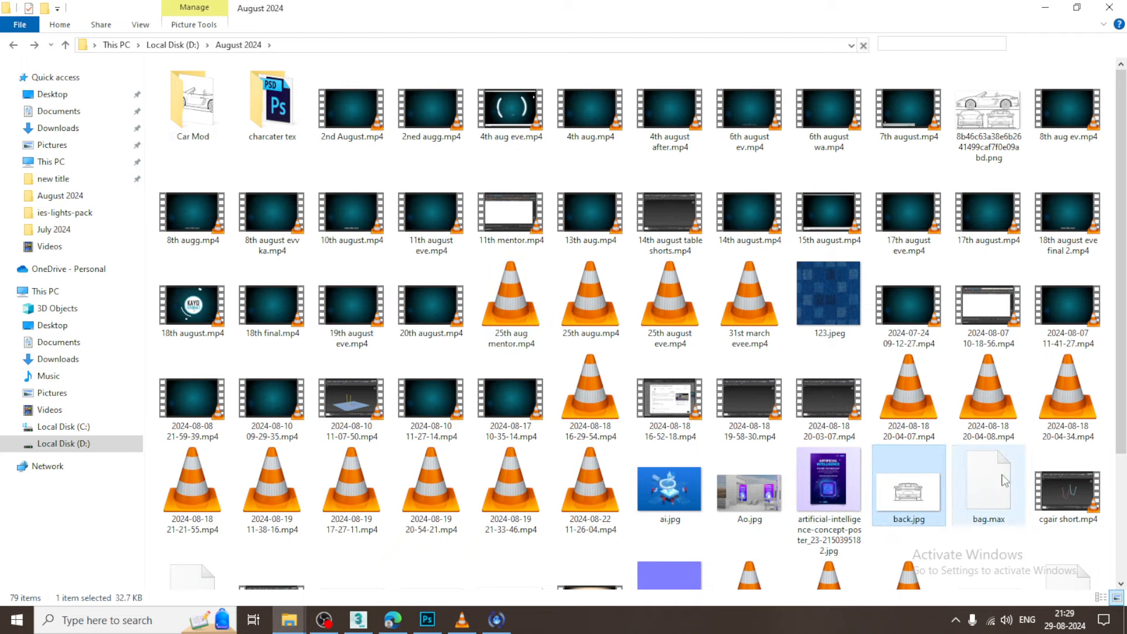
{"action": "scroll", "coordinate": [995, 469], "scroll_direction": "down", "scroll_amount": 3}
{"action": "left_click", "coordinate": [520, 447], "text": "ctrl"}
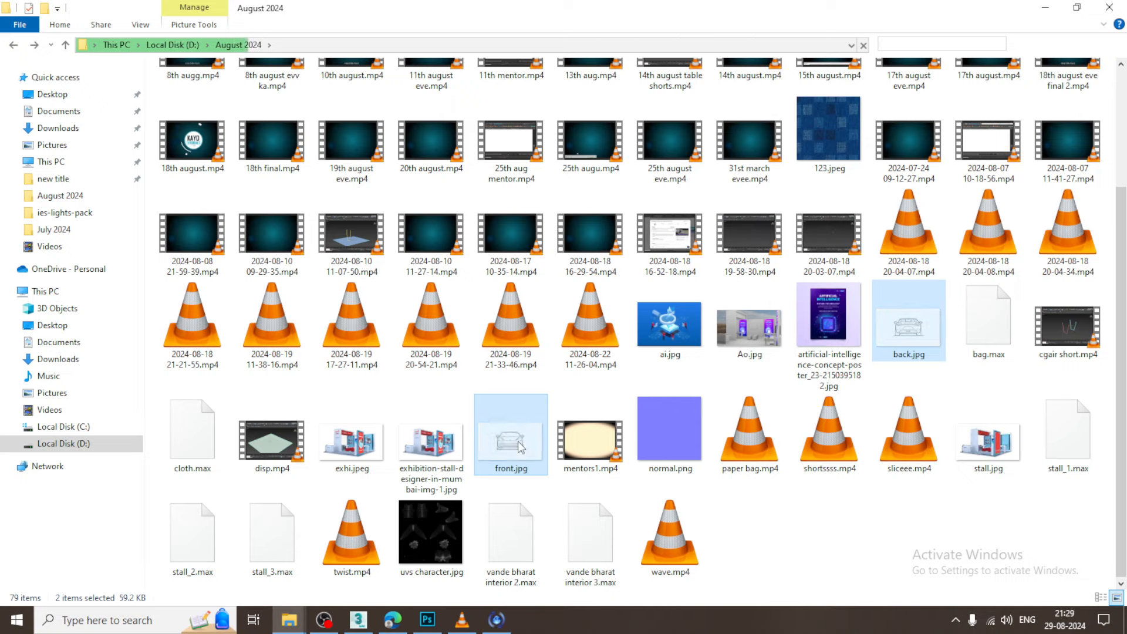
{"action": "scroll", "coordinate": [377, 194], "scroll_direction": "up", "scroll_amount": 3}
{"action": "double_click", "coordinate": [192, 105]}
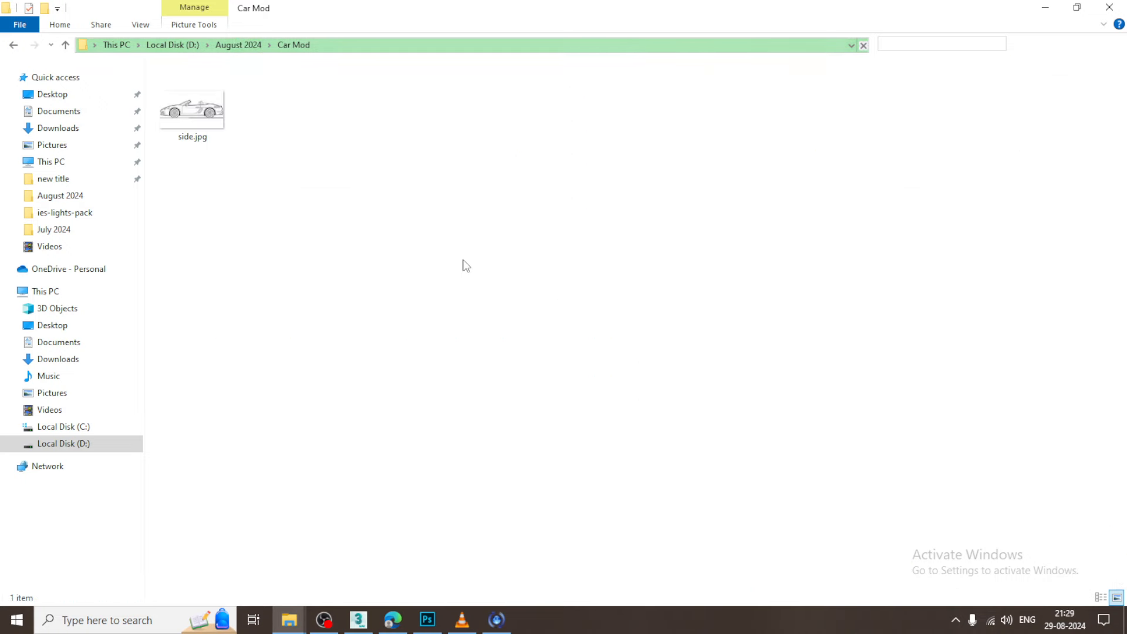
{"action": "key", "text": "ctrl+v"}
{"action": "left_click", "coordinate": [211, 182]}
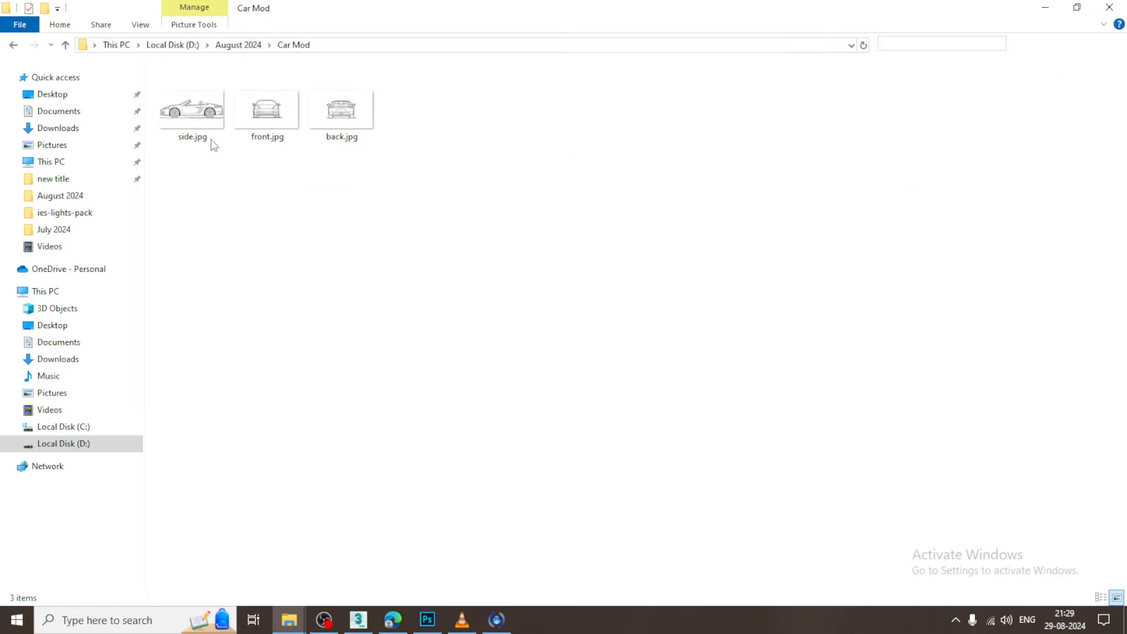
Check the pixel width and height of side.jpg in its file properties.
{"action": "left_click", "coordinate": [208, 124]}
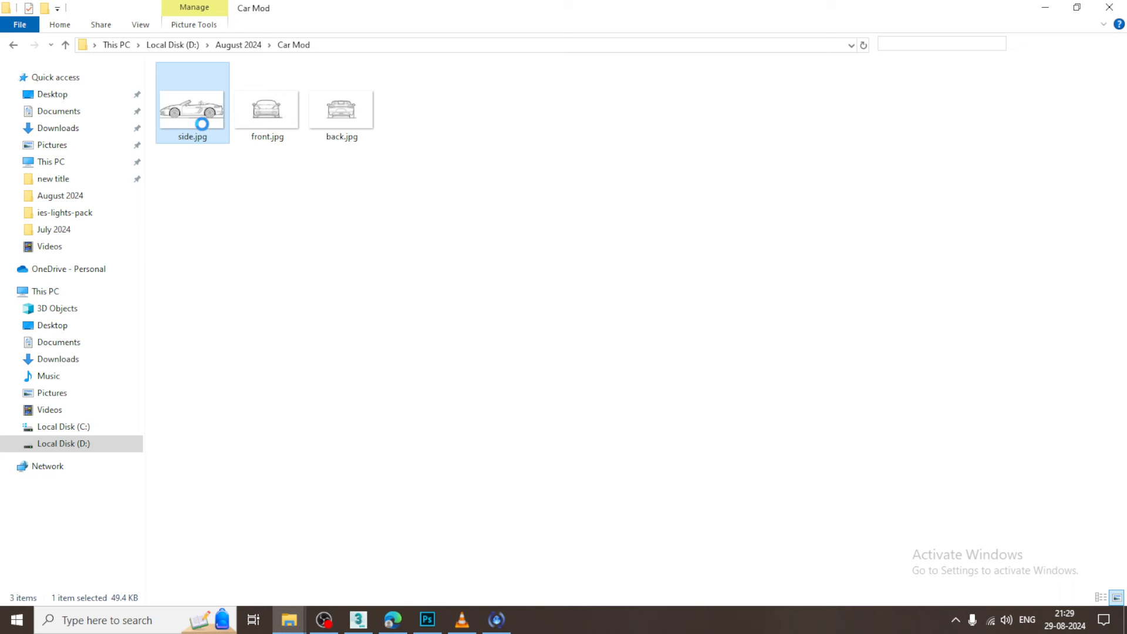
{"action": "right_click", "coordinate": [201, 126]}
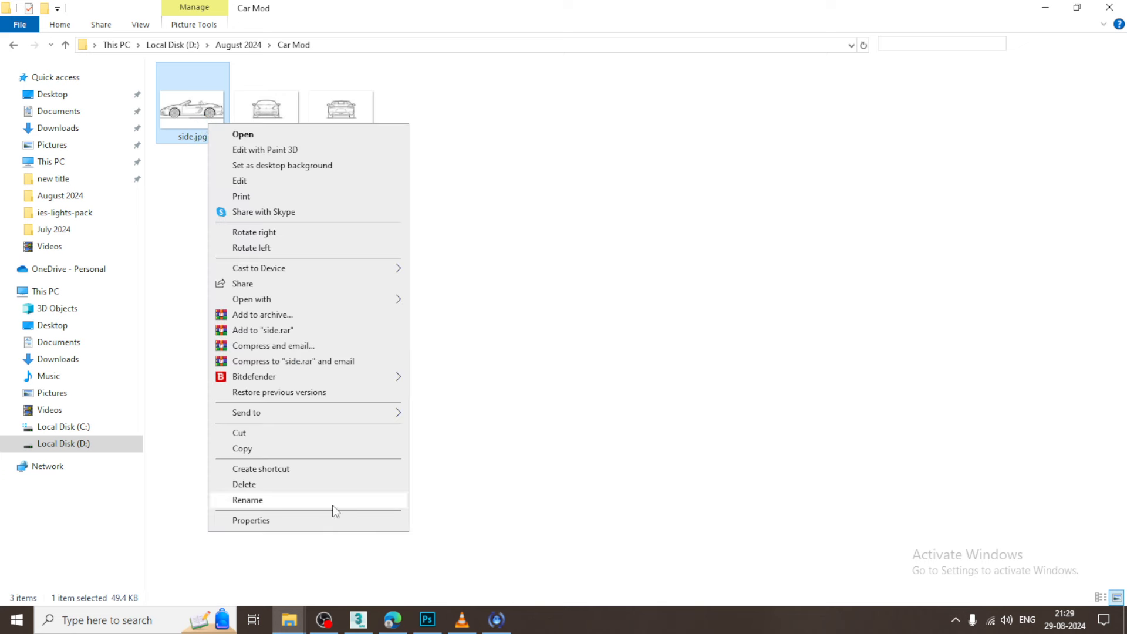
{"action": "left_click", "coordinate": [314, 520]}
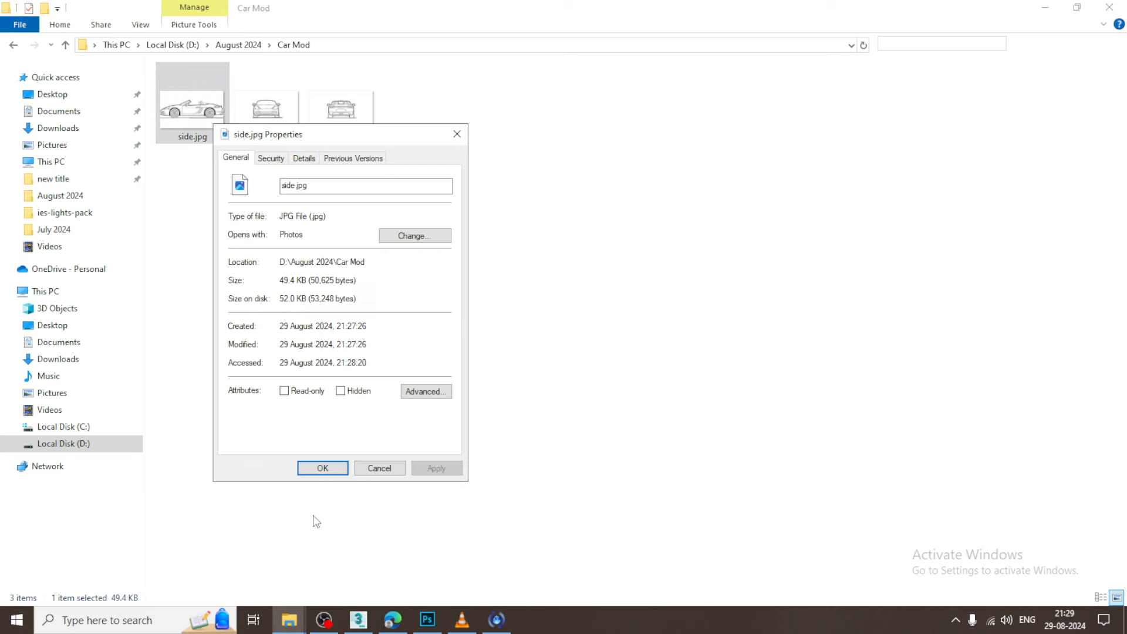
{"action": "left_click", "coordinate": [304, 158]}
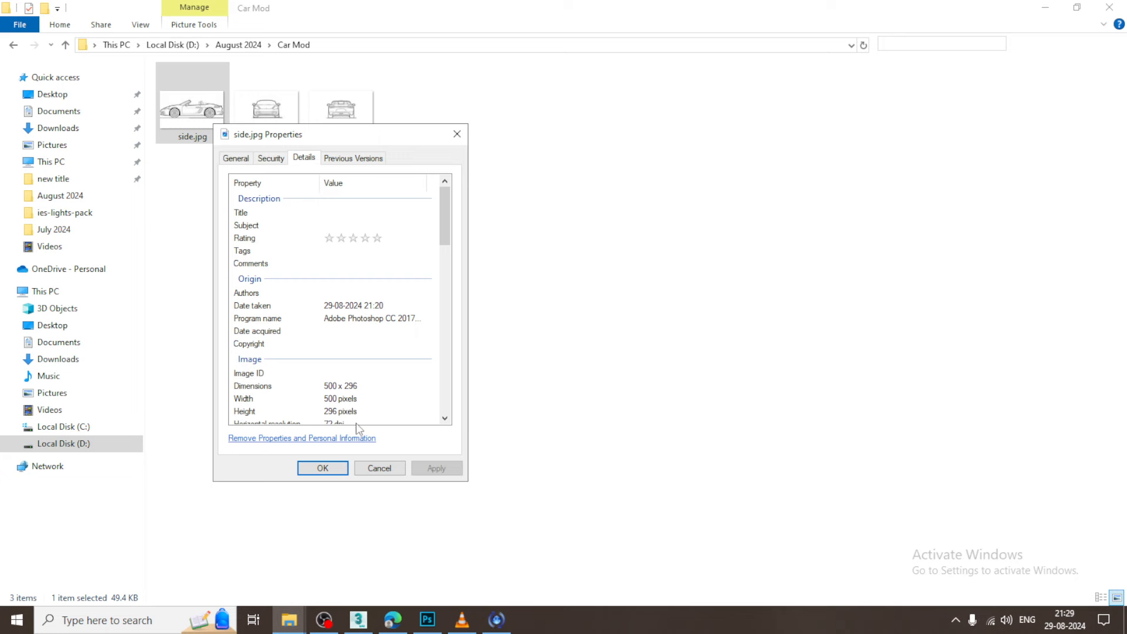
{"action": "left_click", "coordinate": [392, 470]}
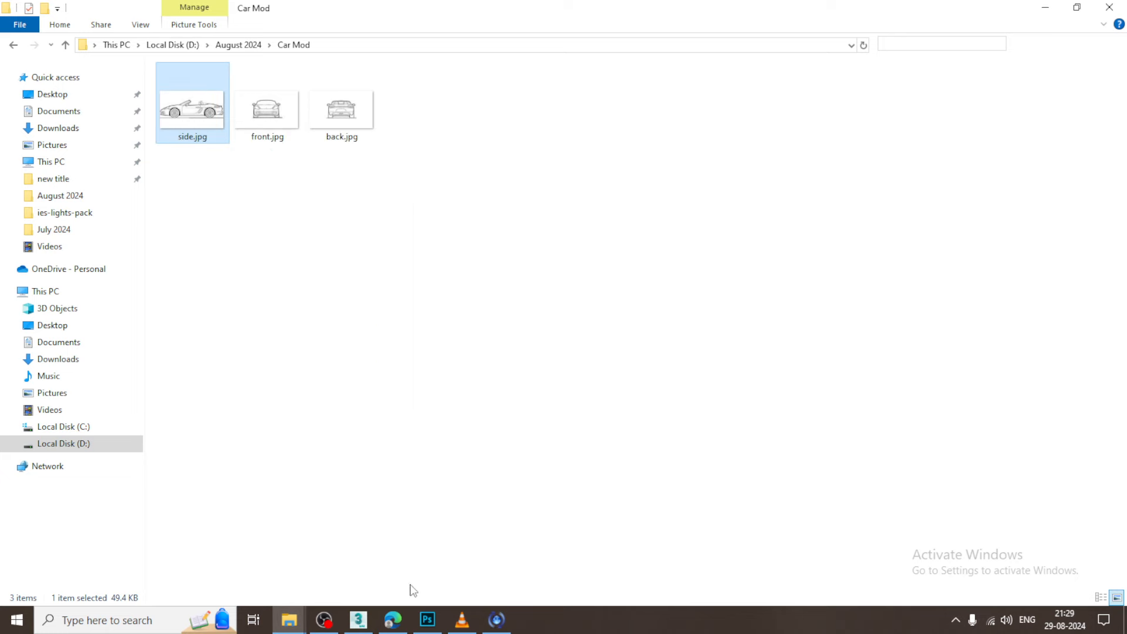
Switch to 3ds Max and draw a plane about 104 long and 175 wide in the Front viewport.
{"action": "left_click", "coordinate": [358, 620]}
{"action": "left_click", "coordinate": [1083, 269]}
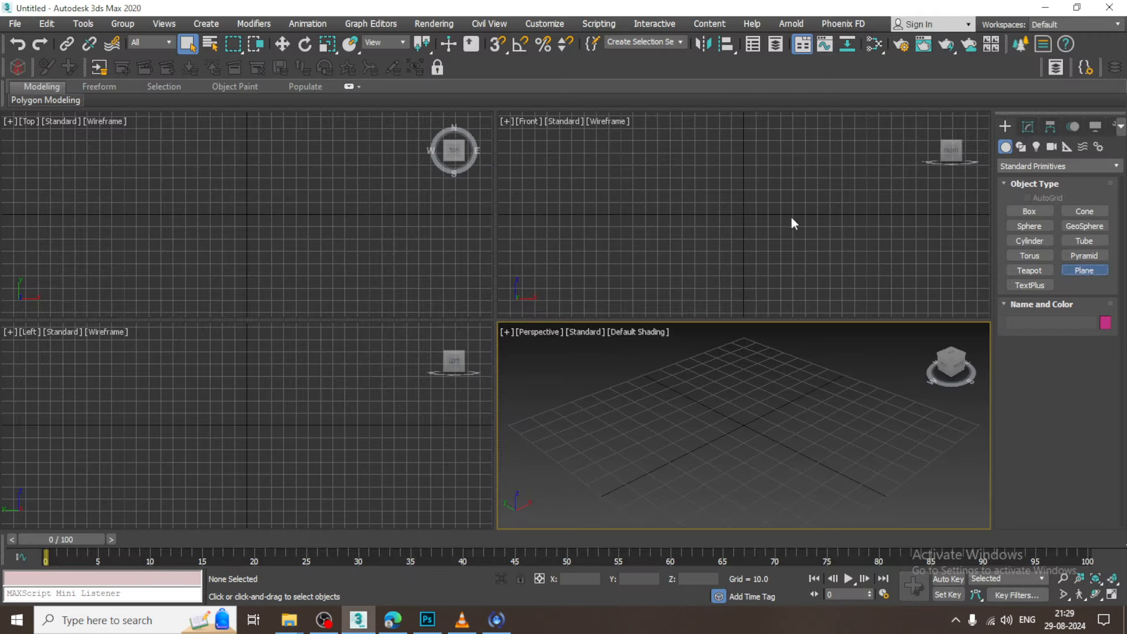
{"action": "left_click", "coordinate": [153, 397]}
{"action": "key", "text": "alt+w"}
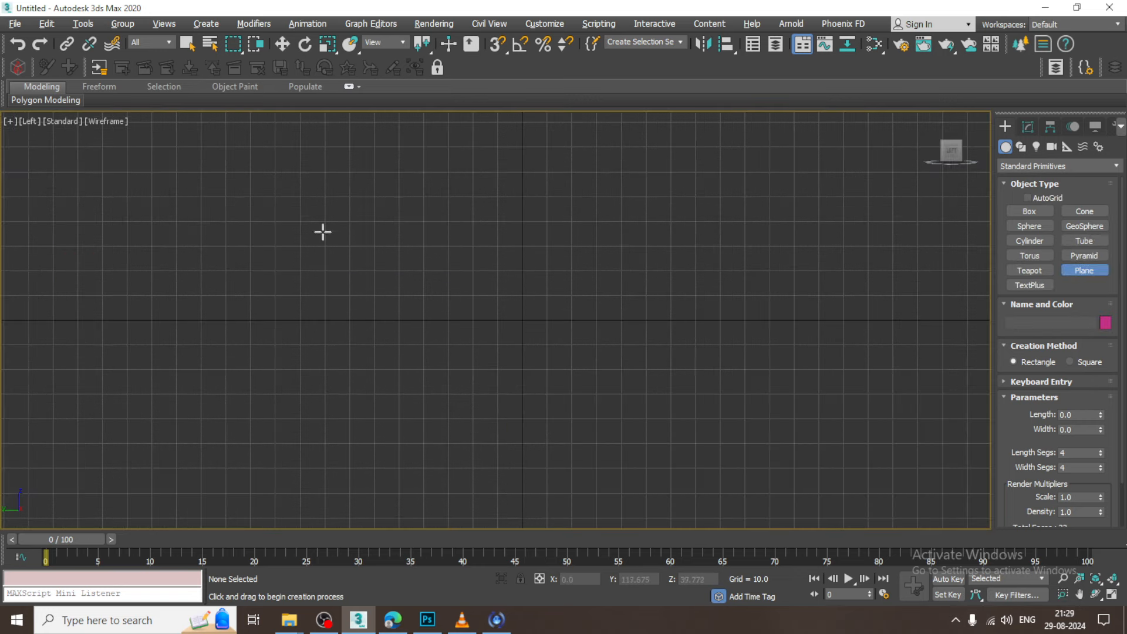
{"action": "key", "text": "alt+w"}
{"action": "left_click", "coordinate": [765, 208]}
{"action": "key", "text": "alt+w"}
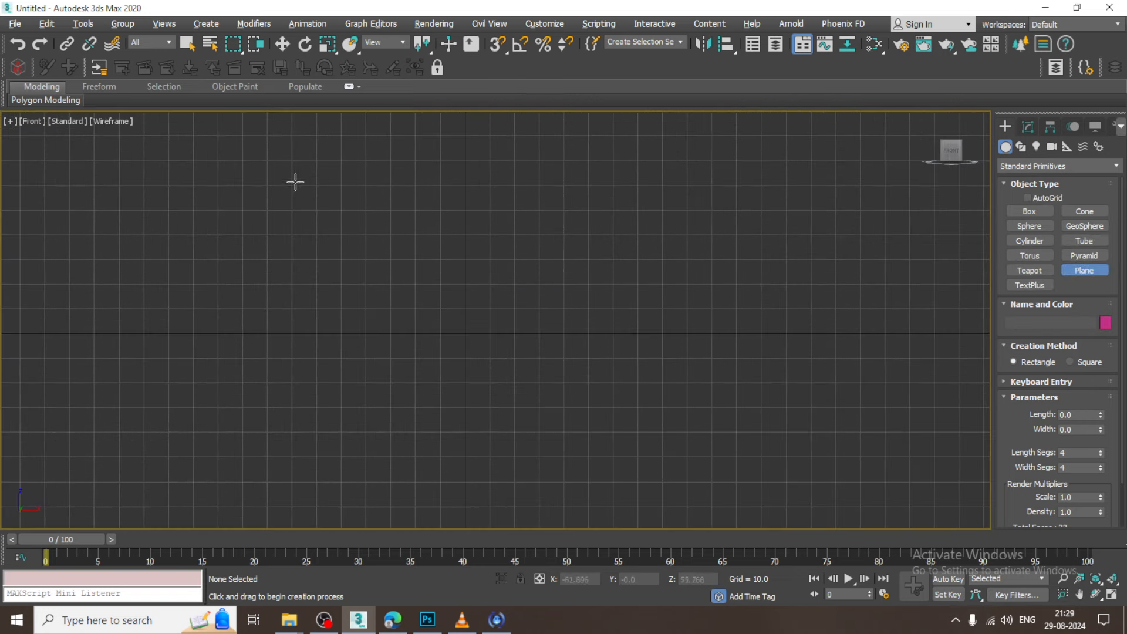
{"action": "left_click_drag", "start_coordinate": [277, 157], "coordinate": [710, 415]}
{"action": "key", "text": "w"}
Set the plane's length segments and width segments to 1 each.
{"action": "left_click", "coordinate": [1028, 128]}
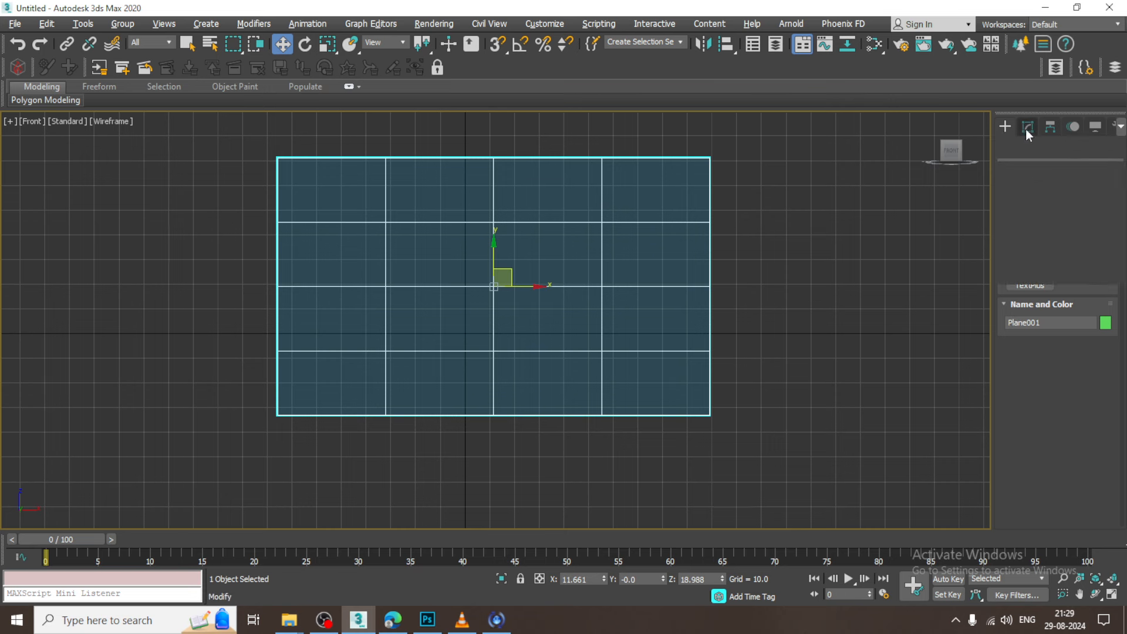
{"action": "left_click", "coordinate": [1077, 358]}
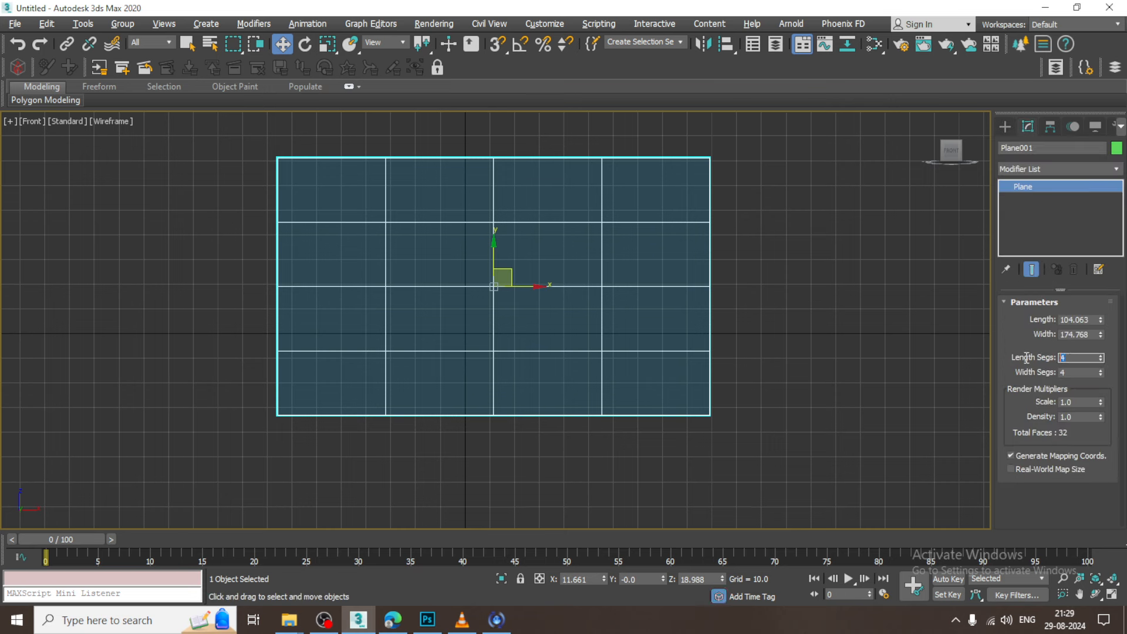
{"action": "type", "text": "1"}
{"action": "key", "text": "Tab"}
{"action": "type", "text": "1"}
{"action": "key", "text": "Return"}
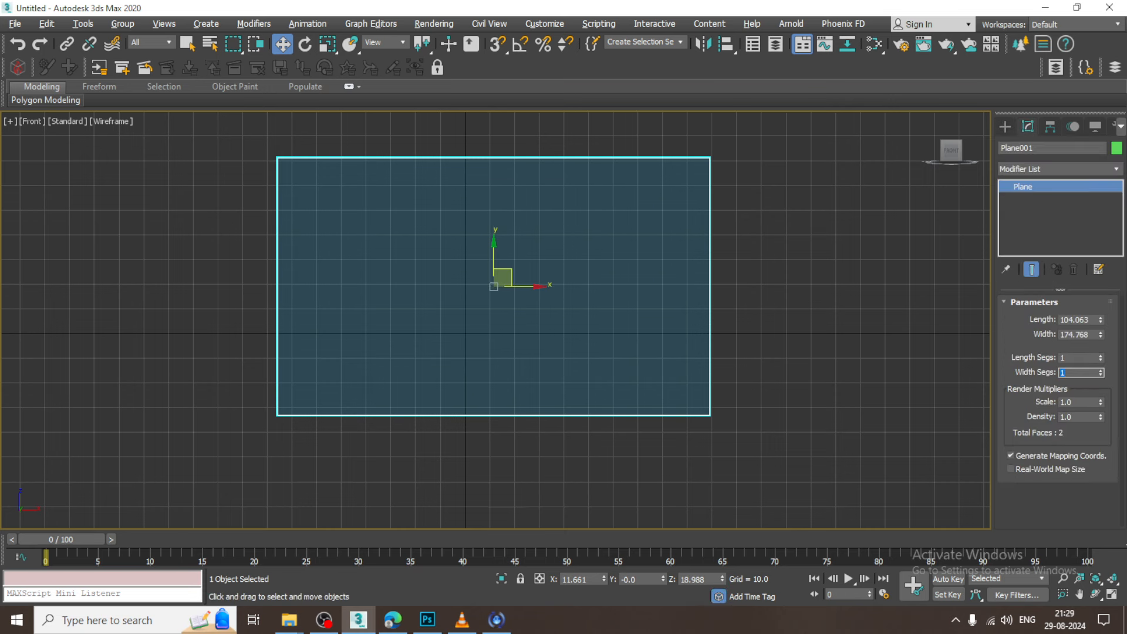
Set the plane's length to 296 and its width to 500.
{"action": "left_click", "coordinate": [1075, 320]}
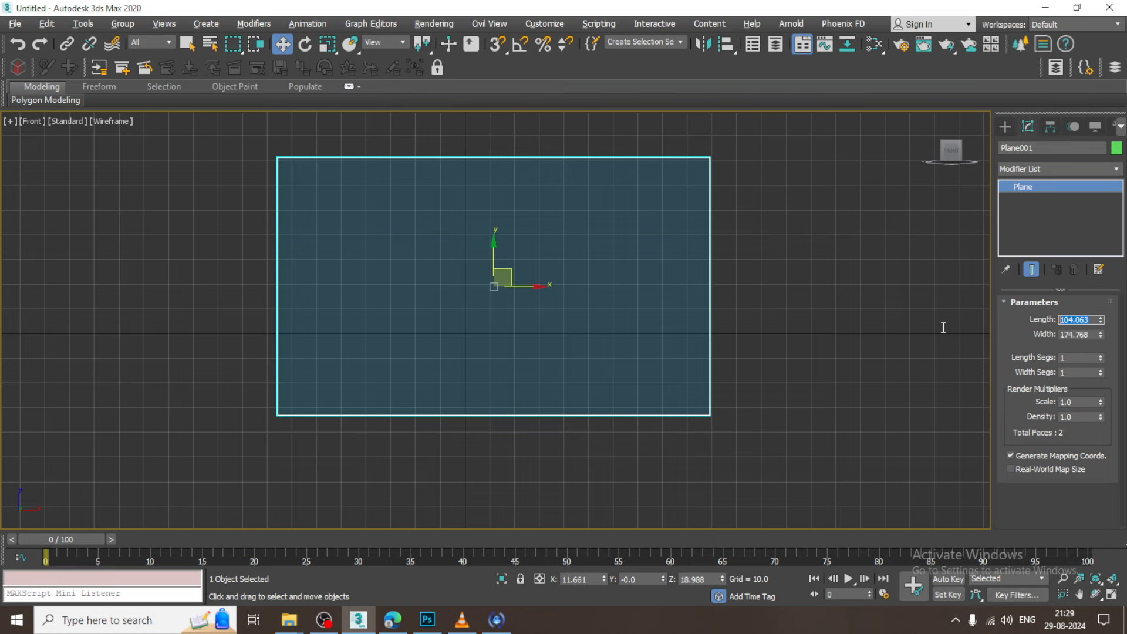
{"action": "type", "text": "296"}
{"action": "key", "text": "Tab"}
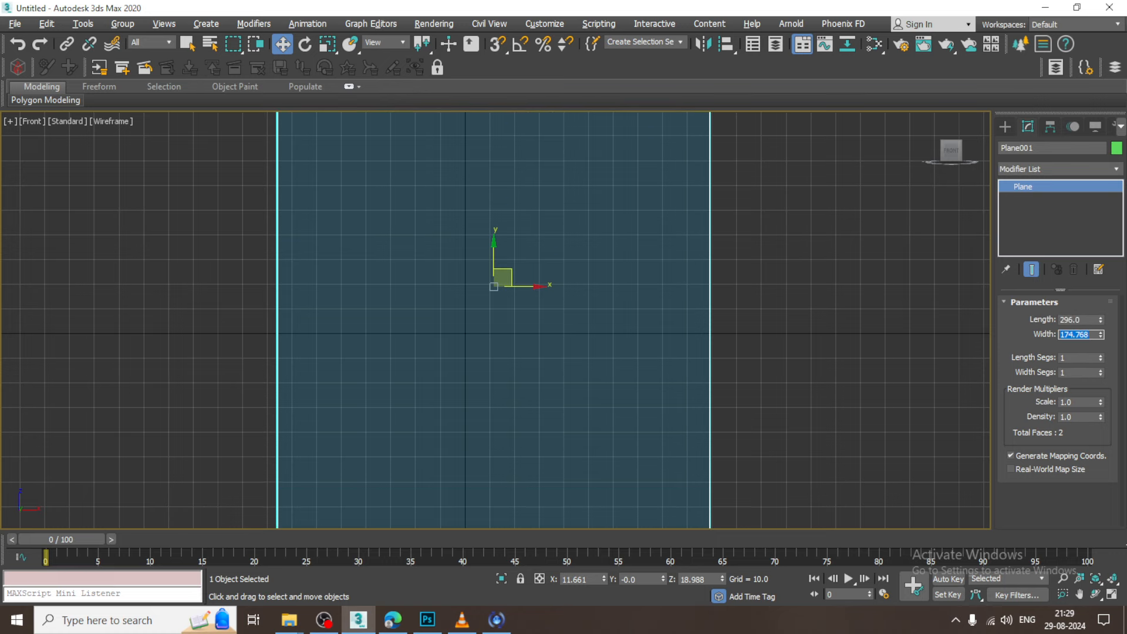
{"action": "type", "text": "500"}
{"action": "key", "text": "Return"}
{"action": "scroll", "coordinate": [574, 300], "scroll_direction": "down", "scroll_amount": 5}
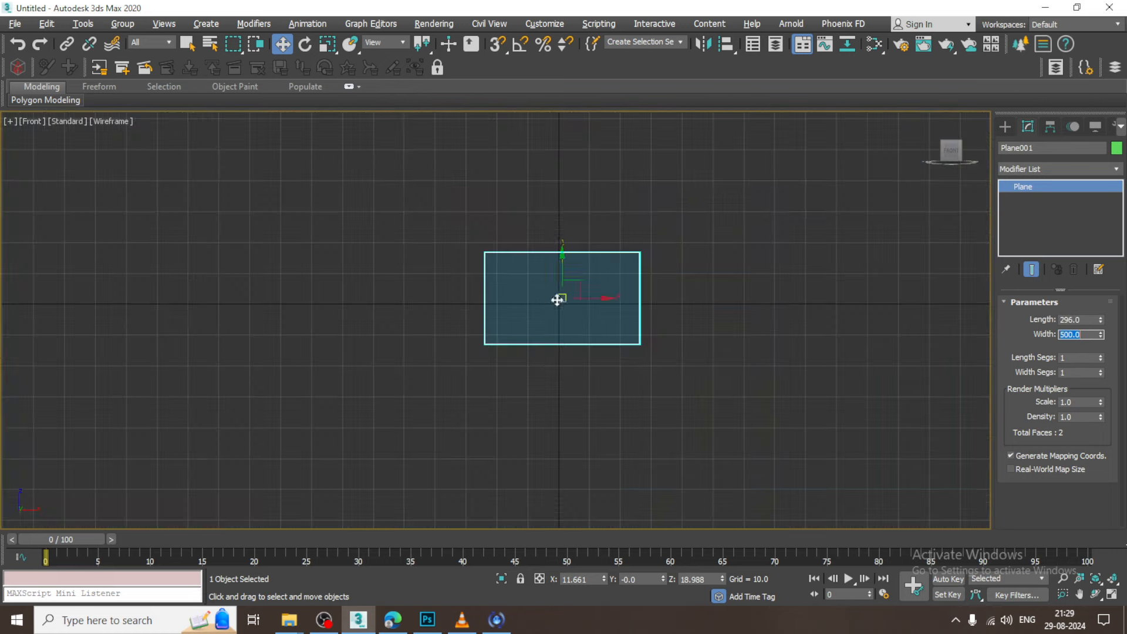
Scale the plane down uniformly to about 34 percent.
{"action": "left_click", "coordinate": [685, 246]}
{"action": "left_click", "coordinate": [496, 317]}
{"action": "key", "text": "r"}
{"action": "left_click_drag", "start_coordinate": [565, 294], "coordinate": [633, 436]}
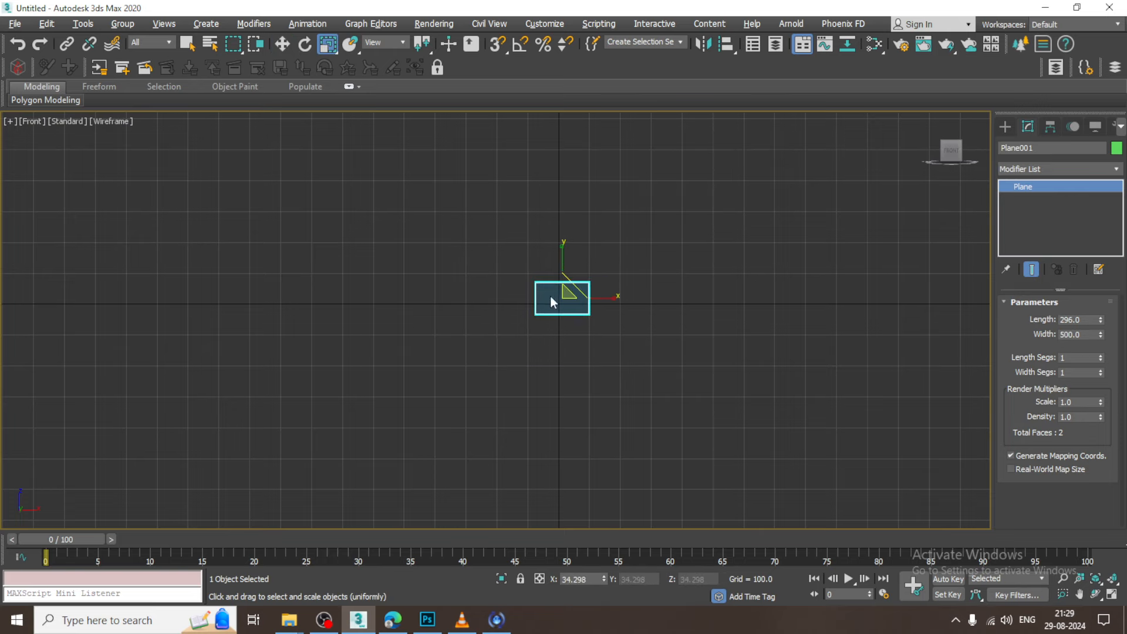
{"action": "scroll", "coordinate": [564, 296], "scroll_direction": "up", "scroll_amount": 5}
{"action": "scroll", "coordinate": [586, 347], "scroll_direction": "up", "scroll_amount": 3}
Raise the plane about 32 units so its lower edge rests on the horizontal axis of the Front view.
{"action": "key", "text": "w"}
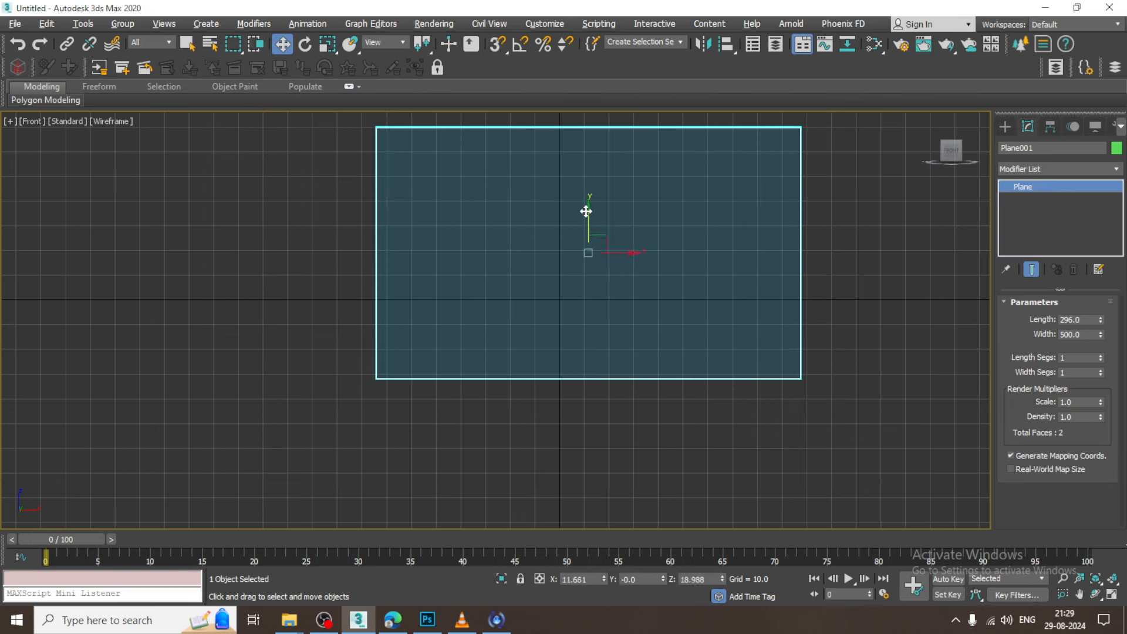
{"action": "left_click_drag", "start_coordinate": [586, 209], "coordinate": [601, 139]}
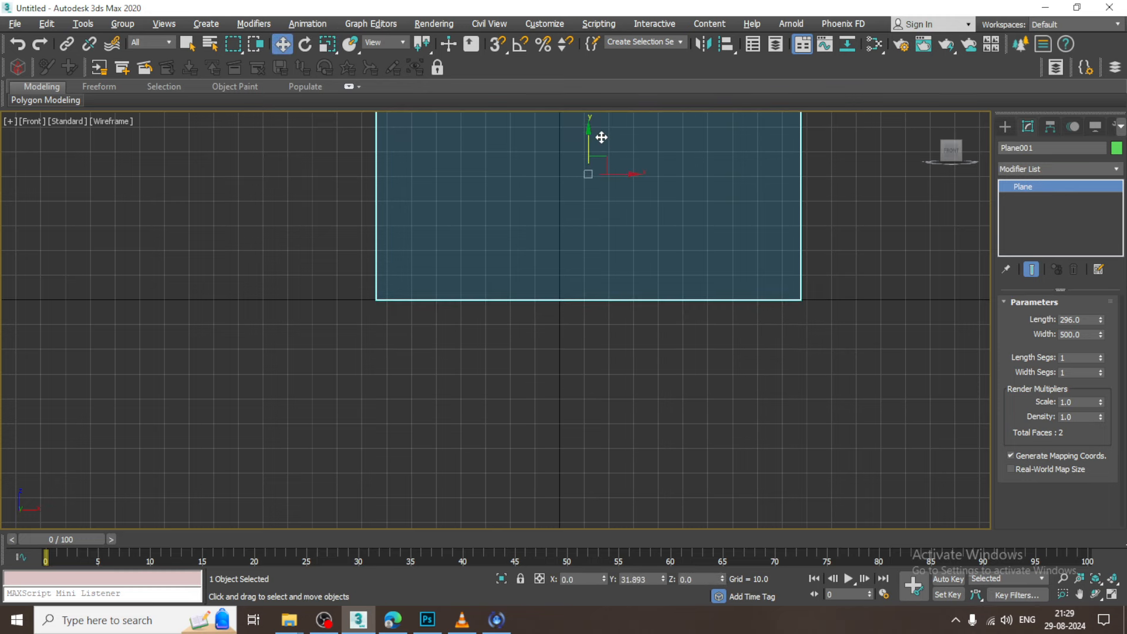
{"action": "key", "text": "alt+w"}
{"action": "middle_click", "coordinate": [807, 421]}
{"action": "key", "text": "alt+w"}
{"action": "middle_click_drag", "start_coordinate": [808, 421], "coordinate": [504, 332], "text": "alt"}
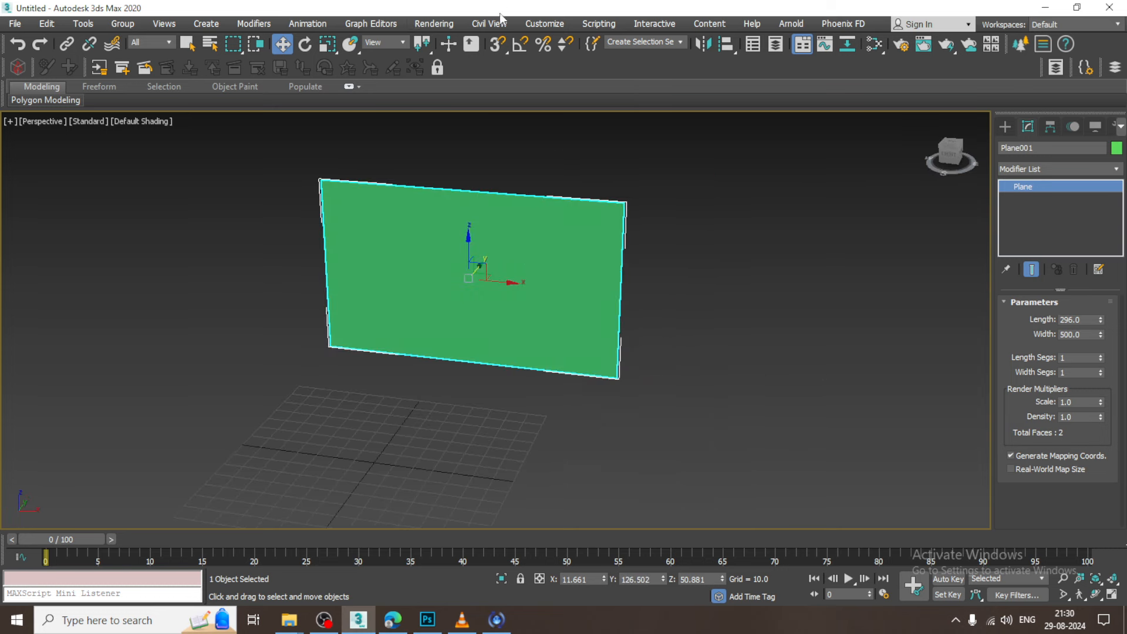
Check which renderer is assigned in Render Setup.
{"action": "left_click", "coordinate": [434, 24]}
{"action": "left_click", "coordinate": [494, 96]}
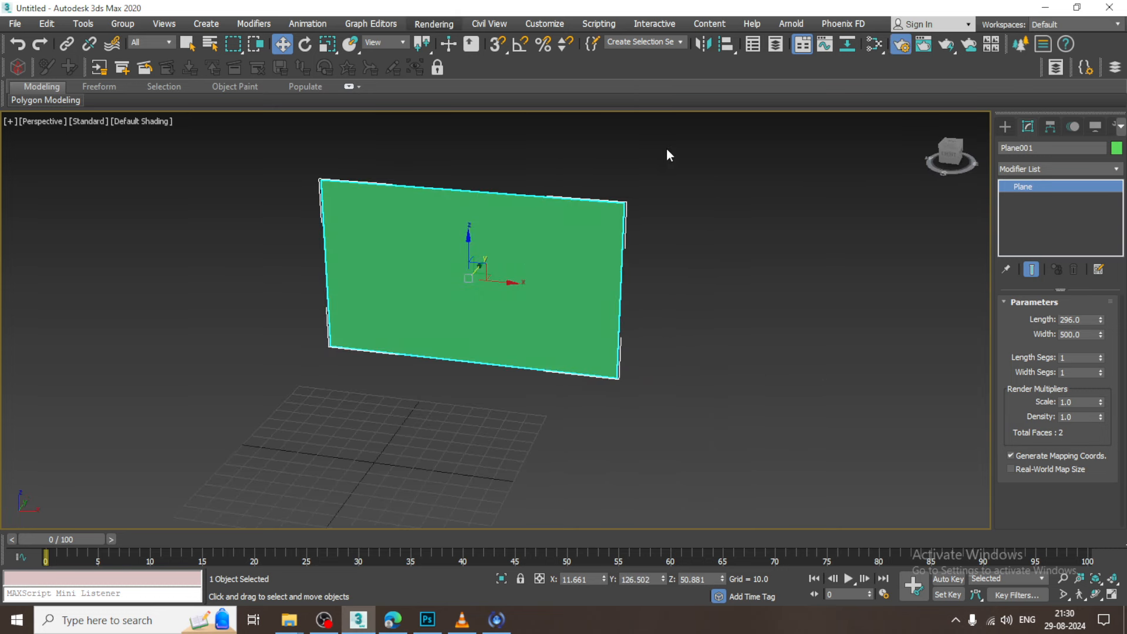
{"action": "left_click", "coordinate": [444, 156]}
{"action": "left_click", "coordinate": [629, 110]}
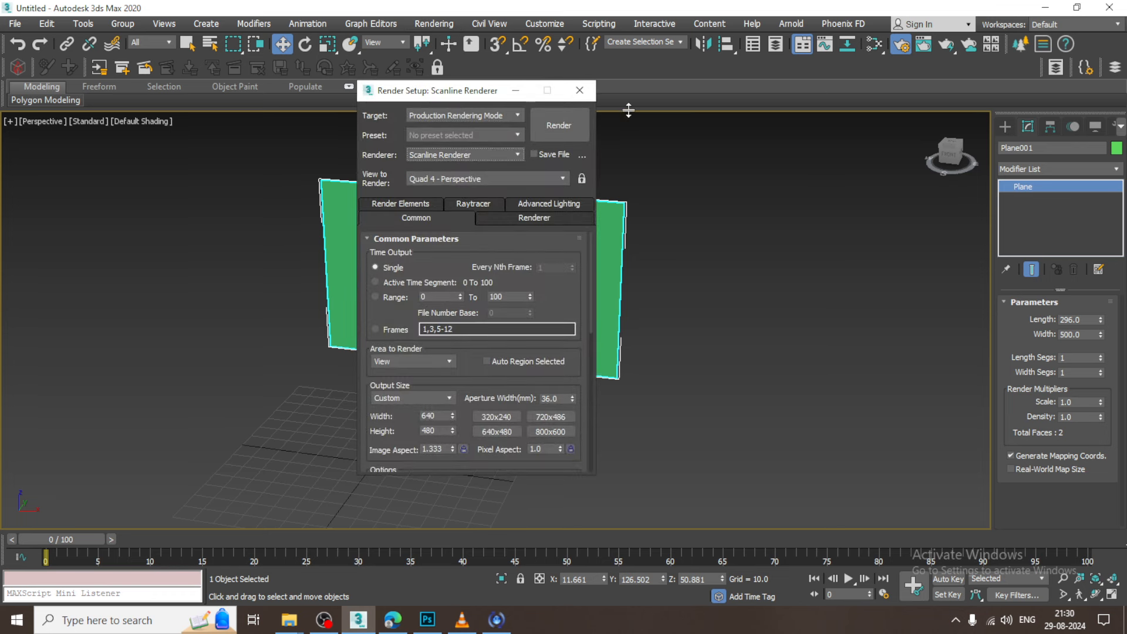
{"action": "left_click", "coordinate": [579, 91]}
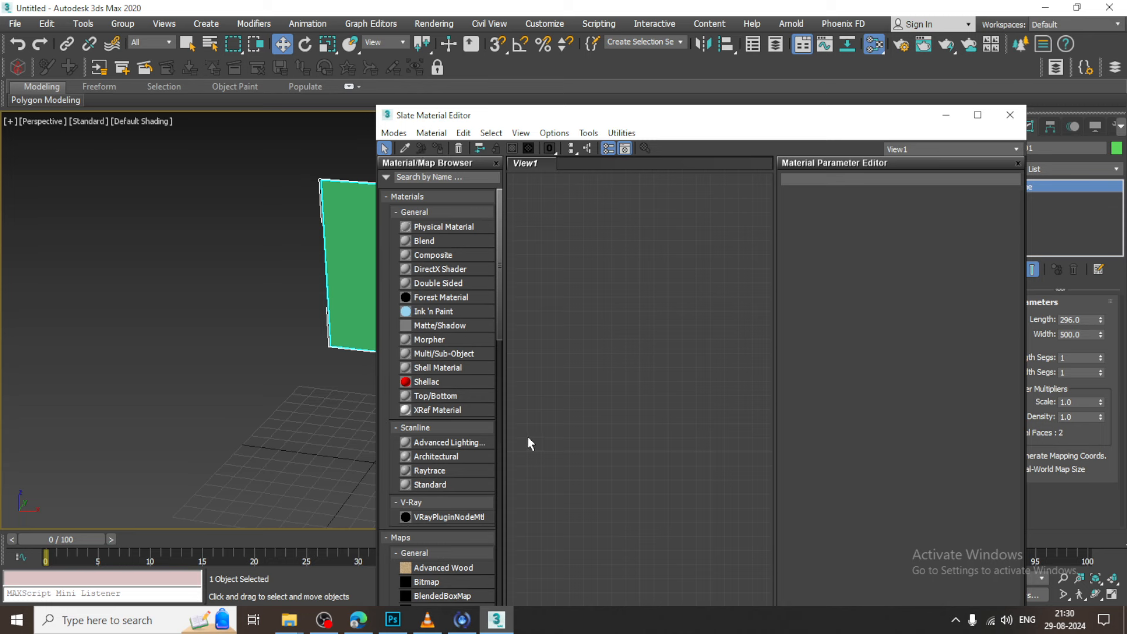
Create a Standard material in the Slate Material Editor and give its diffuse colour a Bitmap map.
{"action": "left_click_drag", "start_coordinate": [446, 482], "coordinate": [669, 320]}
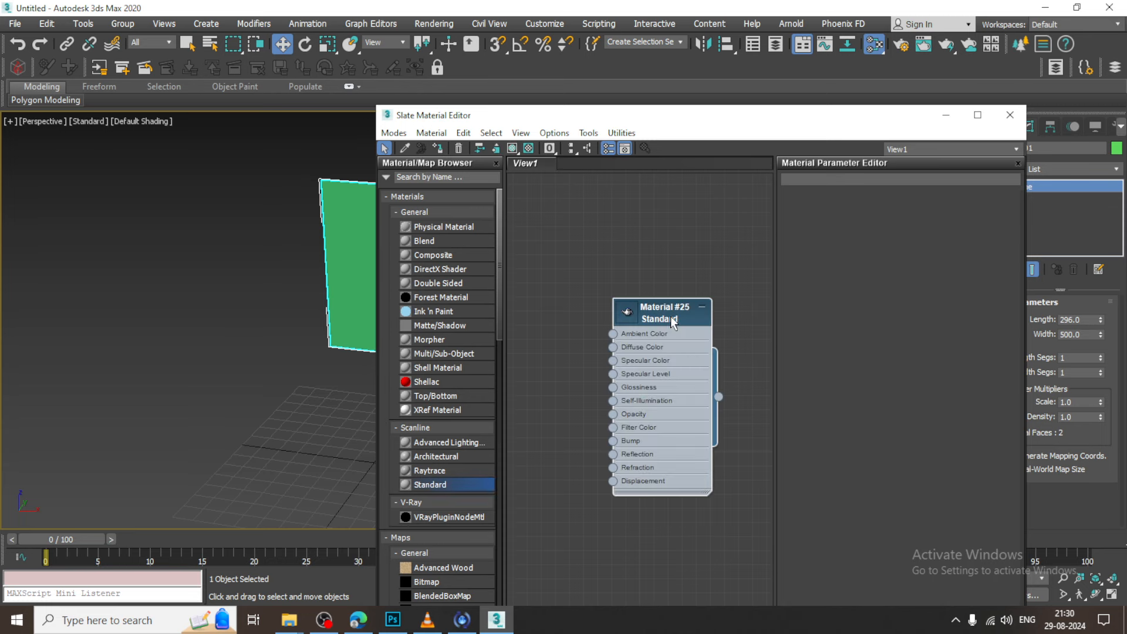
{"action": "double_click", "coordinate": [674, 321]}
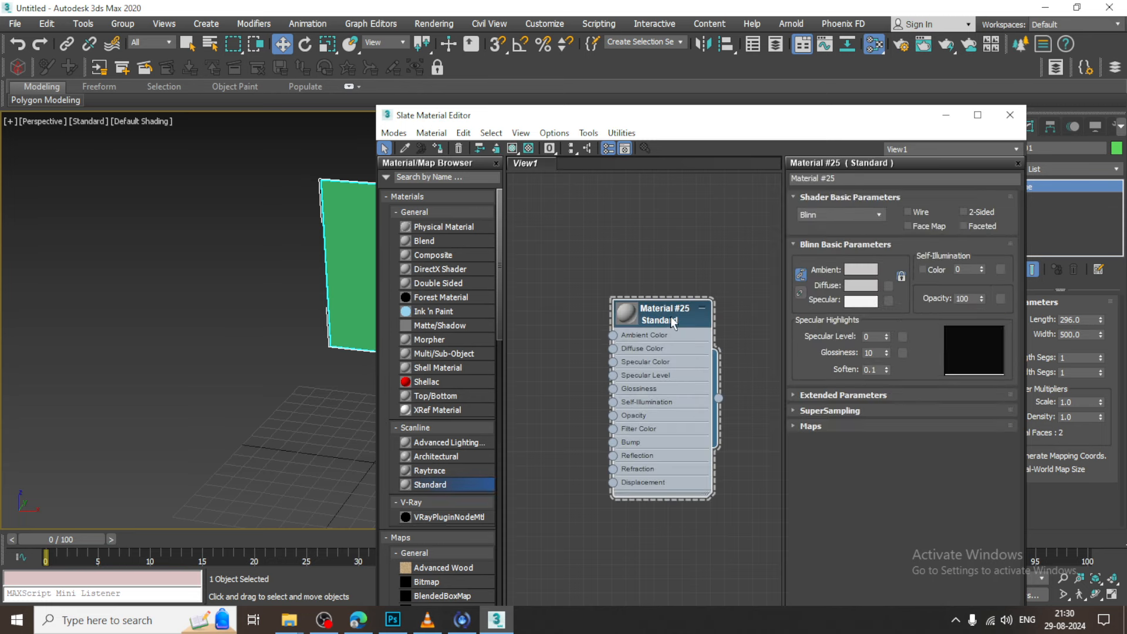
{"action": "left_click", "coordinate": [888, 285]}
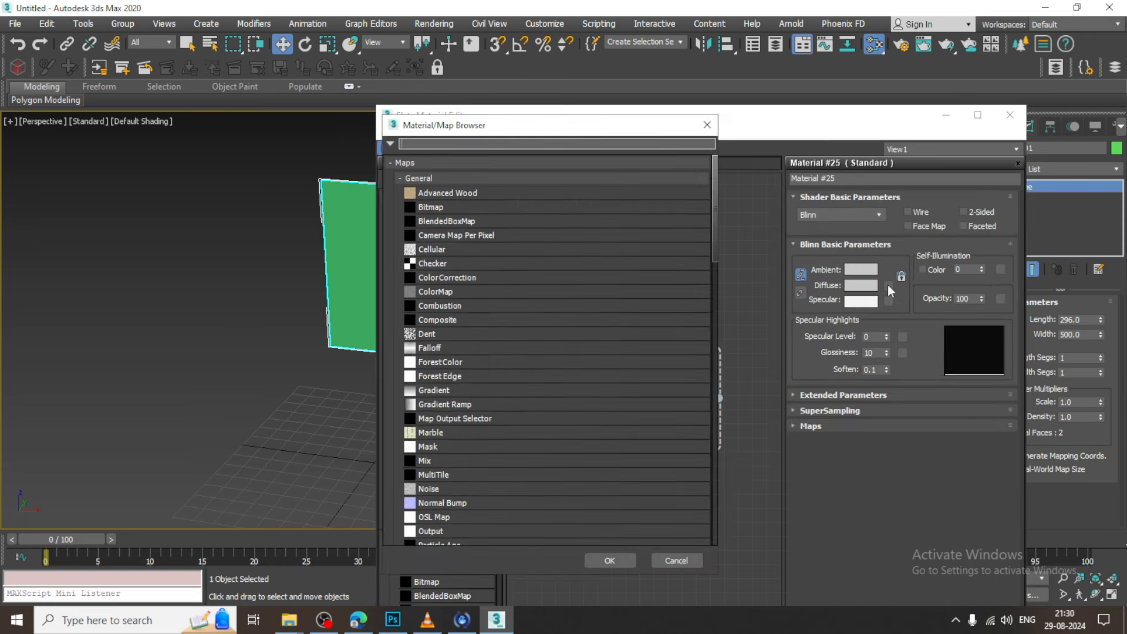
{"action": "double_click", "coordinate": [437, 207]}
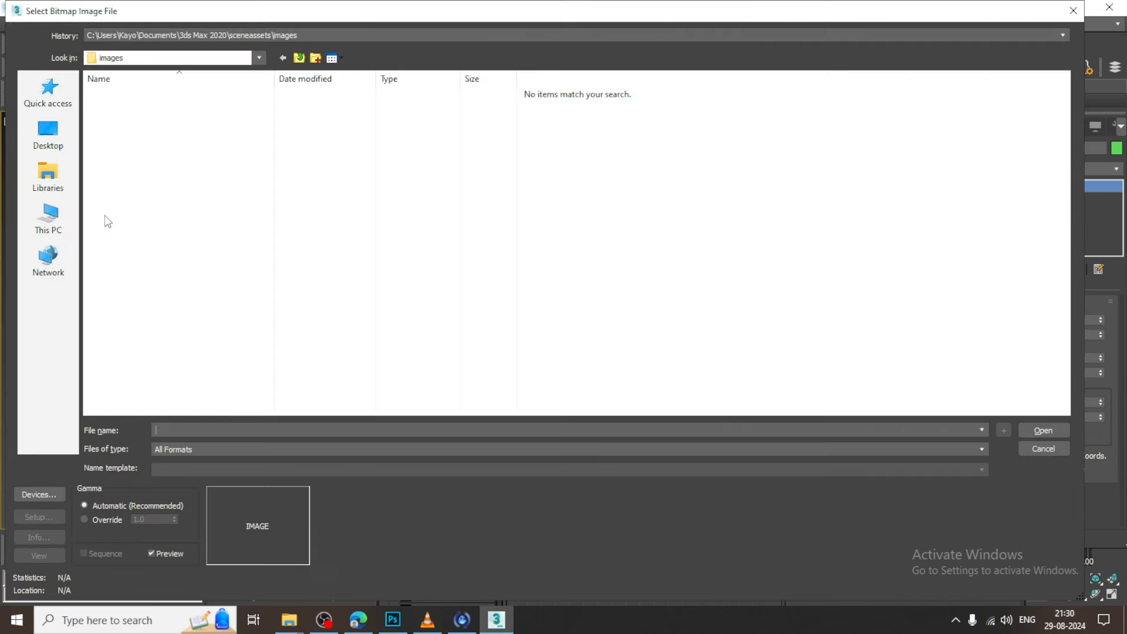
Load front.jpg from the Car Mod folder in D:\August 2024 as the diffuse bitmap.
{"action": "left_click", "coordinate": [58, 227]}
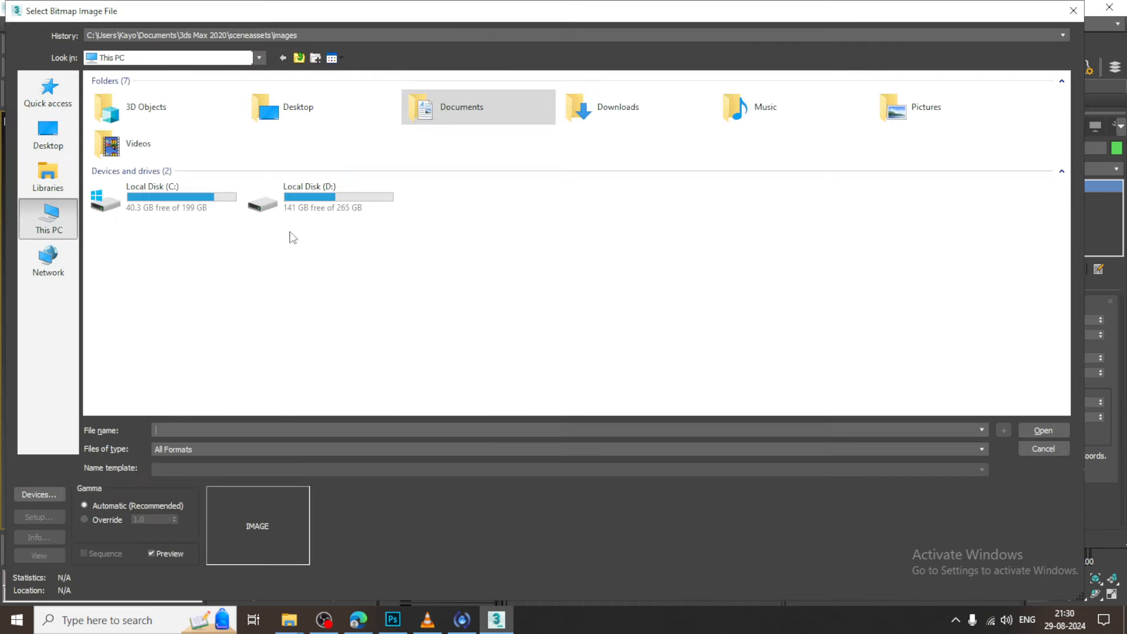
{"action": "double_click", "coordinate": [281, 199]}
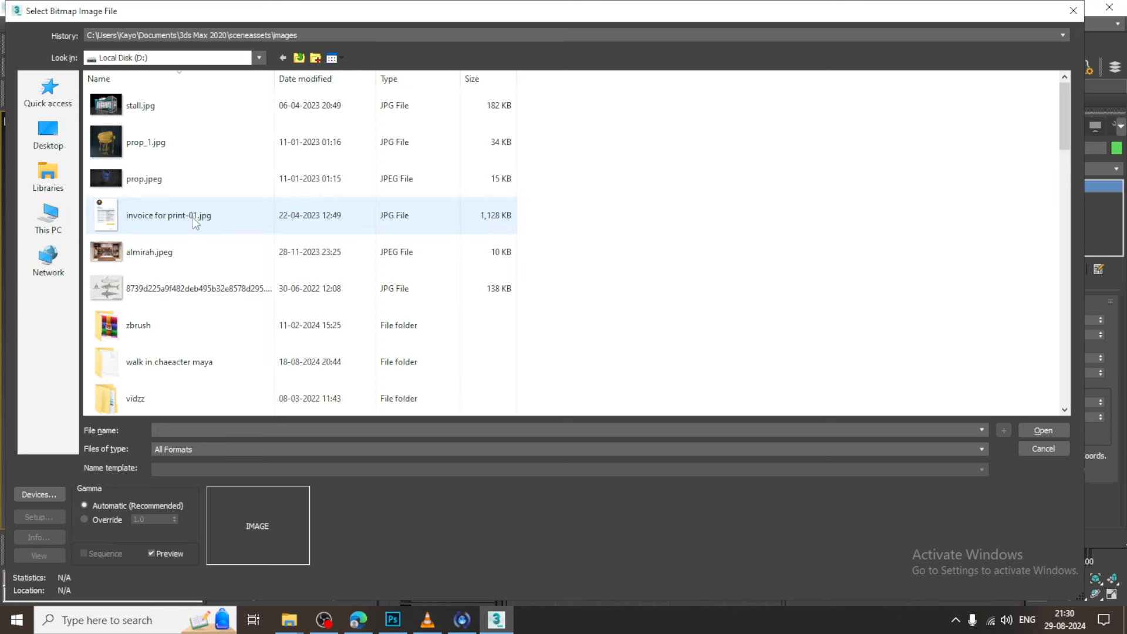
{"action": "left_click", "coordinate": [166, 253]}
{"action": "scroll", "coordinate": [166, 258], "scroll_direction": "down", "scroll_amount": 10}
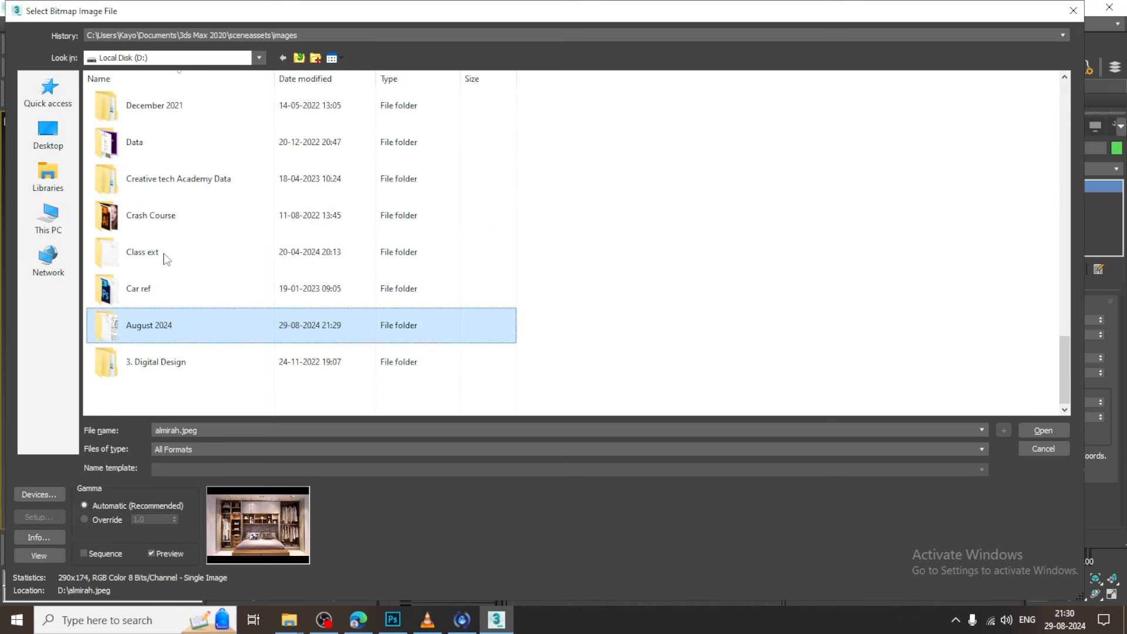
{"action": "double_click", "coordinate": [190, 326]}
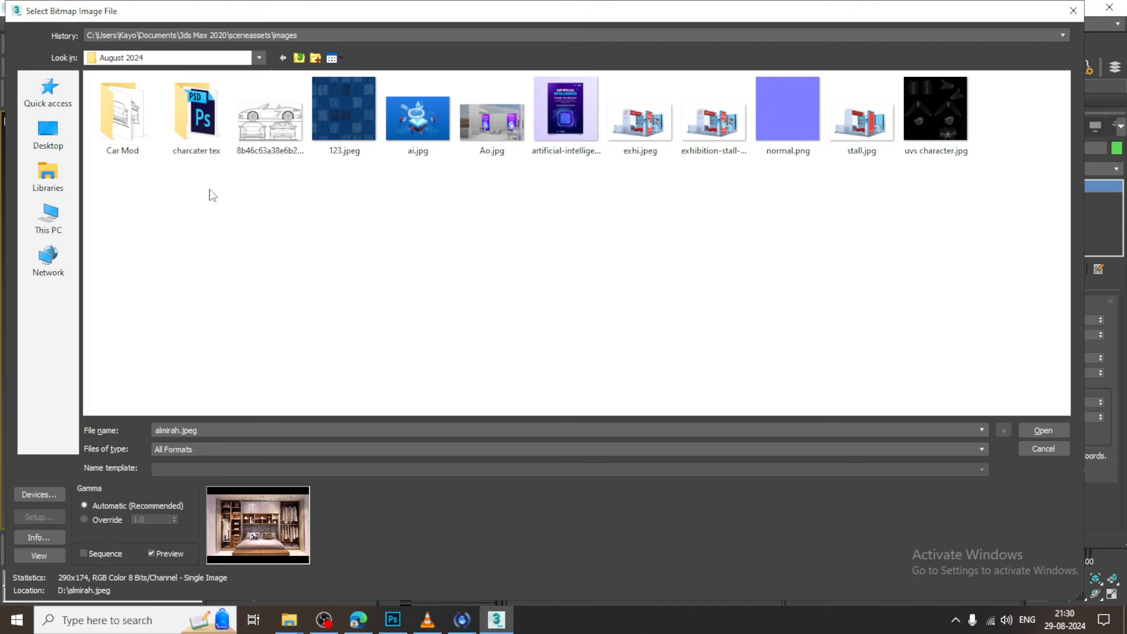
{"action": "double_click", "coordinate": [122, 115]}
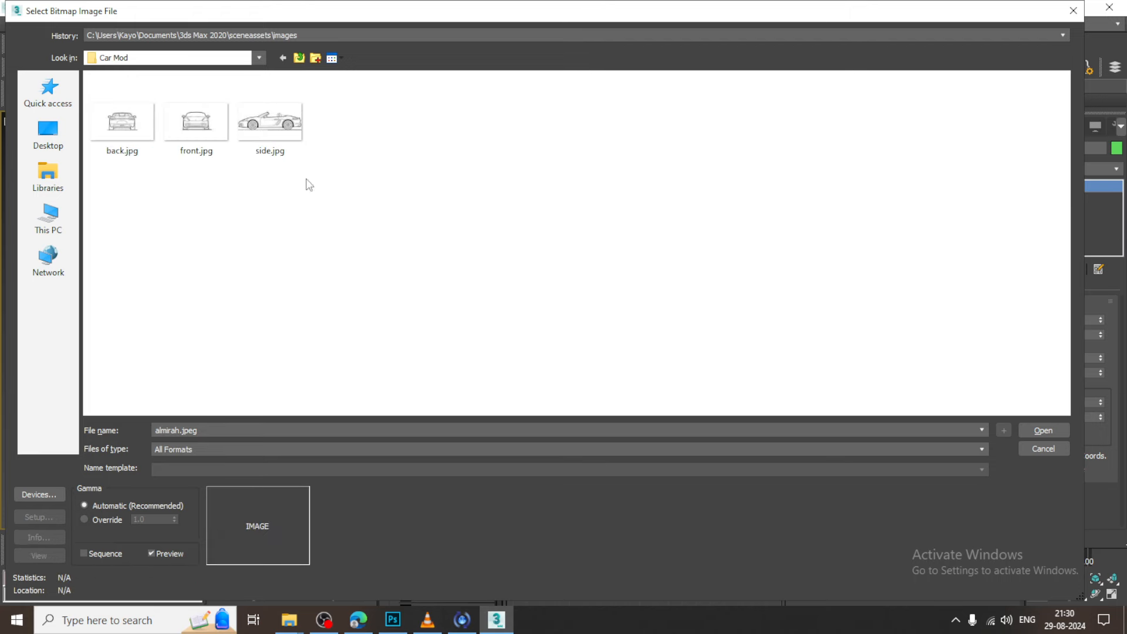
{"action": "double_click", "coordinate": [177, 123]}
Assign the front blueprint material to the selected plane, show it in the viewport and minimize the material editor.
{"action": "left_click", "coordinate": [437, 148]}
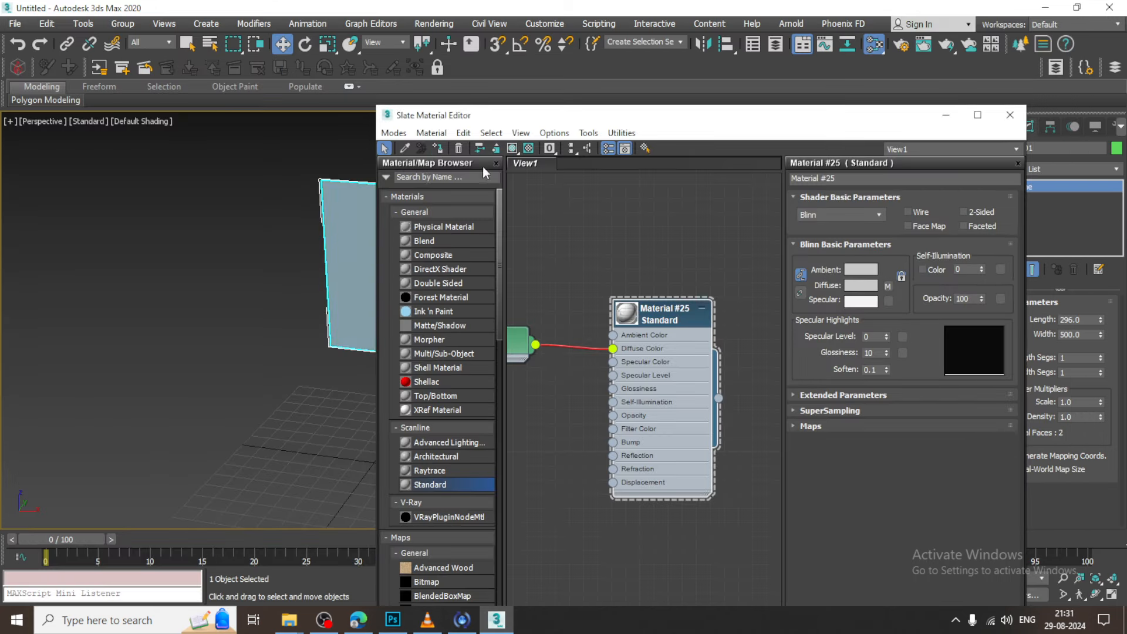
{"action": "left_click", "coordinate": [512, 148]}
{"action": "left_click", "coordinate": [946, 115]}
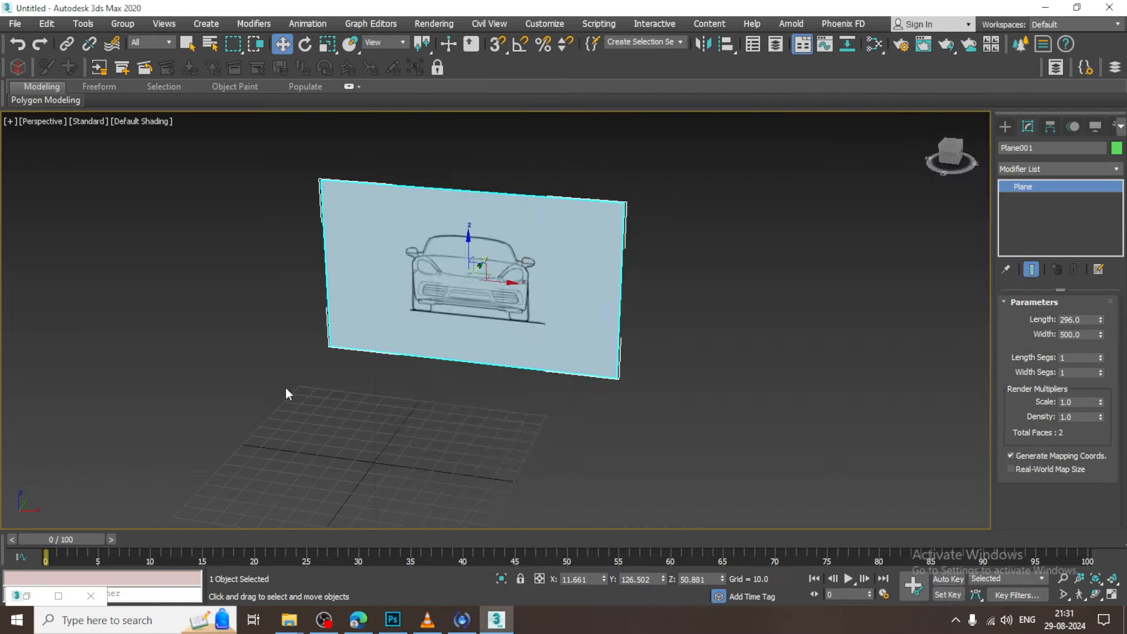
Turn on angle snapping and make a copy of the plane rotated 90 degrees about its vertical axis in the Left view.
{"action": "key", "text": "alt+w"}
{"action": "middle_click", "coordinate": [321, 423]}
{"action": "key", "text": "alt+w"}
{"action": "middle_click_drag", "start_coordinate": [498, 423], "coordinate": [587, 402]}
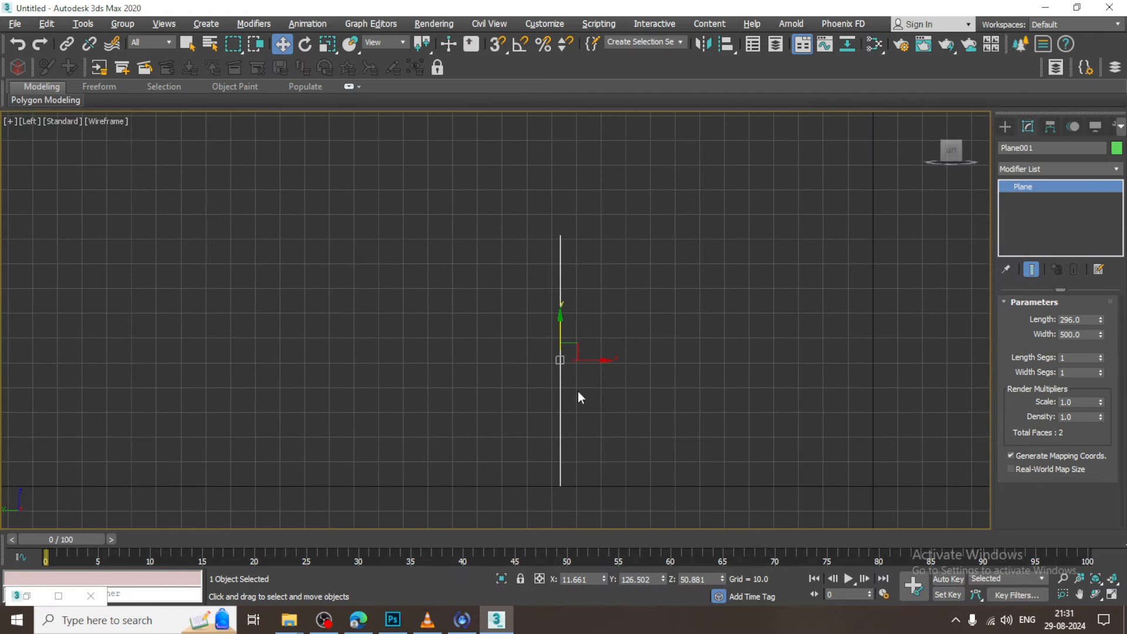
{"action": "key", "text": "e"}
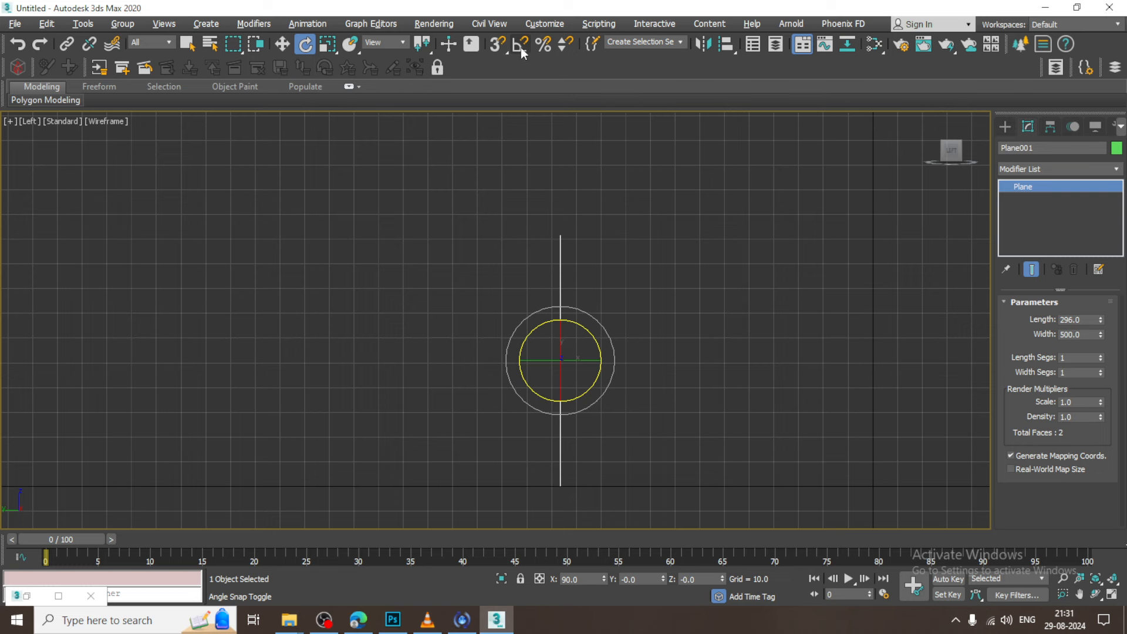
{"action": "left_click", "coordinate": [519, 48]}
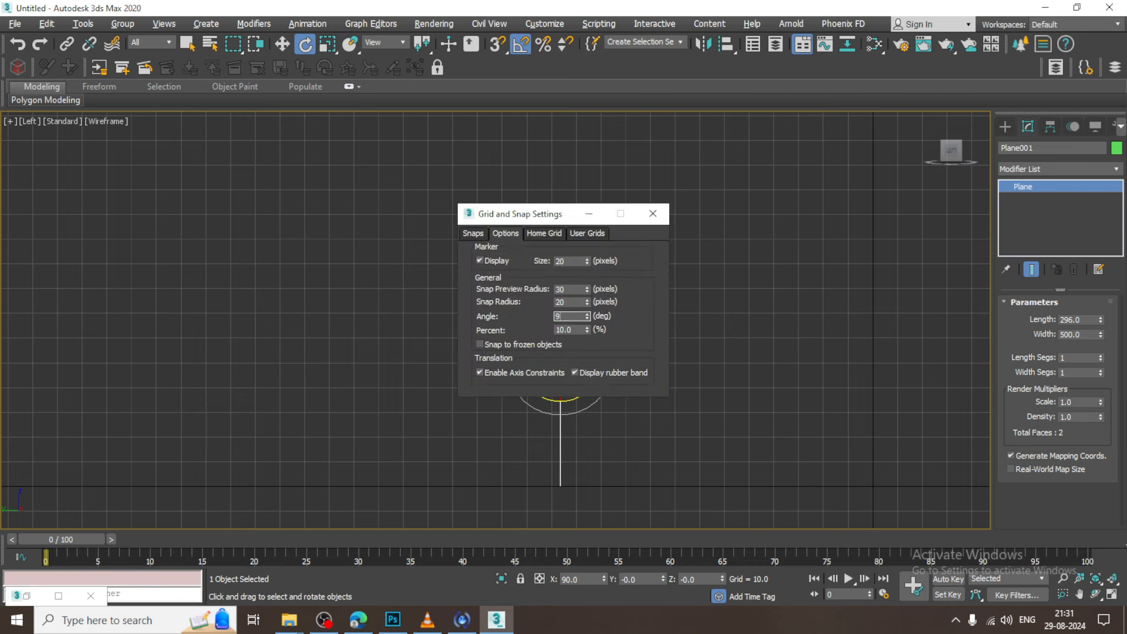
{"action": "left_click", "coordinate": [653, 214]}
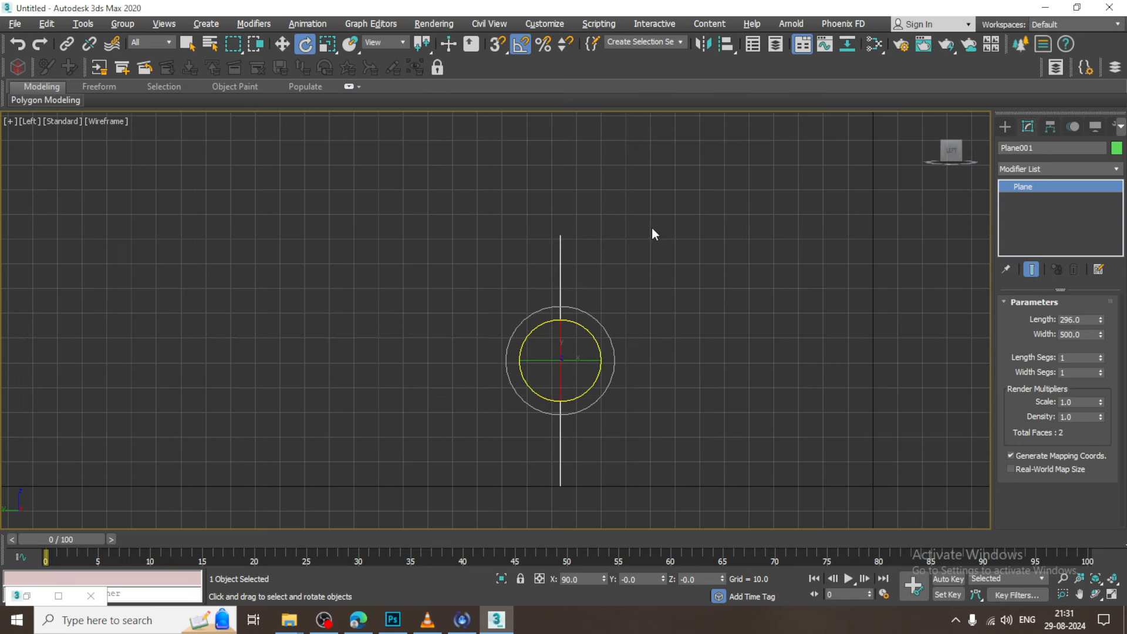
{"action": "left_click_drag", "start_coordinate": [581, 363], "coordinate": [573, 362], "text": "shift"}
{"action": "left_click", "coordinate": [580, 371]}
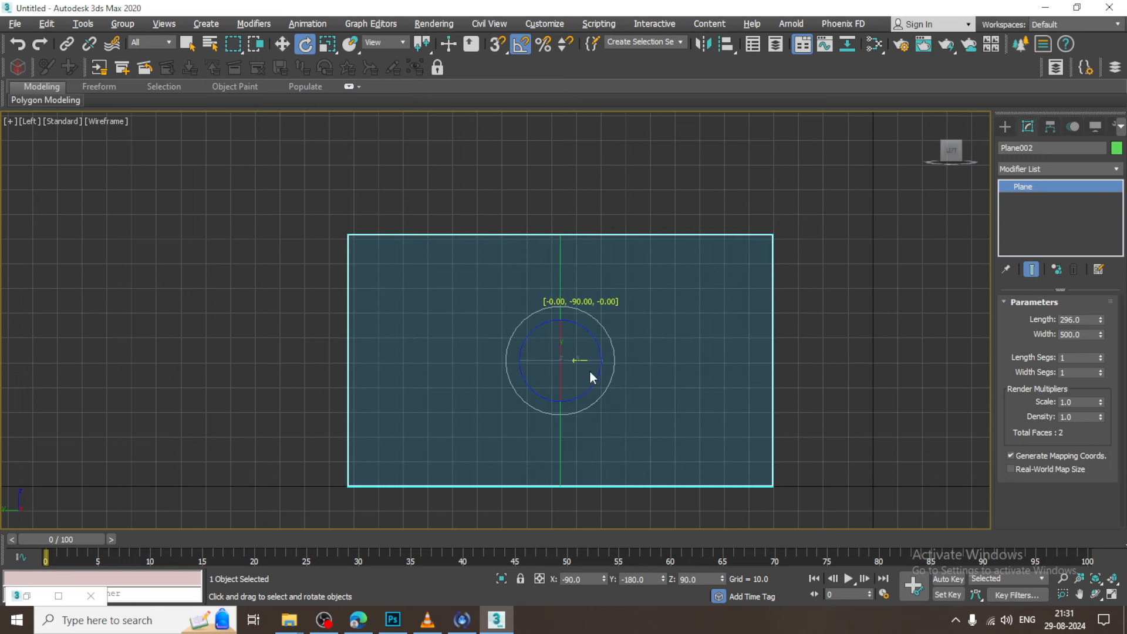
Create a second Standard material with side.jpg from the Car Mod folder as its diffuse bitmap.
{"action": "key", "text": "w"}
{"action": "key", "text": "alt+w"}
{"action": "key", "text": "alt+w"}
{"action": "middle_click_drag", "start_coordinate": [354, 438], "coordinate": [365, 436]}
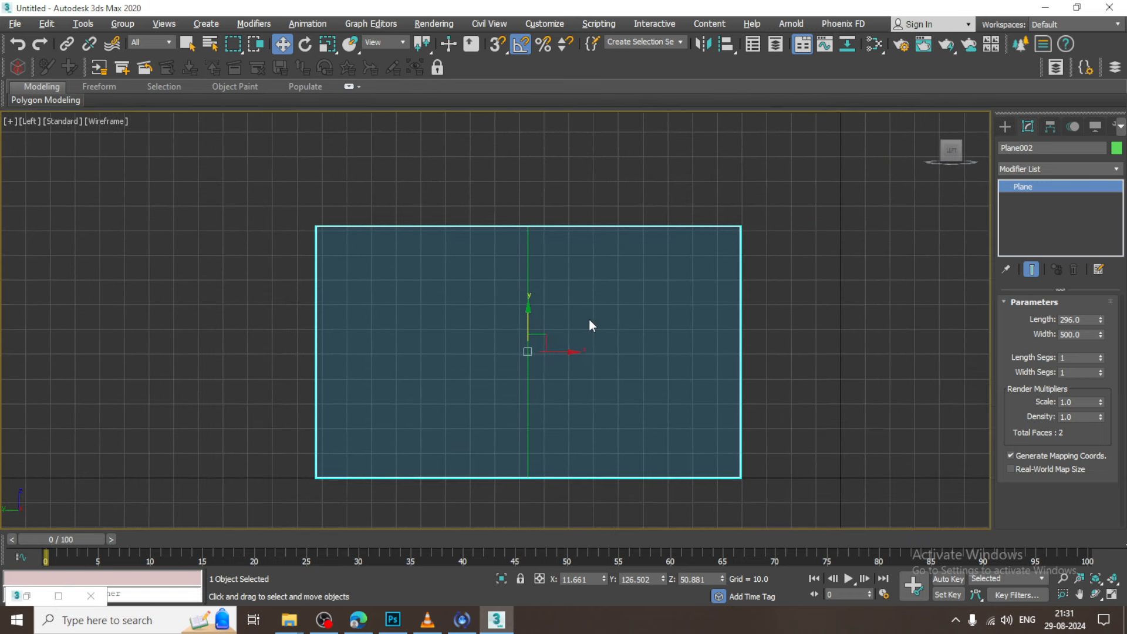
{"action": "key", "text": "m"}
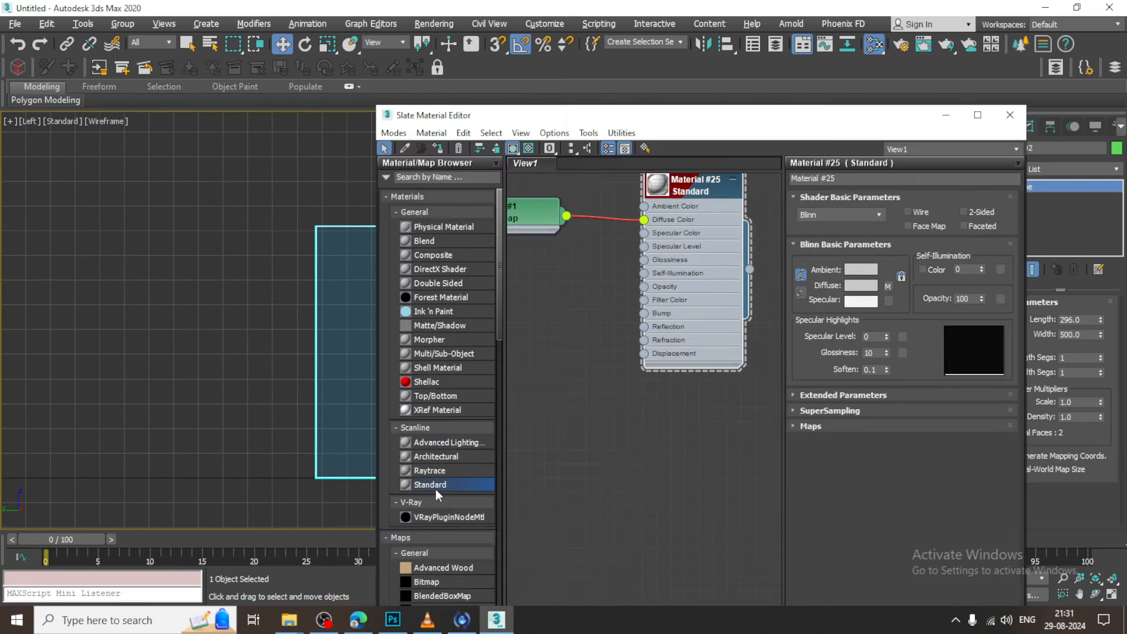
{"action": "left_click_drag", "start_coordinate": [692, 457], "coordinate": [692, 455]}
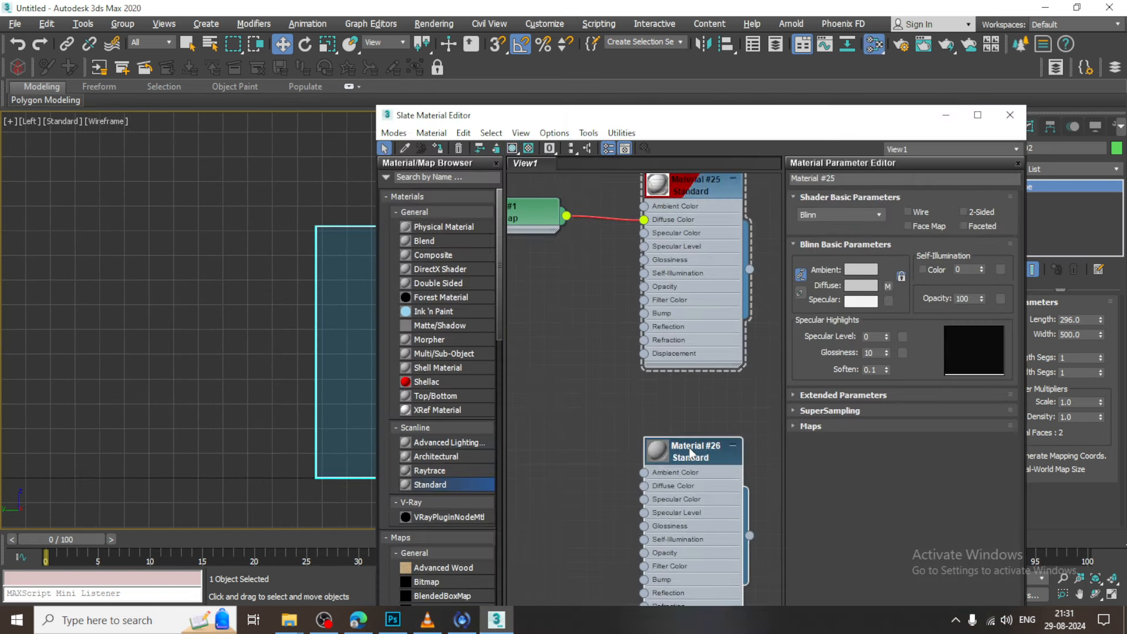
{"action": "left_click", "coordinate": [888, 286]}
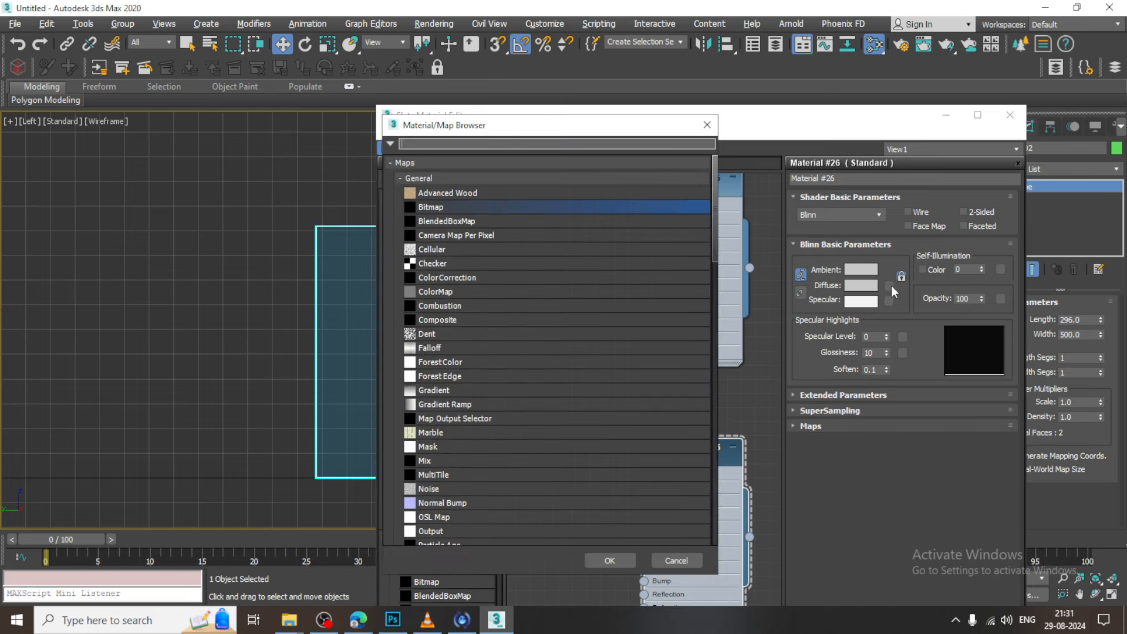
{"action": "double_click", "coordinate": [486, 207]}
{"action": "double_click", "coordinate": [292, 122]}
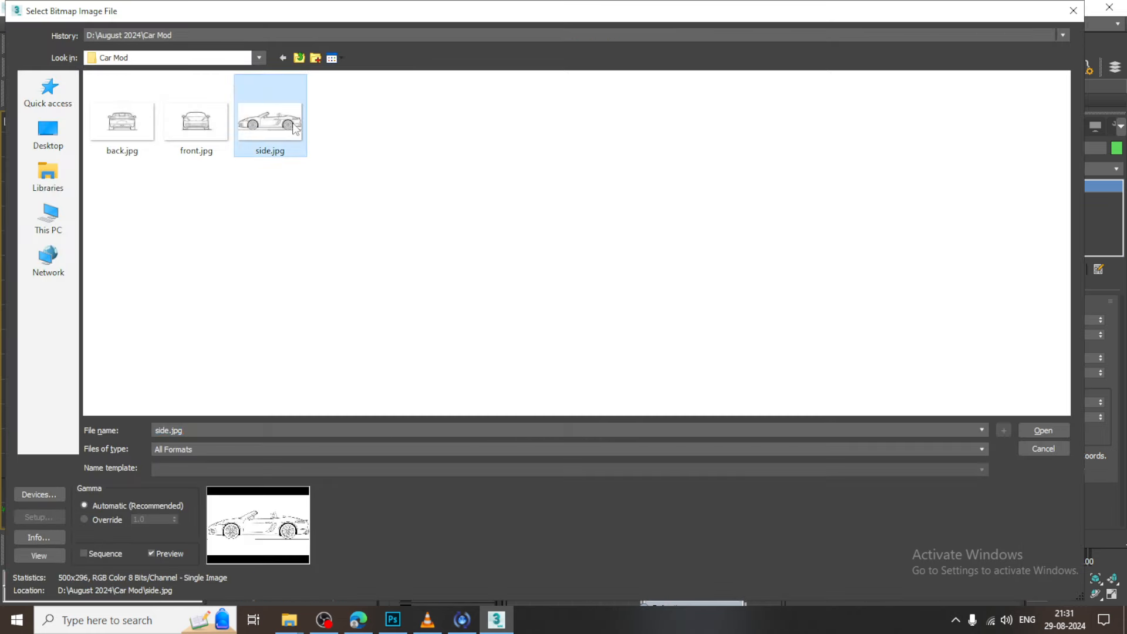
Assign the side blueprint material to the rotated plane and display it textured in a shaded Left view.
{"action": "left_click", "coordinate": [437, 148]}
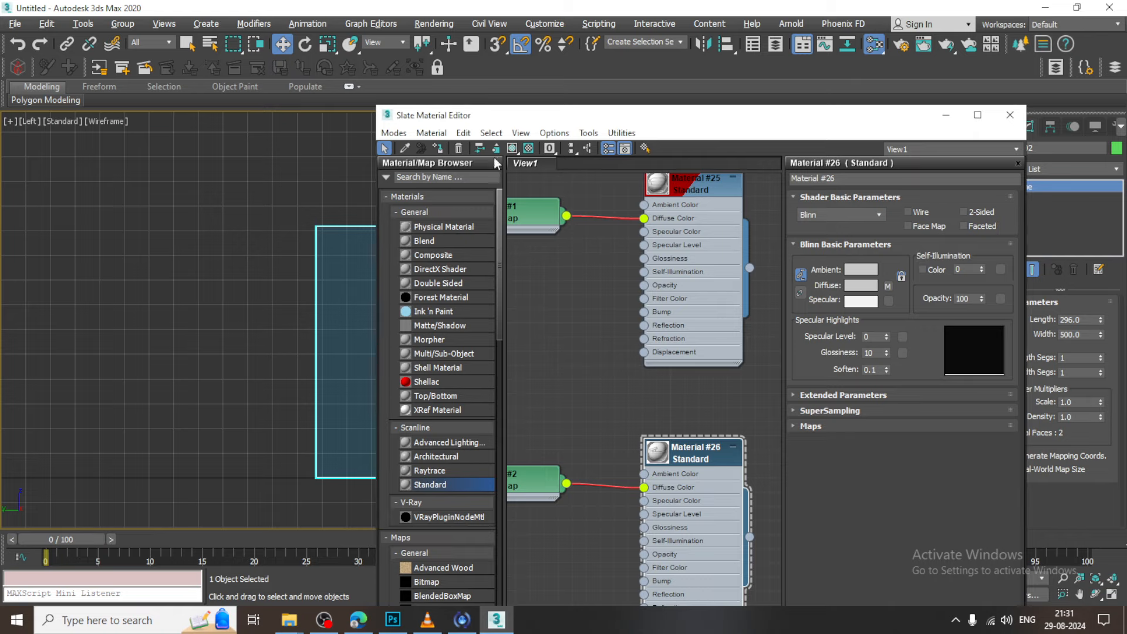
{"action": "left_click", "coordinate": [512, 147]}
{"action": "key", "text": "F3"}
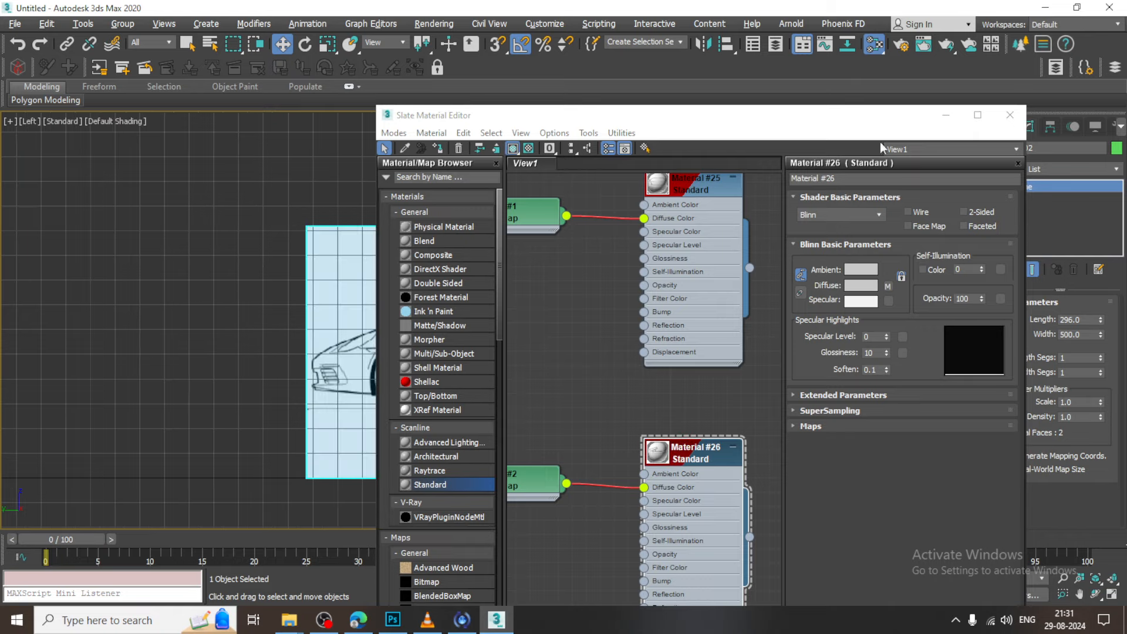
{"action": "left_click", "coordinate": [977, 115]}
{"action": "left_click", "coordinate": [1045, 9]}
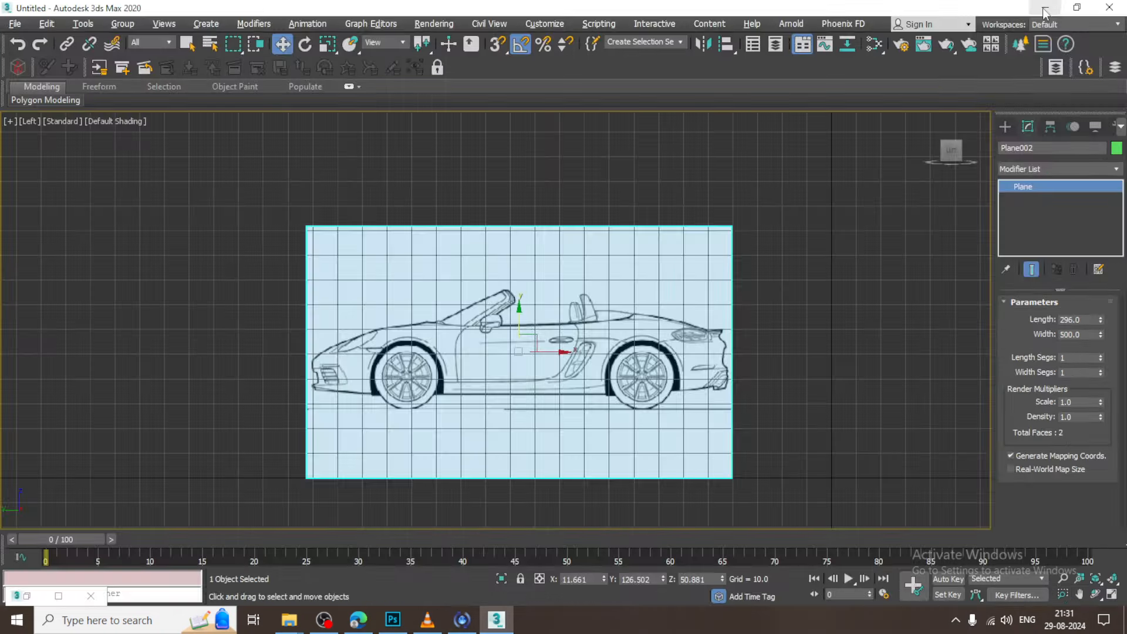
Move the side blueprint plane clear of the front plane, to about X -141.7 and Y 29.7.
{"action": "key", "text": "alt+w"}
{"action": "right_click", "coordinate": [767, 363]}
{"action": "key", "text": "alt+w"}
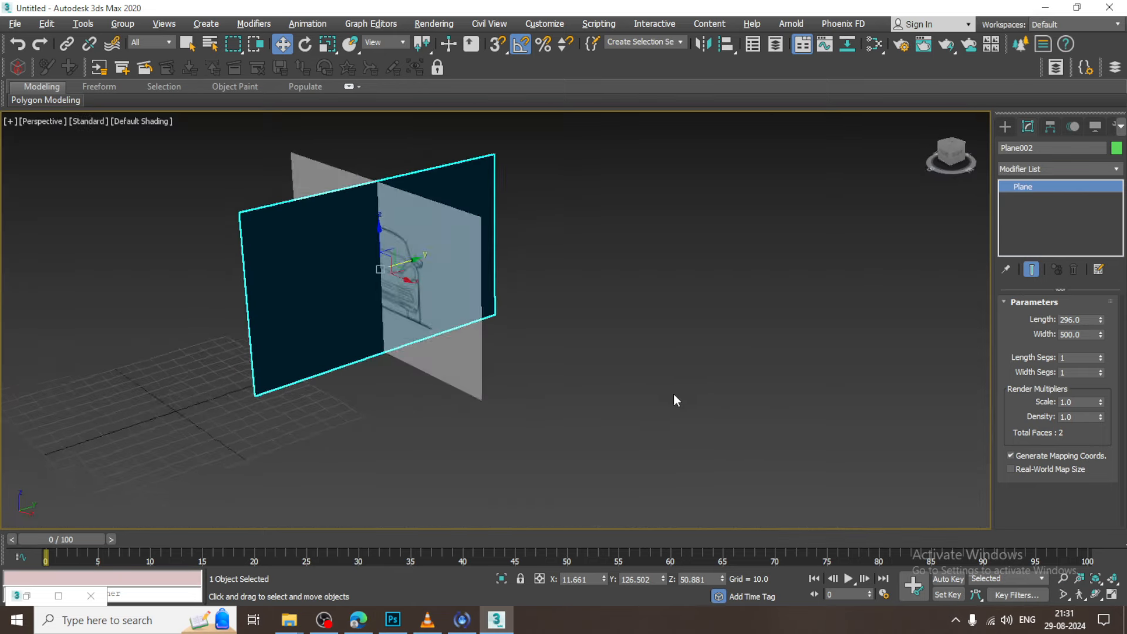
{"action": "middle_click_drag", "start_coordinate": [674, 400], "coordinate": [417, 298], "text": "alt"}
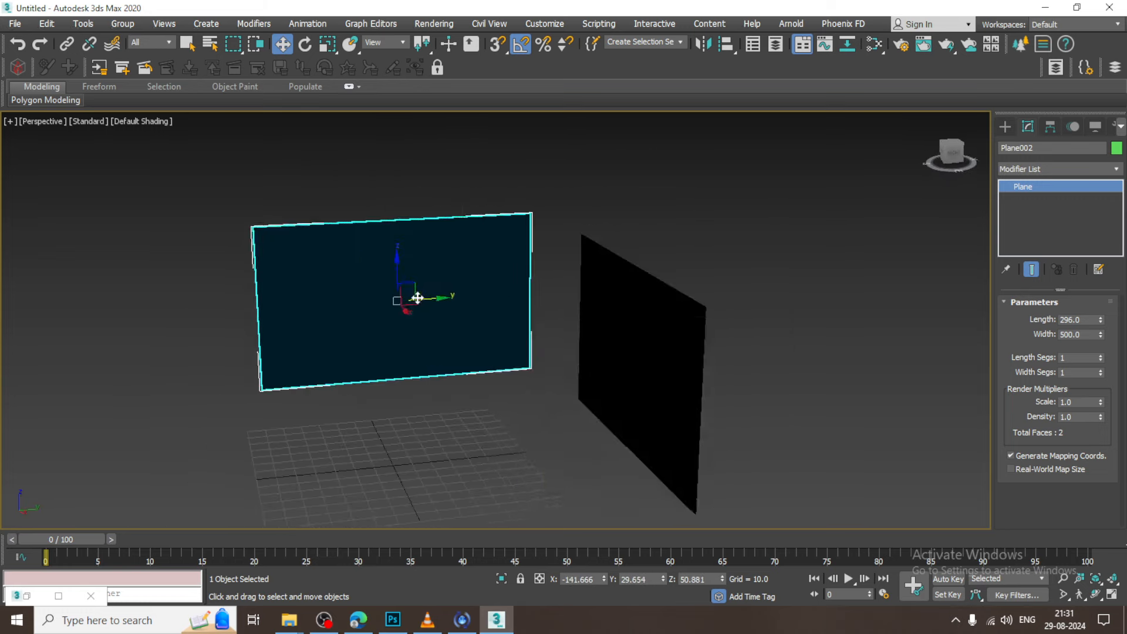
Mirror the side blueprint plane on the Y axis without cloning it.
{"action": "key", "text": "alt+w"}
{"action": "middle_click_drag", "start_coordinate": [297, 455], "coordinate": [204, 442]}
{"action": "middle_click_drag", "start_coordinate": [737, 431], "coordinate": [716, 434]}
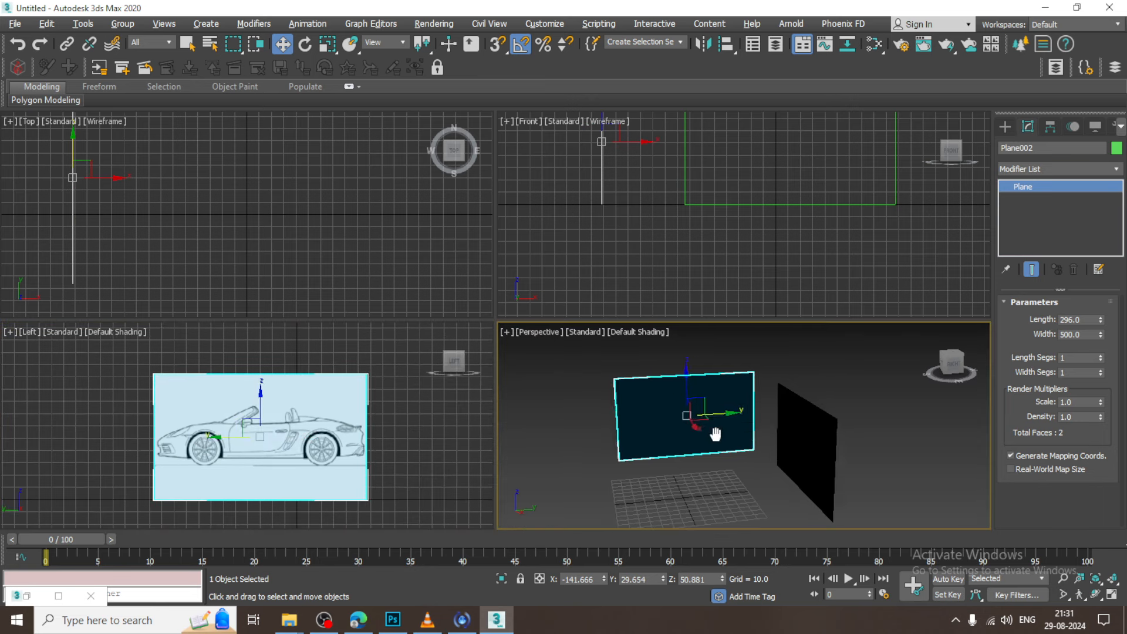
{"action": "key", "text": "alt+w"}
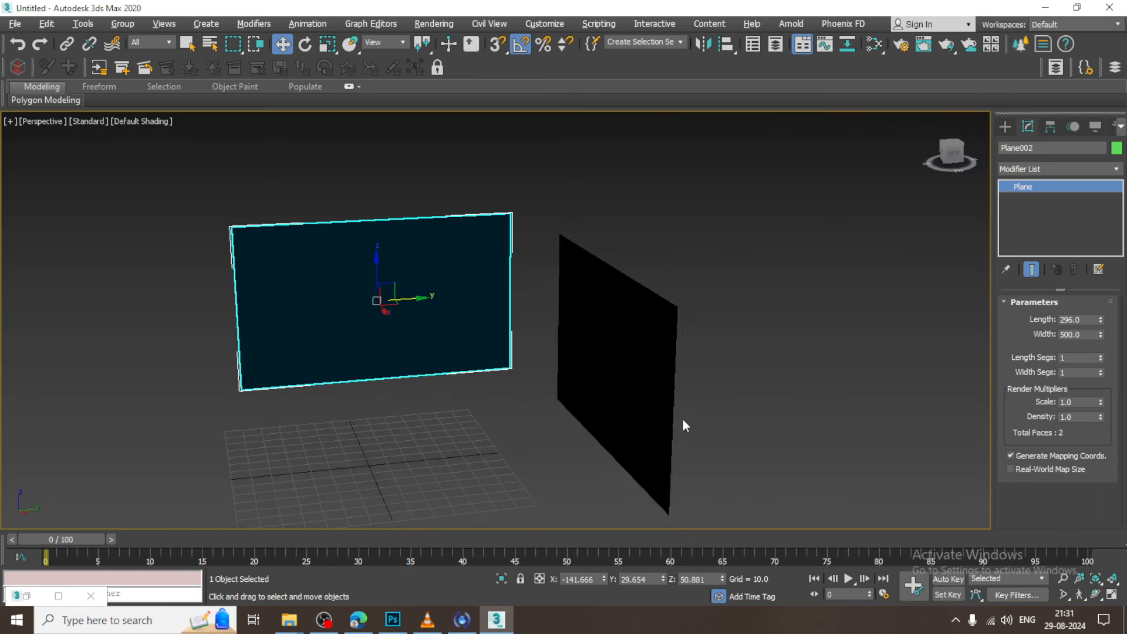
{"action": "left_click", "coordinate": [698, 45]}
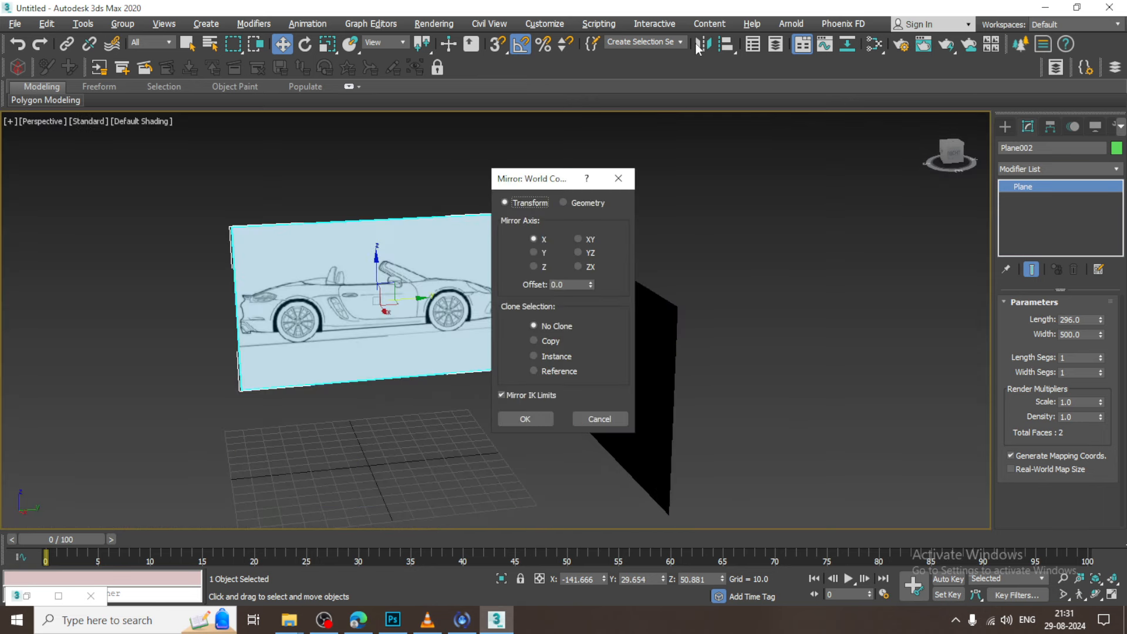
{"action": "left_click", "coordinate": [534, 253]}
{"action": "left_click", "coordinate": [523, 416]}
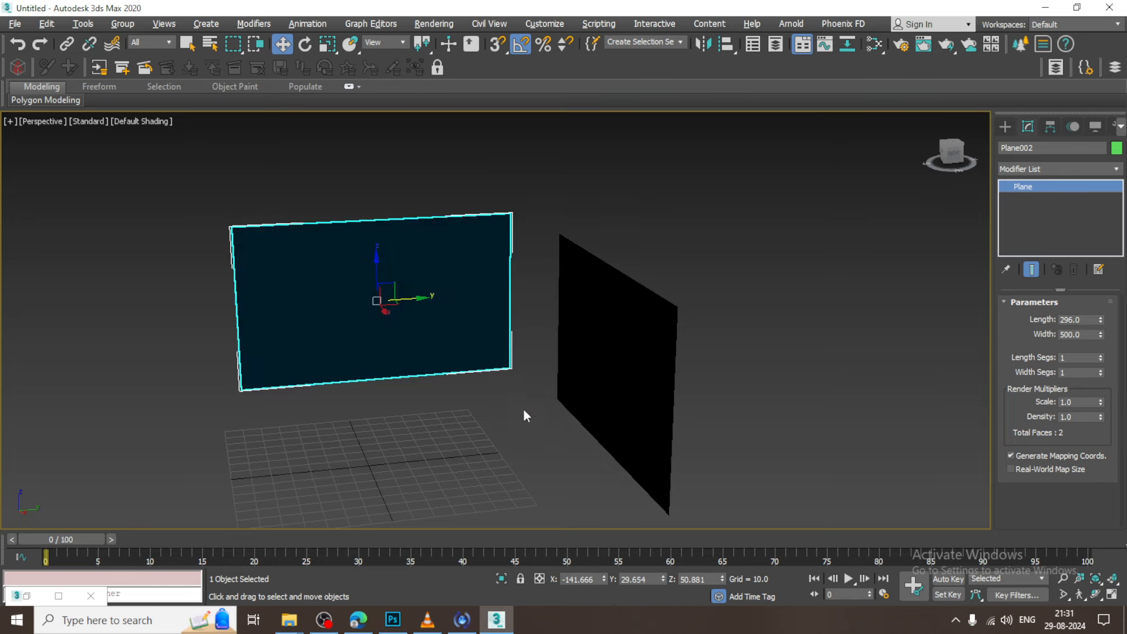
Change the Left viewport to the Right view.
{"action": "middle_click_drag", "start_coordinate": [523, 413], "coordinate": [511, 370], "text": "alt"}
{"action": "key", "text": "alt+w"}
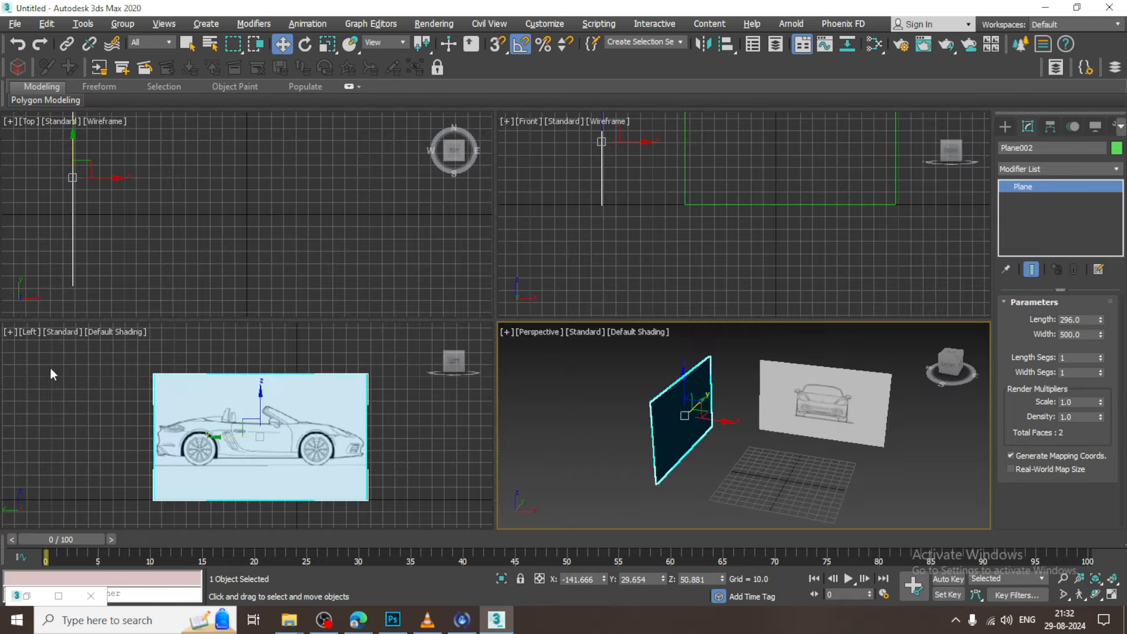
{"action": "left_click", "coordinate": [30, 331]}
{"action": "left_click", "coordinate": [58, 342]}
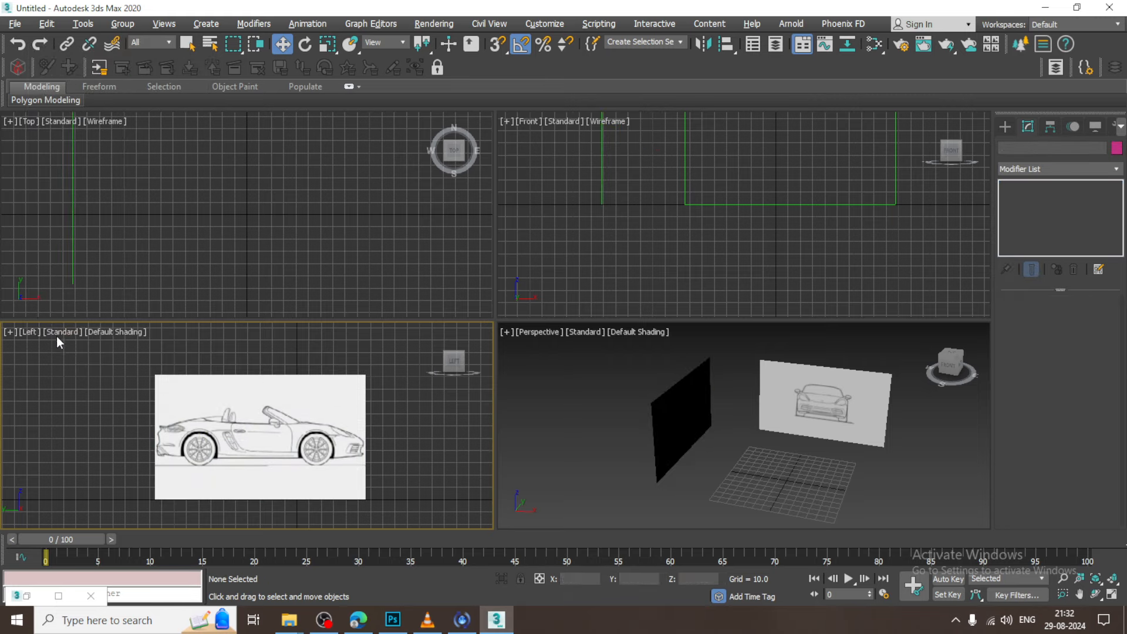
{"action": "left_click", "coordinate": [32, 332]}
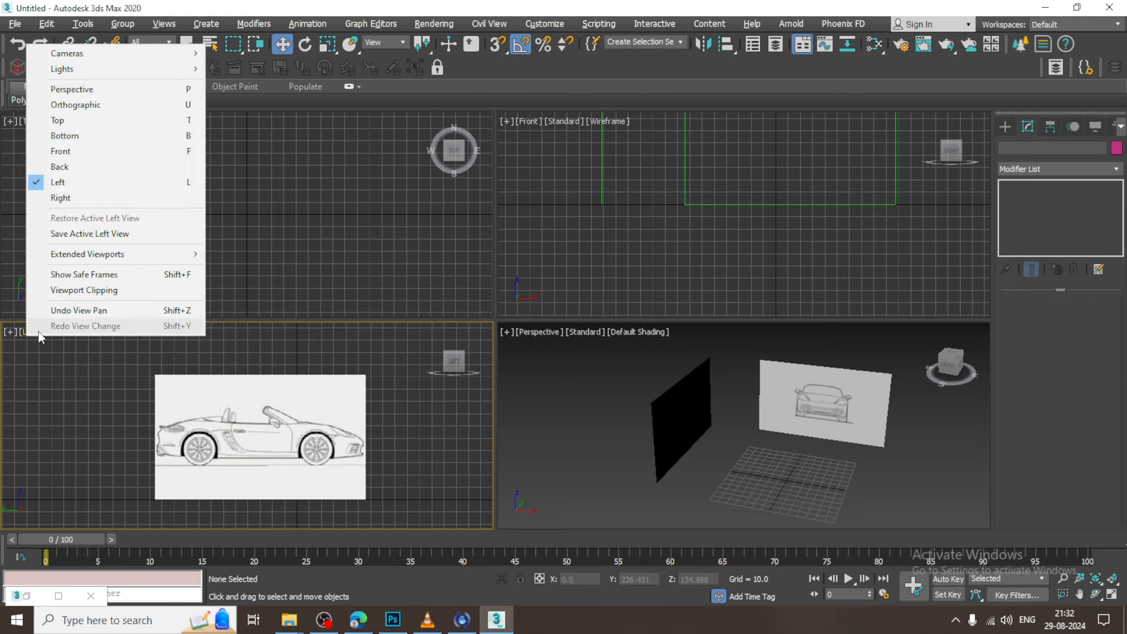
{"action": "left_click", "coordinate": [72, 197]}
Mirror the side blueprint plane on the X axis with no clone so the image faces the Right view.
{"action": "left_click", "coordinate": [702, 405]}
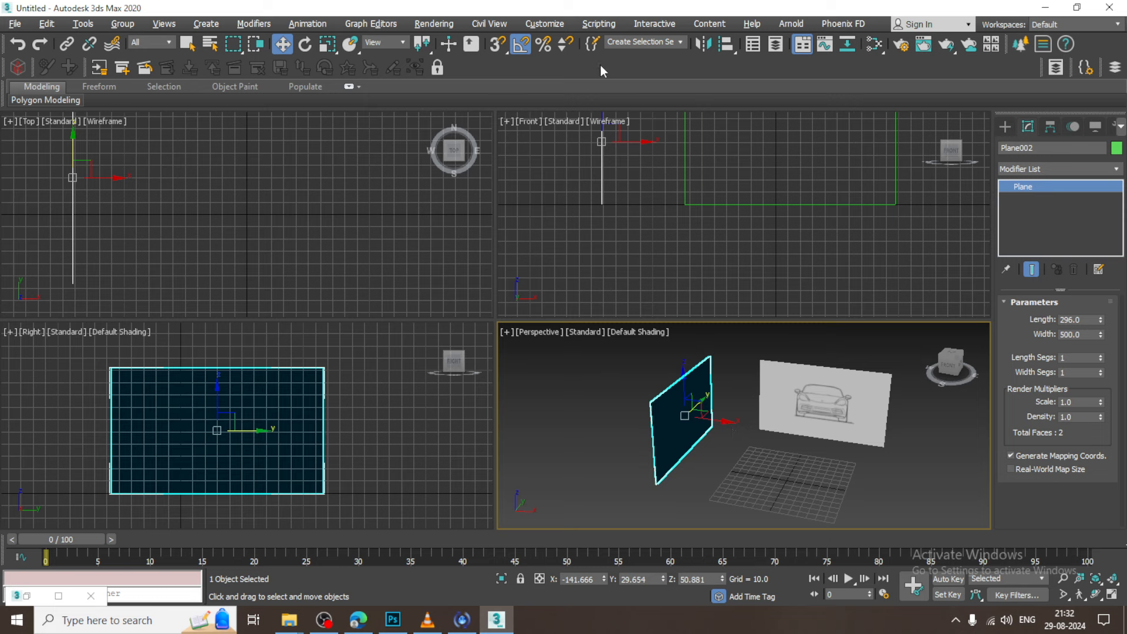
{"action": "left_click", "coordinate": [704, 44]}
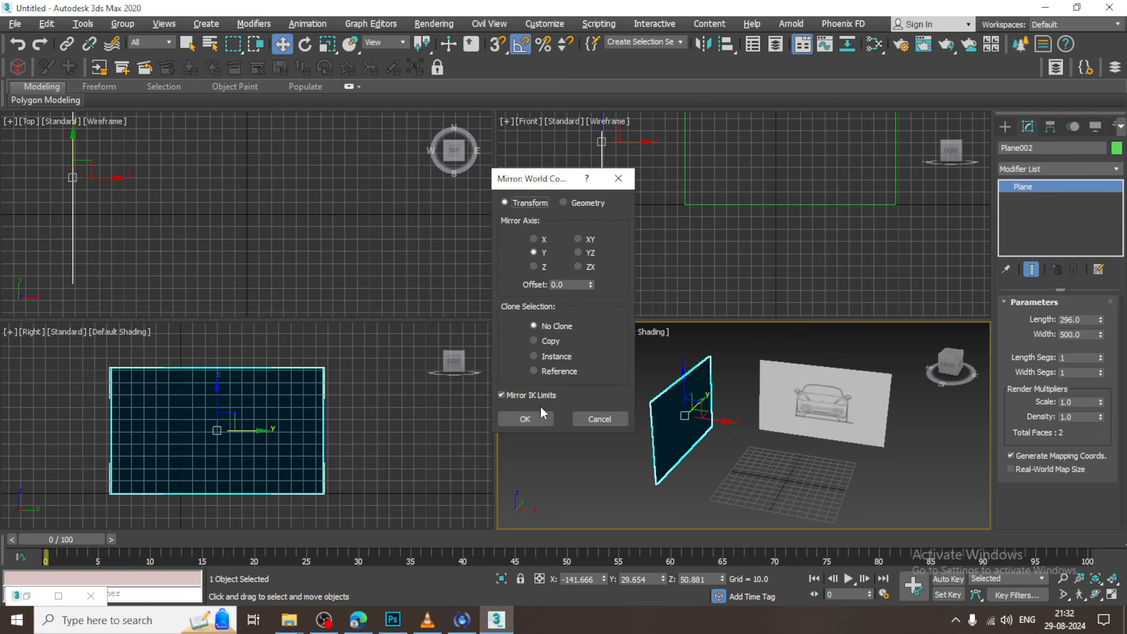
{"action": "left_click", "coordinate": [538, 265]}
{"action": "left_click", "coordinate": [538, 251]}
{"action": "left_click", "coordinate": [536, 238]}
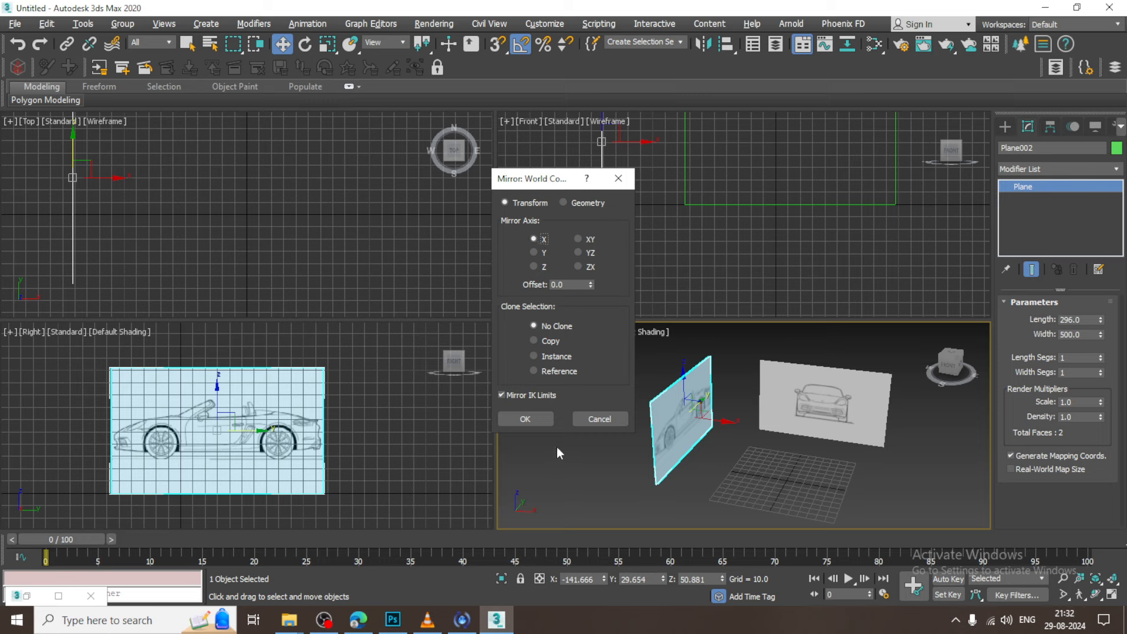
{"action": "left_click", "coordinate": [526, 419]}
Move the side blueprint plane along Y to about 9.2.
{"action": "key", "text": "alt+w"}
{"action": "middle_click_drag", "start_coordinate": [541, 357], "coordinate": [468, 389], "text": "alt"}
{"action": "left_click_drag", "start_coordinate": [388, 313], "coordinate": [370, 319]}
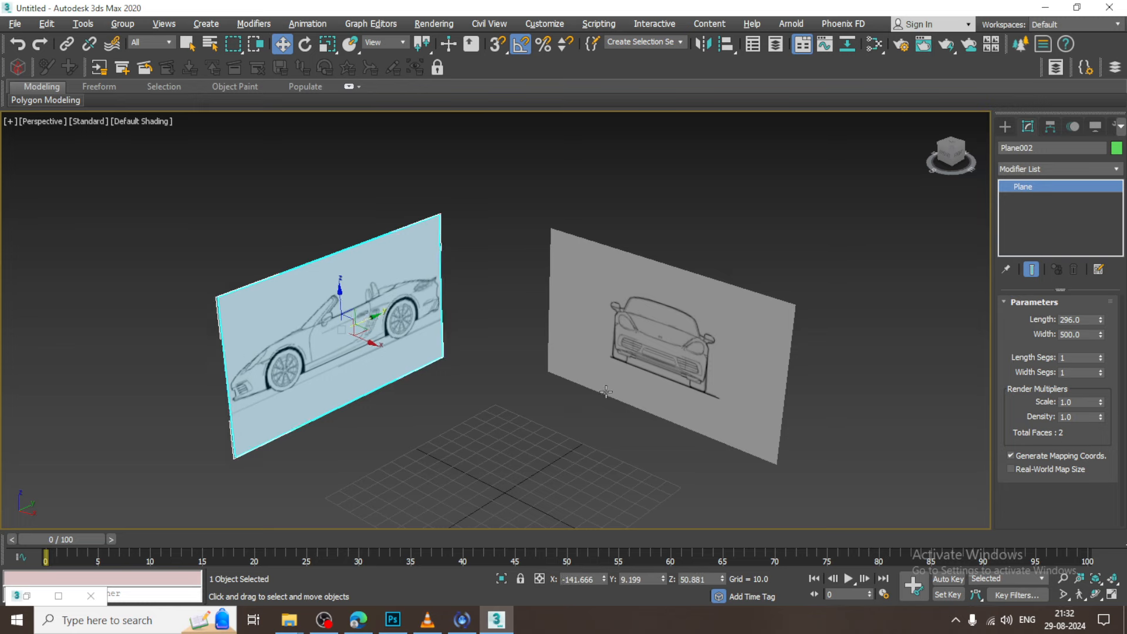
{"action": "middle_click_drag", "start_coordinate": [606, 391], "coordinate": [568, 390], "text": "alt"}
{"action": "key", "text": "alt+w"}
{"action": "middle_click_drag", "start_coordinate": [355, 286], "coordinate": [421, 265]}
{"action": "key", "text": "alt+w"}
{"action": "middle_click_drag", "start_coordinate": [493, 247], "coordinate": [322, 261]}
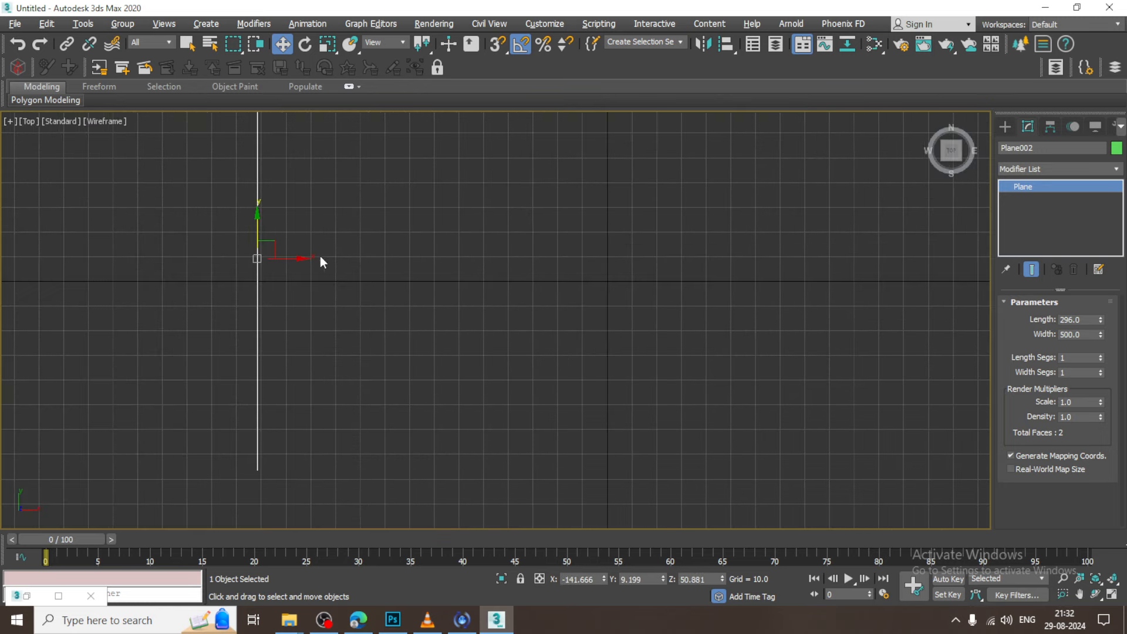
{"action": "left_click_drag", "start_coordinate": [295, 259], "coordinate": [406, 259], "text": "shift"}
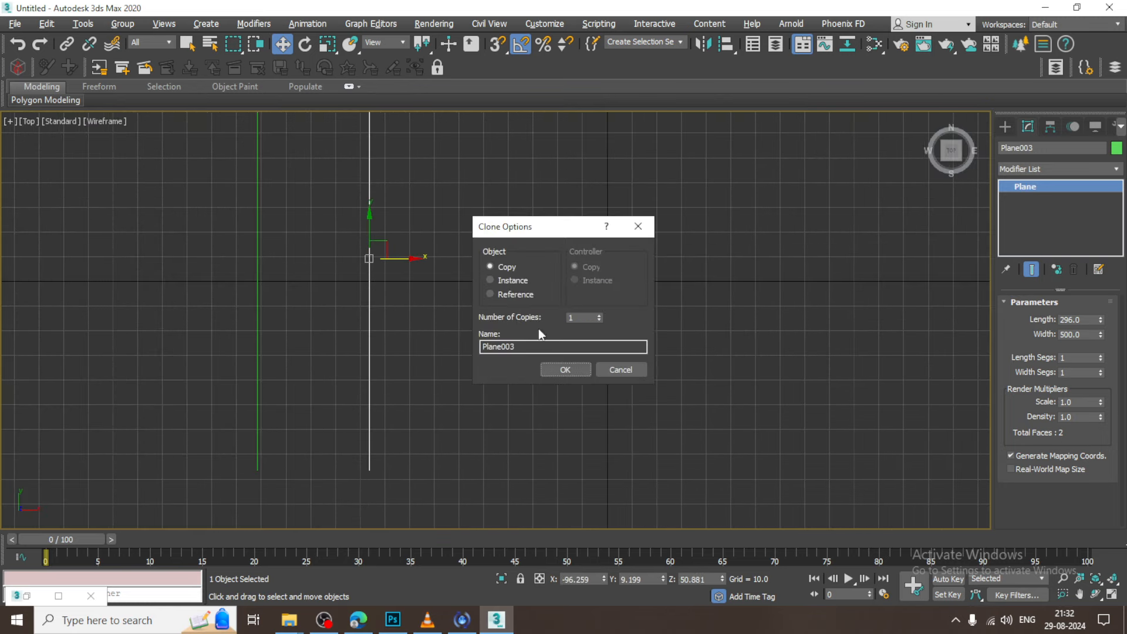
{"action": "left_click", "coordinate": [565, 369]}
{"action": "key", "text": "e"}
{"action": "key", "text": "Delete"}
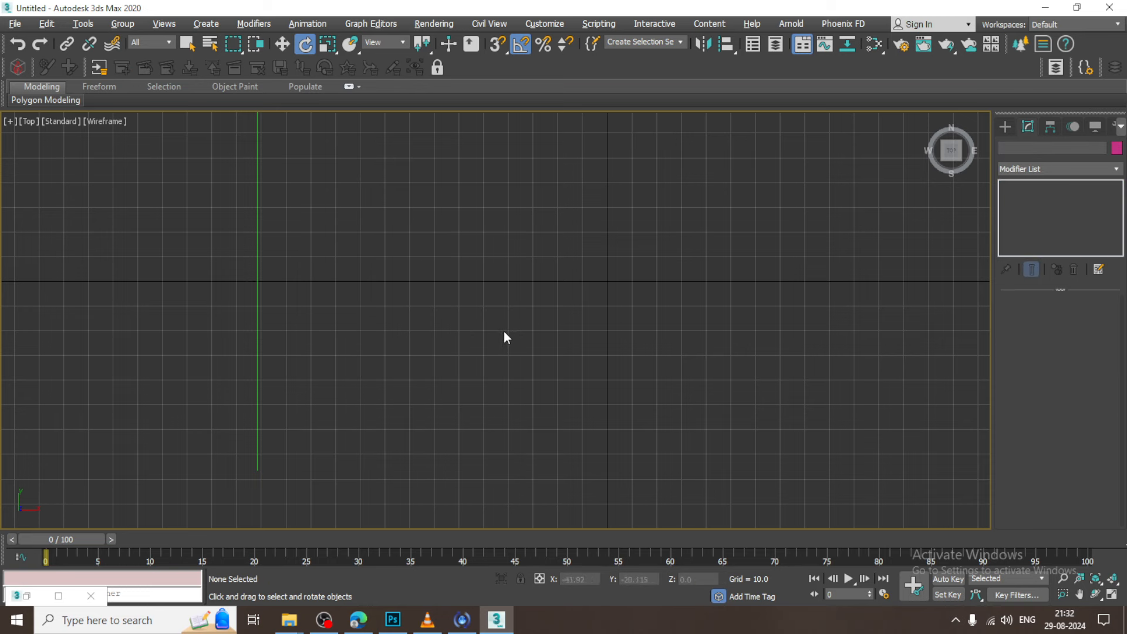
Change the Top viewport to the Back view and select the front blueprint plane for moving.
{"action": "left_click", "coordinate": [28, 122]}
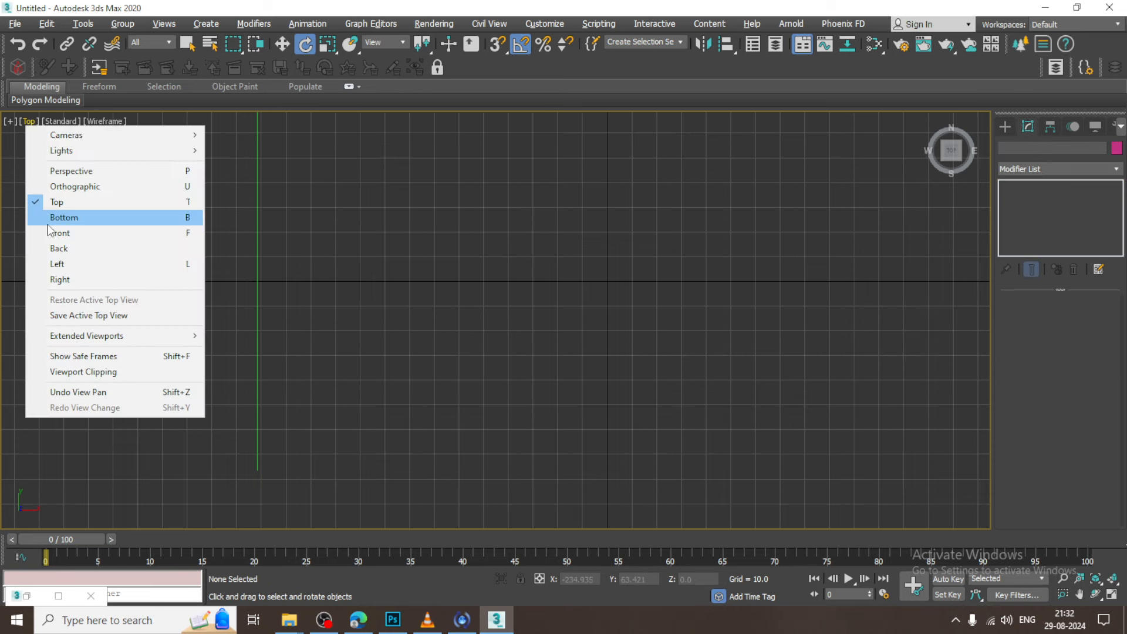
{"action": "left_click", "coordinate": [69, 248]}
{"action": "scroll", "coordinate": [445, 349], "scroll_direction": "down", "scroll_amount": 4}
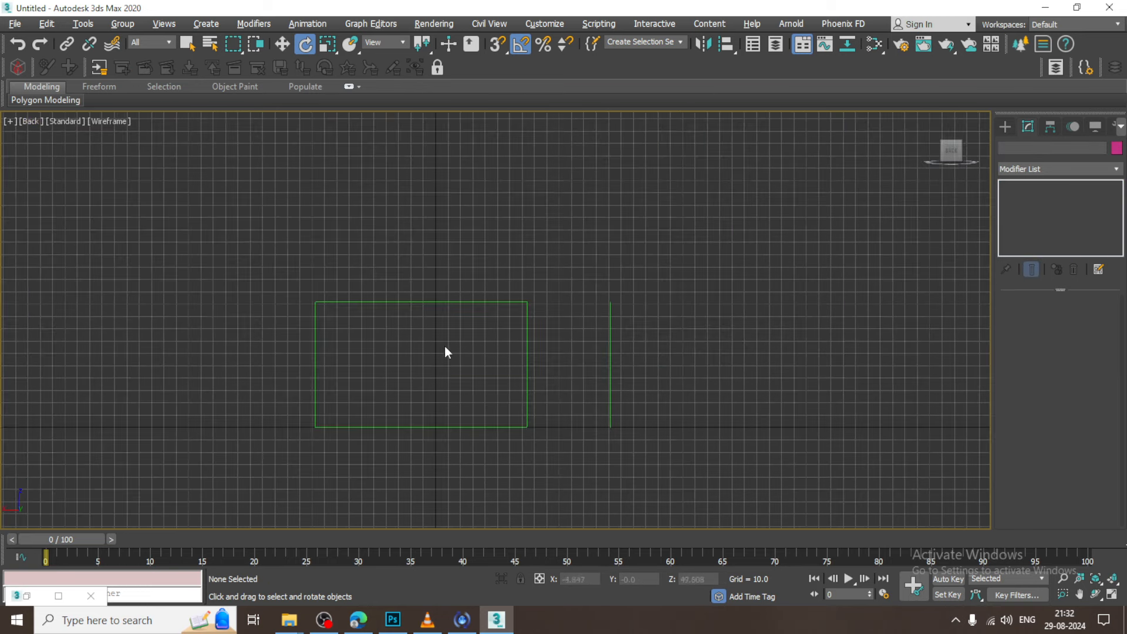
{"action": "left_click", "coordinate": [532, 322]}
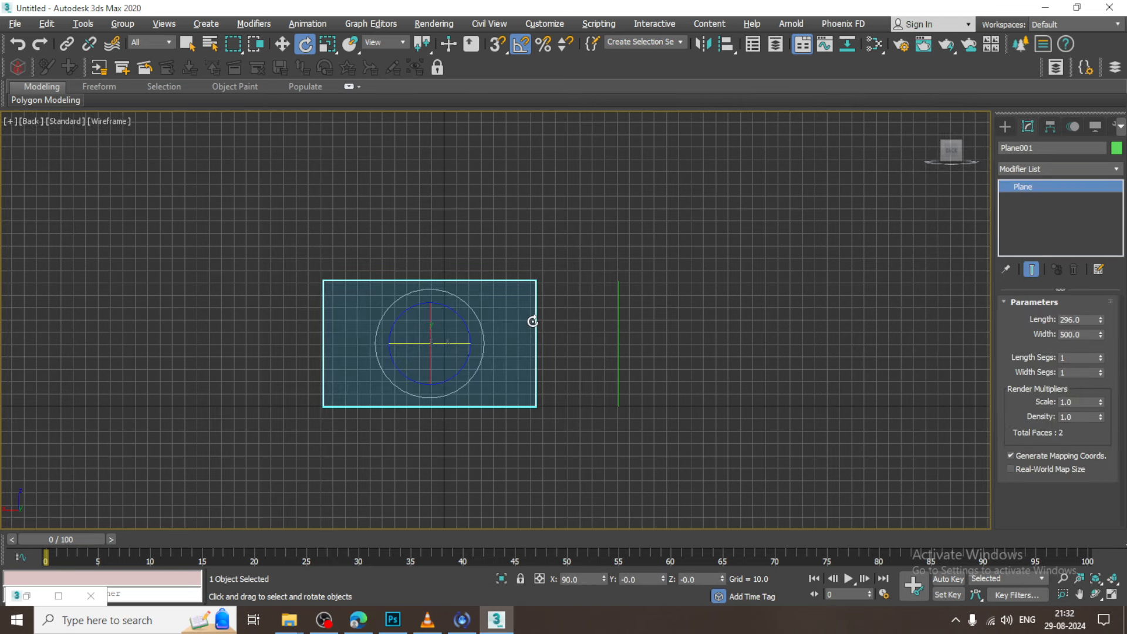
{"action": "key", "text": "w"}
{"action": "key", "text": "alt+w"}
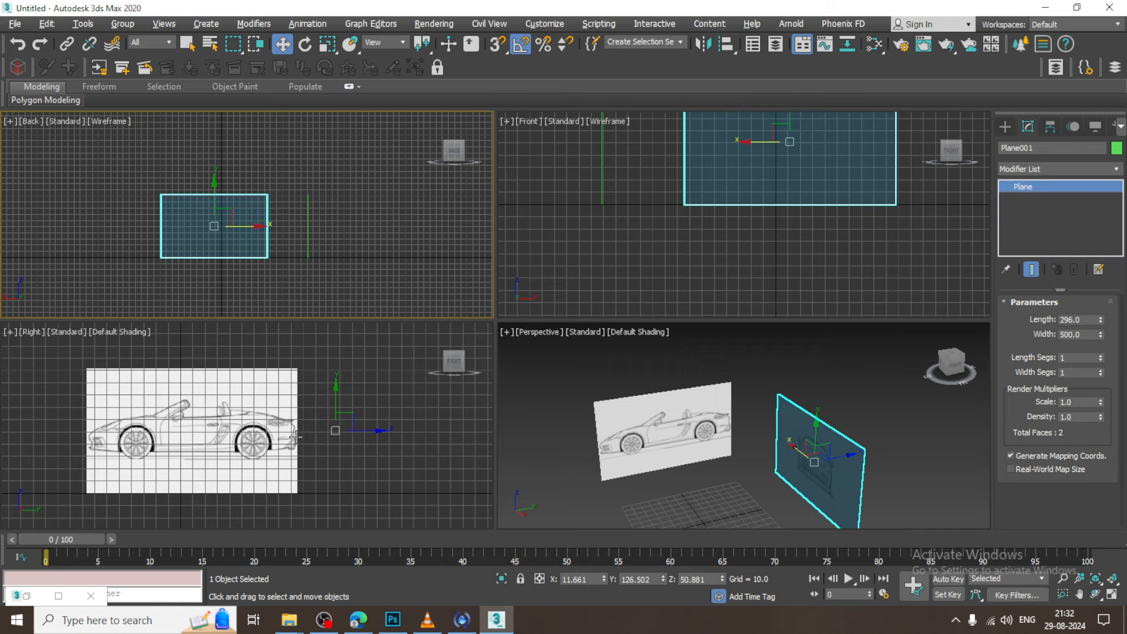
Draw a plane about 3.8 long and 10.7 wide above the front wheel arch in the Right view, displayed with edged faces.
{"action": "key", "text": "alt+w"}
{"action": "scroll", "coordinate": [316, 302], "scroll_direction": "up", "scroll_amount": 5}
{"action": "middle_click_drag", "start_coordinate": [454, 320], "coordinate": [455, 352]}
{"action": "scroll", "coordinate": [455, 352], "scroll_direction": "down", "scroll_amount": 3}
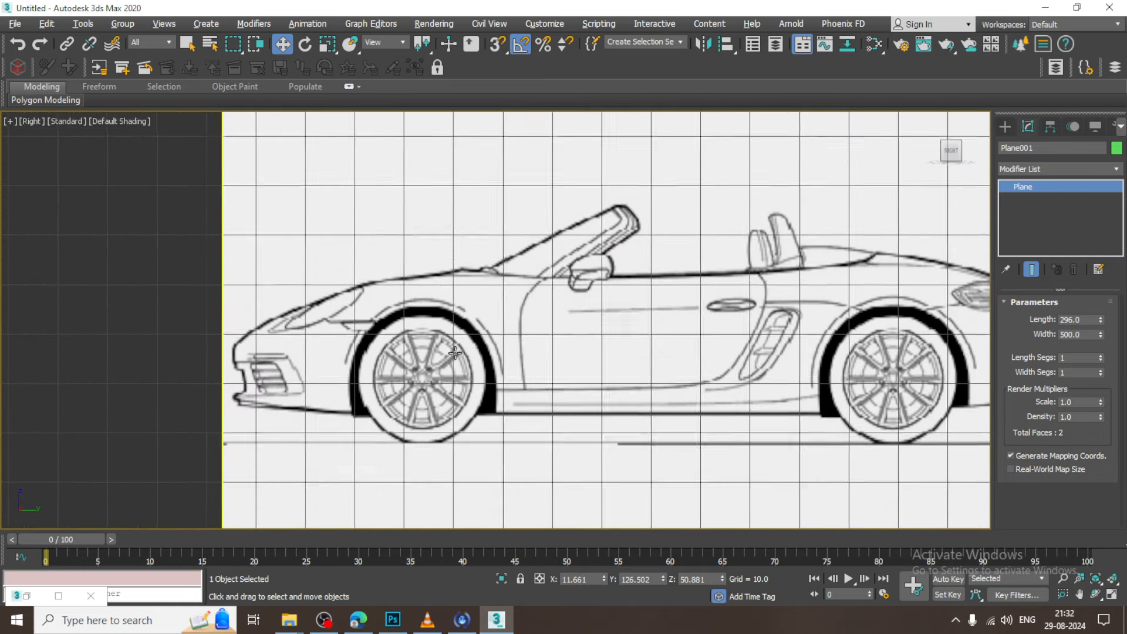
{"action": "middle_click_drag", "start_coordinate": [635, 359], "coordinate": [531, 379]}
{"action": "left_click", "coordinate": [1005, 126]}
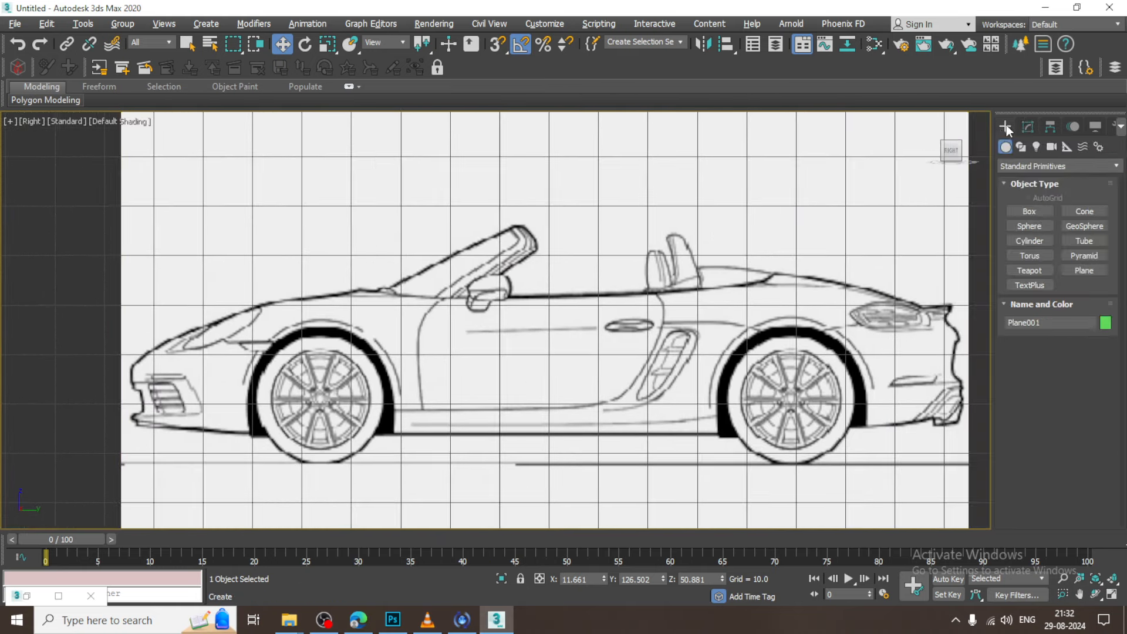
{"action": "scroll", "coordinate": [725, 331], "scroll_direction": "down", "scroll_amount": 5}
{"action": "scroll", "coordinate": [710, 359], "scroll_direction": "up", "scroll_amount": 5}
{"action": "middle_click_drag", "start_coordinate": [710, 359], "coordinate": [721, 351]}
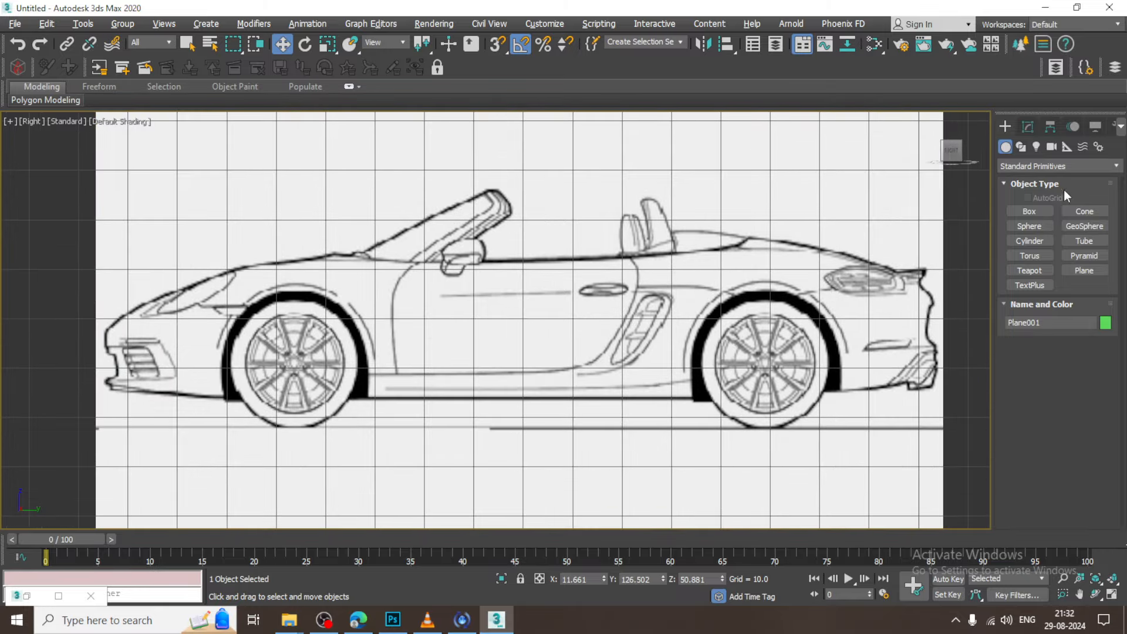
{"action": "left_click", "coordinate": [1084, 270]}
{"action": "scroll", "coordinate": [351, 274], "scroll_direction": "up", "scroll_amount": 4}
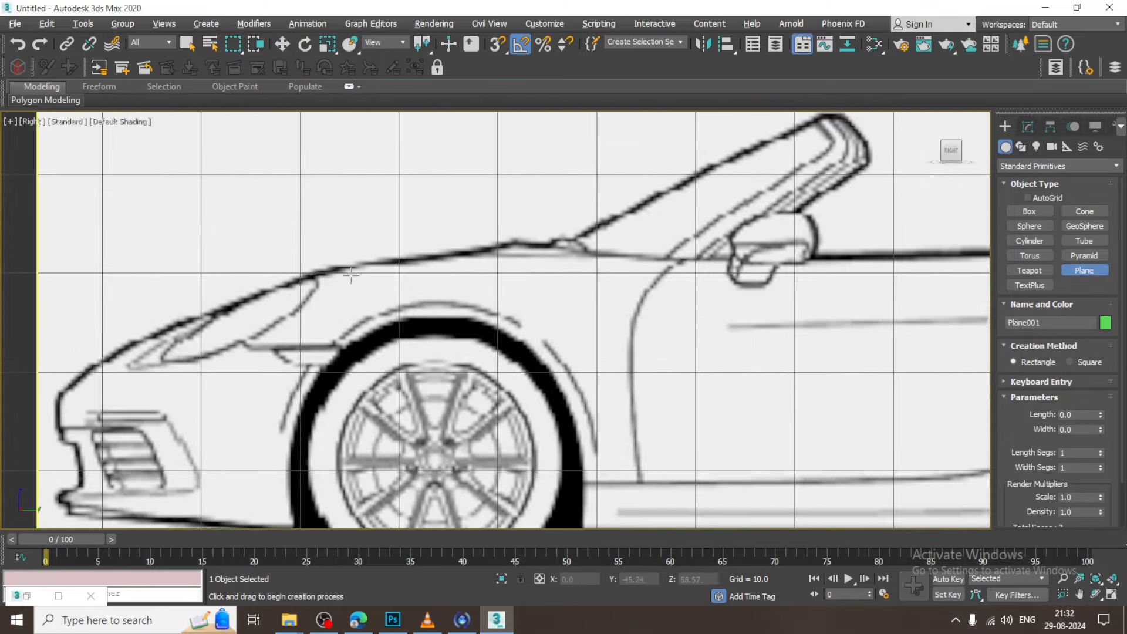
{"action": "left_click_drag", "start_coordinate": [356, 267], "coordinate": [462, 306]}
{"action": "key", "text": "w"}
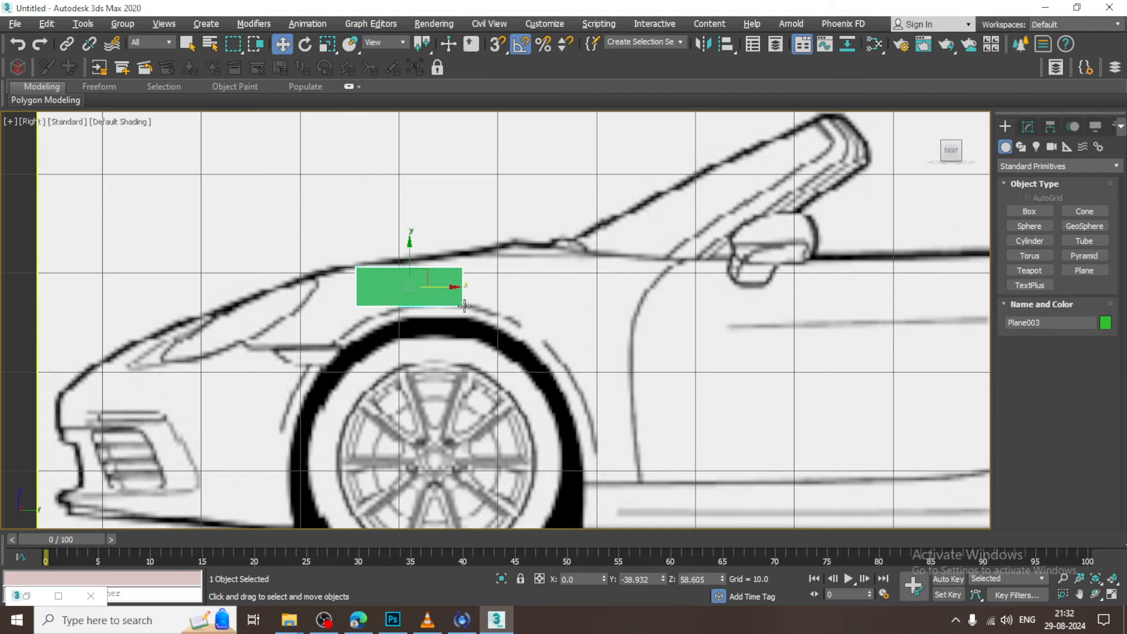
{"action": "key", "text": "F4"}
{"action": "left_click", "coordinate": [1028, 125]}
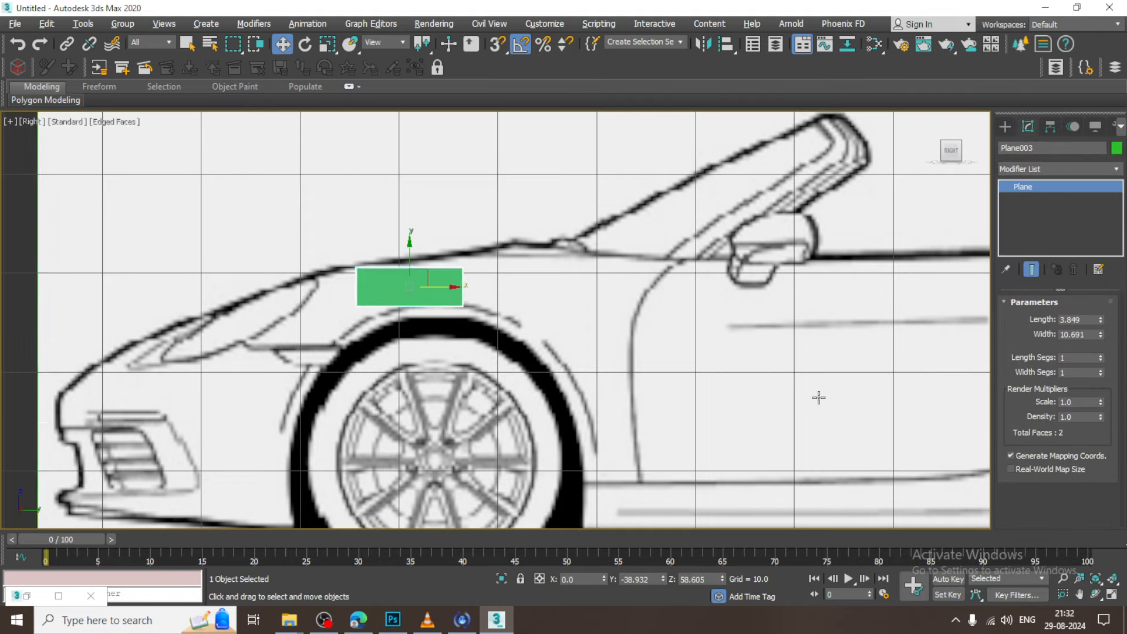
Display the Front view shaded and move the new fender plane along X to the car's outer body edge, about X 45.4.
{"action": "key", "text": "alt+w"}
{"action": "middle_click", "coordinate": [805, 189]}
{"action": "middle_click_drag", "start_coordinate": [805, 188], "coordinate": [766, 192]}
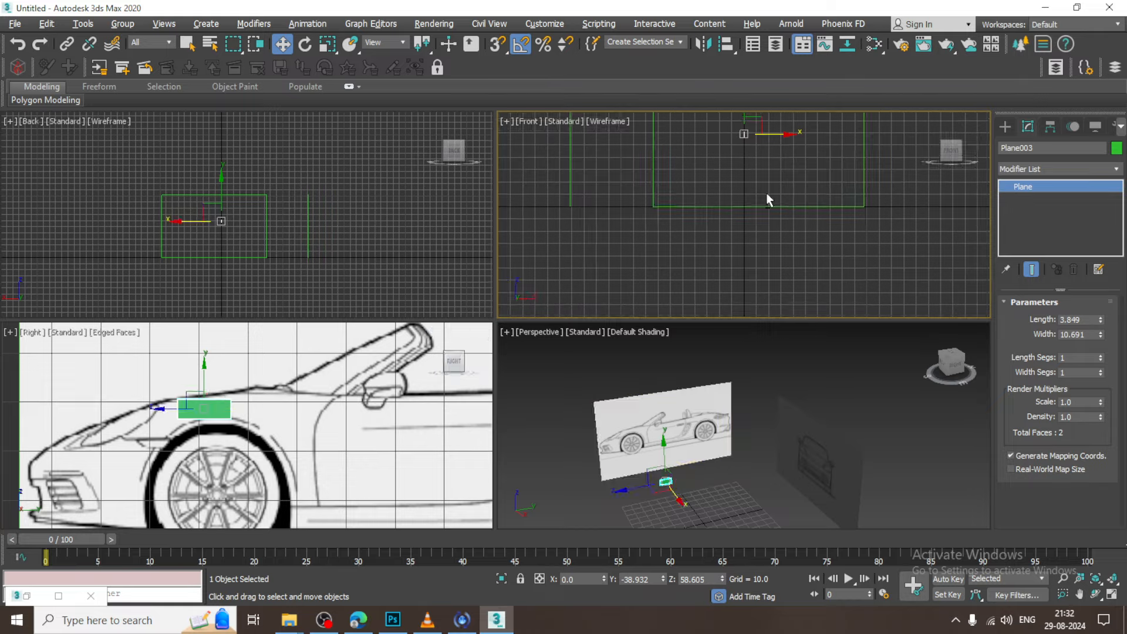
{"action": "key", "text": "alt+w"}
{"action": "key", "text": "F3"}
{"action": "scroll", "coordinate": [568, 272], "scroll_direction": "up", "scroll_amount": 5}
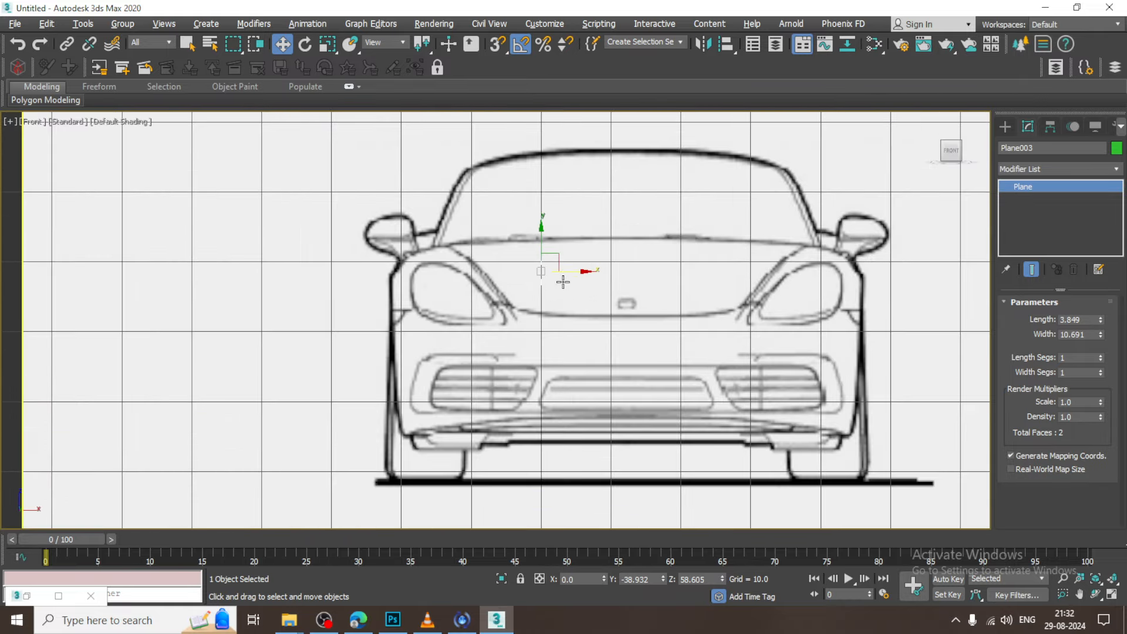
{"action": "left_click_drag", "start_coordinate": [569, 271], "coordinate": [881, 278]}
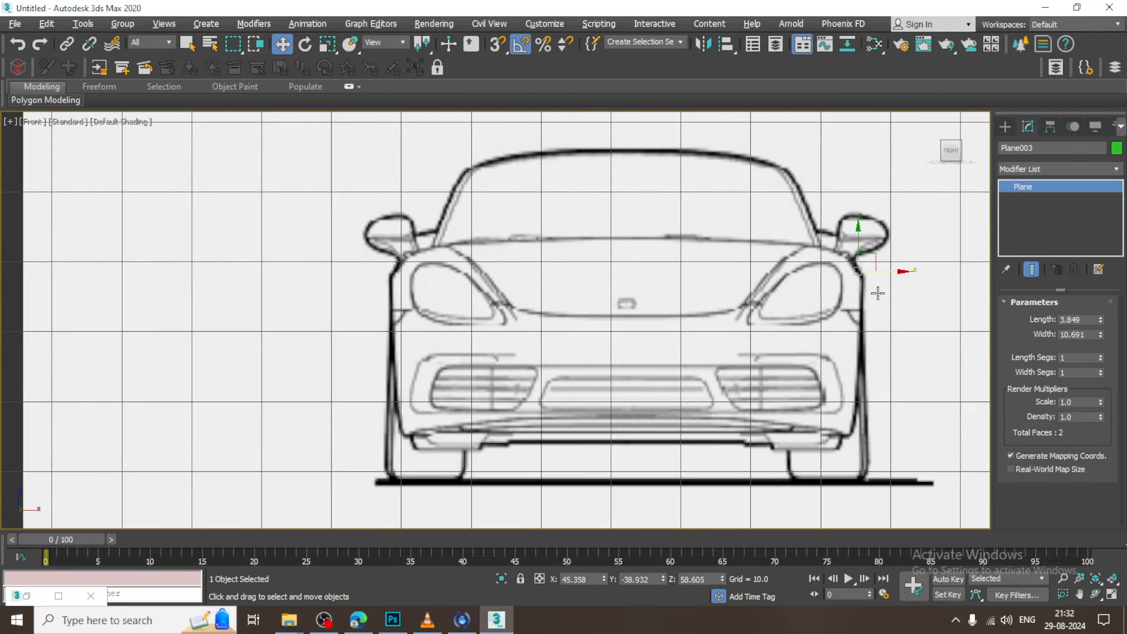
{"action": "key", "text": "alt+w"}
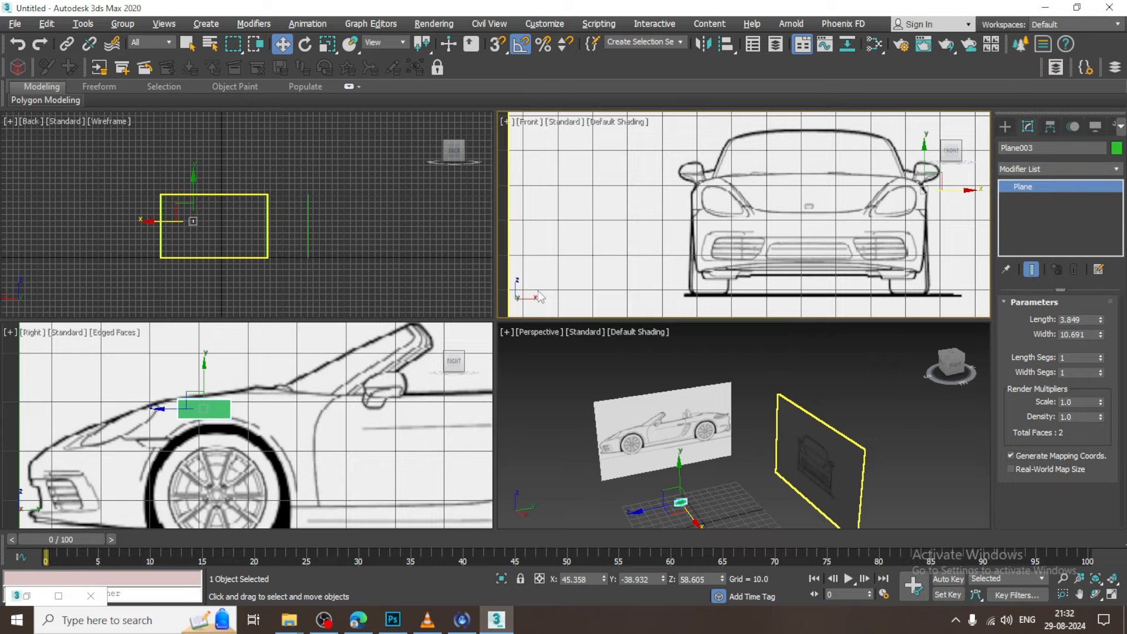
{"action": "key", "text": "alt+w"}
{"action": "scroll", "coordinate": [697, 271], "scroll_direction": "up", "scroll_amount": 6}
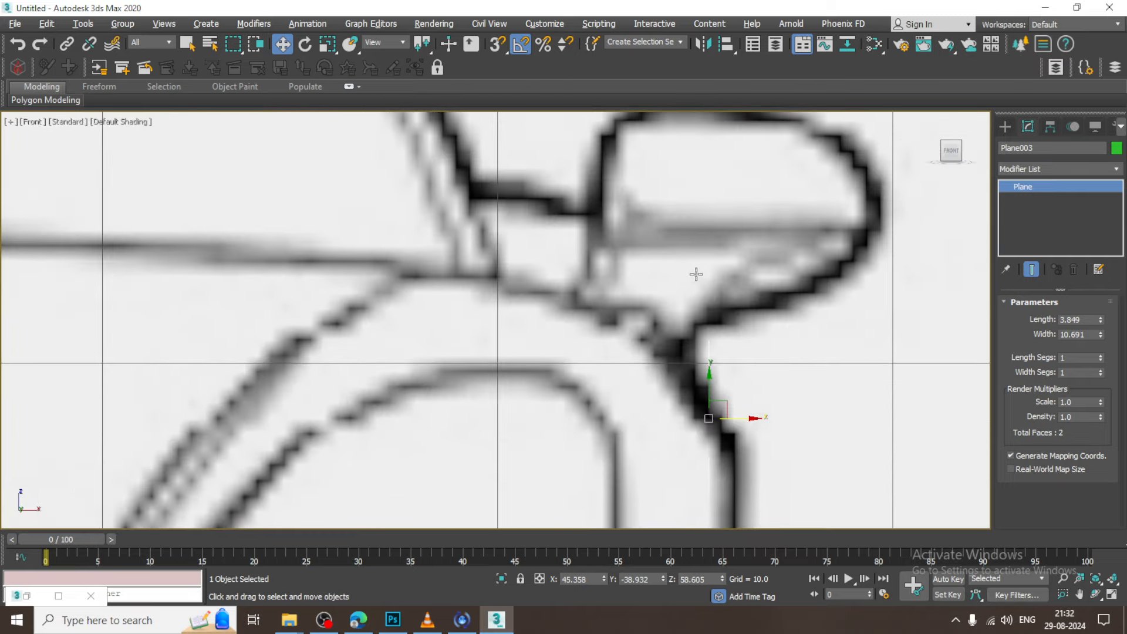
Convert the small fender plane above the front wheel to an Editable Poly.
{"action": "key", "text": "alt+w"}
{"action": "key", "text": "alt+w"}
{"action": "scroll", "coordinate": [390, 345], "scroll_direction": "up", "scroll_amount": 5}
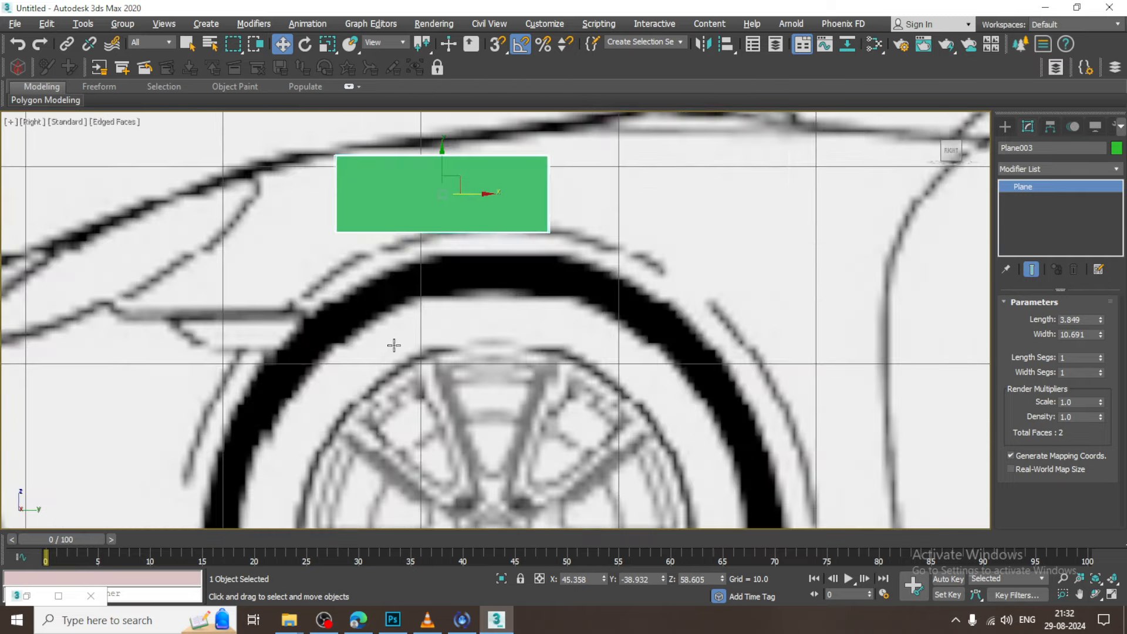
{"action": "right_click", "coordinate": [433, 231]}
{"action": "mouse_move", "coordinate": [543, 381]}
{"action": "left_click", "coordinate": [648, 395]}
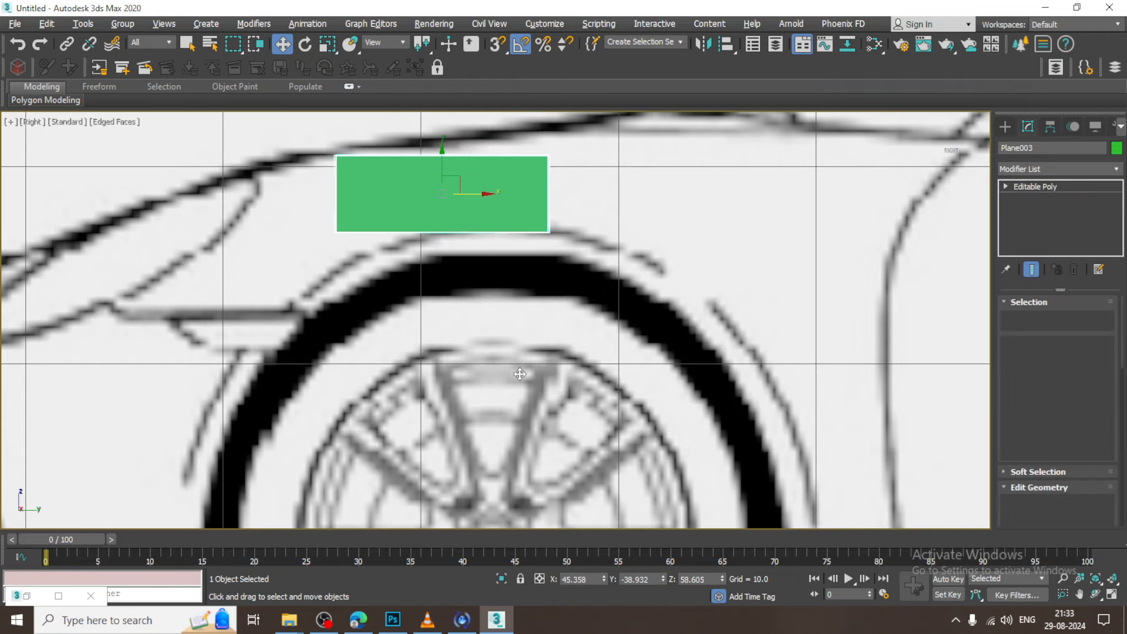
Move the fender plane's two rear corner vertices and lower front vertex to follow the hood line and wheel arch in the Right view.
{"action": "key", "text": "1"}
{"action": "scroll", "coordinate": [534, 329], "scroll_direction": "down", "scroll_amount": 5}
{"action": "scroll", "coordinate": [551, 323], "scroll_direction": "up", "scroll_amount": 3}
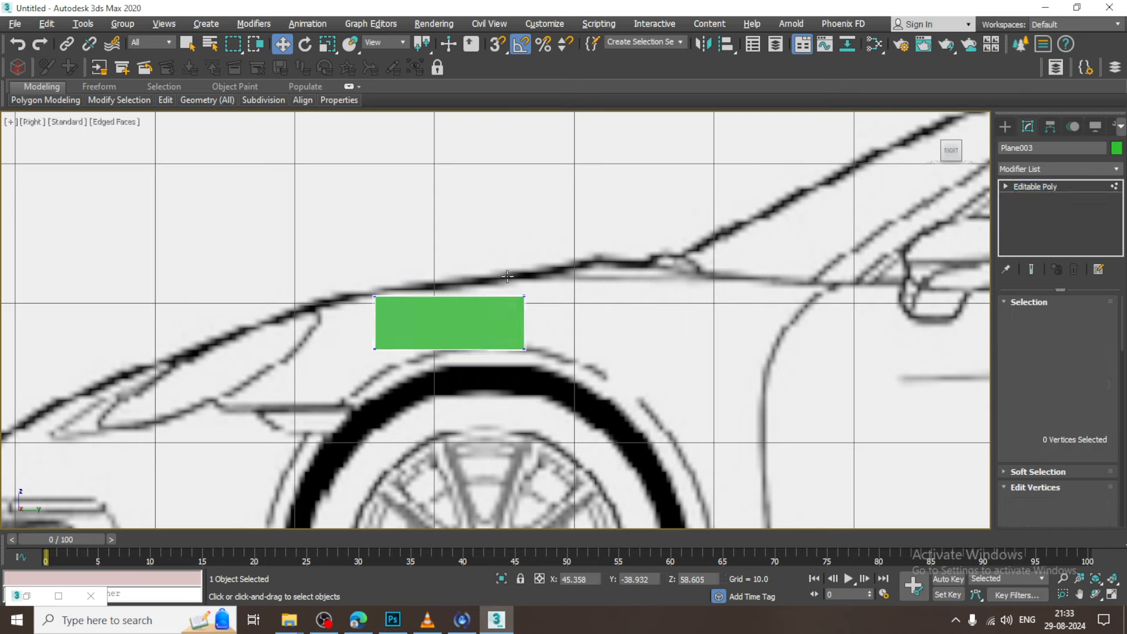
{"action": "left_click", "coordinate": [524, 296]}
{"action": "left_click_drag", "start_coordinate": [531, 289], "coordinate": [545, 266]}
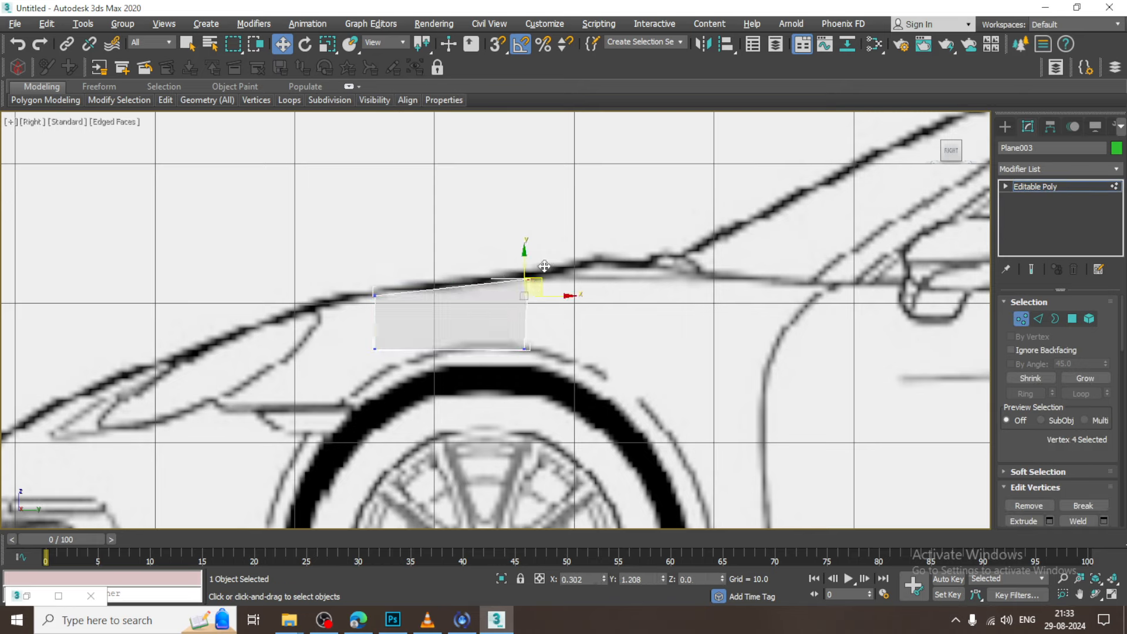
{"action": "left_click", "coordinate": [526, 350]}
{"action": "left_click_drag", "start_coordinate": [527, 348], "coordinate": [539, 345]}
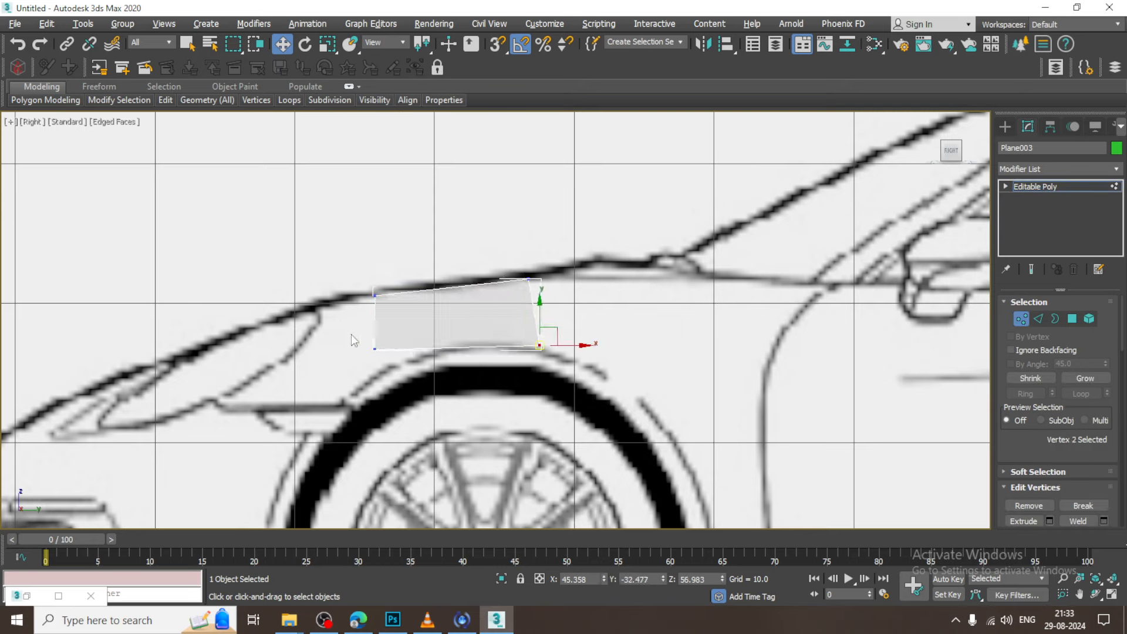
{"action": "left_click", "coordinate": [375, 349]}
{"action": "left_click_drag", "start_coordinate": [376, 349], "coordinate": [383, 364]}
{"action": "middle_click_drag", "start_coordinate": [446, 342], "coordinate": [422, 342]}
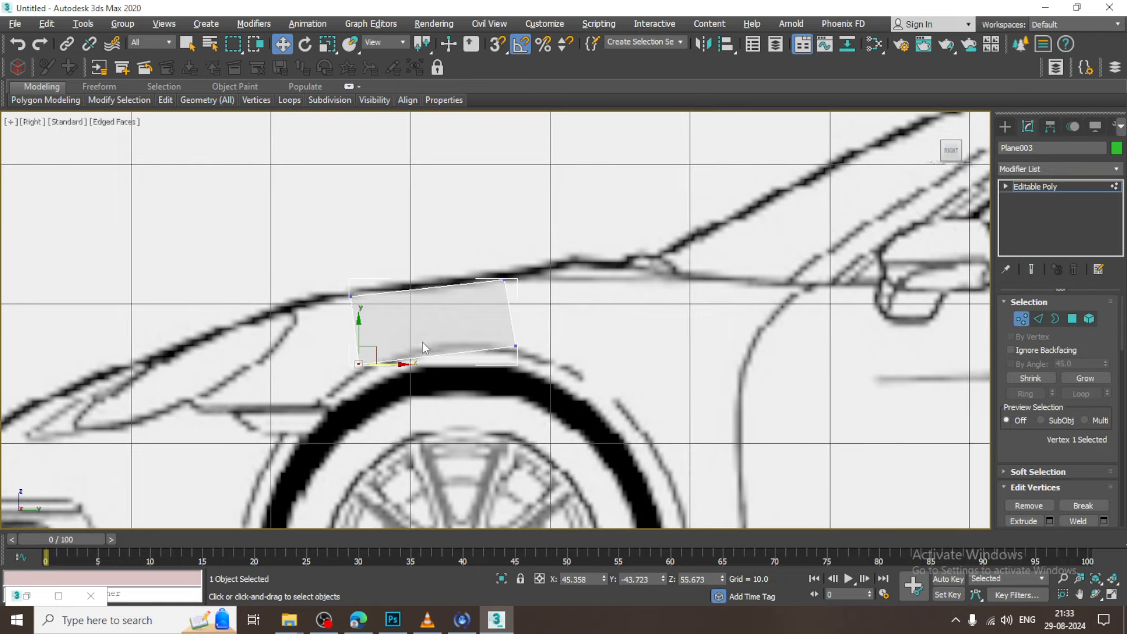
Connect the fender plane's front and rear edges with one segment, leaving pinch and slide at 0.
{"action": "left_click", "coordinate": [1038, 319]}
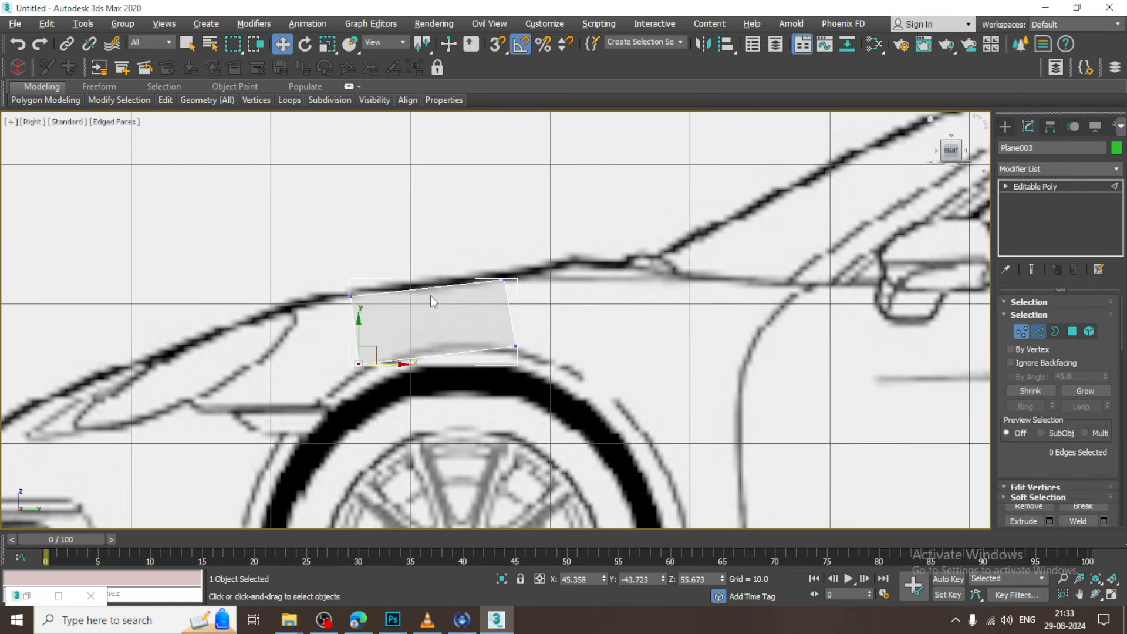
{"action": "left_click_drag", "start_coordinate": [658, 329], "coordinate": [658, 328]}
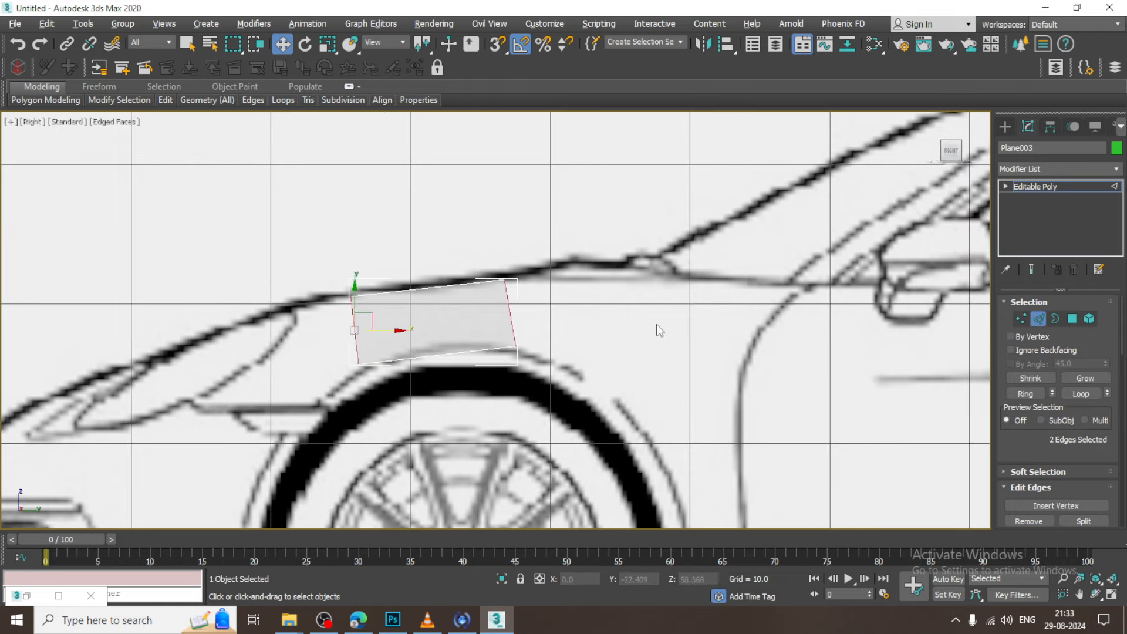
{"action": "left_click_drag", "start_coordinate": [1083, 425], "coordinate": [1049, 374]}
{"action": "scroll", "coordinate": [1049, 374], "scroll_direction": "down", "scroll_amount": 2}
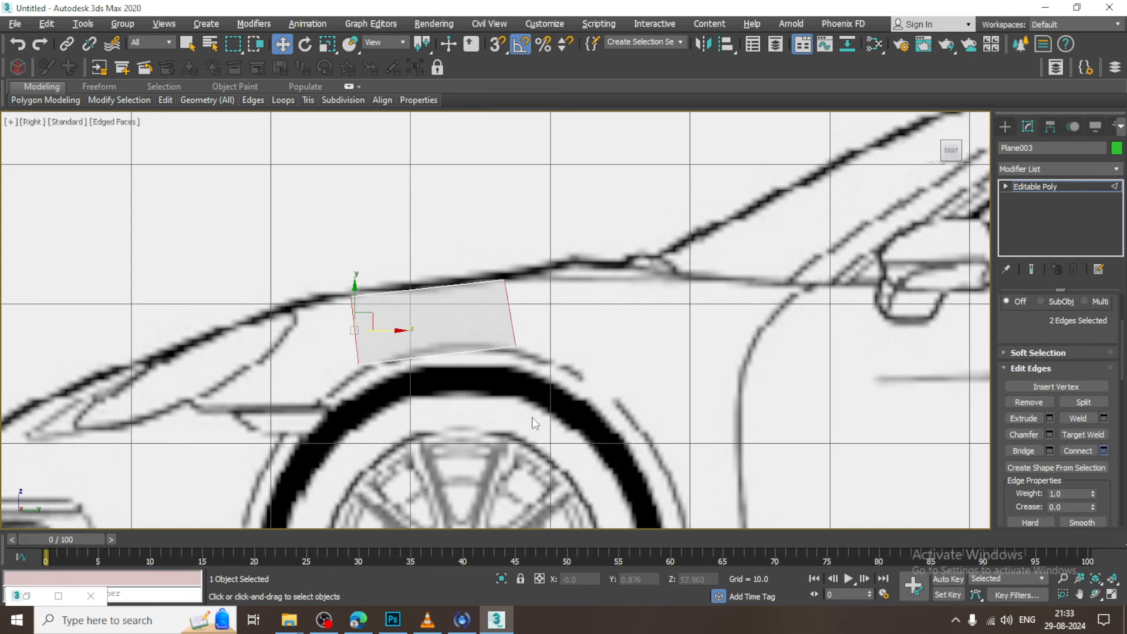
{"action": "key", "text": "ctrl+shift+e"}
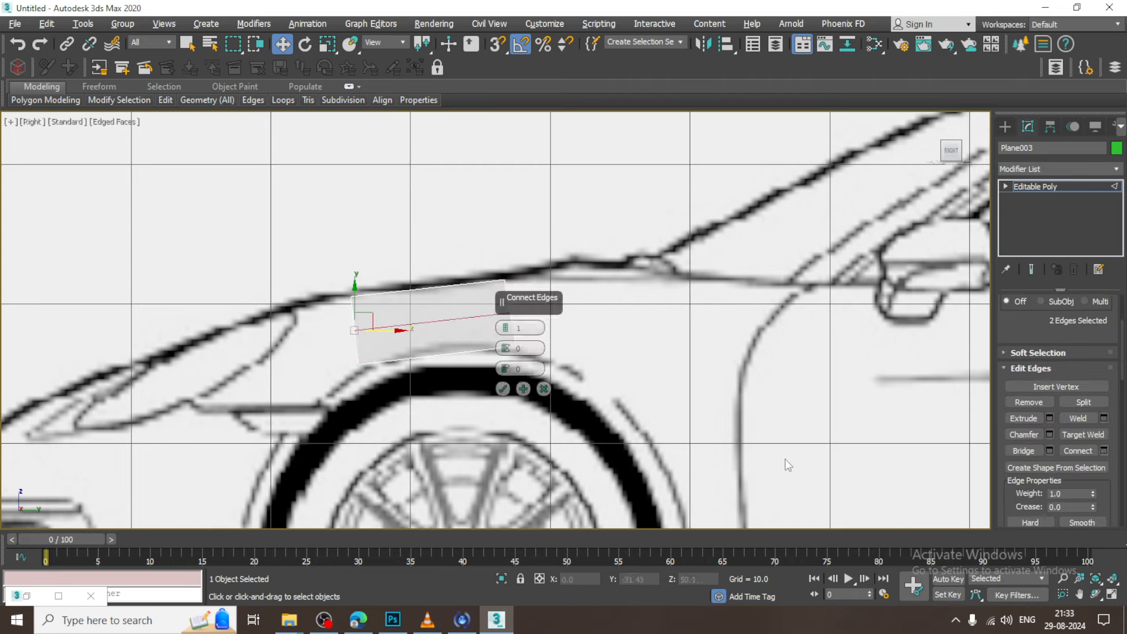
{"action": "left_click", "coordinate": [500, 390]}
Move the fender plane's top rear vertex inward along X in the Front view toward the body outline beneath the mirror.
{"action": "key", "text": "alt+w"}
{"action": "middle_click_drag", "start_coordinate": [822, 238], "coordinate": [779, 247]}
{"action": "key", "text": "alt+w"}
{"action": "middle_click_drag", "start_coordinate": [722, 211], "coordinate": [736, 206]}
{"action": "key", "text": "1"}
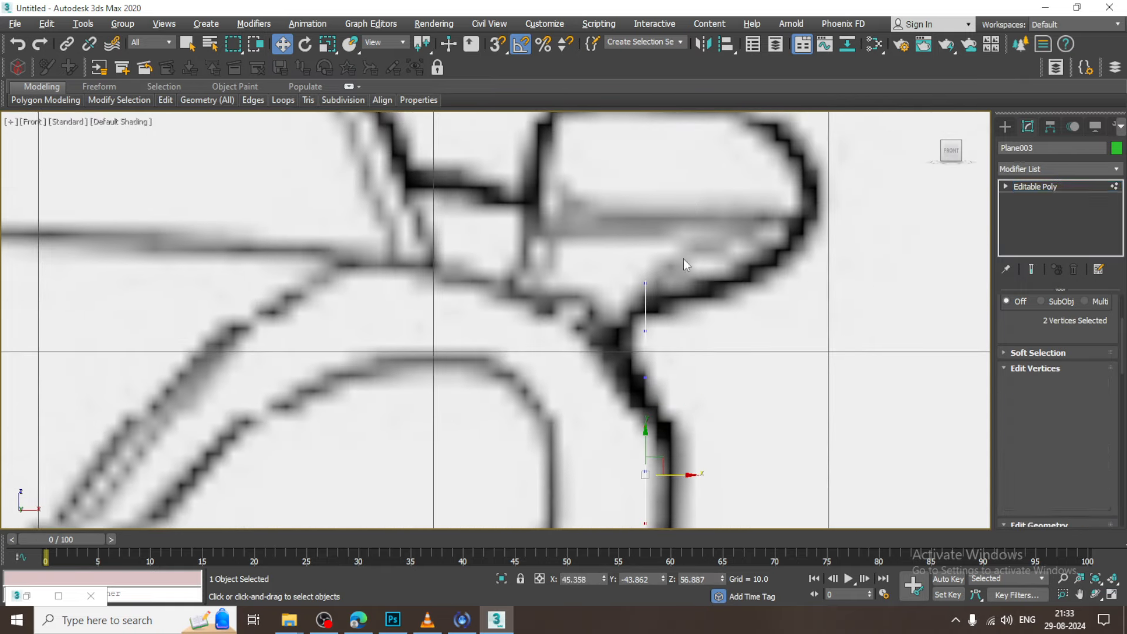
{"action": "left_click_drag", "start_coordinate": [588, 239], "coordinate": [562, 277]}
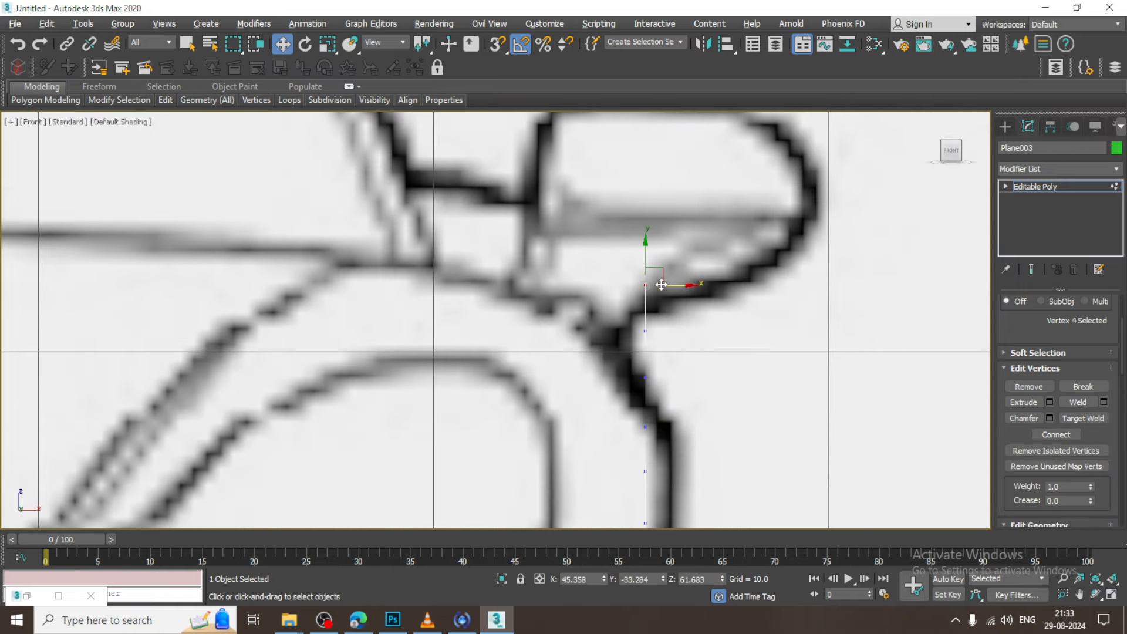
{"action": "left_click_drag", "start_coordinate": [661, 284], "coordinate": [584, 286]}
Shift the fender plane's two middle-row vertices inward in the Front view and fine-tune the top rear vertex to about X 42.9, Z 61.4.
{"action": "left_click_drag", "start_coordinate": [689, 312], "coordinate": [630, 387]}
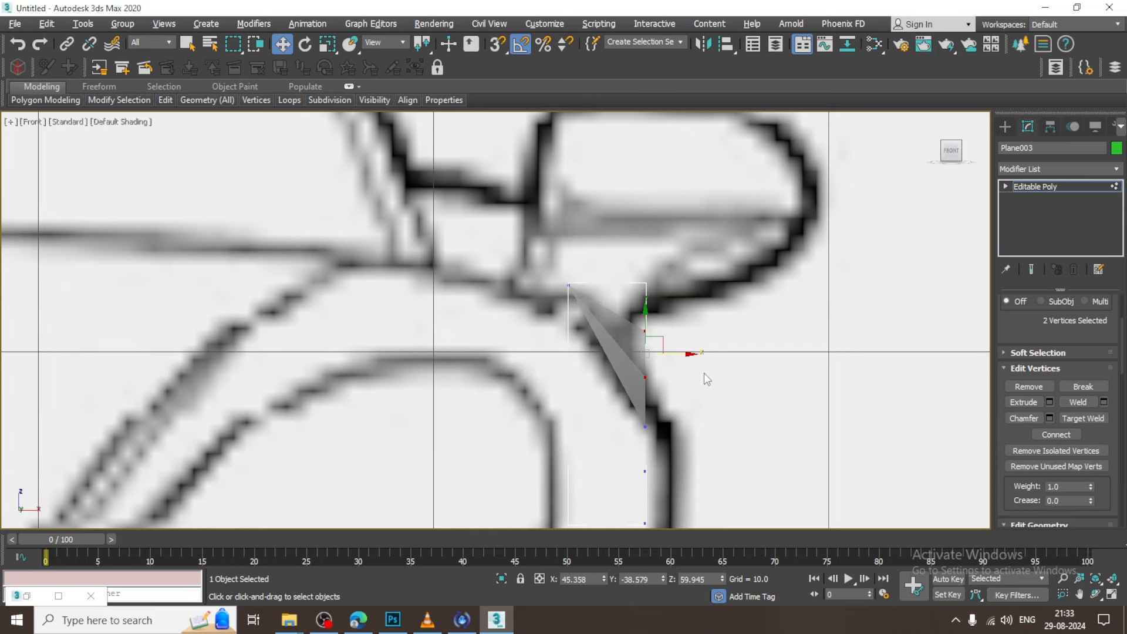
{"action": "left_click_drag", "start_coordinate": [682, 353], "coordinate": [647, 355]}
{"action": "scroll", "coordinate": [668, 357], "scroll_direction": "down", "scroll_amount": 2}
{"action": "middle_click_drag", "start_coordinate": [670, 357], "coordinate": [634, 276]}
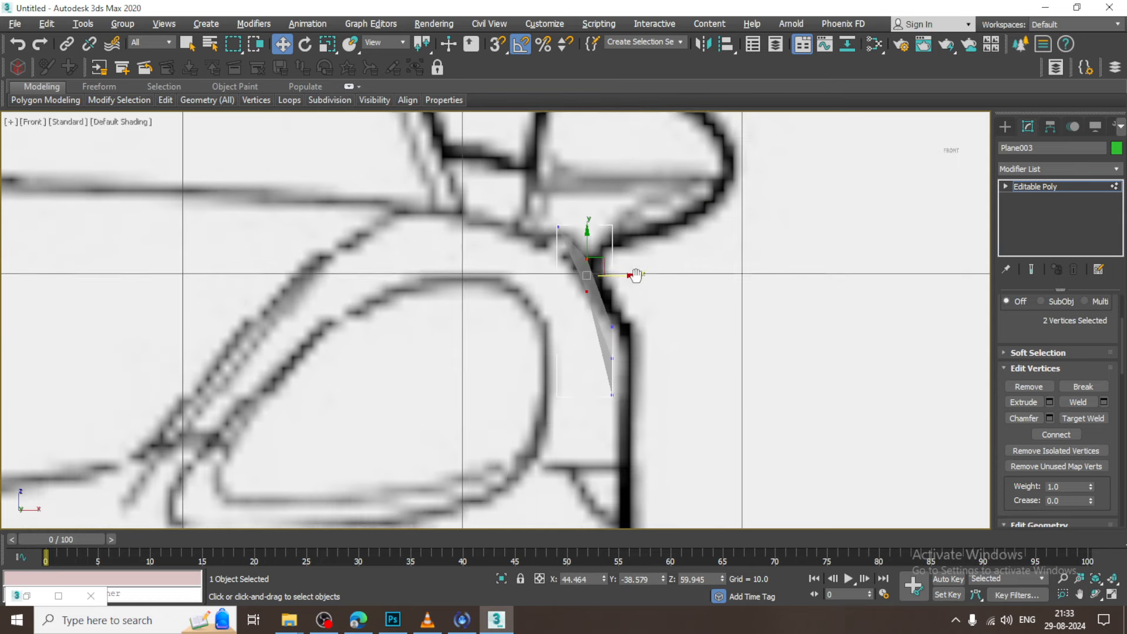
{"action": "middle_click_drag", "start_coordinate": [533, 224], "coordinate": [560, 277]}
{"action": "left_click", "coordinate": [584, 280]}
{"action": "left_click_drag", "start_coordinate": [600, 269], "coordinate": [584, 274]}
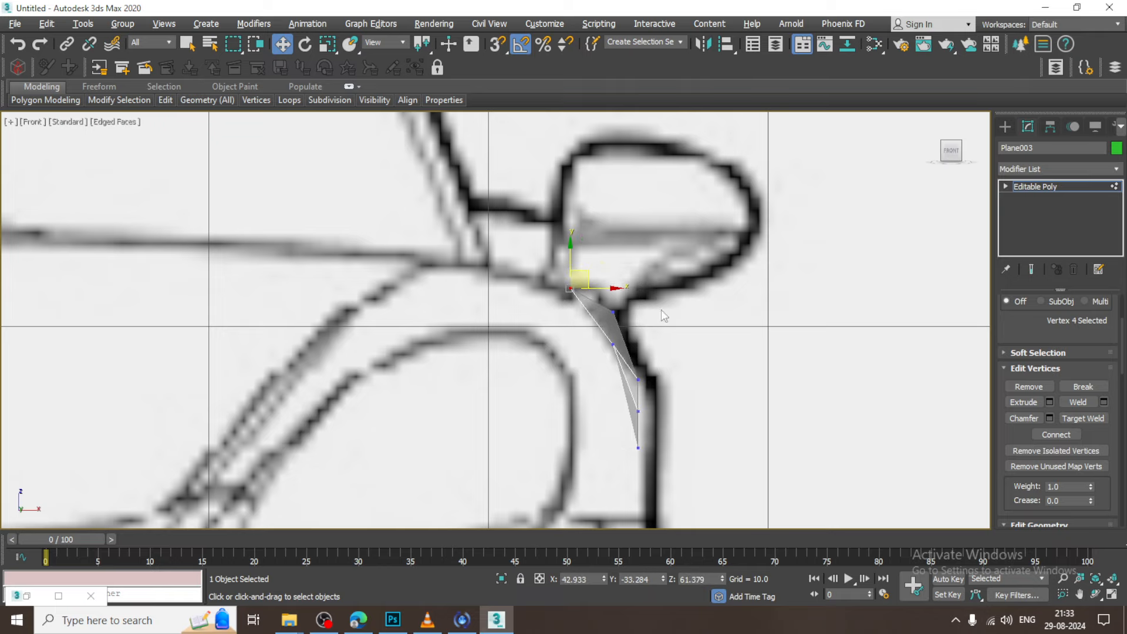
Add a crosswise edge loop with Swift Loop about midway along the fender plane in the Right view.
{"action": "key", "text": "alt+w"}
{"action": "middle_click_drag", "start_coordinate": [339, 442], "coordinate": [327, 438]}
{"action": "key", "text": "alt+w"}
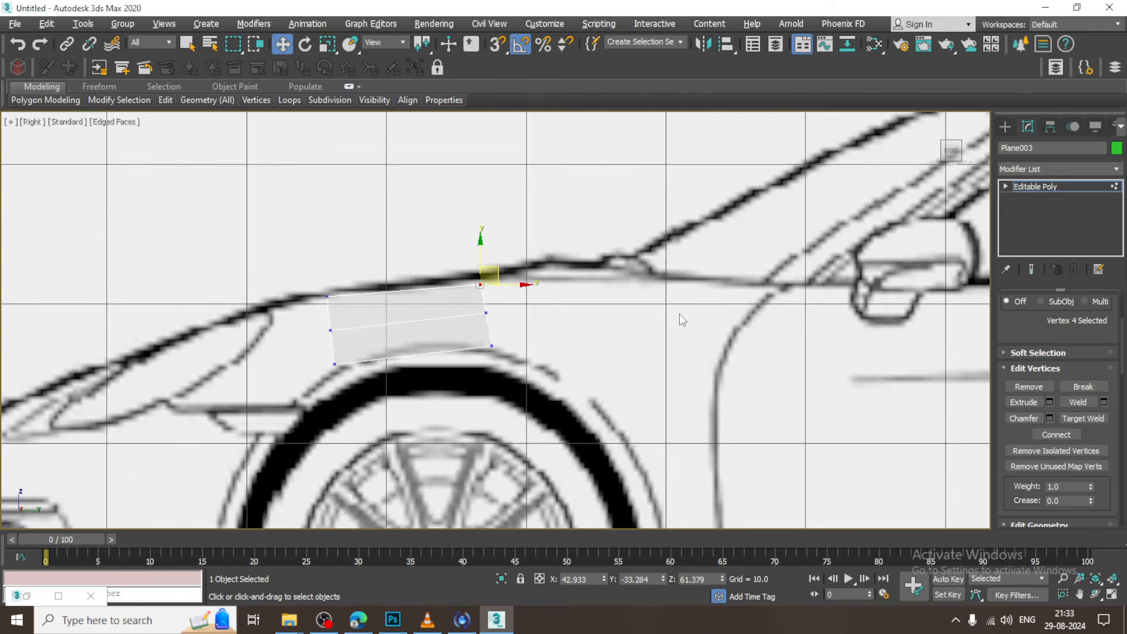
{"action": "key", "text": "alt+w"}
{"action": "middle_click_drag", "start_coordinate": [306, 352], "coordinate": [271, 351]}
{"action": "key", "text": "alt+w"}
{"action": "scroll", "coordinate": [272, 350], "scroll_direction": "up", "scroll_amount": 2}
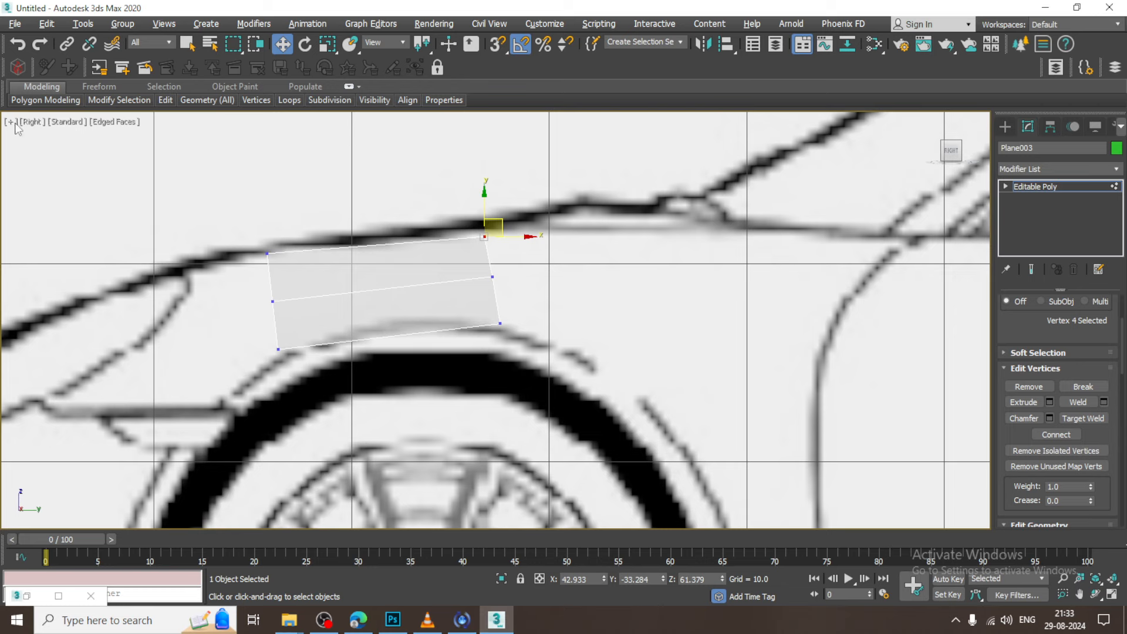
{"action": "double_click", "coordinate": [39, 86]}
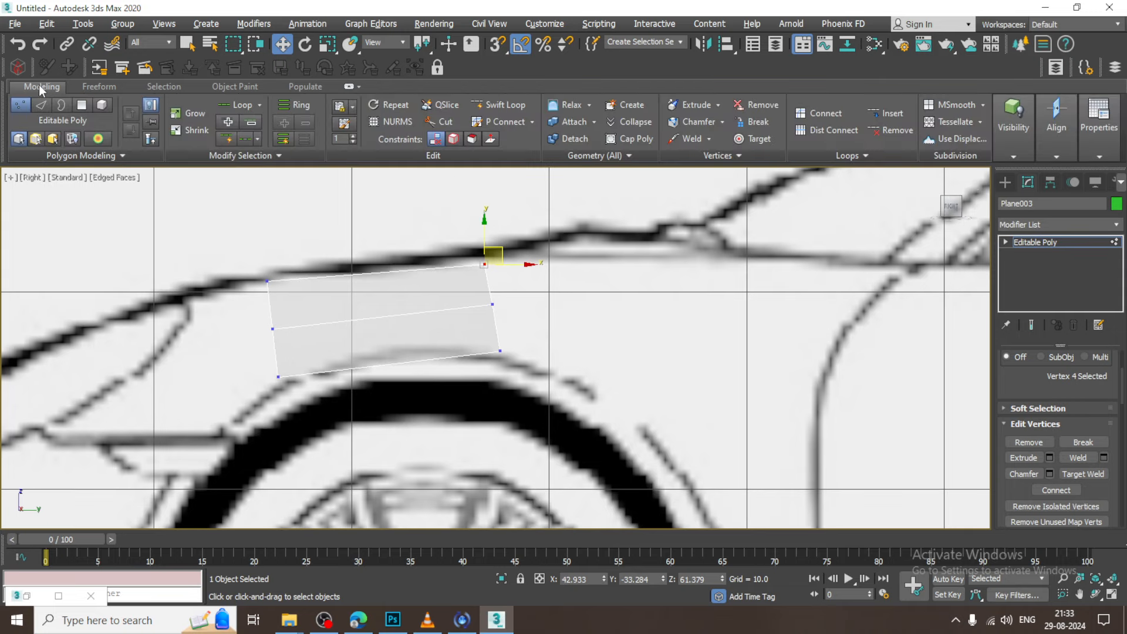
{"action": "left_click", "coordinate": [508, 105]}
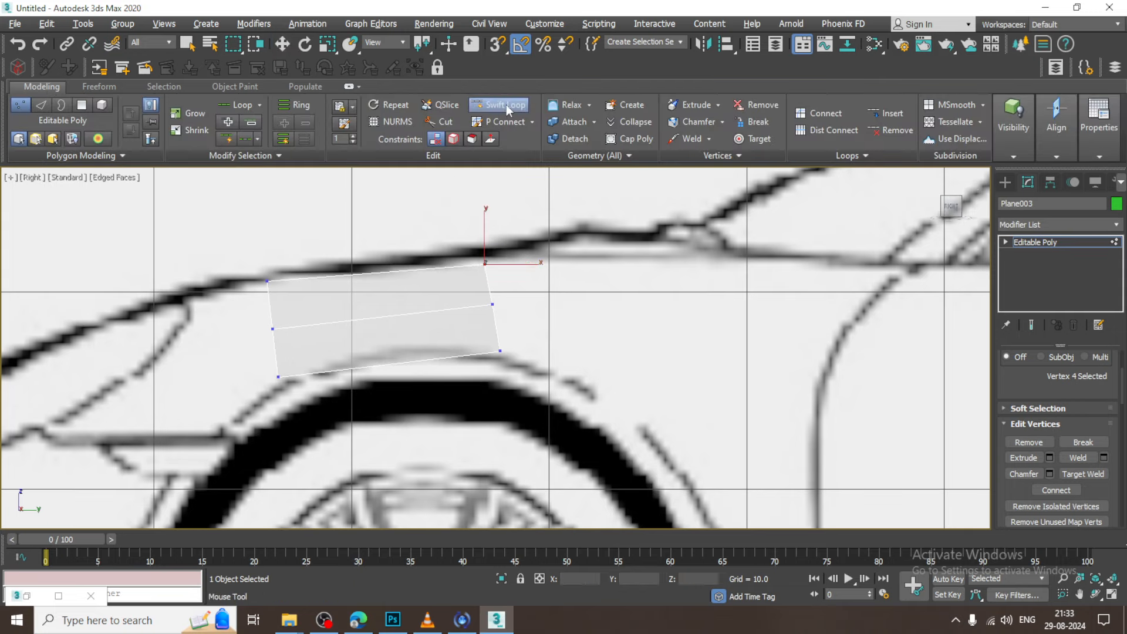
{"action": "right_click", "coordinate": [376, 279]}
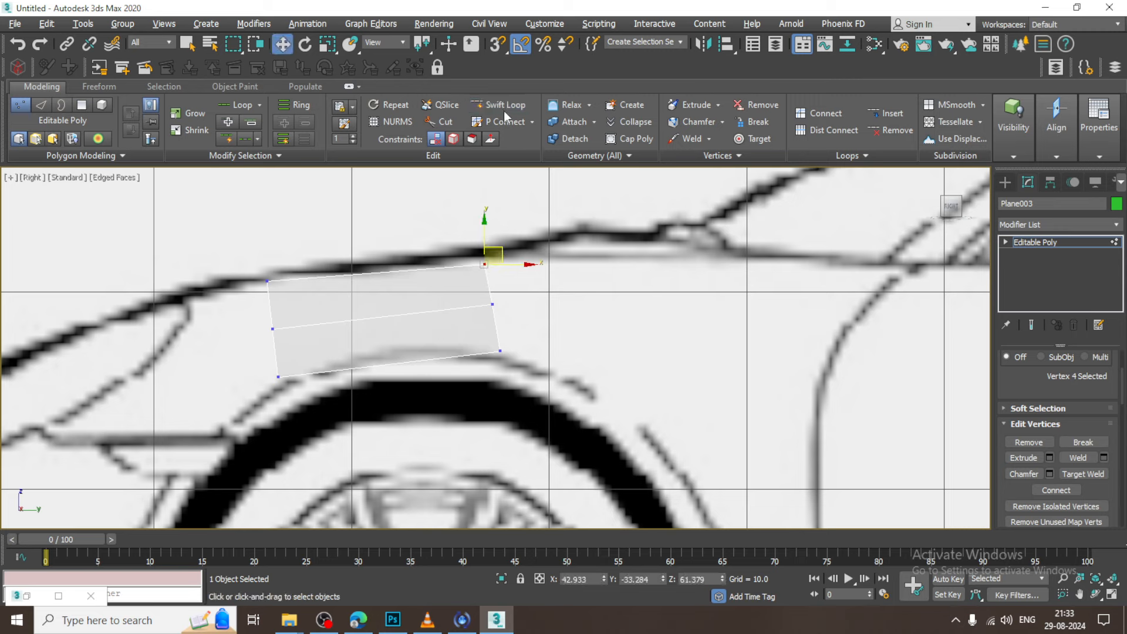
{"action": "left_click", "coordinate": [505, 110]}
{"action": "left_click", "coordinate": [383, 278]}
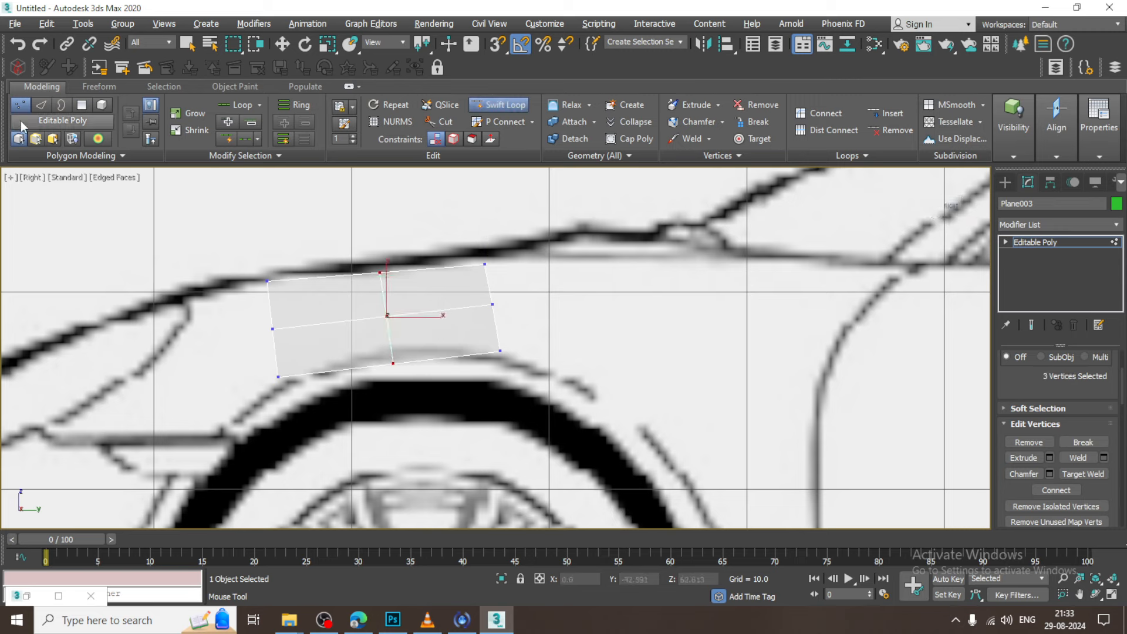
Save the scene as car_Model_1 in the Car Mod folder inside August 2024 on drive D.
{"action": "left_click", "coordinate": [19, 29]}
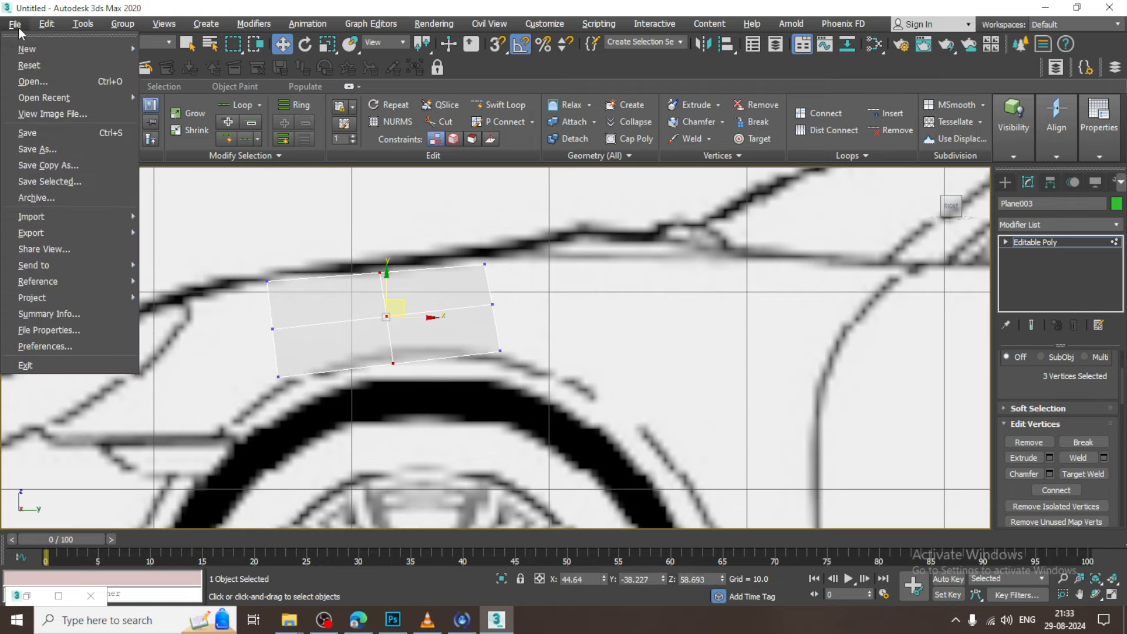
{"action": "left_click", "coordinate": [58, 149]}
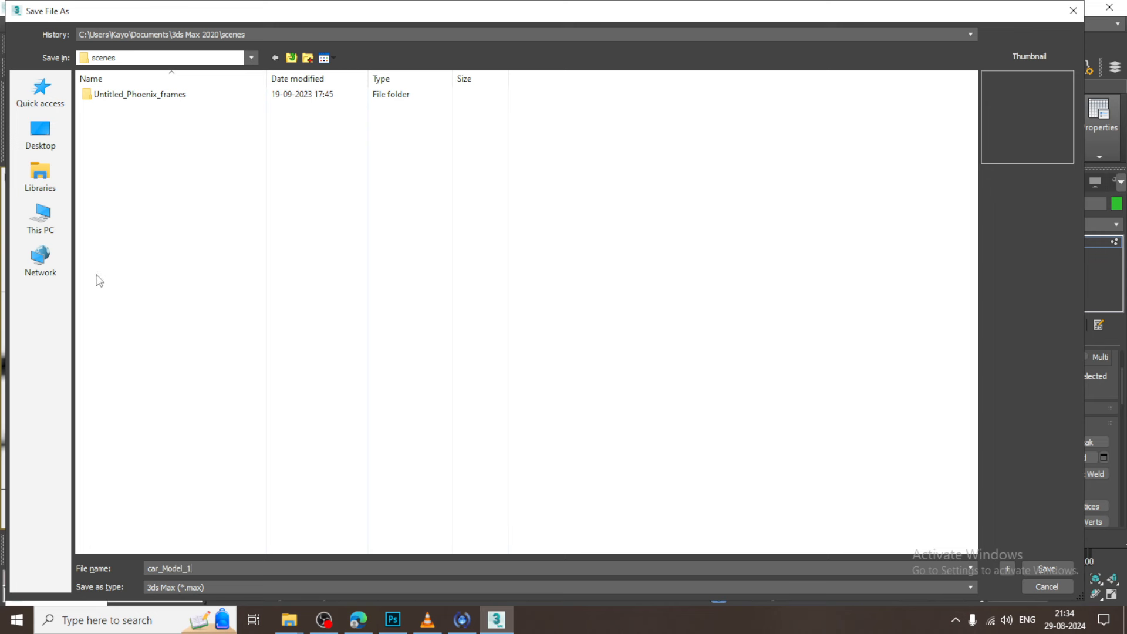
{"action": "left_click", "coordinate": [41, 220]}
{"action": "double_click", "coordinate": [301, 212]}
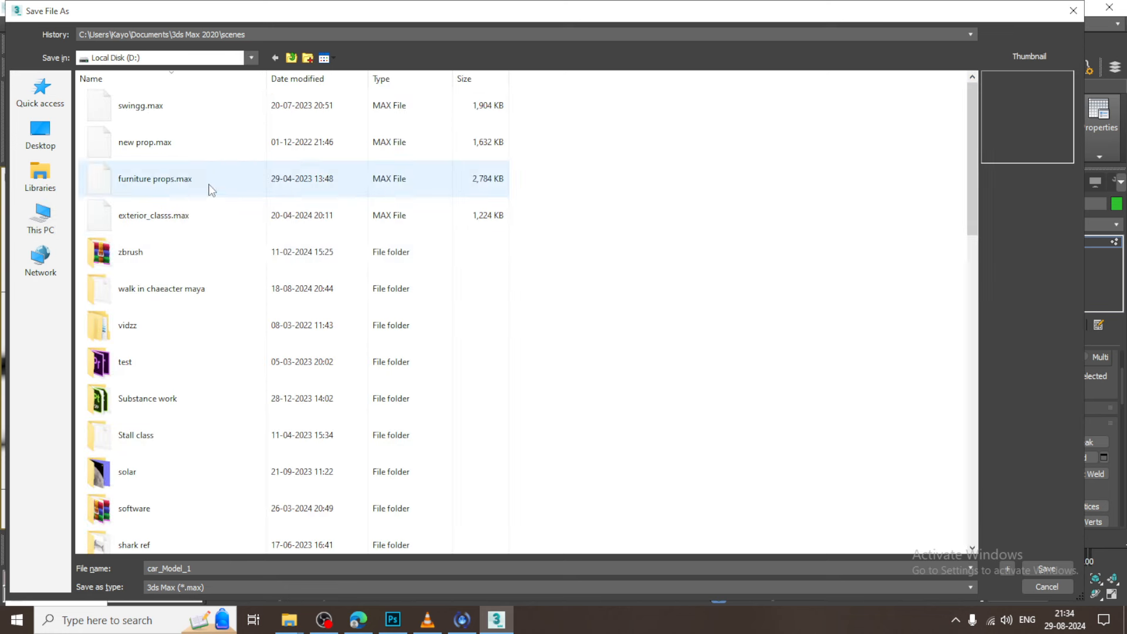
{"action": "key", "text": "a"}
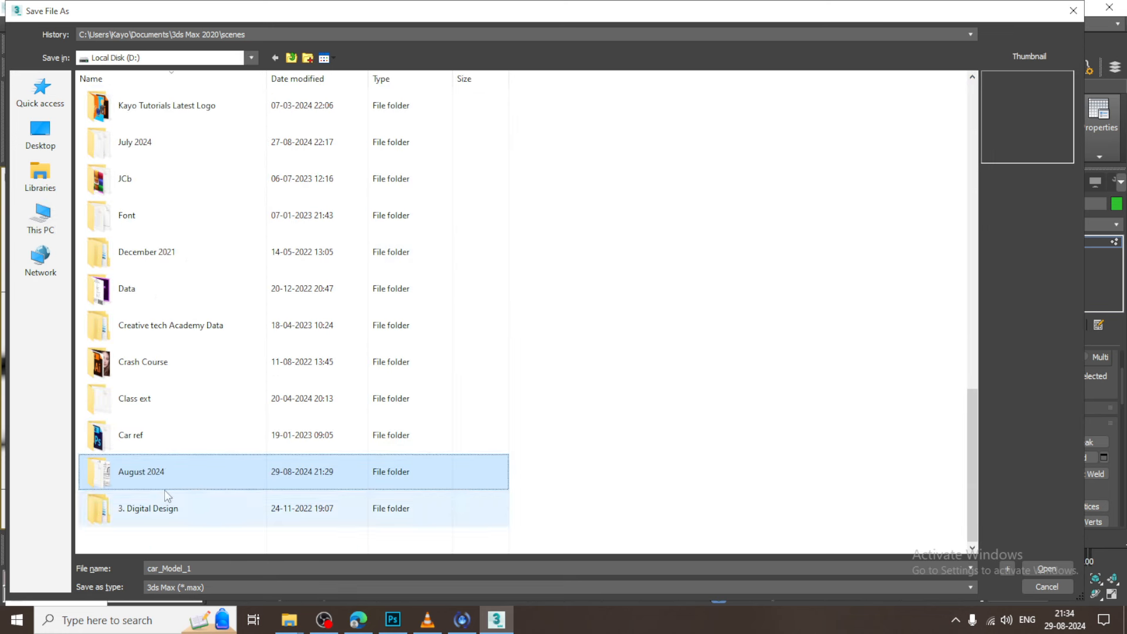
{"action": "double_click", "coordinate": [165, 472]}
{"action": "double_click", "coordinate": [114, 117]}
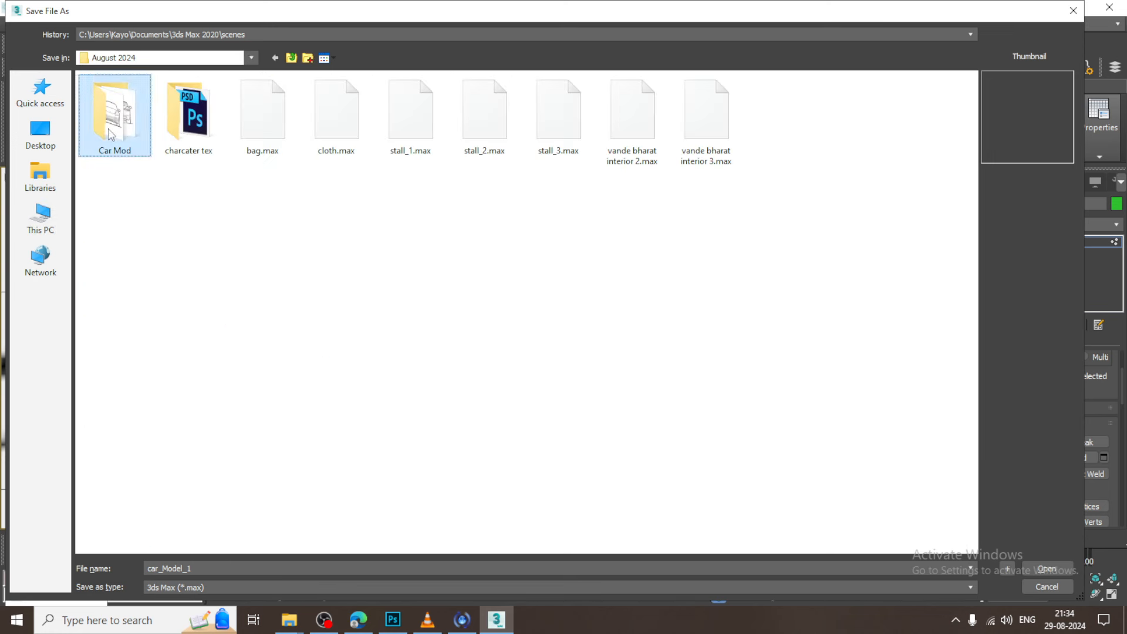
{"action": "left_click", "coordinate": [1050, 569]}
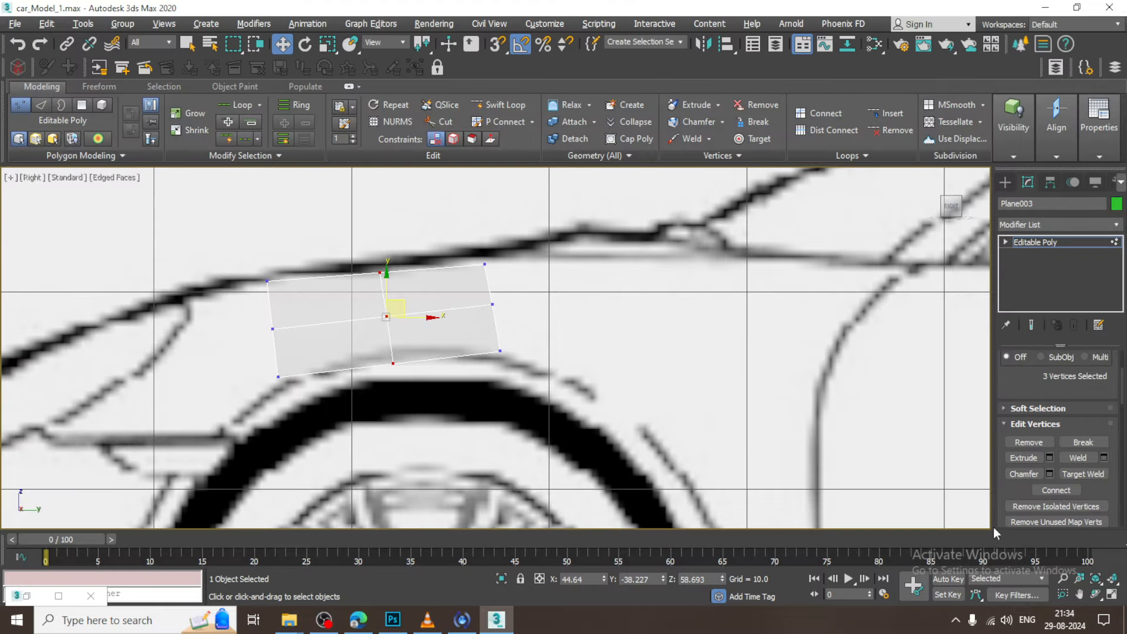
Move the fender plane's lower rear vertex in the Right view to follow the wheel arch line.
{"action": "middle_click_drag", "start_coordinate": [543, 298], "coordinate": [566, 307]}
{"action": "key", "text": "alt+w"}
{"action": "middle_click_drag", "start_coordinate": [344, 235], "coordinate": [321, 235]}
{"action": "key", "text": "alt+w"}
{"action": "key", "text": "alt+w"}
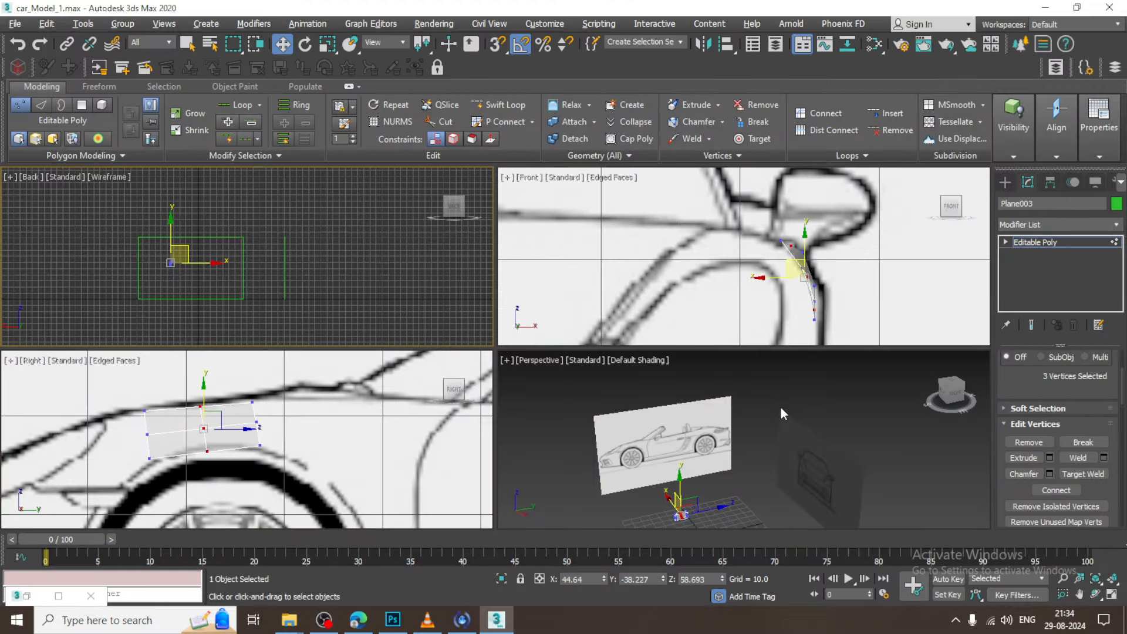
{"action": "middle_click_drag", "start_coordinate": [664, 405], "coordinate": [643, 401]}
{"action": "key", "text": "alt+w"}
{"action": "key", "text": "alt+w"}
{"action": "middle_click_drag", "start_coordinate": [326, 450], "coordinate": [315, 429]}
{"action": "key", "text": "alt+w"}
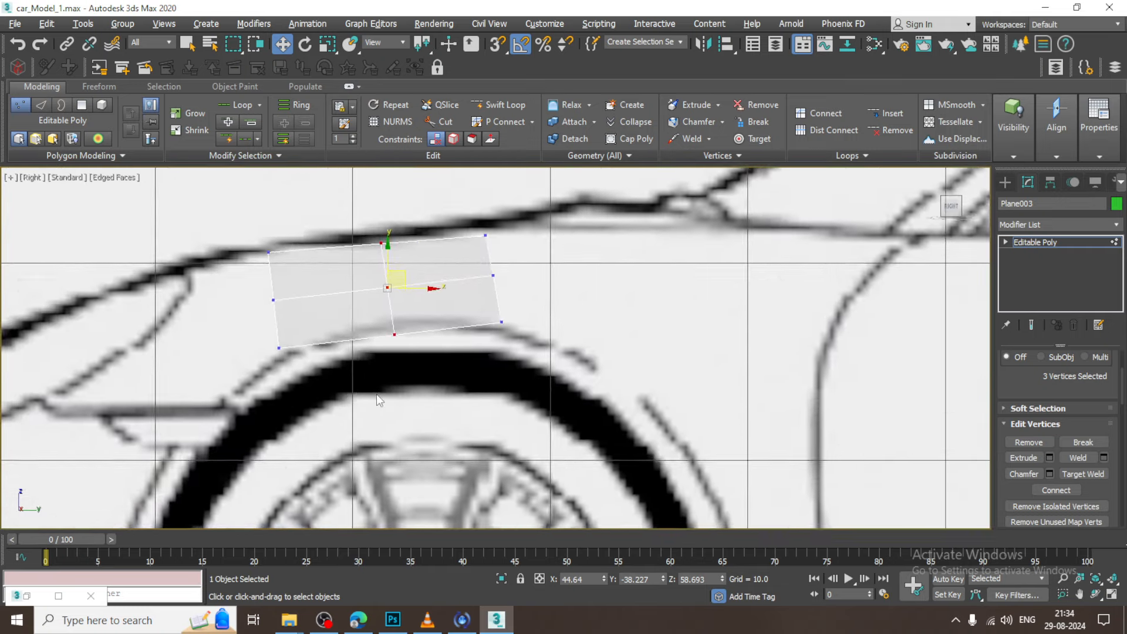
{"action": "scroll", "coordinate": [375, 393], "scroll_direction": "up", "scroll_amount": 2}
{"action": "middle_click_drag", "start_coordinate": [449, 351], "coordinate": [401, 414]}
{"action": "scroll", "coordinate": [402, 414], "scroll_direction": "down", "scroll_amount": 1}
{"action": "left_click_drag", "start_coordinate": [501, 322], "coordinate": [526, 345]}
Extend the fender's lower rear edge into a new segment back and down along the wheel arch.
{"action": "key", "text": "2"}
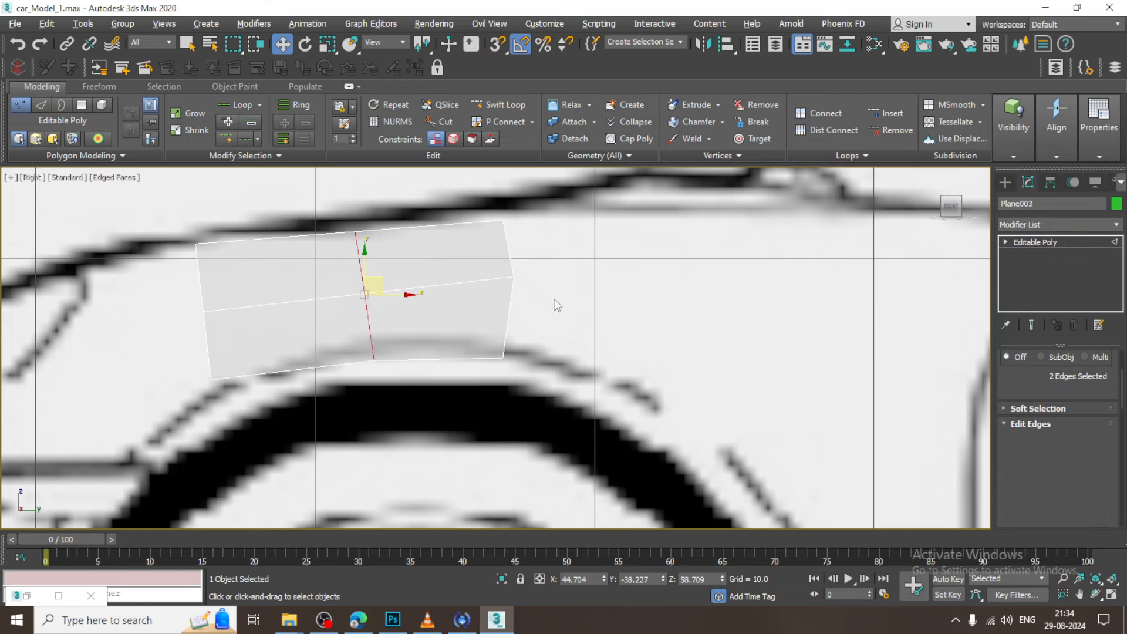
{"action": "left_click", "coordinate": [512, 320]}
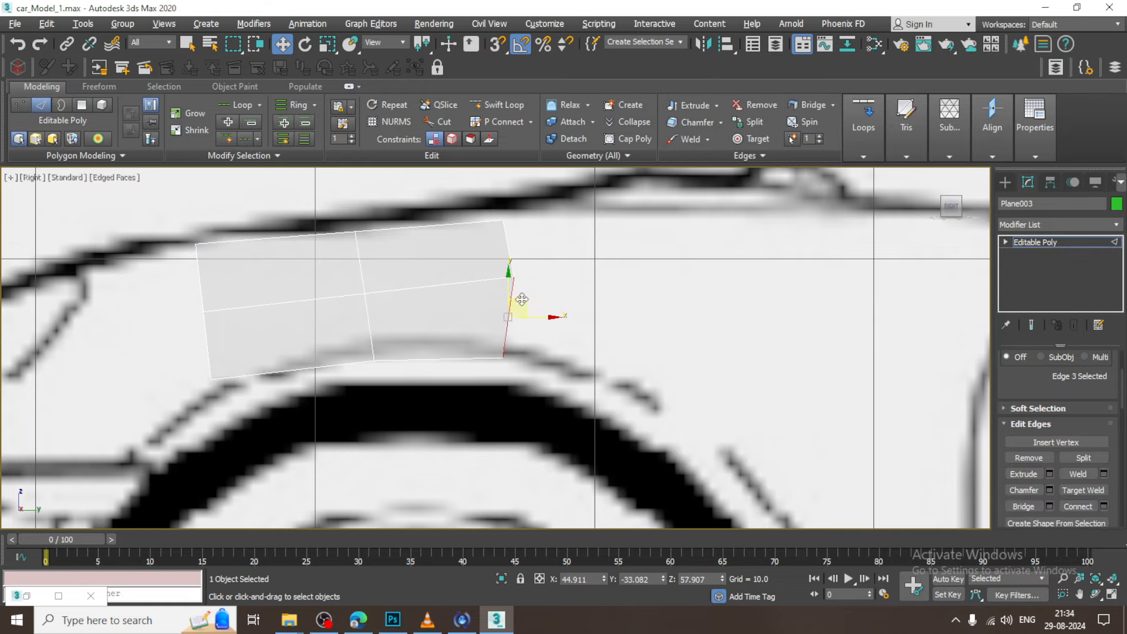
{"action": "left_click_drag", "start_coordinate": [522, 299], "coordinate": [657, 358], "text": "shift"}
Move the new wheel-arch end edge outward in the Front view to about X 45.3.
{"action": "key", "text": "alt+w"}
{"action": "middle_click", "coordinate": [894, 242]}
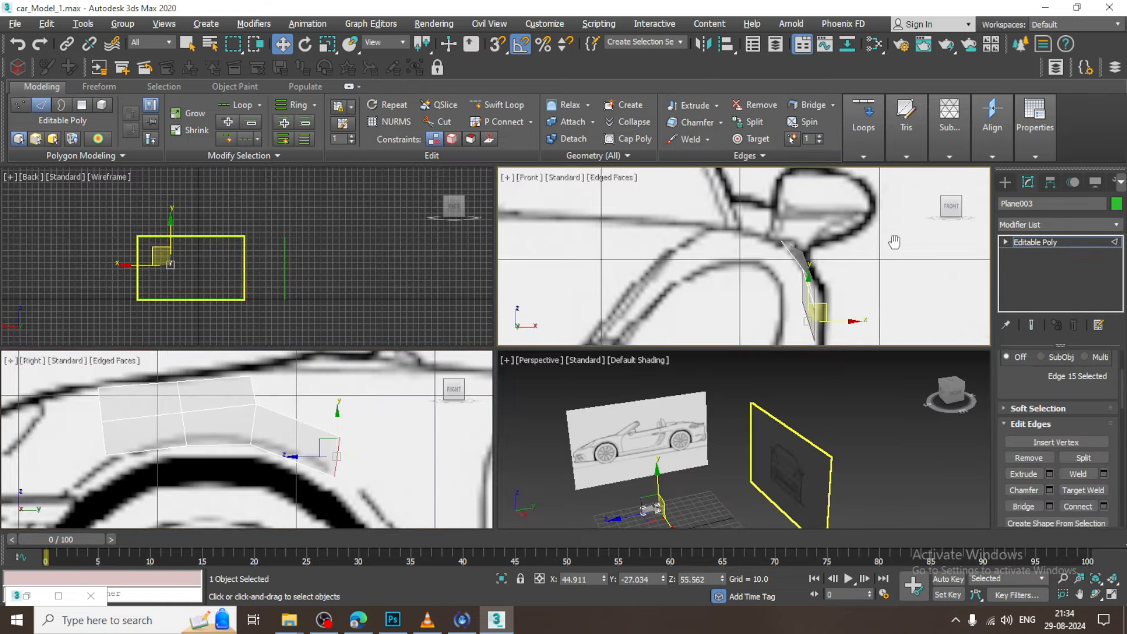
{"action": "key", "text": "alt+w"}
{"action": "scroll", "coordinate": [721, 343], "scroll_direction": "up", "scroll_amount": 5}
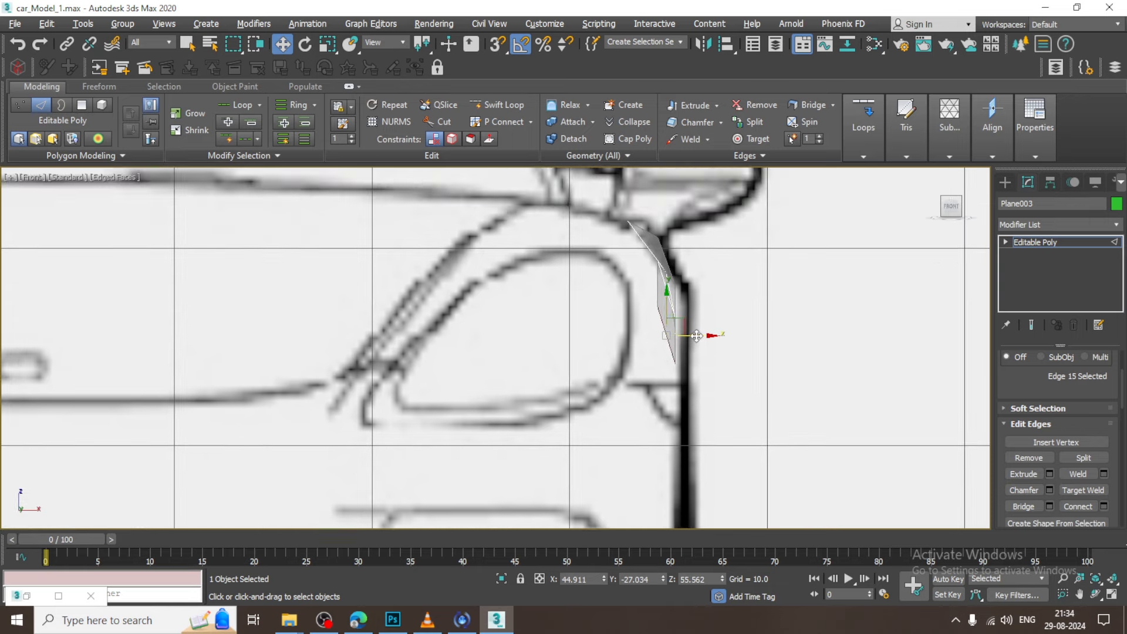
{"action": "left_click_drag", "start_coordinate": [697, 335], "coordinate": [701, 336]}
{"action": "key", "text": "alt+w"}
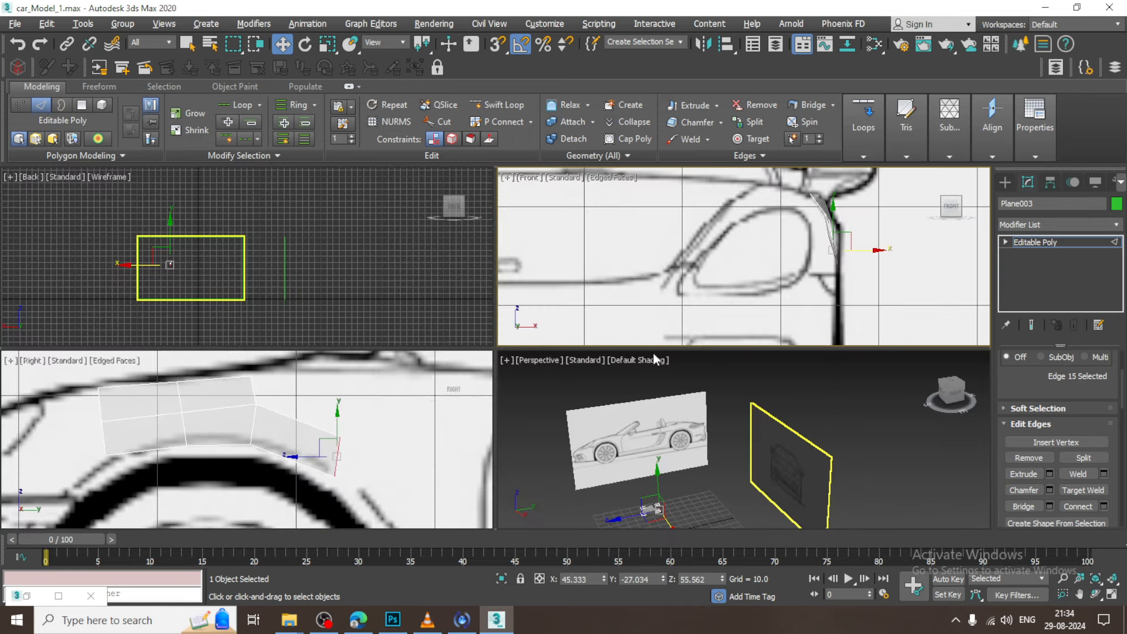
Turn off angle snap and rotate the new end edge about -21° in the Right view so it sits across the wheel arch.
{"action": "middle_click", "coordinate": [341, 444]}
{"action": "key", "text": "alt+w"}
{"action": "key", "text": "e"}
{"action": "left_click_drag", "start_coordinate": [616, 291], "coordinate": [619, 290]}
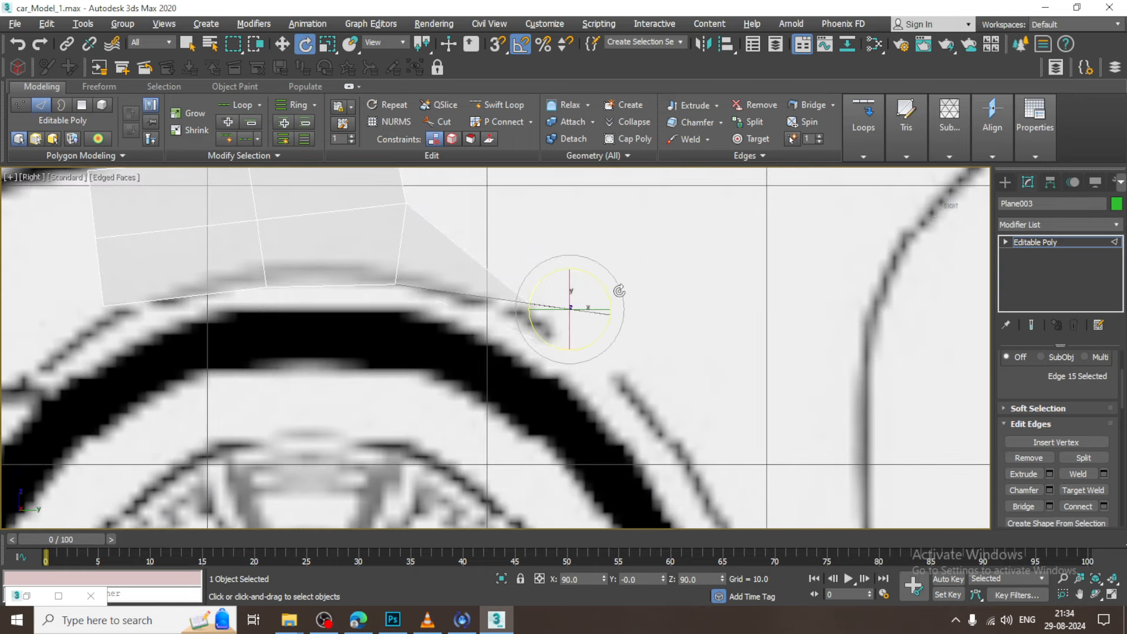
{"action": "key", "text": "ctrl+z"}
{"action": "left_click", "coordinate": [518, 48]}
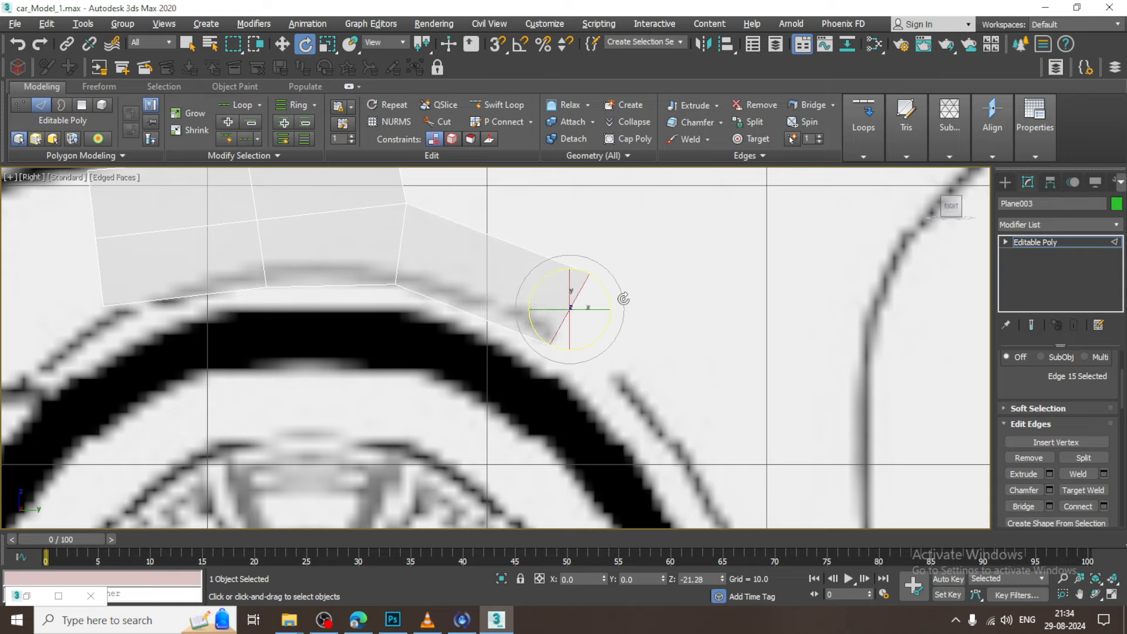
Extend the fender strip by two more segments down the rear of the wheel arch, rotating each end edge to follow the curve.
{"action": "key", "text": "w"}
{"action": "scroll", "coordinate": [594, 261], "scroll_direction": "down", "scroll_amount": 5}
{"action": "left_click_drag", "start_coordinate": [594, 259], "coordinate": [699, 431], "text": "shift"}
{"action": "key", "text": "e"}
{"action": "key", "text": "w"}
{"action": "key", "text": "e"}
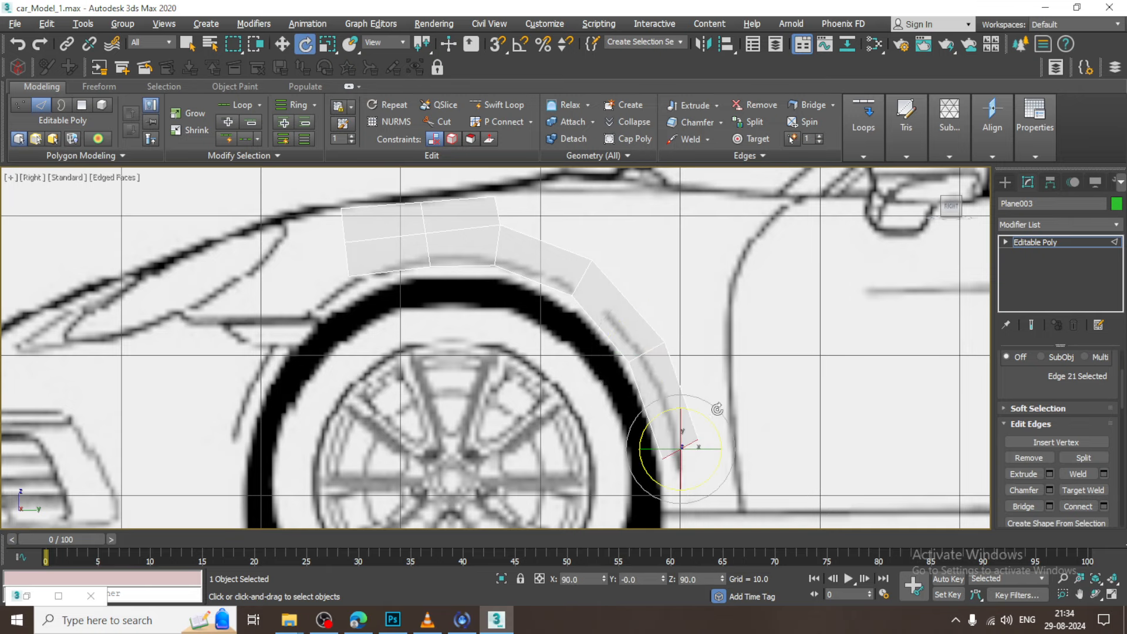
{"action": "key", "text": "w"}
{"action": "middle_click_drag", "start_coordinate": [692, 455], "coordinate": [679, 367]}
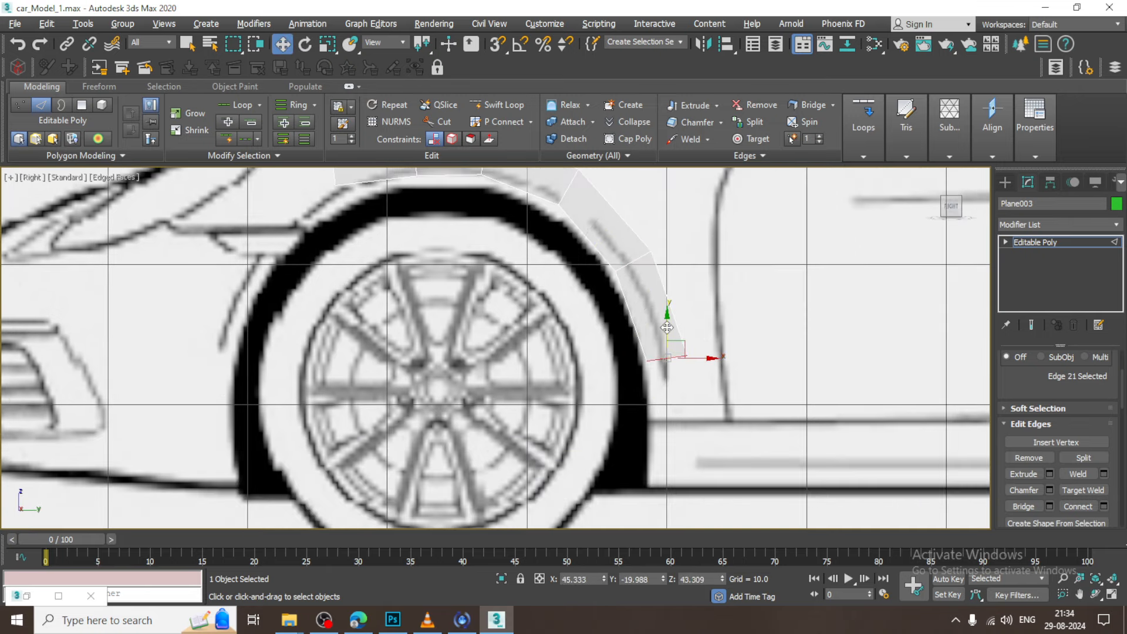
Extend the strip's lower end edge straight down behind the front wheel toward the sill.
{"action": "left_click_drag", "start_coordinate": [667, 327], "coordinate": [667, 487], "text": "shift"}
{"action": "key", "text": "r"}
{"action": "key", "text": "w"}
Extend the fender's upper rear edge into a new segment rearward below the hood line.
{"action": "middle_click_drag", "start_coordinate": [561, 170], "coordinate": [631, 416]}
{"action": "left_click", "coordinate": [554, 370]}
{"action": "left_click_drag", "start_coordinate": [564, 357], "coordinate": [666, 345], "text": "shift"}
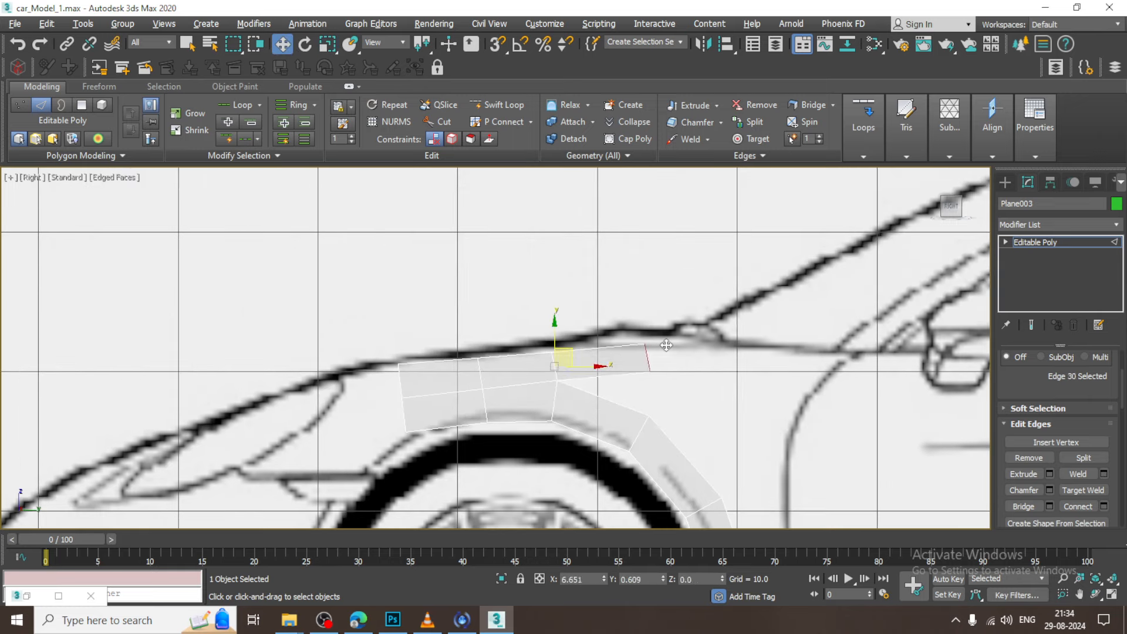
Move the upper rear segment's two top vertices inward and down in the Front view onto the body outline, to about X 42.4.
{"action": "key", "text": "alt+w"}
{"action": "middle_click_drag", "start_coordinate": [379, 257], "coordinate": [356, 256]}
{"action": "key", "text": "alt+w"}
{"action": "key", "text": "alt+w"}
{"action": "middle_click", "coordinate": [788, 210]}
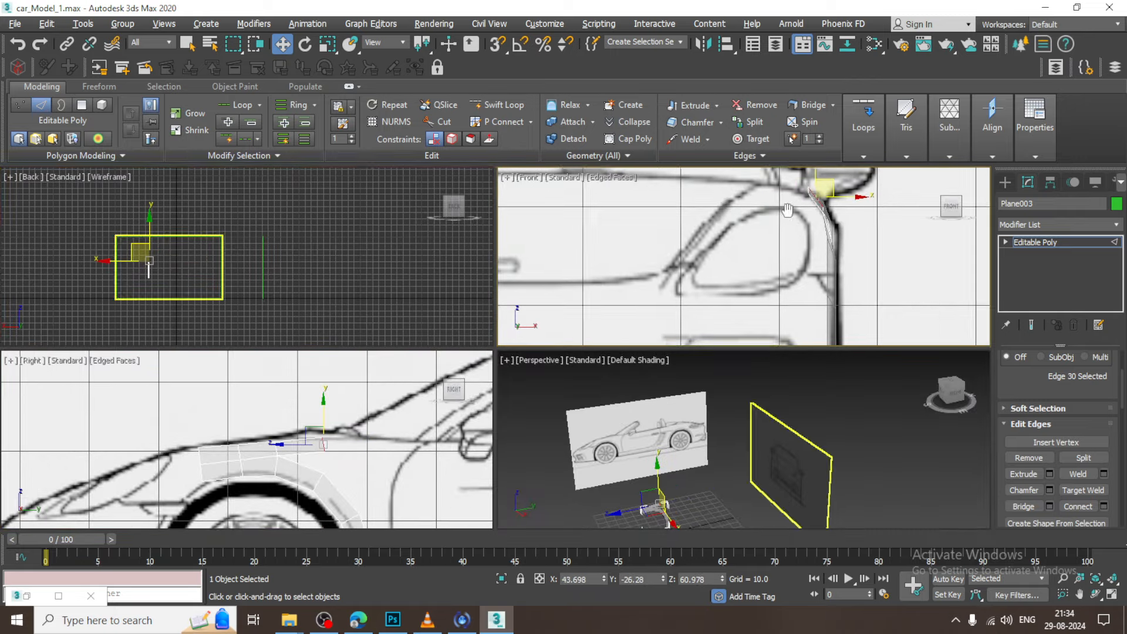
{"action": "middle_click_drag", "start_coordinate": [787, 210], "coordinate": [784, 250]}
{"action": "key", "text": "alt+w"}
{"action": "scroll", "coordinate": [747, 270], "scroll_direction": "up", "scroll_amount": 2}
{"action": "middle_click_drag", "start_coordinate": [645, 313], "coordinate": [667, 345]}
{"action": "key", "text": "1"}
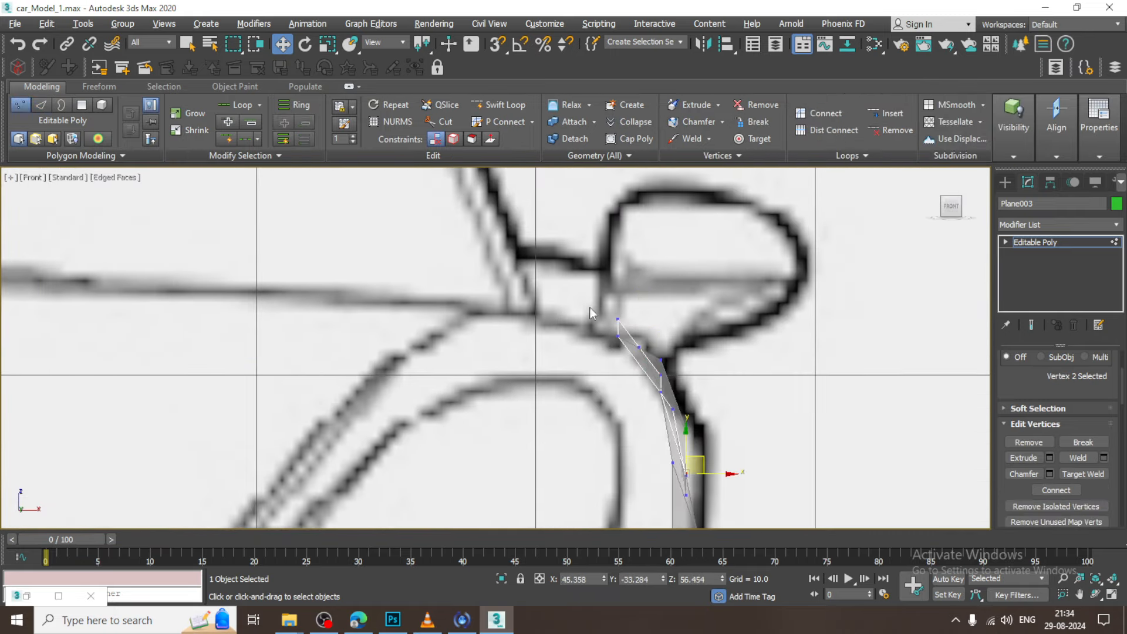
{"action": "left_click_drag", "start_coordinate": [629, 358], "coordinate": [630, 358]}
{"action": "left_click_drag", "start_coordinate": [633, 315], "coordinate": [618, 328]}
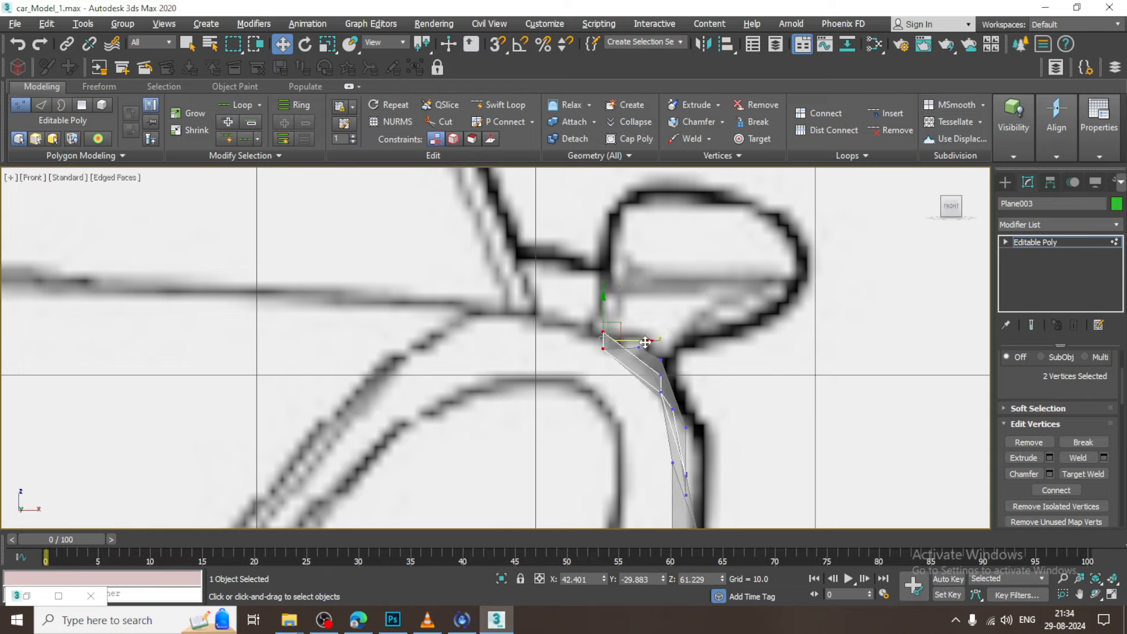
Target weld the upper rear segment's lower end vertex to the wheel arch strip's outer corner vertex in the Right view.
{"action": "middle_click_drag", "start_coordinate": [677, 388], "coordinate": [622, 323]}
{"action": "scroll", "coordinate": [637, 296], "scroll_direction": "down", "scroll_amount": 3}
{"action": "key", "text": "alt+w"}
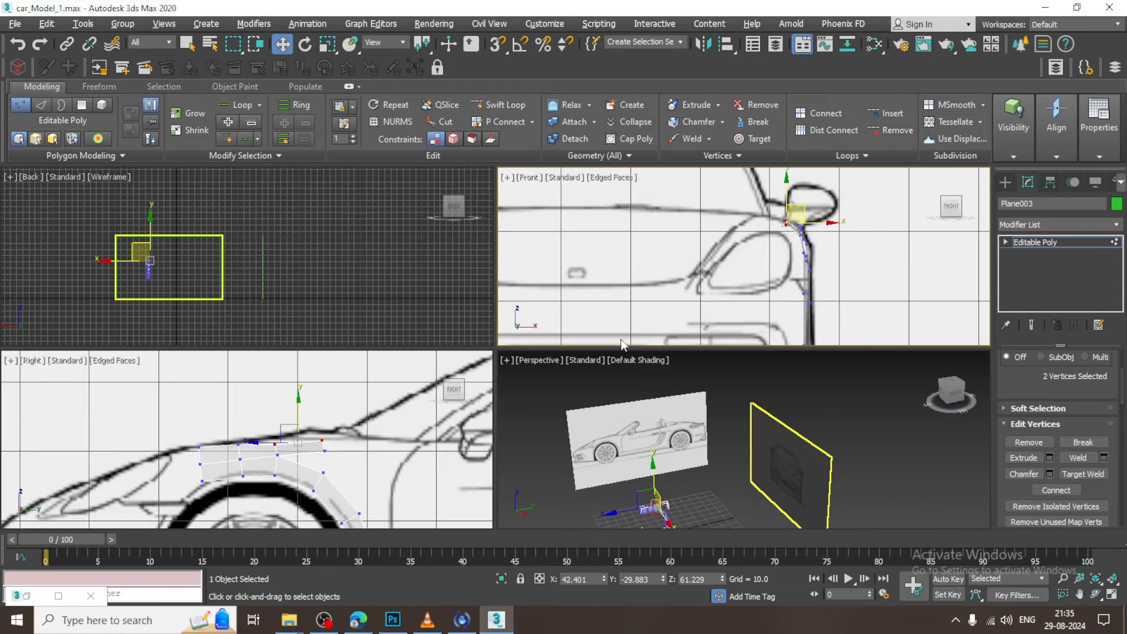
{"action": "middle_click_drag", "start_coordinate": [372, 442], "coordinate": [346, 433]}
{"action": "key", "text": "alt+w"}
{"action": "scroll", "coordinate": [383, 406], "scroll_direction": "up", "scroll_amount": 2}
{"action": "middle_click_drag", "start_coordinate": [604, 337], "coordinate": [564, 348]}
{"action": "left_click", "coordinate": [788, 345]}
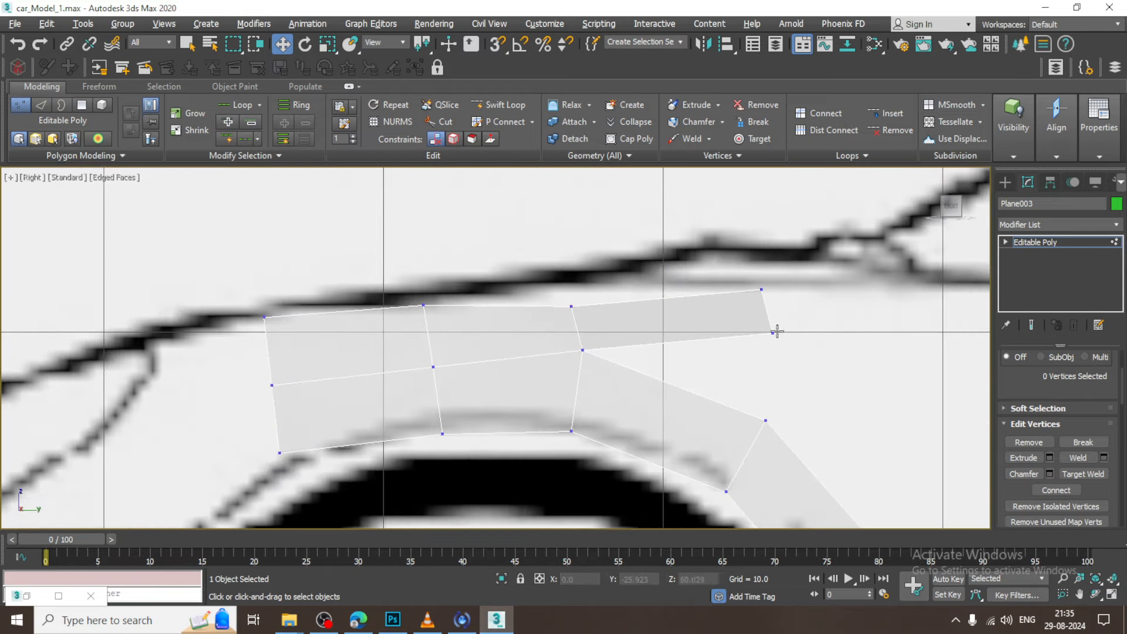
{"action": "right_click", "coordinate": [773, 334]}
{"action": "left_click", "coordinate": [728, 402]}
{"action": "left_click", "coordinate": [774, 333]}
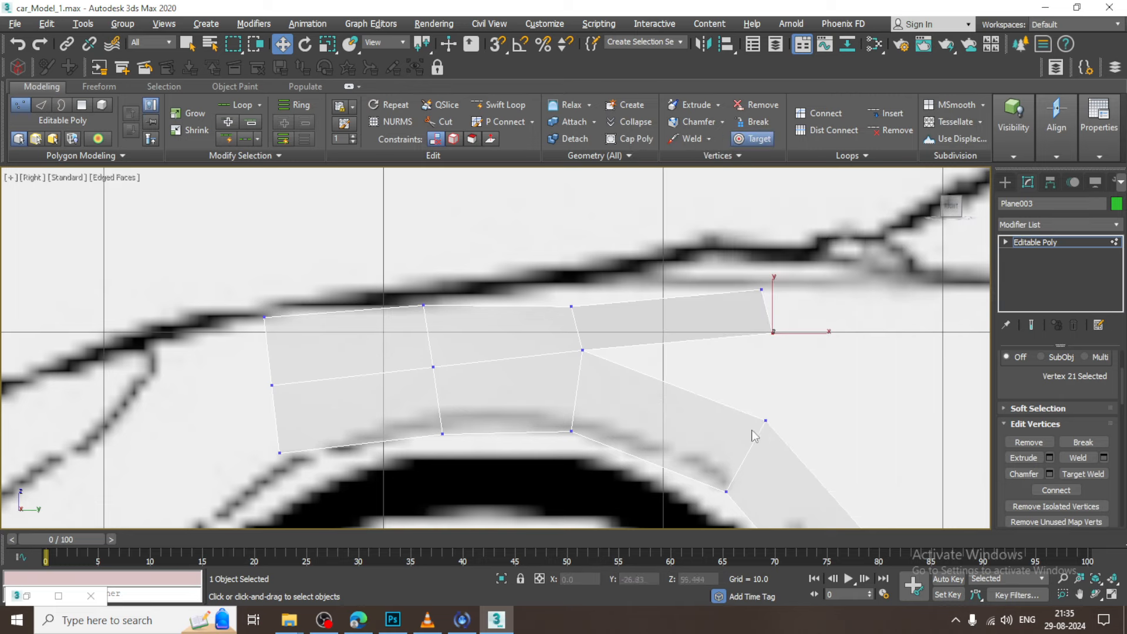
{"action": "left_click", "coordinate": [765, 421]}
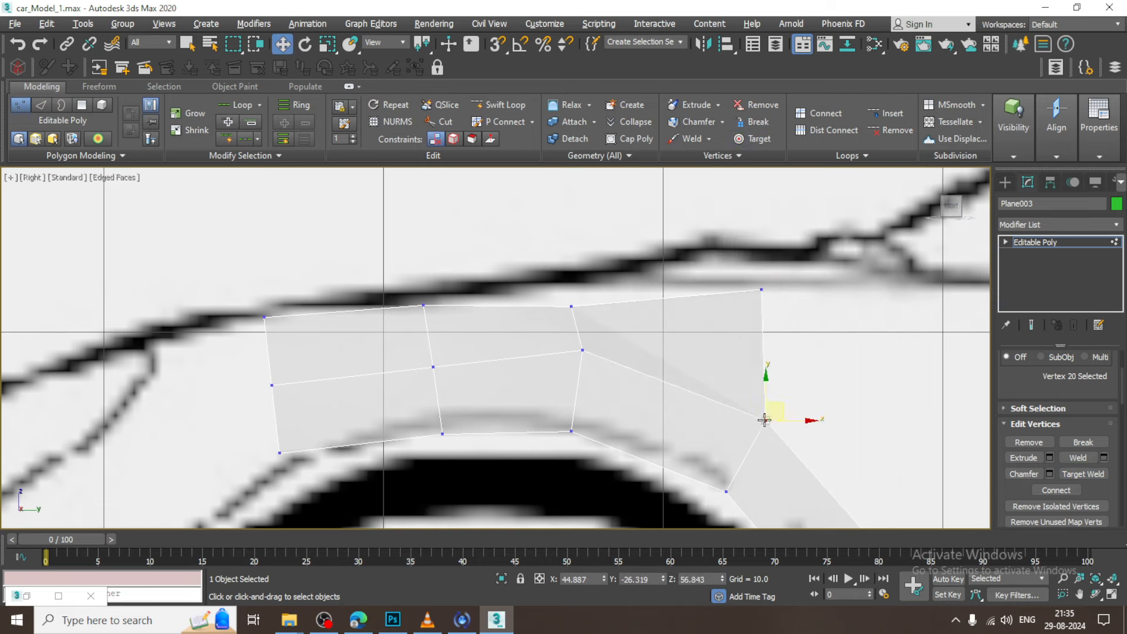
Raise the fender's top vertex above the wheel in the Right view onto the hood line, to about Z 61.6.
{"action": "key", "text": "alt+w"}
{"action": "middle_click_drag", "start_coordinate": [393, 432], "coordinate": [361, 426]}
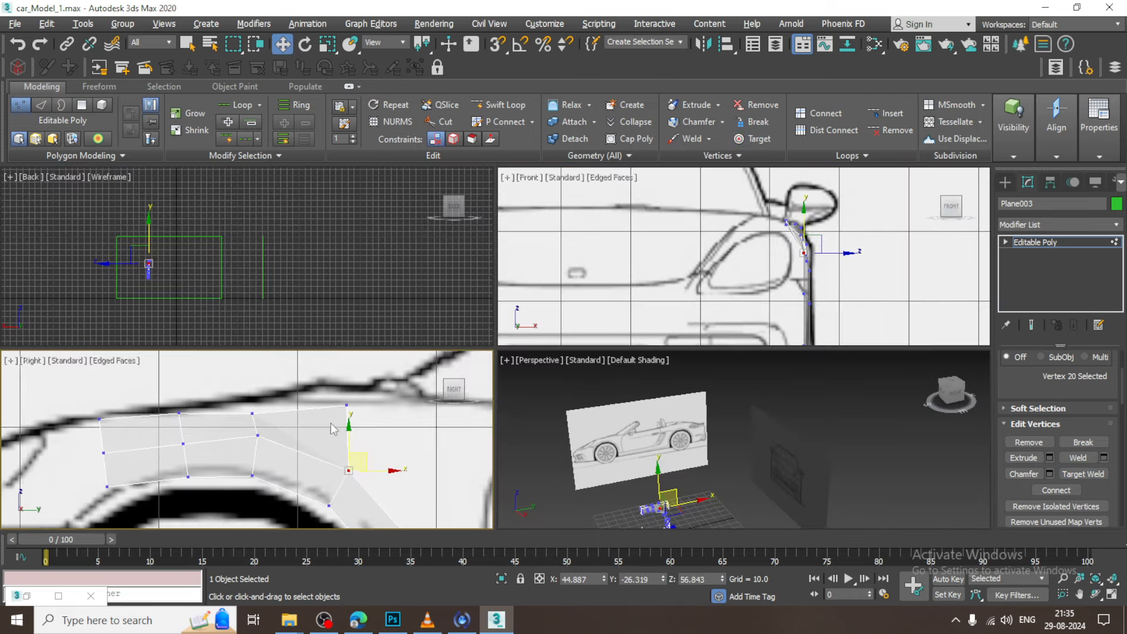
{"action": "key", "text": "alt+w"}
{"action": "left_click_drag", "start_coordinate": [485, 318], "coordinate": [488, 320]}
{"action": "left_click_drag", "start_coordinate": [469, 272], "coordinate": [469, 252]}
{"action": "scroll", "coordinate": [757, 300], "scroll_direction": "down", "scroll_amount": 4}
{"action": "middle_click_drag", "start_coordinate": [751, 302], "coordinate": [687, 342]}
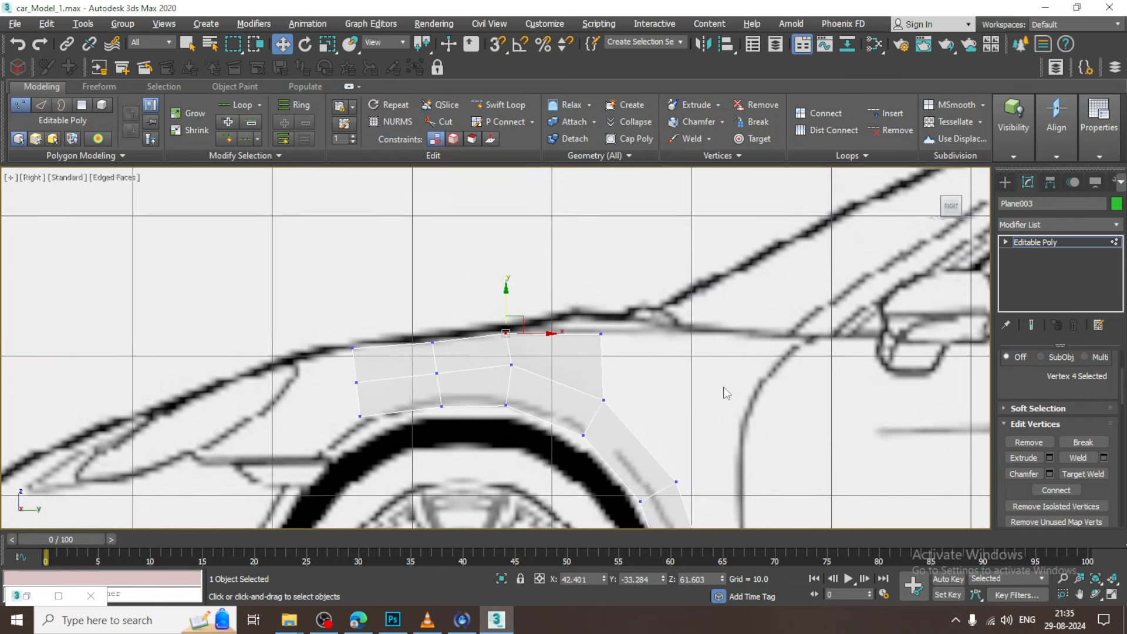
Extend the fender's upper rear edge into a new segment toward the door and raise it slightly, to about Z 59.7.
{"action": "key", "text": "2"}
{"action": "left_click", "coordinate": [601, 360]}
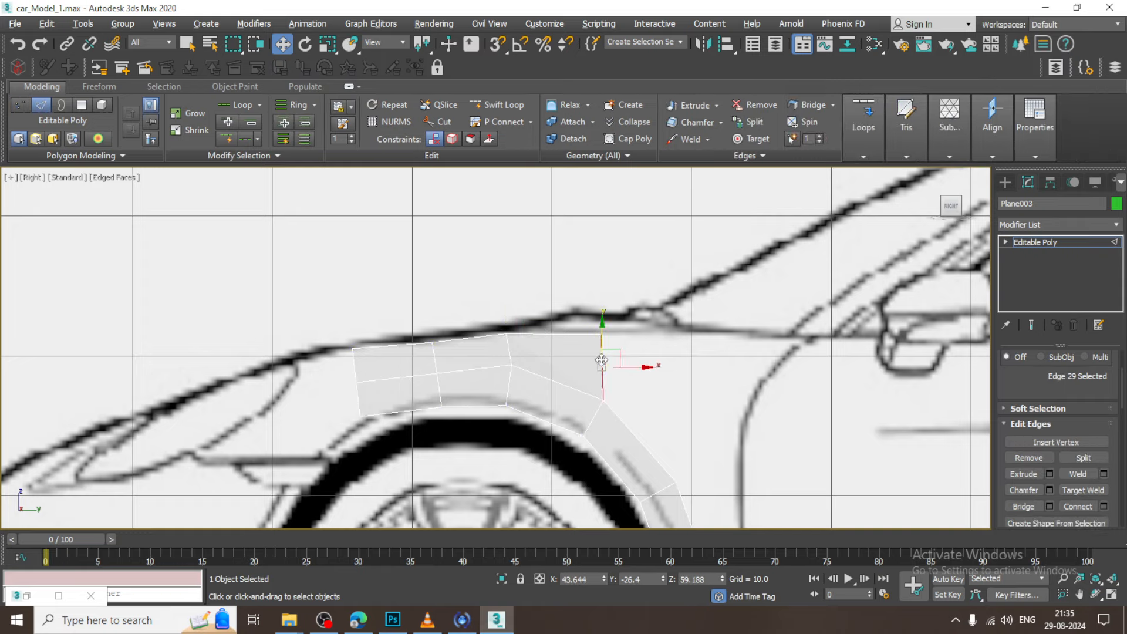
{"action": "left_click_drag", "start_coordinate": [624, 365], "coordinate": [719, 366], "text": "shift"}
{"action": "scroll", "coordinate": [704, 358], "scroll_direction": "down", "scroll_amount": 2}
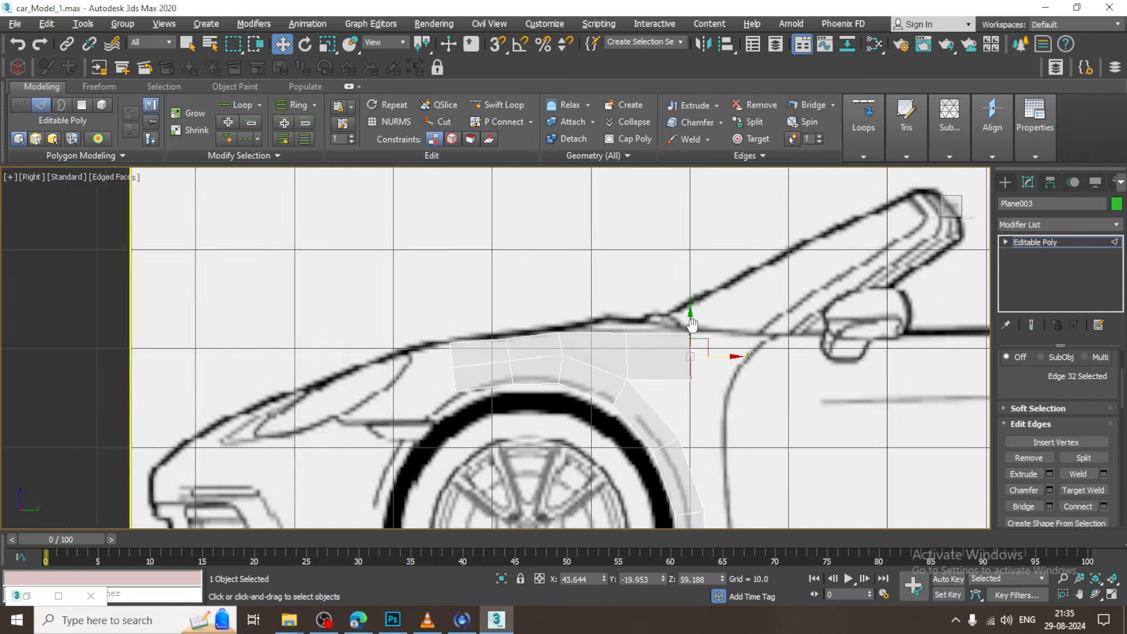
{"action": "scroll", "coordinate": [665, 349], "scroll_direction": "up", "scroll_amount": 3}
{"action": "left_click_drag", "start_coordinate": [656, 341], "coordinate": [656, 331]}
Move the new rear edge inward in the Front view to about X 42.8.
{"action": "key", "text": "alt+w"}
{"action": "middle_click_drag", "start_coordinate": [293, 232], "coordinate": [279, 232]}
{"action": "key", "text": "alt+w"}
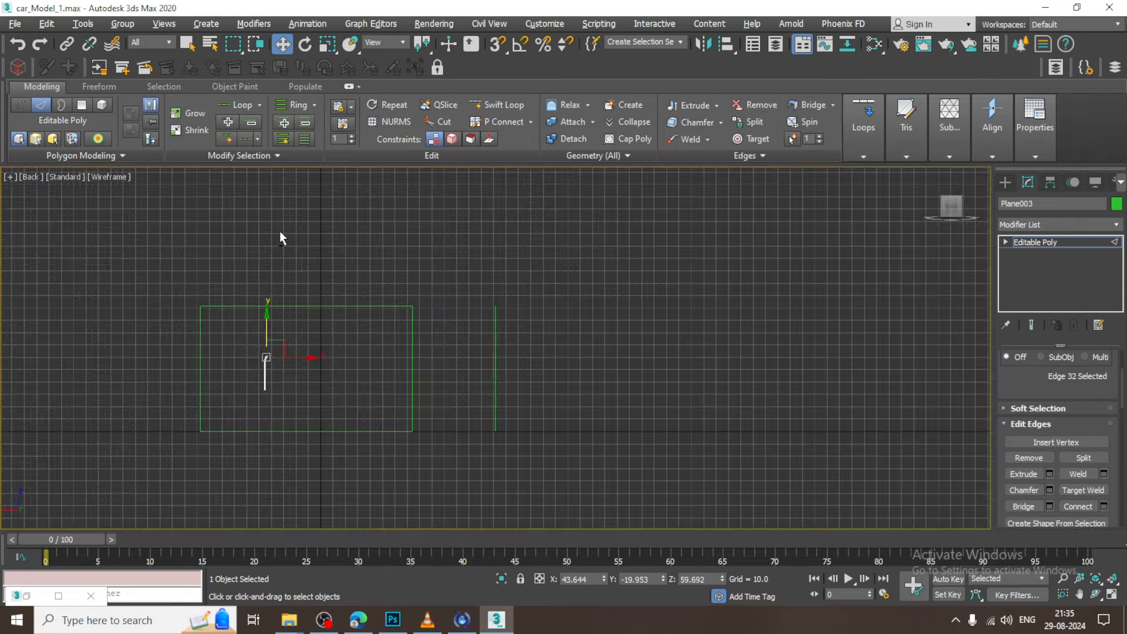
{"action": "key", "text": "alt+w"}
{"action": "middle_click_drag", "start_coordinate": [753, 234], "coordinate": [729, 235]}
{"action": "key", "text": "alt+w"}
{"action": "scroll", "coordinate": [669, 317], "scroll_direction": "up", "scroll_amount": 2}
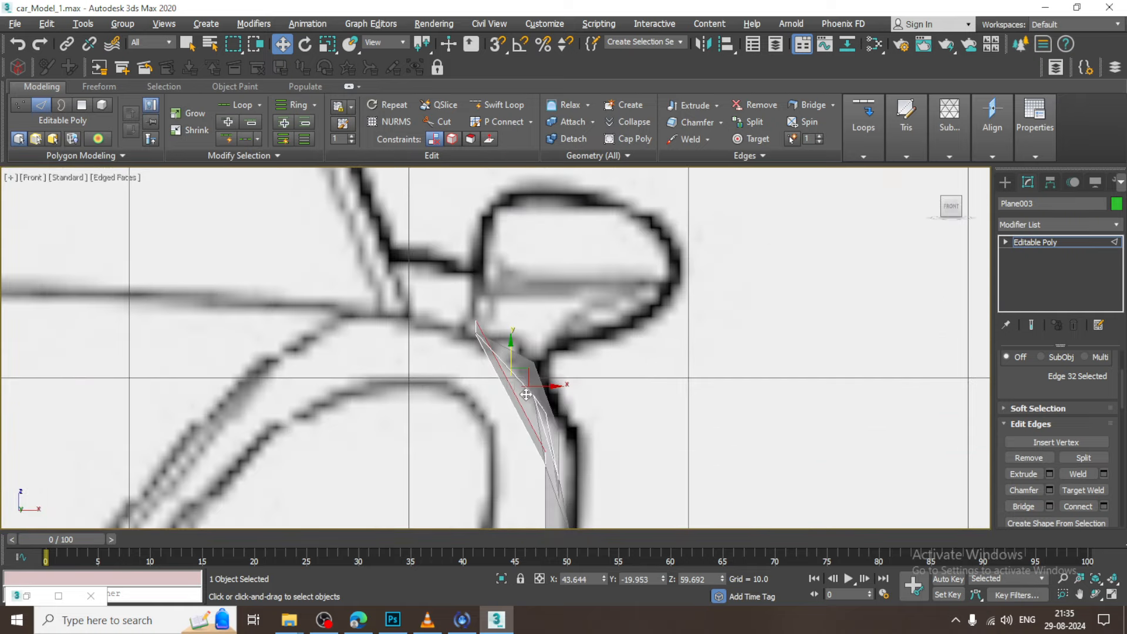
{"action": "left_click_drag", "start_coordinate": [547, 389], "coordinate": [510, 390]}
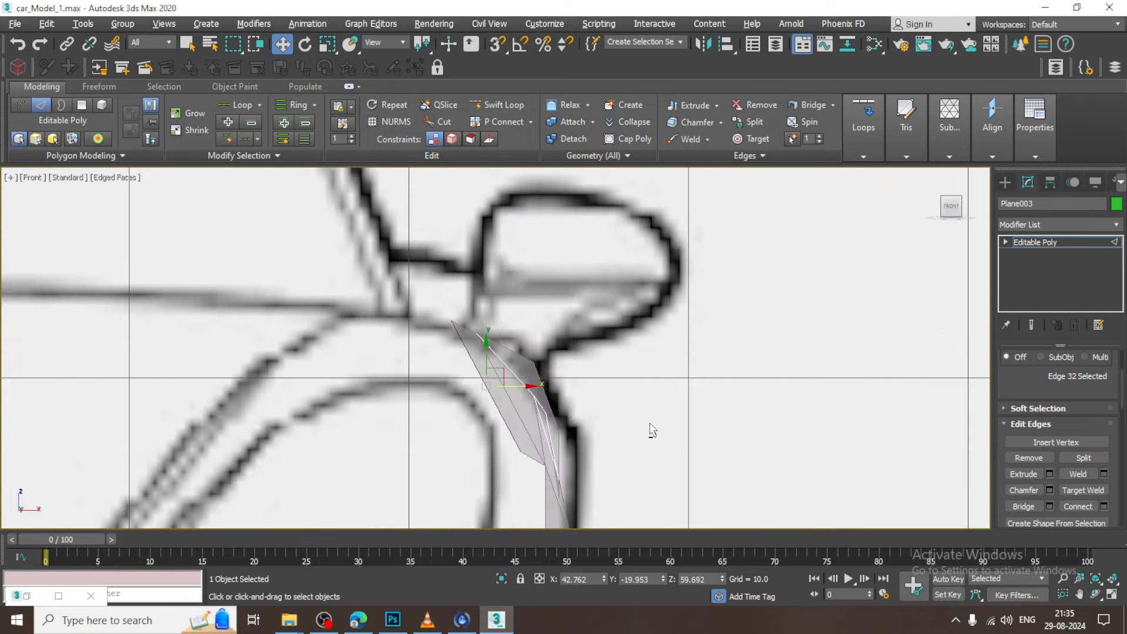
Lower the rear segment's top end vertex below the body line and shift its bottom end vertex slightly forward.
{"action": "key", "text": "alt+w"}
{"action": "middle_click_drag", "start_coordinate": [433, 395], "coordinate": [399, 385]}
{"action": "key", "text": "alt+w"}
{"action": "key", "text": "1"}
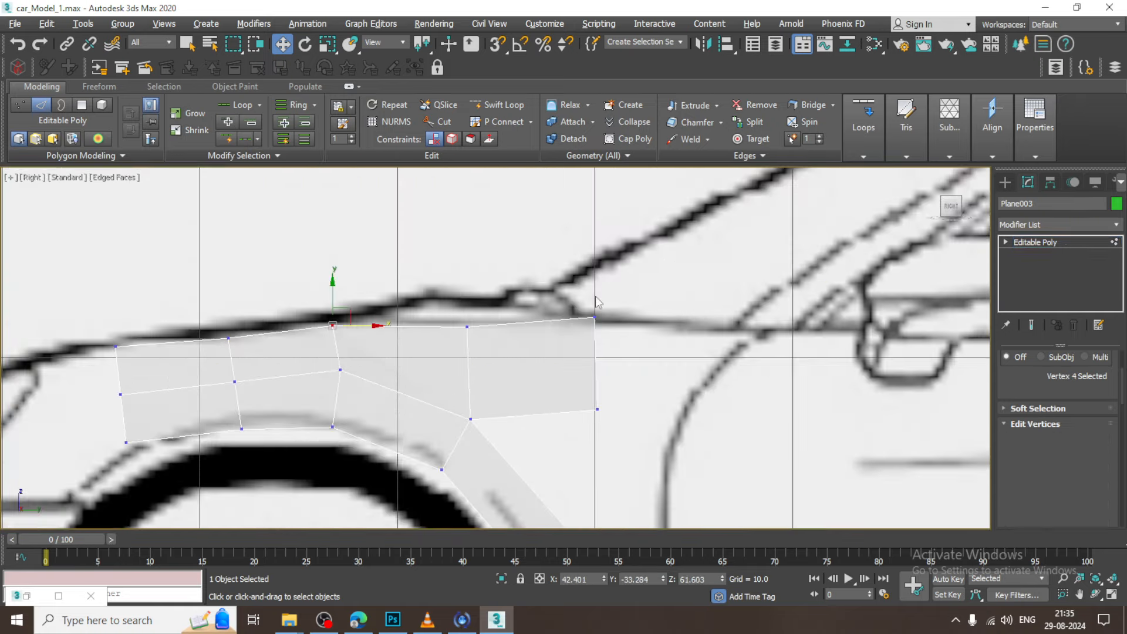
{"action": "left_click_drag", "start_coordinate": [565, 305], "coordinate": [626, 317]}
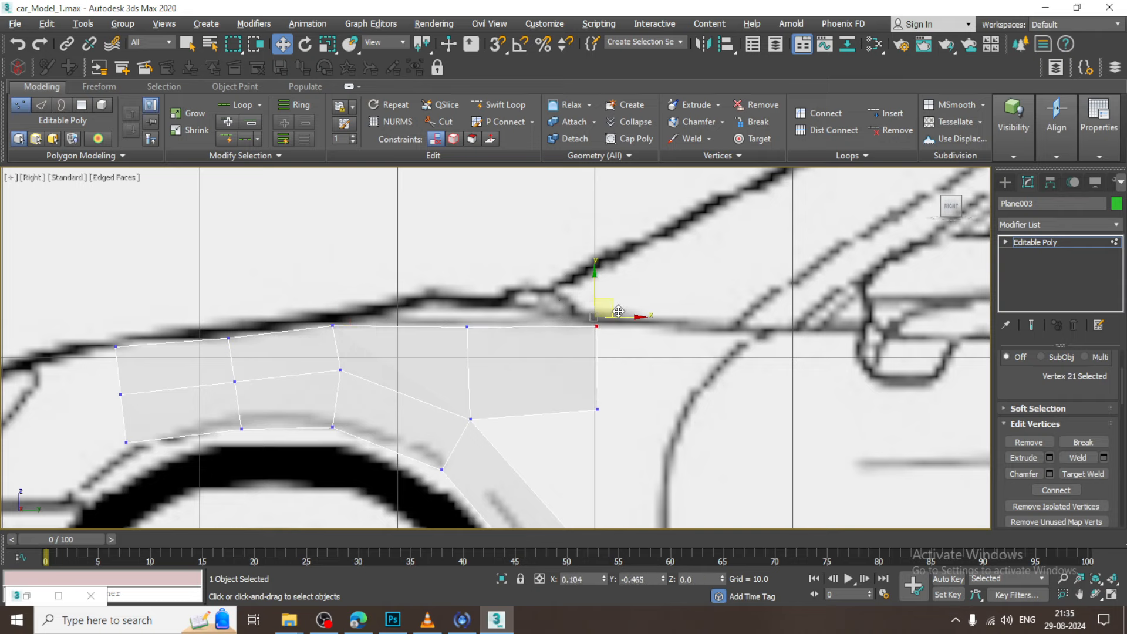
{"action": "left_click_drag", "start_coordinate": [578, 394], "coordinate": [646, 431]}
{"action": "left_click_drag", "start_coordinate": [613, 395], "coordinate": [604, 395]}
Extend the outer diagonal edge behind the wheel arch rearward into a new polygon reaching toward the door line.
{"action": "middle_click_drag", "start_coordinate": [614, 319], "coordinate": [600, 187]}
{"action": "mouse_move", "coordinate": [628, 323]}
{"action": "middle_mouse_down"}
{"action": "mouse_move", "coordinate": [622, 252]}
{"action": "mouse_move", "coordinate": [622, 318]}
{"action": "middle_mouse_up"}
{"action": "key", "text": "2"}
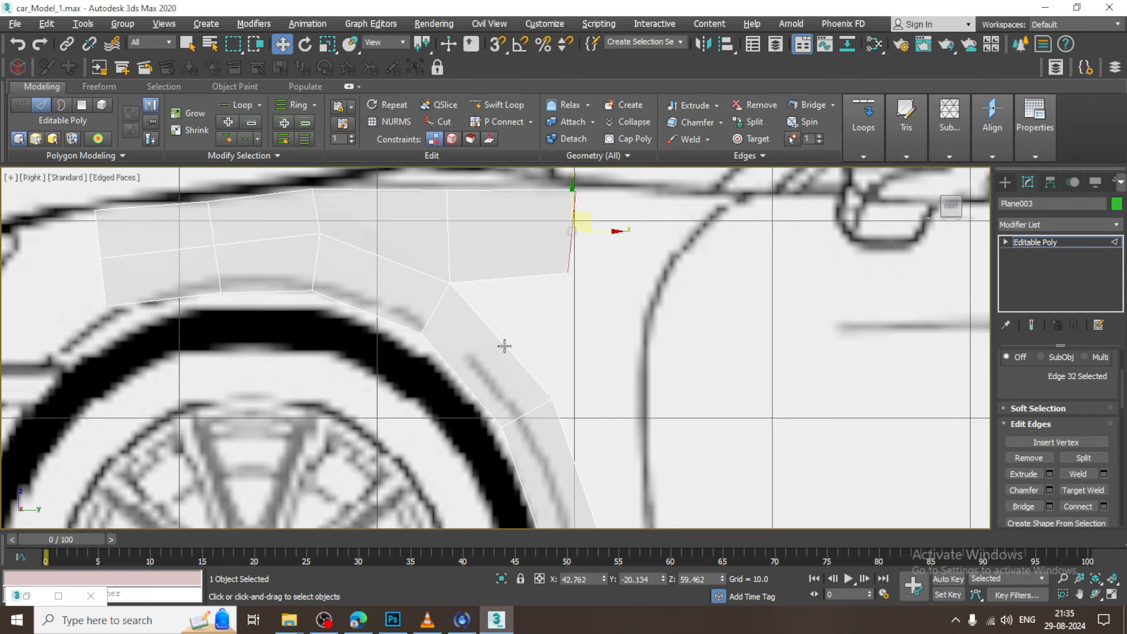
{"action": "left_click", "coordinate": [503, 343]}
{"action": "left_click_drag", "start_coordinate": [539, 340], "coordinate": [643, 345], "text": "shift"}
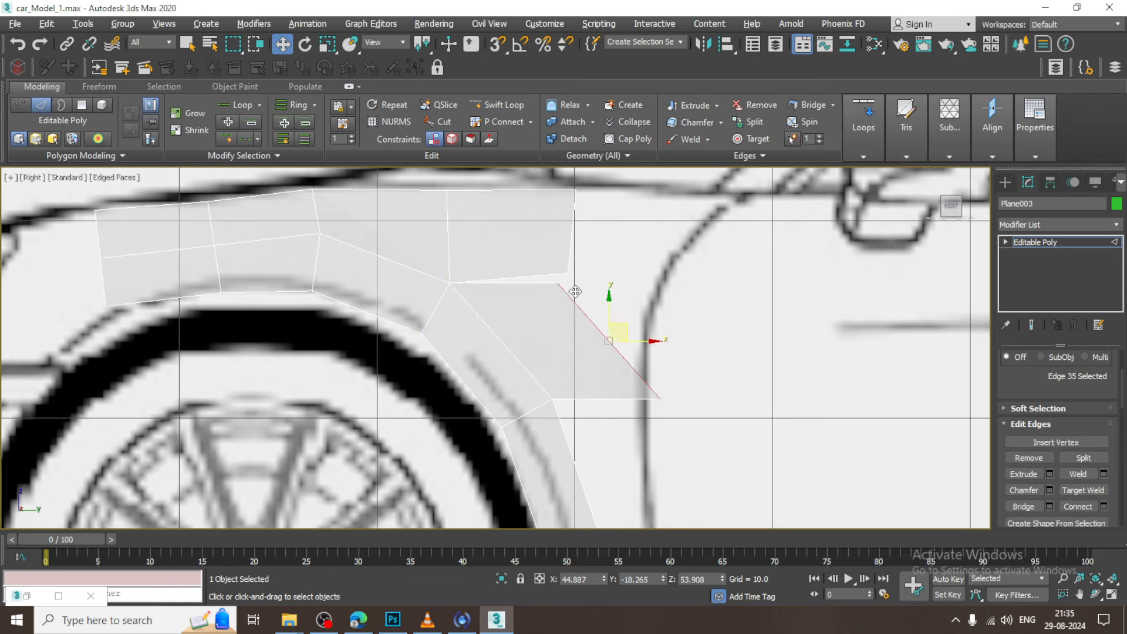
Weld the new polygon's upper vertex to the rear segment's bottom vertex and move its lower rear vertex forward.
{"action": "key", "text": "1"}
{"action": "right_click", "coordinate": [557, 270]}
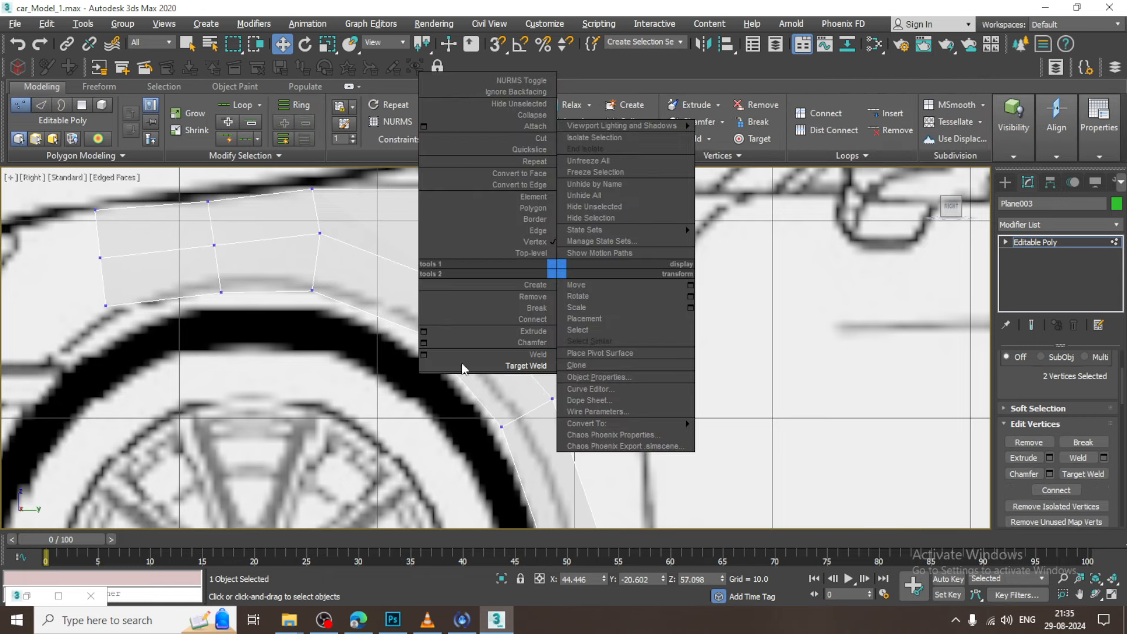
{"action": "left_click", "coordinate": [424, 354]}
{"action": "left_click_drag", "start_coordinate": [503, 357], "coordinate": [484, 621]}
{"action": "left_click", "coordinate": [502, 405]}
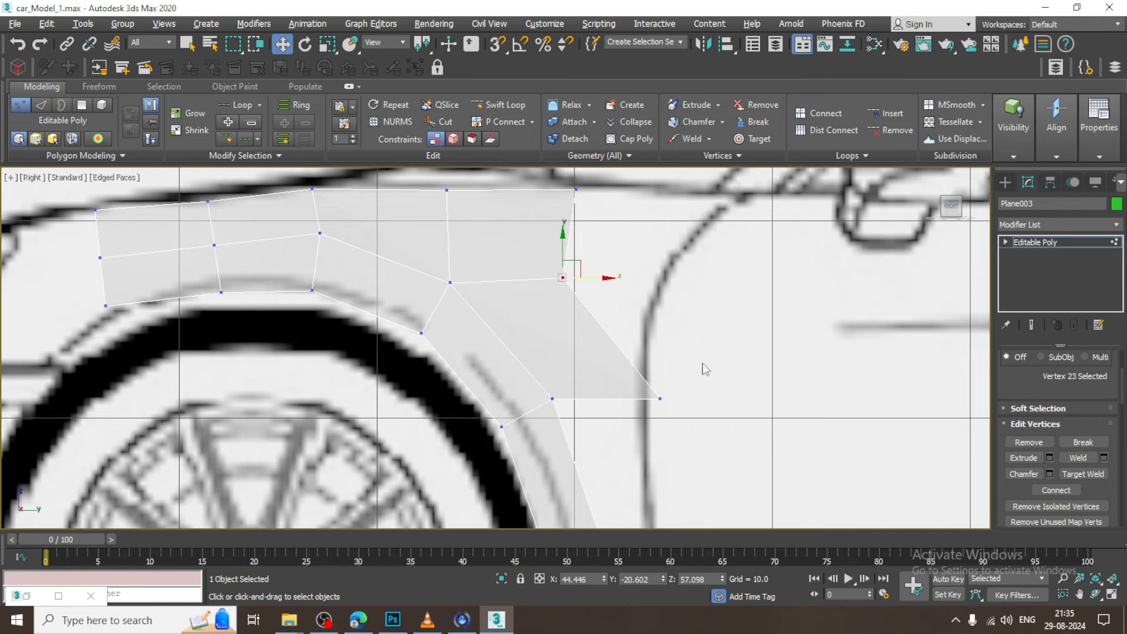
{"action": "left_click", "coordinate": [660, 398]}
{"action": "left_click_drag", "start_coordinate": [698, 400], "coordinate": [644, 401]}
Extend the fender's two front end edges forward to the headlight corner and nudge the adjoining top vertex slightly rearward and down.
{"action": "middle_click_drag", "start_coordinate": [701, 361], "coordinate": [863, 513]}
{"action": "middle_click_drag", "start_coordinate": [532, 302], "coordinate": [610, 299]}
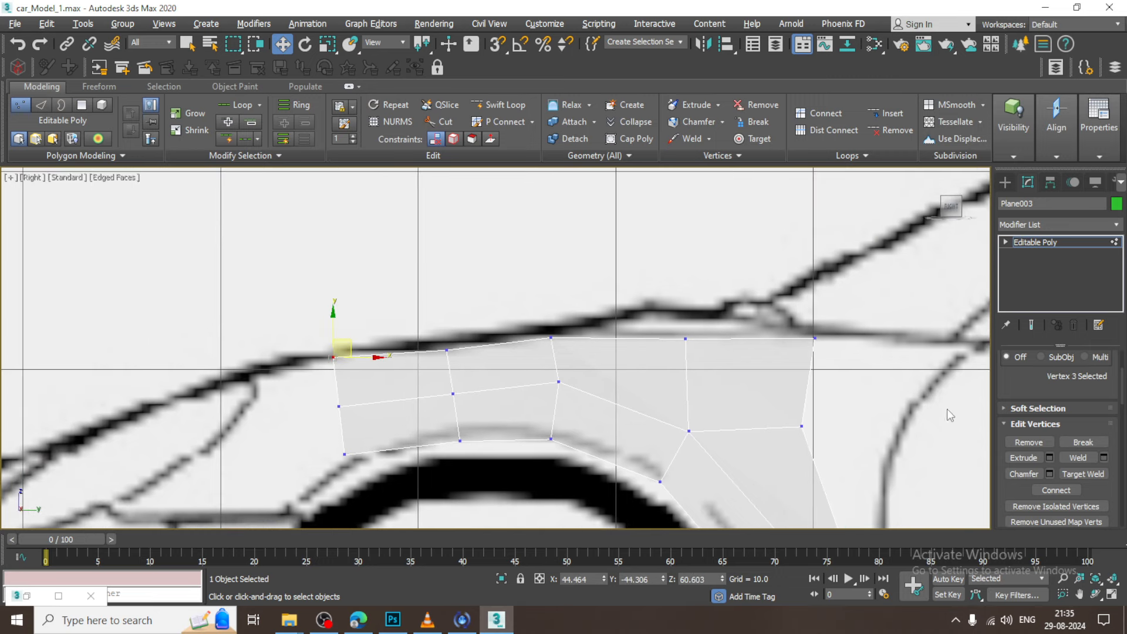
{"action": "key", "text": "2"}
{"action": "left_click_drag", "start_coordinate": [301, 351], "coordinate": [486, 513]}
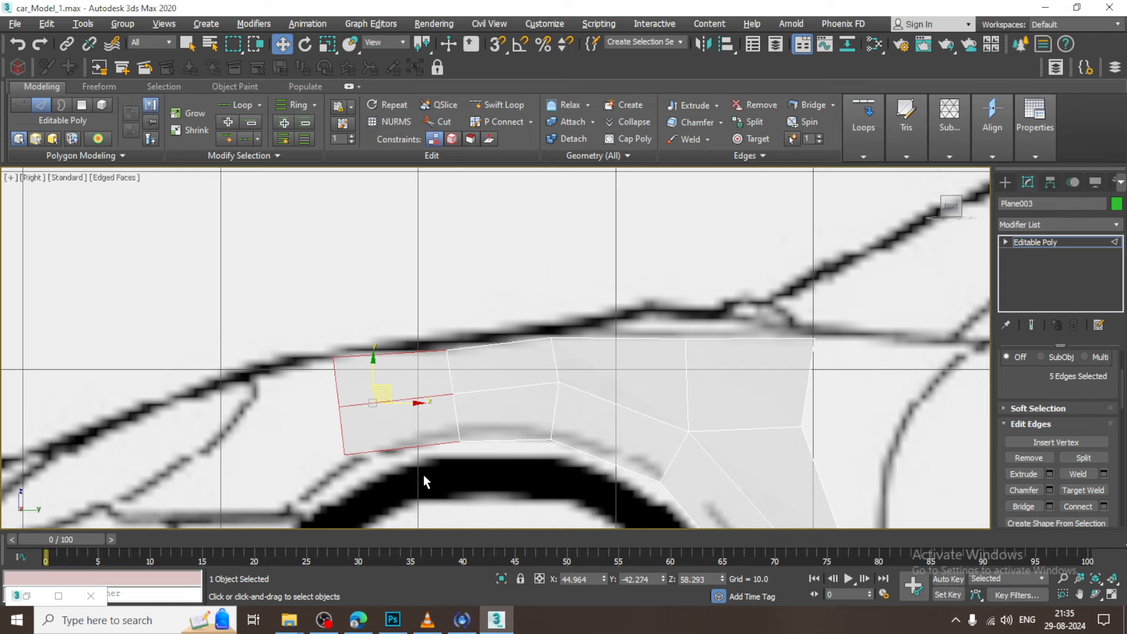
{"action": "left_click_drag", "start_coordinate": [424, 474], "coordinate": [483, 248], "text": "alt"}
{"action": "left_click_drag", "start_coordinate": [360, 404], "coordinate": [281, 411], "text": "shift"}
{"action": "key", "text": "1"}
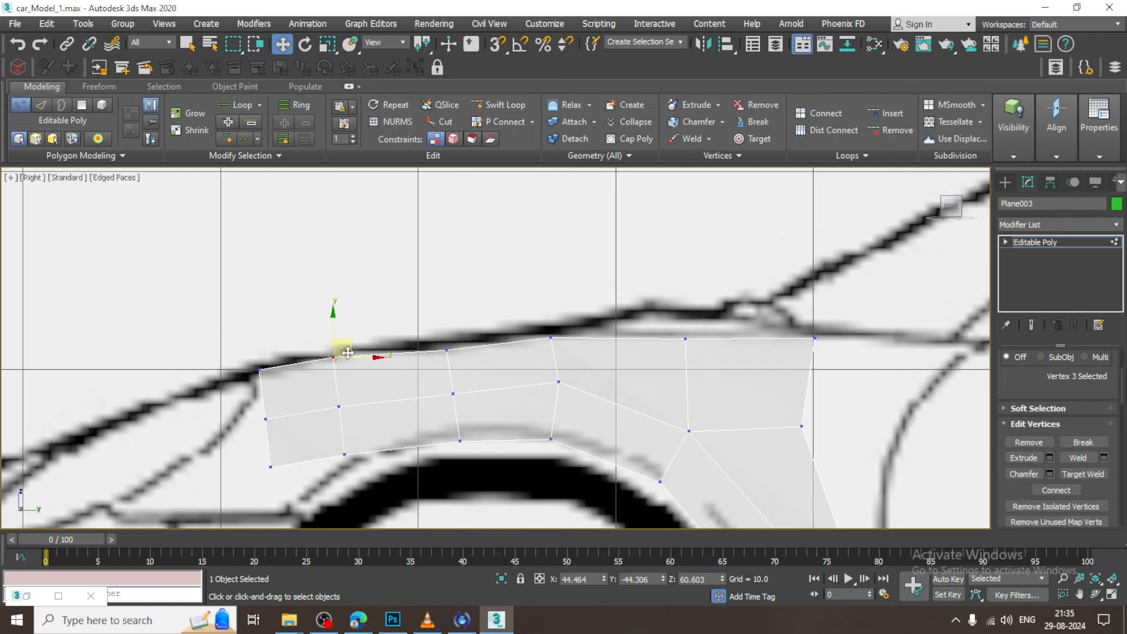
{"action": "left_click_drag", "start_coordinate": [347, 346], "coordinate": [348, 352]}
Show edged faces in the Perspective view and select the five edges along the fender's top border.
{"action": "left_click", "coordinate": [1006, 243]}
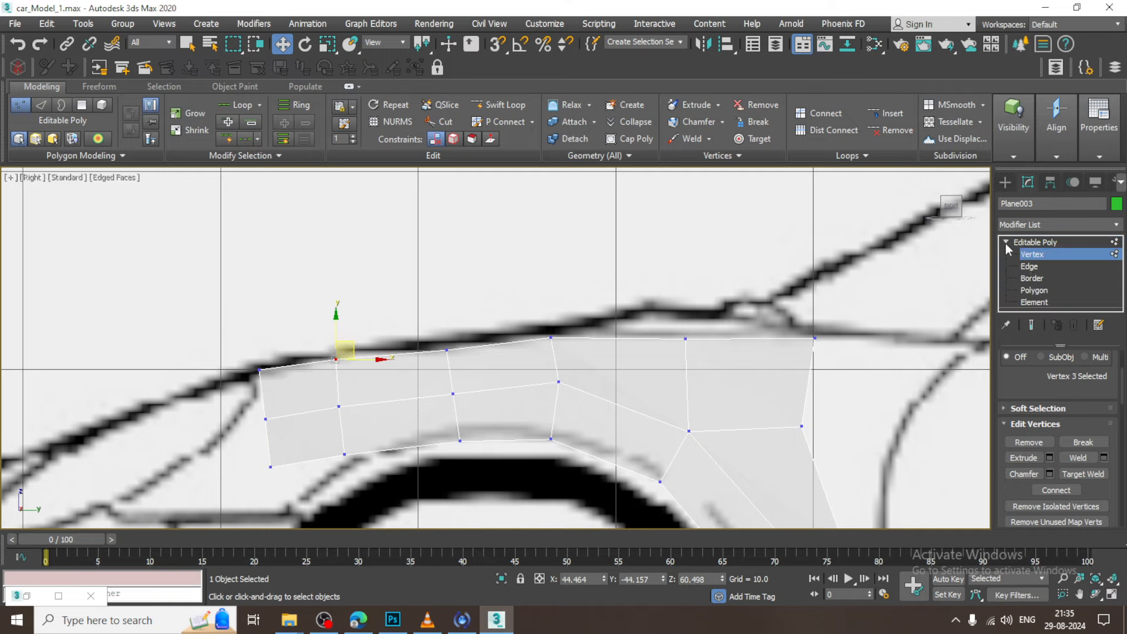
{"action": "left_click", "coordinate": [1030, 269]}
{"action": "key", "text": "alt+w"}
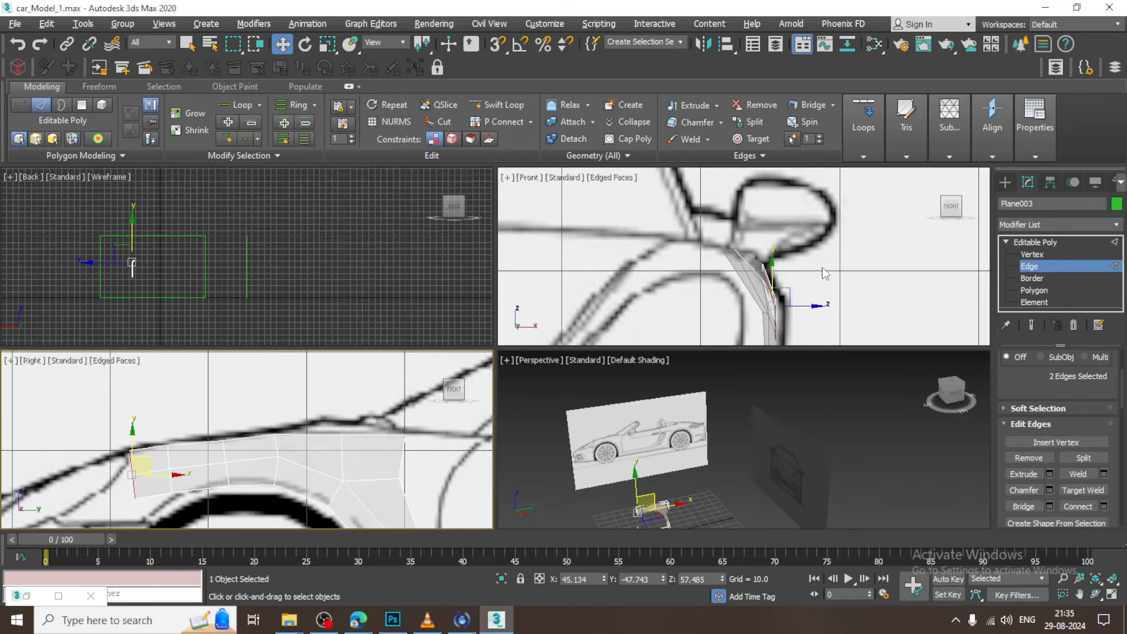
{"action": "key", "text": "alt+w"}
{"action": "key", "text": "alt+w"}
{"action": "key", "text": "alt+w"}
{"action": "scroll", "coordinate": [468, 344], "scroll_direction": "up", "scroll_amount": 3}
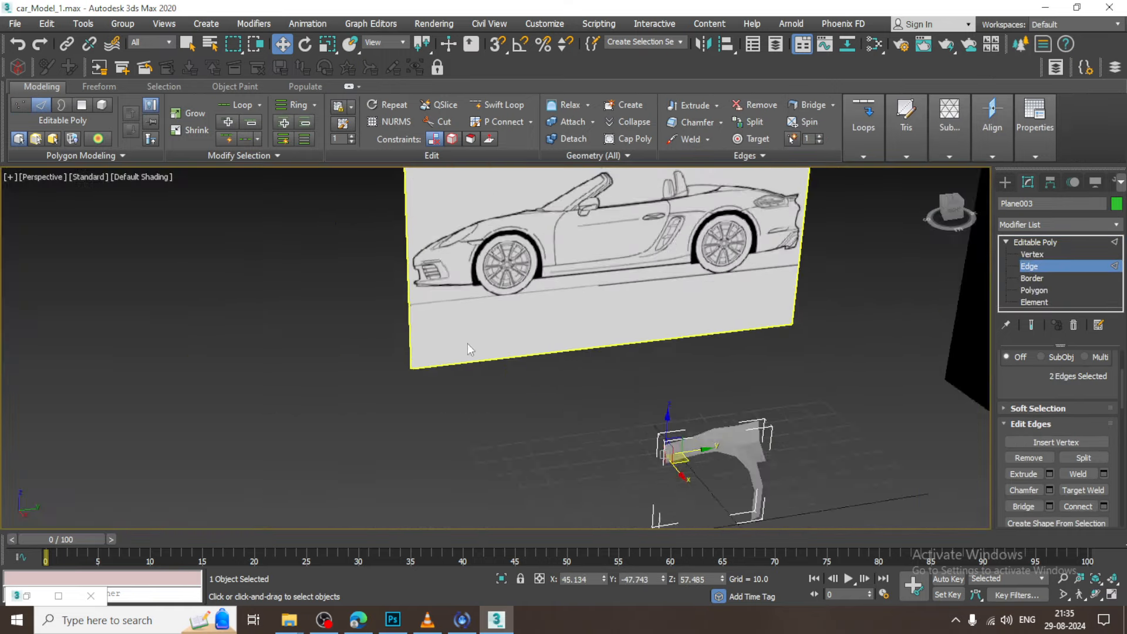
{"action": "scroll", "coordinate": [467, 343], "scroll_direction": "up", "scroll_amount": 2}
{"action": "middle_click_drag", "start_coordinate": [739, 382], "coordinate": [523, 245]}
{"action": "key", "text": "F4"}
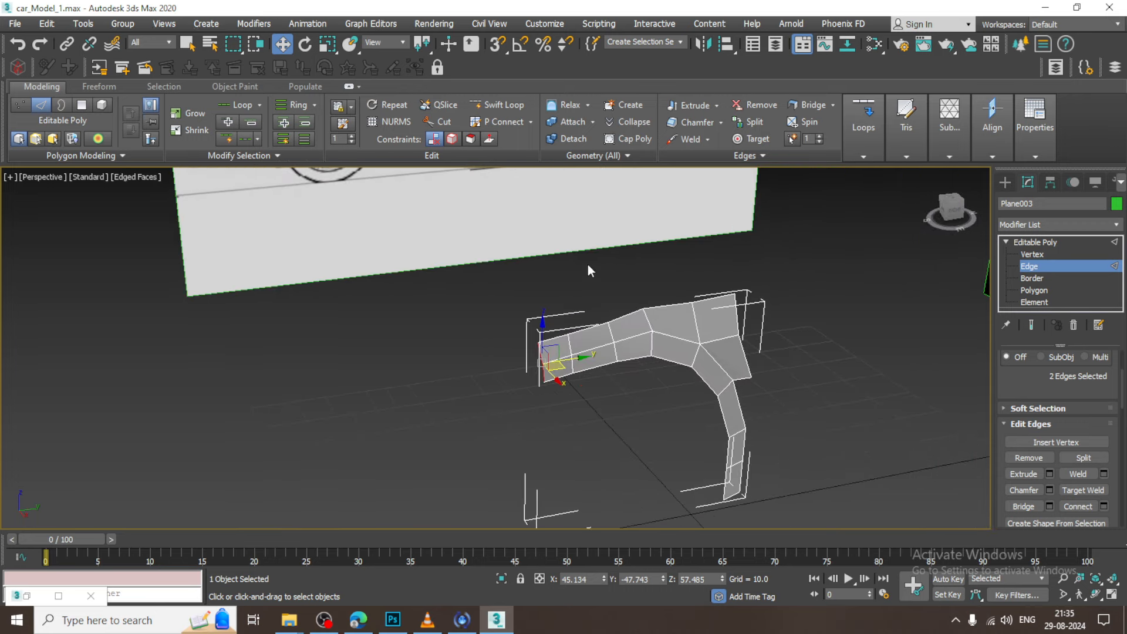
{"action": "left_click", "coordinate": [555, 341]}
{"action": "double_click", "coordinate": [586, 327]}
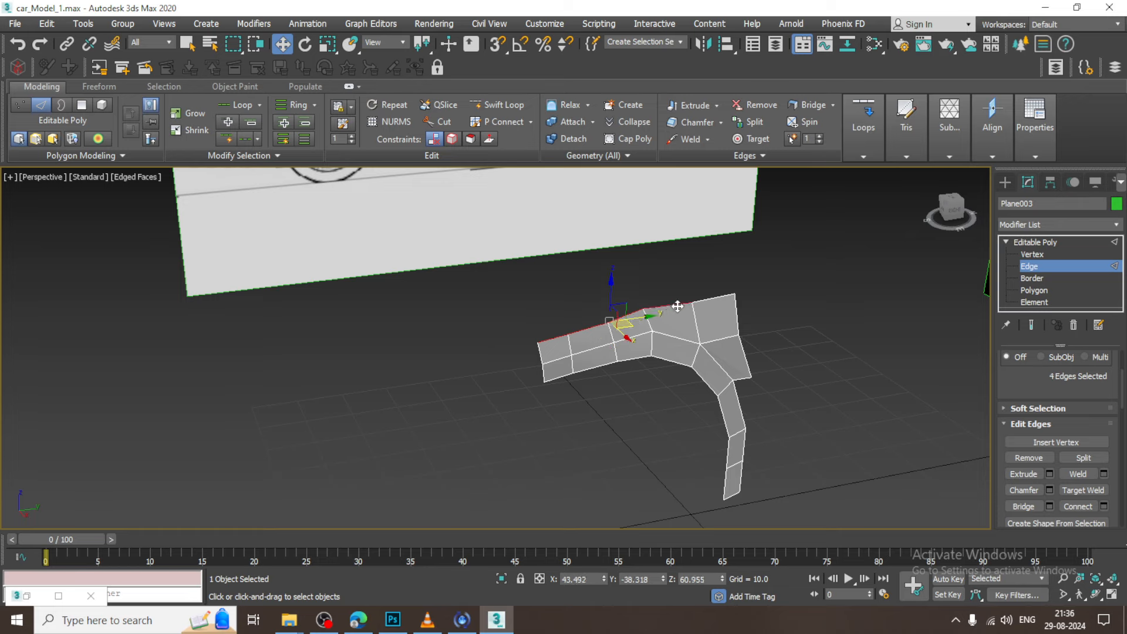
Extend the selected top edges inward toward the hood in the Front view, to about X 38.2.
{"action": "key", "text": "alt+w"}
{"action": "middle_click_drag", "start_coordinate": [374, 255], "coordinate": [364, 244]}
{"action": "key", "text": "alt+w"}
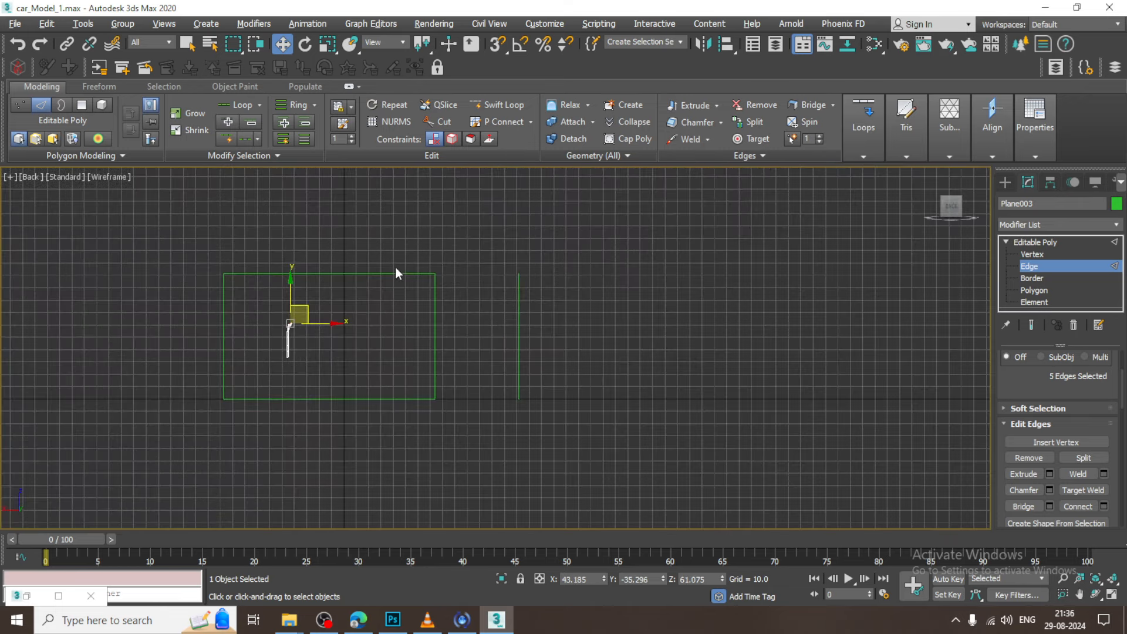
{"action": "scroll", "coordinate": [396, 268], "scroll_direction": "up", "scroll_amount": 3}
{"action": "middle_click_drag", "start_coordinate": [340, 330], "coordinate": [529, 324]}
{"action": "key", "text": "alt+w"}
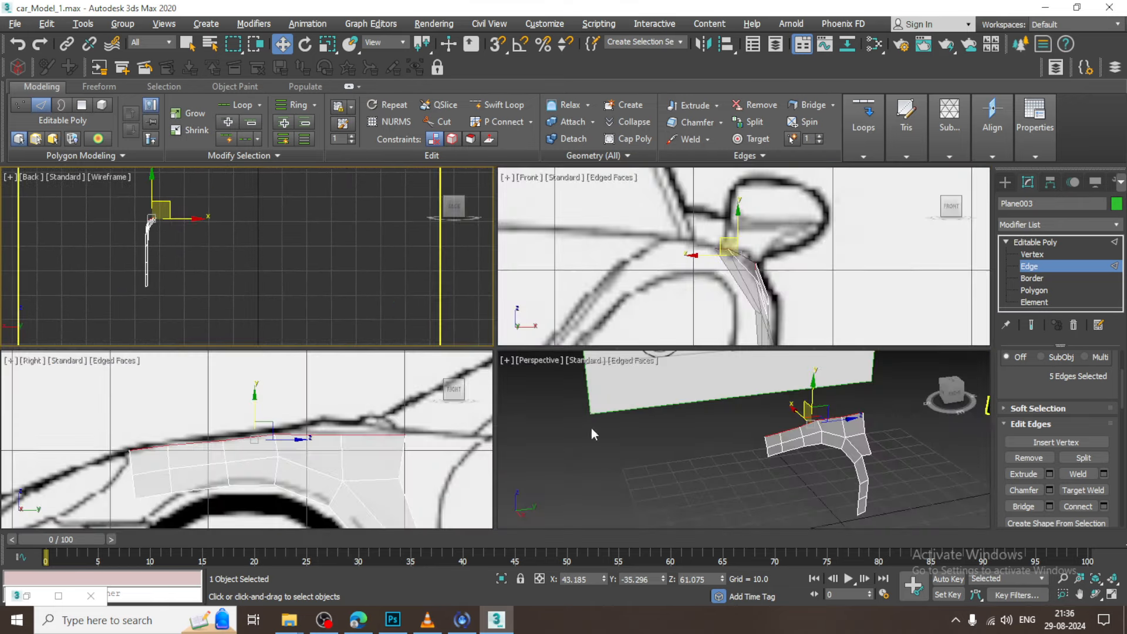
{"action": "middle_click_drag", "start_coordinate": [790, 293], "coordinate": [773, 289]}
{"action": "key", "text": "alt+w"}
{"action": "middle_click_drag", "start_coordinate": [471, 317], "coordinate": [520, 312]}
{"action": "left_click_drag", "start_coordinate": [542, 330], "coordinate": [440, 328], "text": "shift"}
{"action": "scroll", "coordinate": [440, 327], "scroll_direction": "down", "scroll_amount": 3}
{"action": "scroll", "coordinate": [546, 330], "scroll_direction": "up", "scroll_amount": 2}
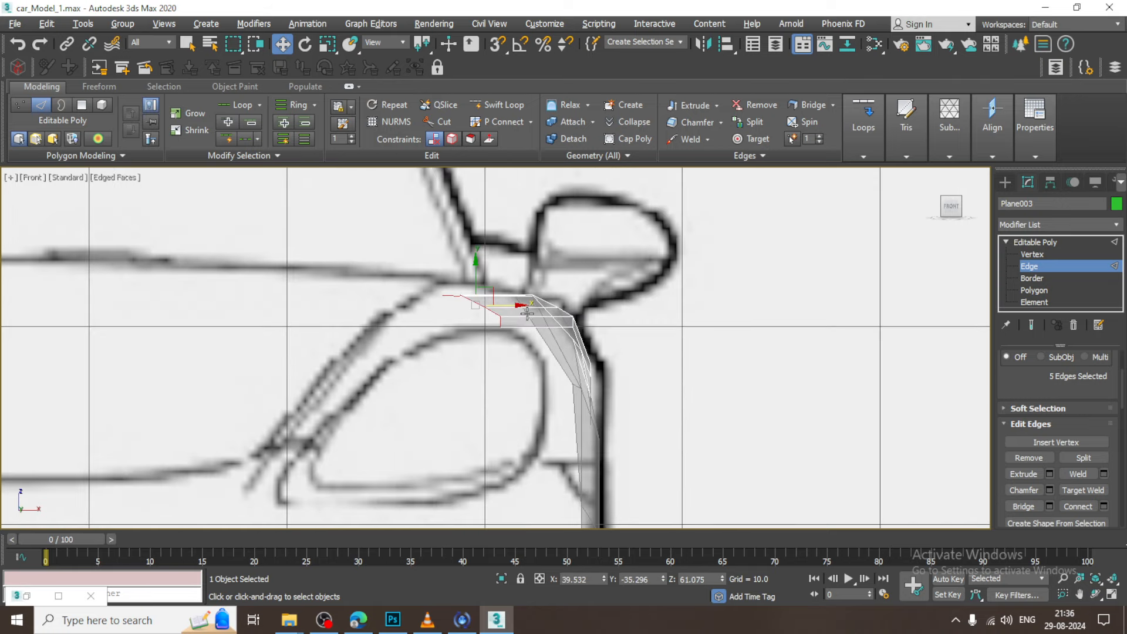
{"action": "mouse_move", "coordinate": [514, 306]}
{"action": "left_mouse_down", "text": "shift"}
{"action": "mouse_move", "coordinate": [498, 305]}
{"action": "mouse_move", "coordinate": [509, 305]}
{"action": "left_mouse_up", "text": "shift"}
Examine the new inner strip's outline from the Top view.
{"action": "key", "text": "alt+w"}
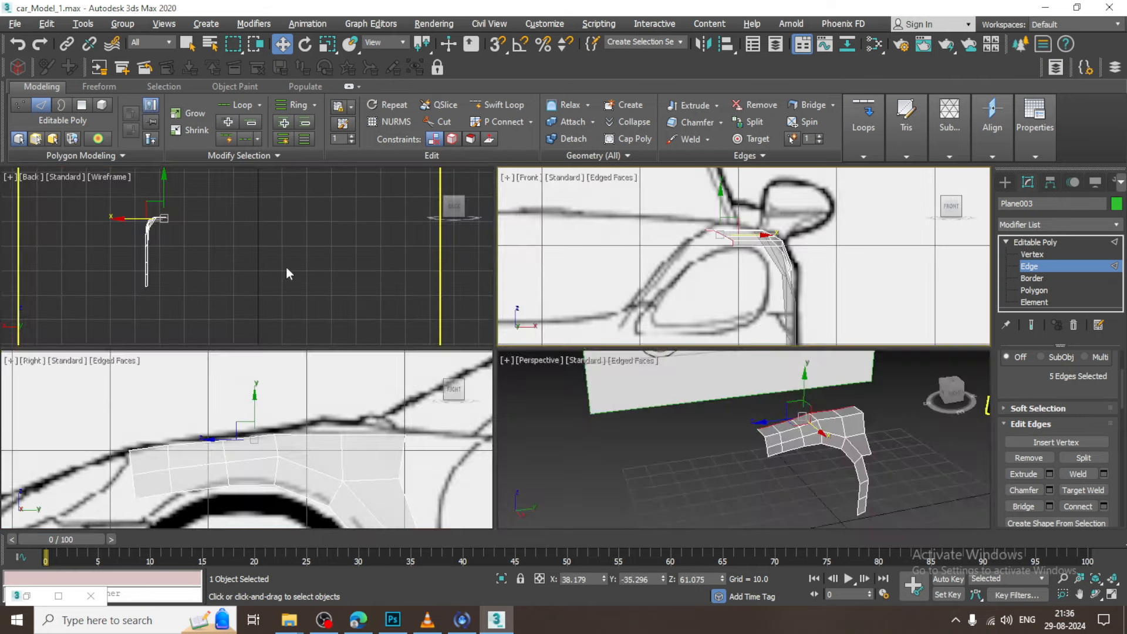
{"action": "middle_click", "coordinate": [286, 266]}
{"action": "key", "text": "alt+w"}
{"action": "middle_click_drag", "start_coordinate": [278, 255], "coordinate": [364, 284]}
{"action": "scroll", "coordinate": [346, 283], "scroll_direction": "up", "scroll_amount": 2}
{"action": "key", "text": "t"}
{"action": "scroll", "coordinate": [709, 322], "scroll_direction": "up", "scroll_amount": 2}
{"action": "scroll", "coordinate": [544, 415], "scroll_direction": "up", "scroll_amount": 1}
{"action": "key", "text": "r"}
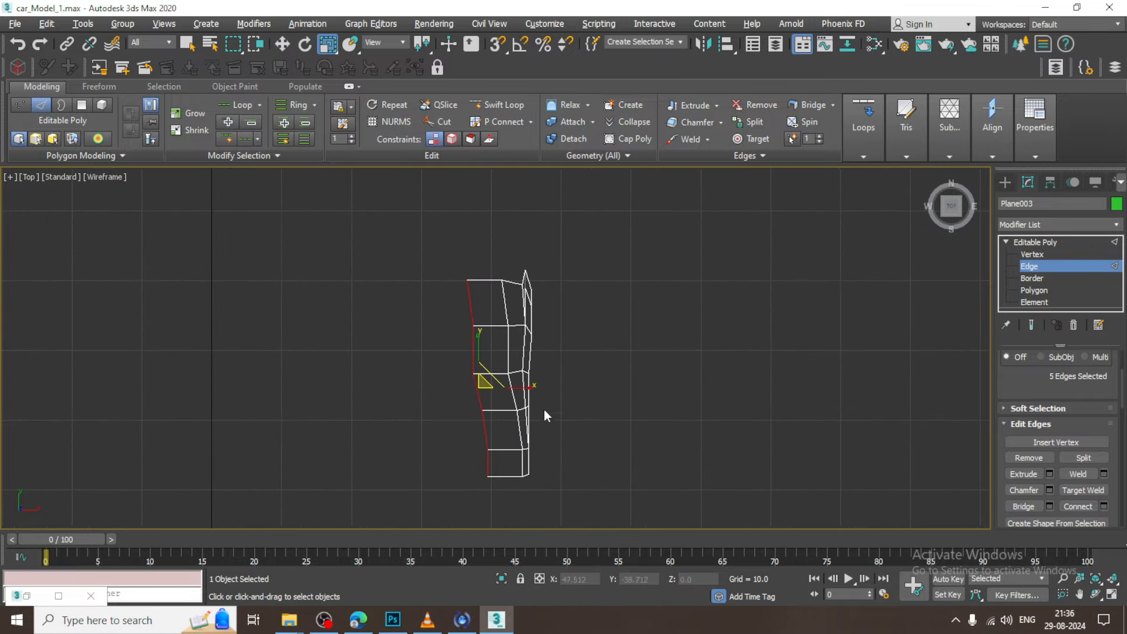
{"action": "key", "text": "w"}
{"action": "key", "text": "alt+w"}
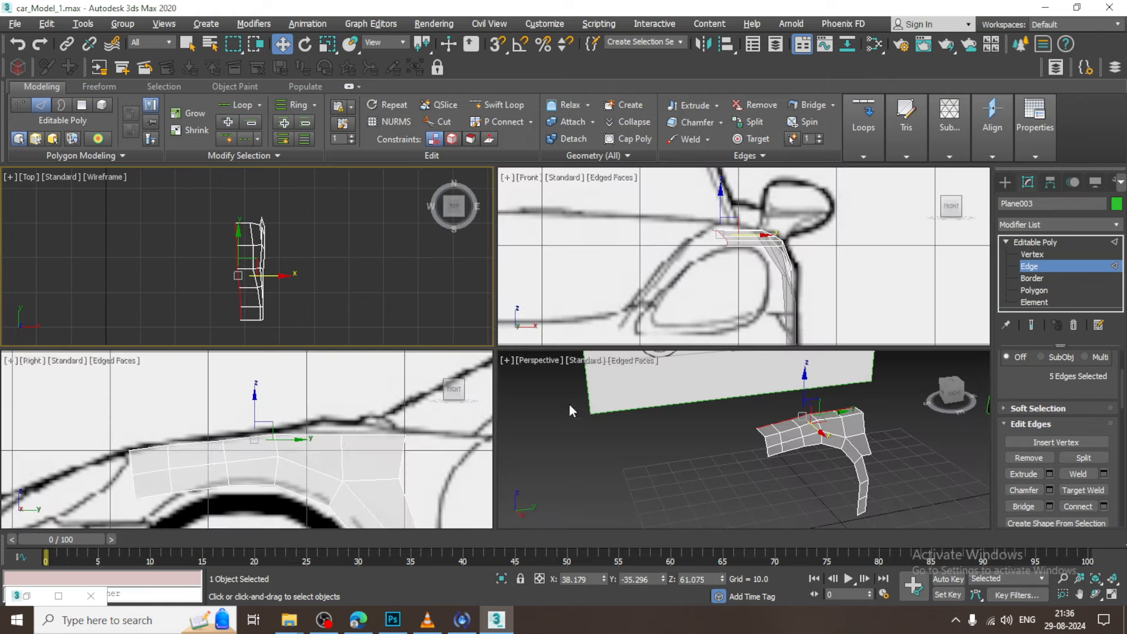
Move the six vertices at the fender's upper bend inward in the Front view, to about X 43.3.
{"action": "middle_click", "coordinate": [728, 302]}
{"action": "key", "text": "alt+w"}
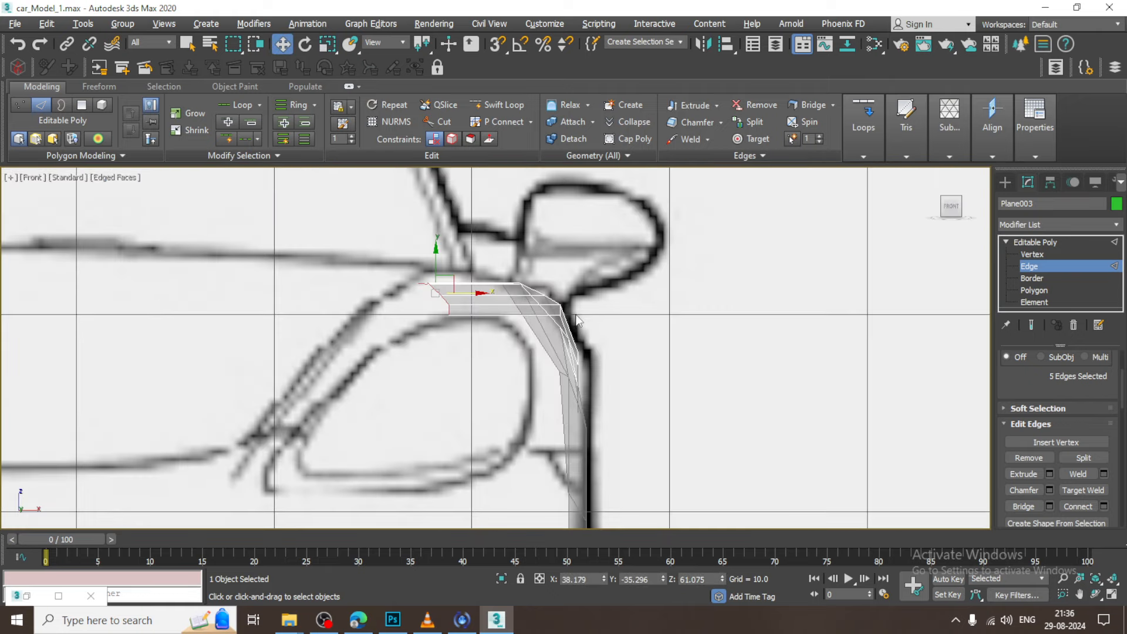
{"action": "key", "text": "1"}
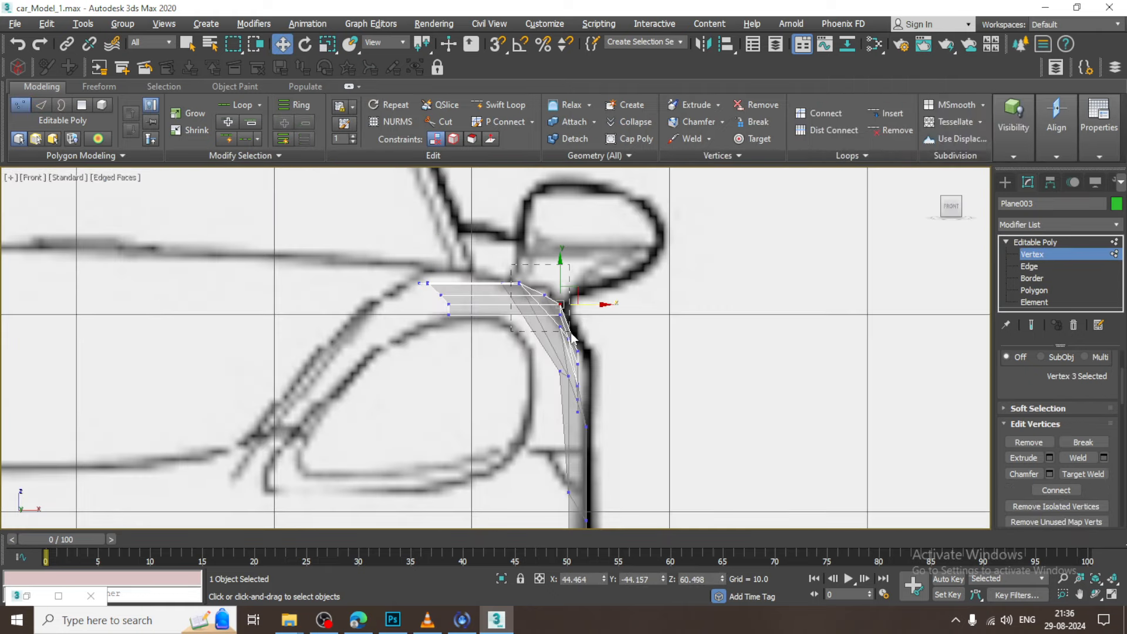
{"action": "left_click_drag", "start_coordinate": [573, 336], "coordinate": [580, 303]}
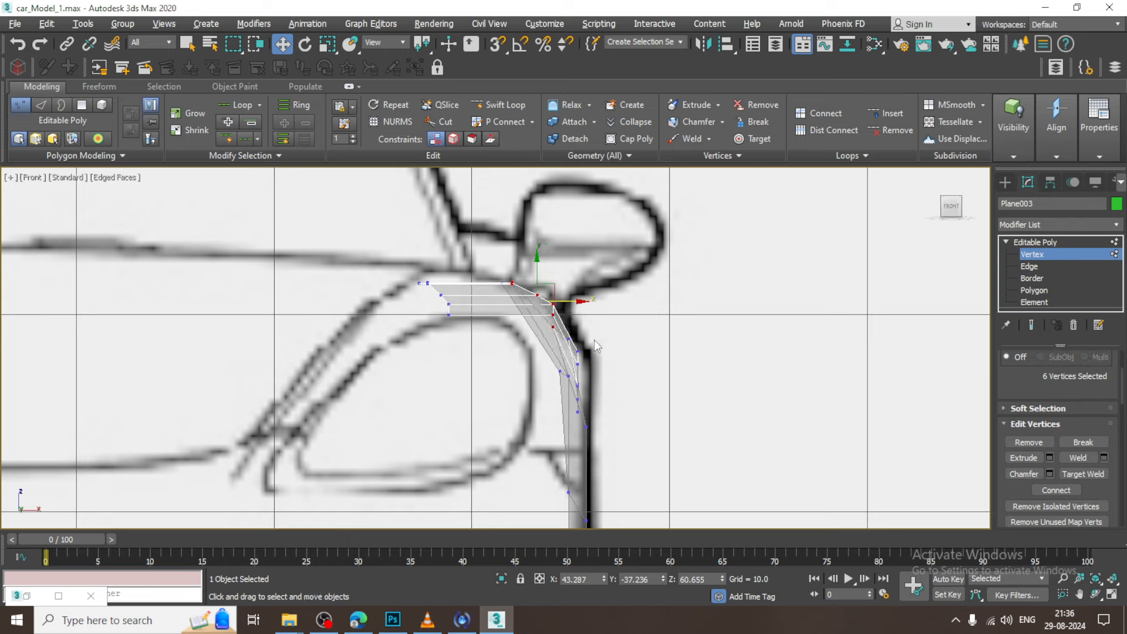
{"action": "key", "text": "1"}
{"action": "key", "text": "2"}
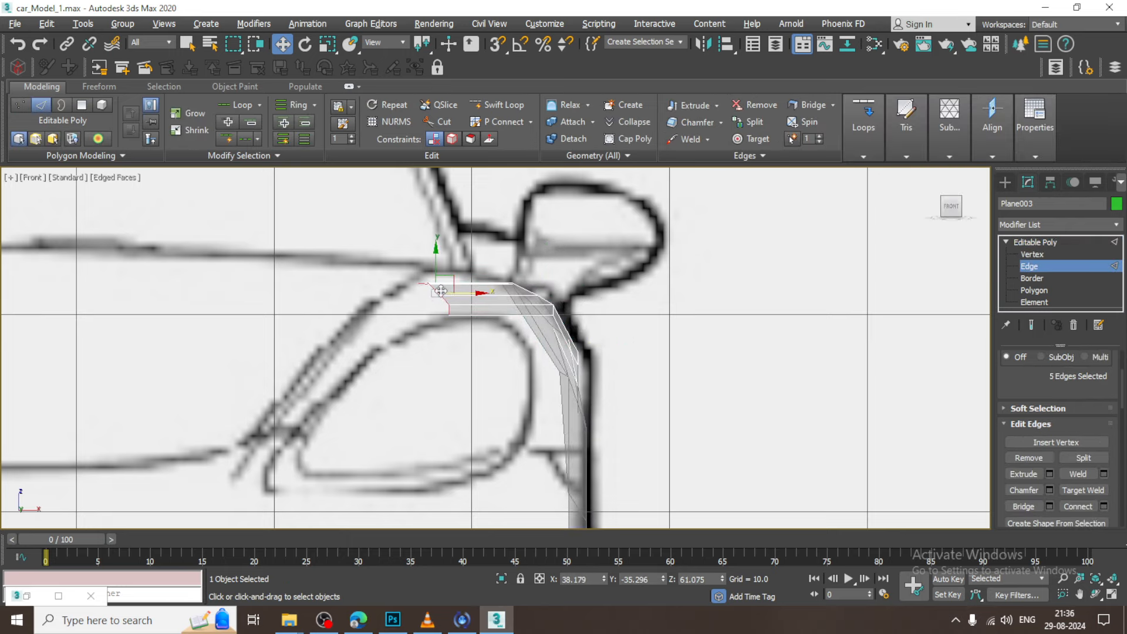
Extrude the five inner border edges further inward and down along the headlight outline in the Front view, to about X 33.7, Z 58.9.
{"action": "key", "text": "w"}
{"action": "left_click_drag", "start_coordinate": [456, 282], "coordinate": [367, 323], "text": "shift"}
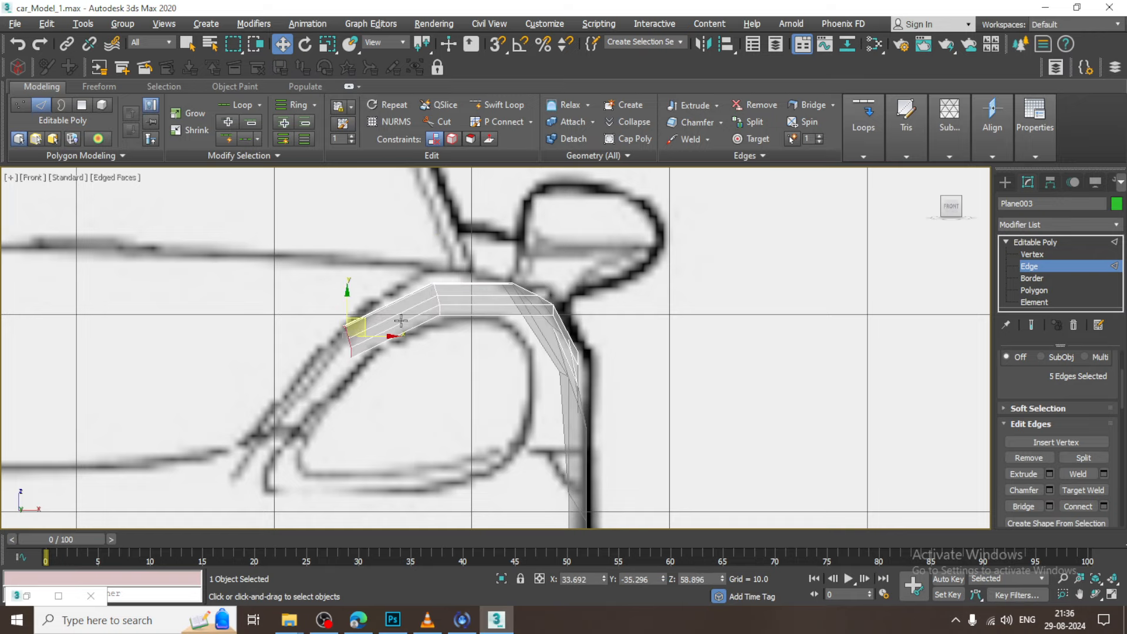
{"action": "scroll", "coordinate": [400, 315], "scroll_direction": "down", "scroll_amount": 5}
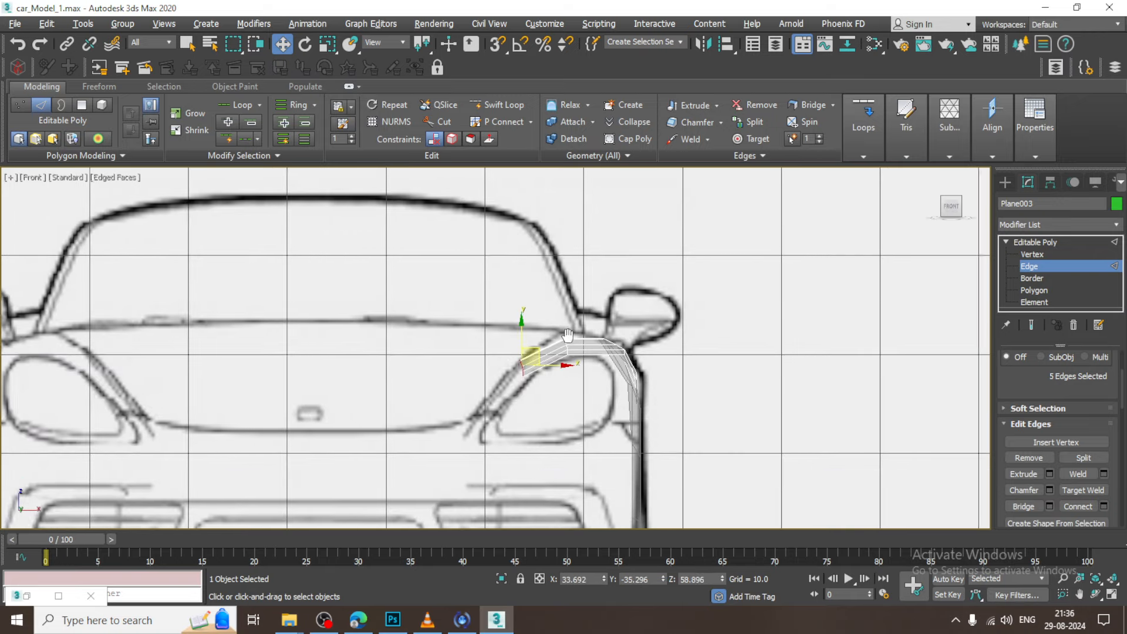
Raise the five inner border edges in the Right view, to about Z 59.9.
{"action": "key", "text": "alt+w"}
{"action": "middle_click_drag", "start_coordinate": [852, 441], "coordinate": [845, 442]}
{"action": "key", "text": "alt+w"}
{"action": "mouse_move", "coordinate": [662, 382]}
{"action": "middle_mouse_down", "text": "alt"}
{"action": "mouse_move", "coordinate": [751, 375]}
{"action": "mouse_move", "coordinate": [687, 374]}
{"action": "mouse_move", "coordinate": [738, 354]}
{"action": "mouse_move", "coordinate": [657, 368]}
{"action": "middle_mouse_up", "text": "alt"}
{"action": "key", "text": "alt+w"}
{"action": "middle_click", "coordinate": [349, 468]}
{"action": "key", "text": "alt+w"}
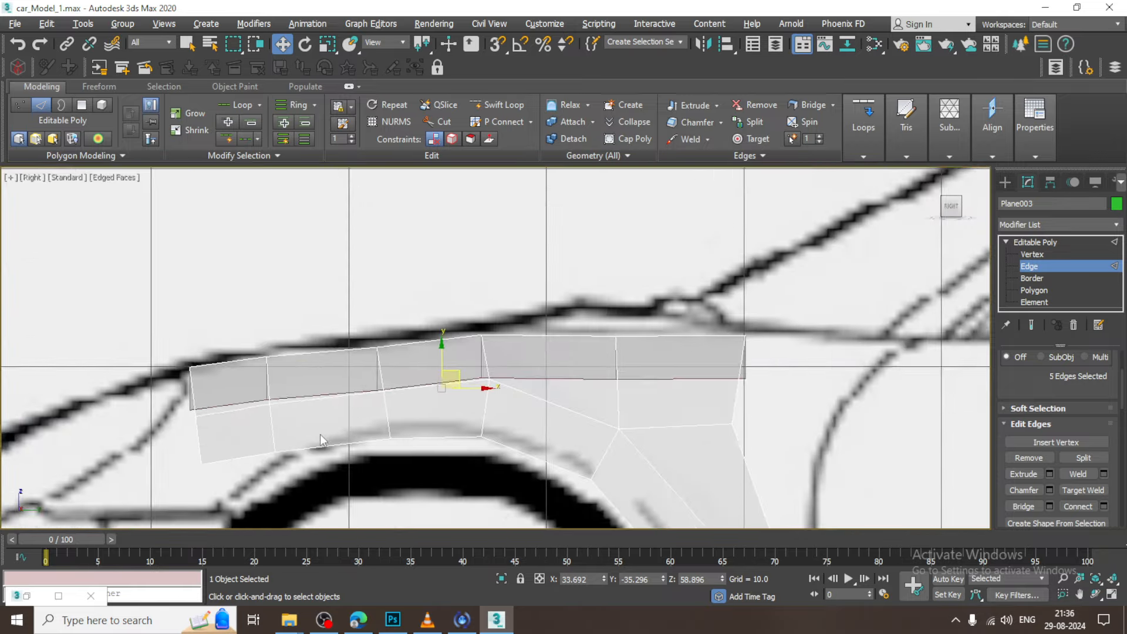
{"action": "left_click_drag", "start_coordinate": [434, 360], "coordinate": [435, 351]}
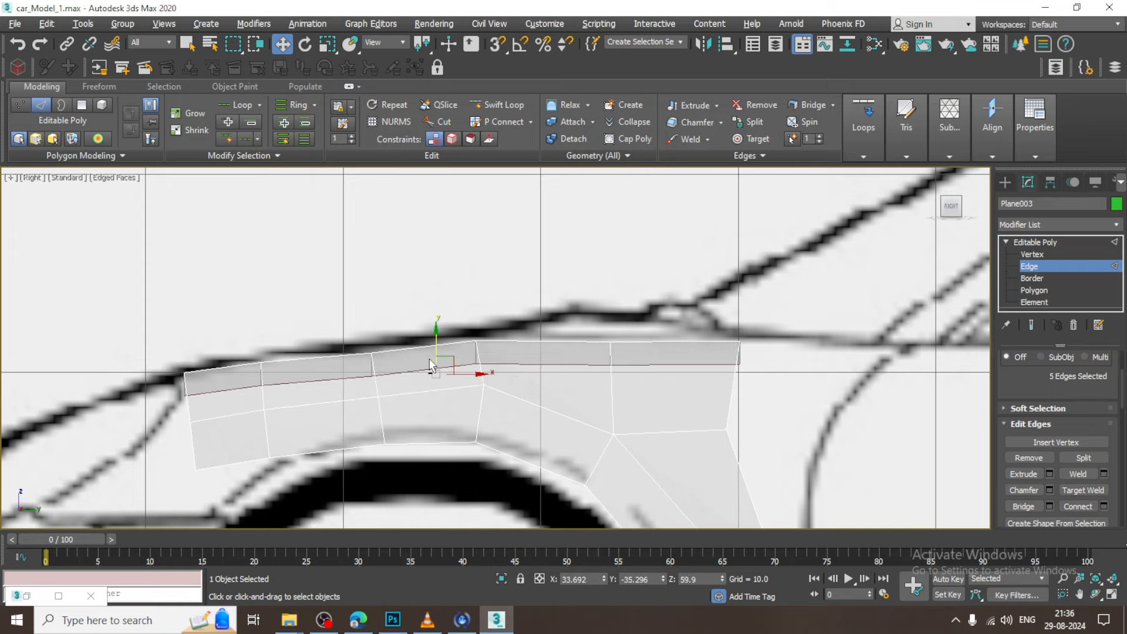
Raise the five inner border edges further in the Front view, level with the neighbouring row of the strip.
{"action": "key", "text": "alt+w"}
{"action": "middle_click", "coordinate": [754, 276]}
{"action": "key", "text": "alt+w"}
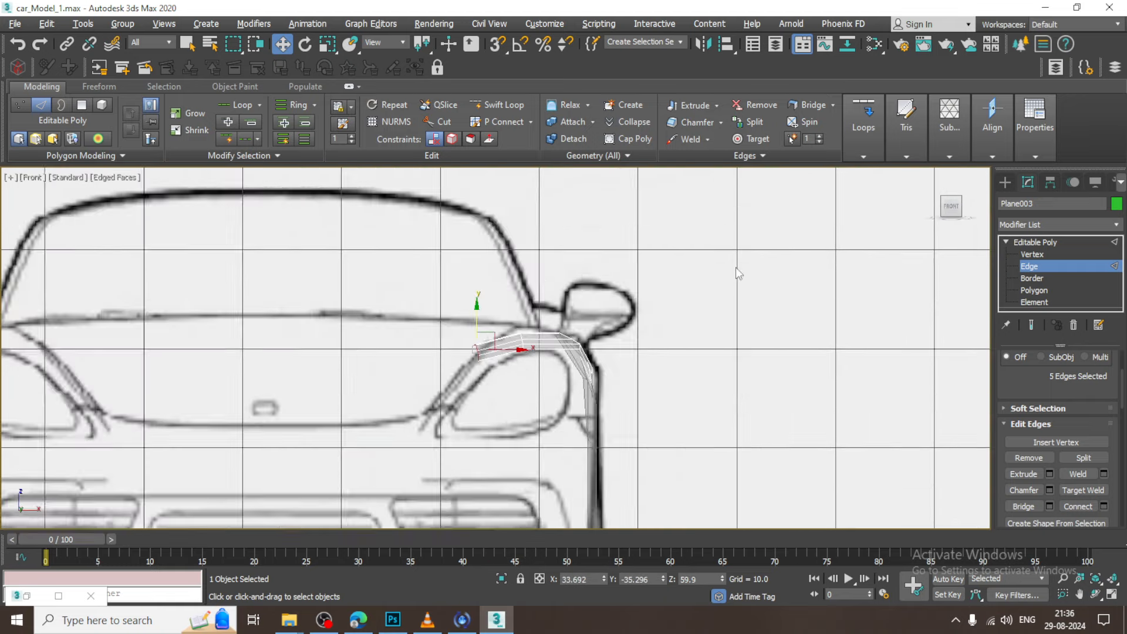
{"action": "scroll", "coordinate": [735, 266], "scroll_direction": "up", "scroll_amount": 5}
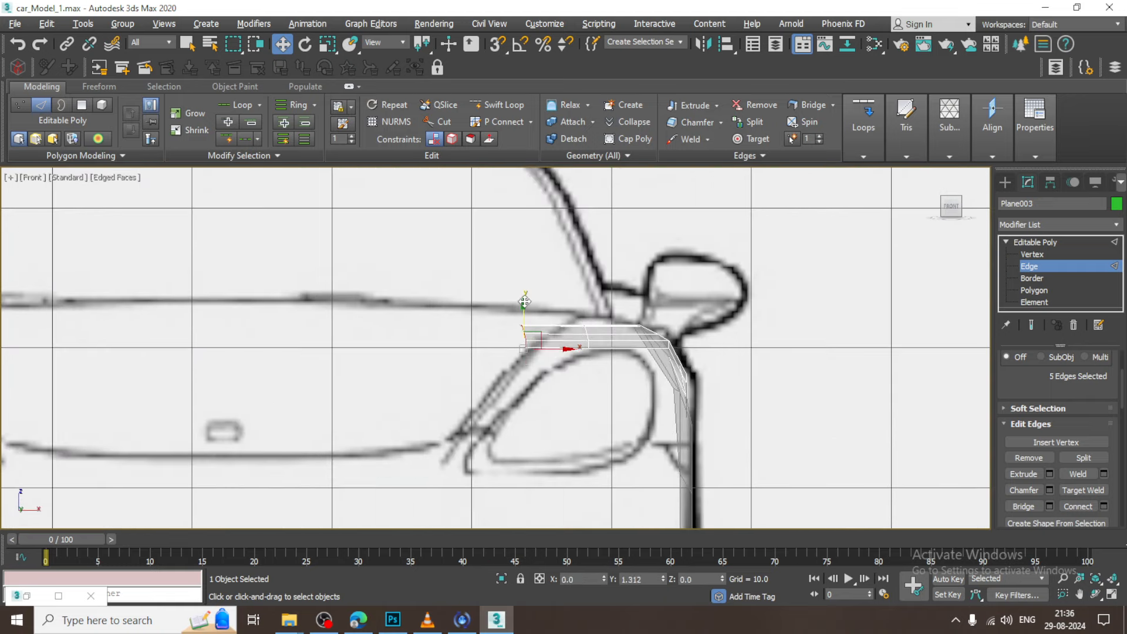
{"action": "left_click_drag", "start_coordinate": [525, 301], "coordinate": [524, 307]}
Select the three rear edges of the fender's upper part and extrude them rearward about 5.4 units in the Right view.
{"action": "middle_click_drag", "start_coordinate": [554, 320], "coordinate": [545, 316]}
{"action": "key", "text": "alt+w"}
{"action": "key", "text": "alt+w"}
{"action": "middle_click_drag", "start_coordinate": [423, 416], "coordinate": [459, 324]}
{"action": "key", "text": "2"}
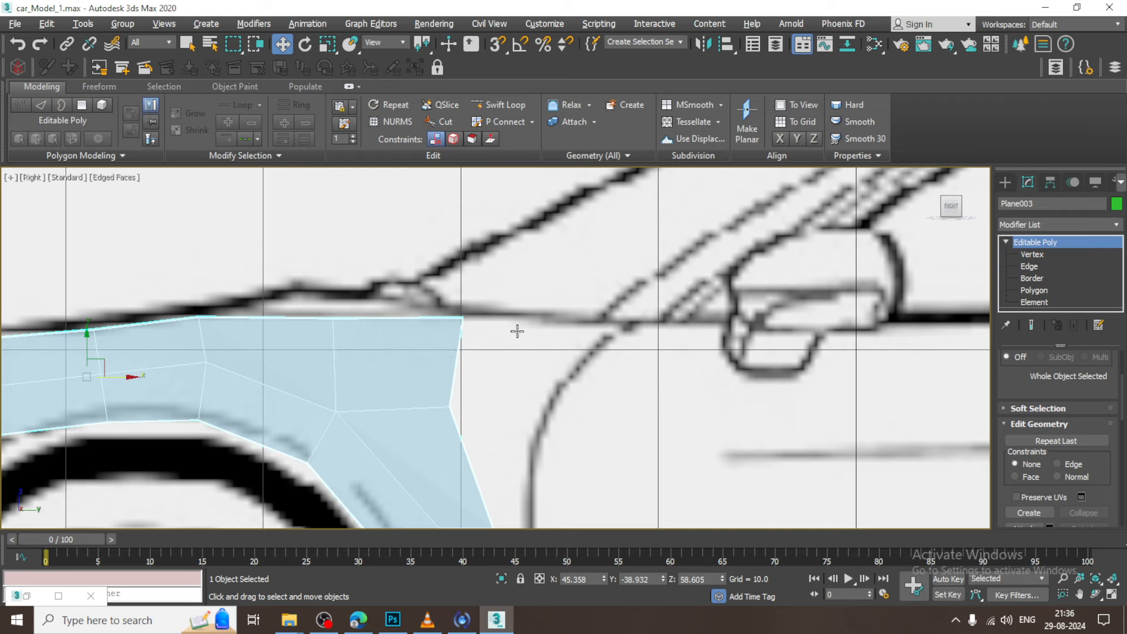
{"action": "key", "text": "2"}
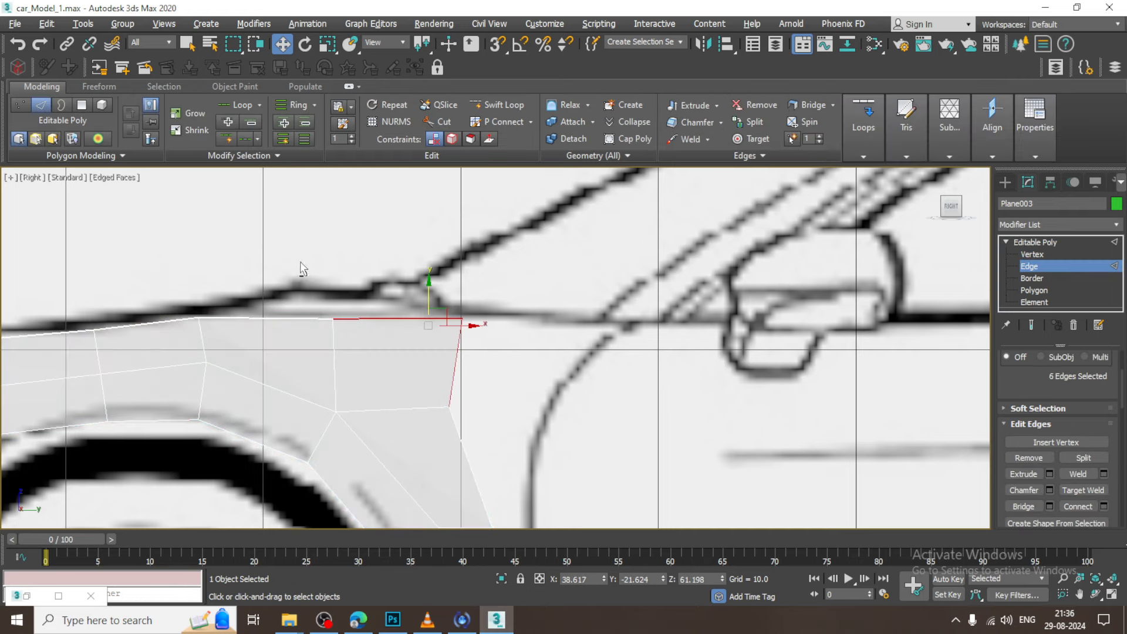
{"action": "left_click_drag", "start_coordinate": [300, 262], "coordinate": [413, 432], "text": "alt"}
{"action": "left_click_drag", "start_coordinate": [492, 337], "coordinate": [599, 333], "text": "shift"}
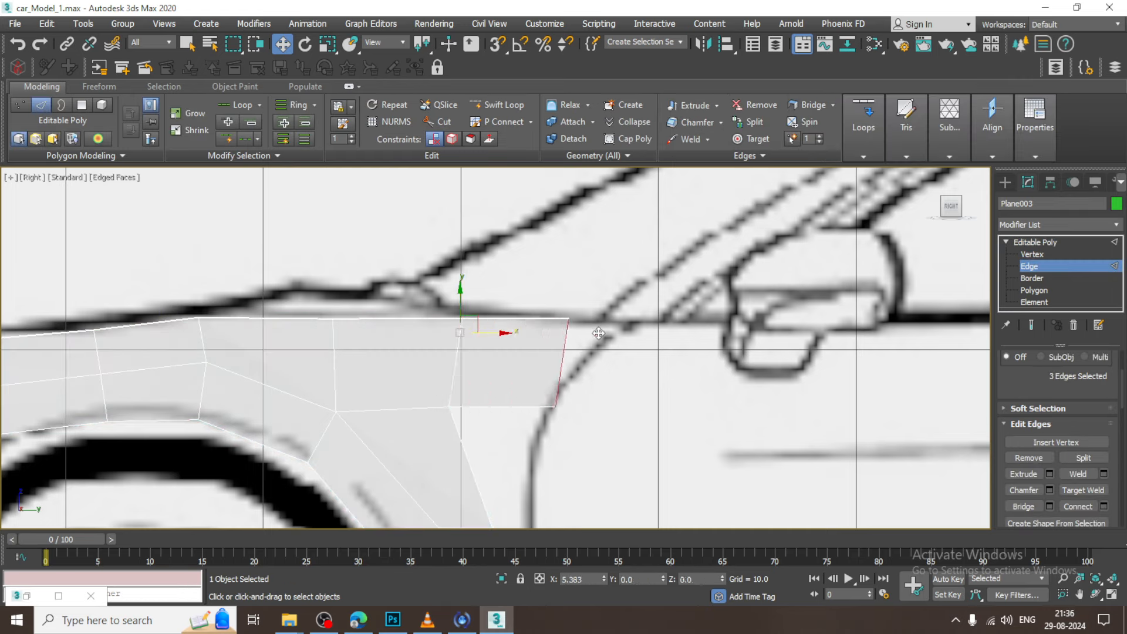
Examine the extended fender mesh in the Perspective and Front views.
{"action": "key", "text": "1"}
{"action": "key", "text": "alt+w"}
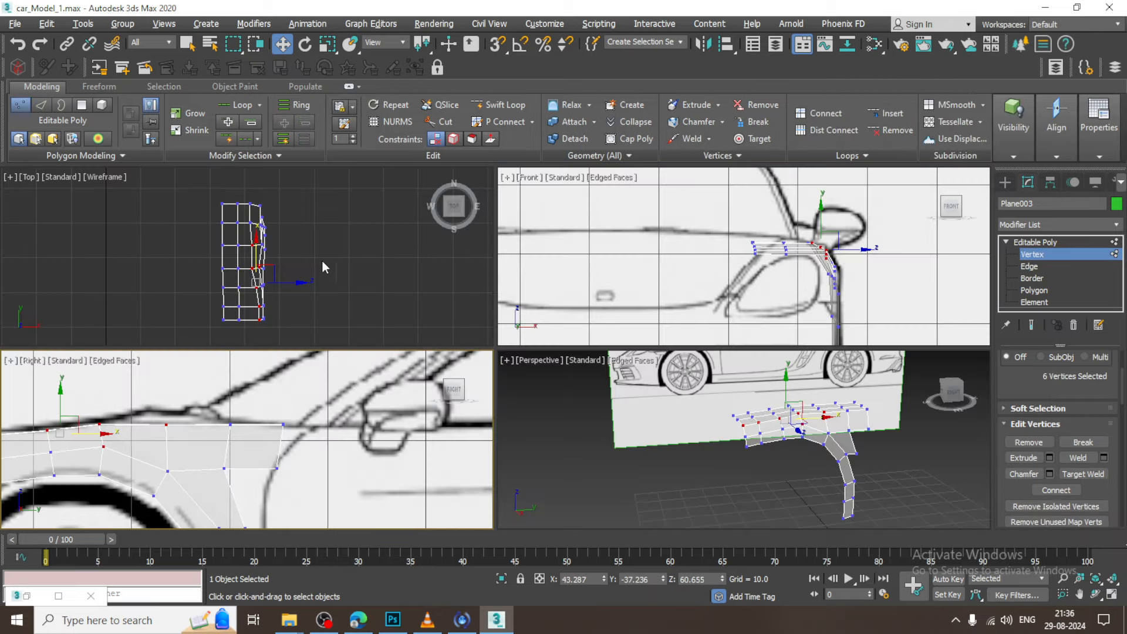
{"action": "middle_click", "coordinate": [787, 436]}
{"action": "key", "text": "alt+w"}
{"action": "mouse_move", "coordinate": [660, 369]}
{"action": "middle_mouse_down", "text": "alt"}
{"action": "mouse_move", "coordinate": [716, 382]}
{"action": "mouse_move", "coordinate": [673, 375]}
{"action": "middle_mouse_up", "text": "alt"}
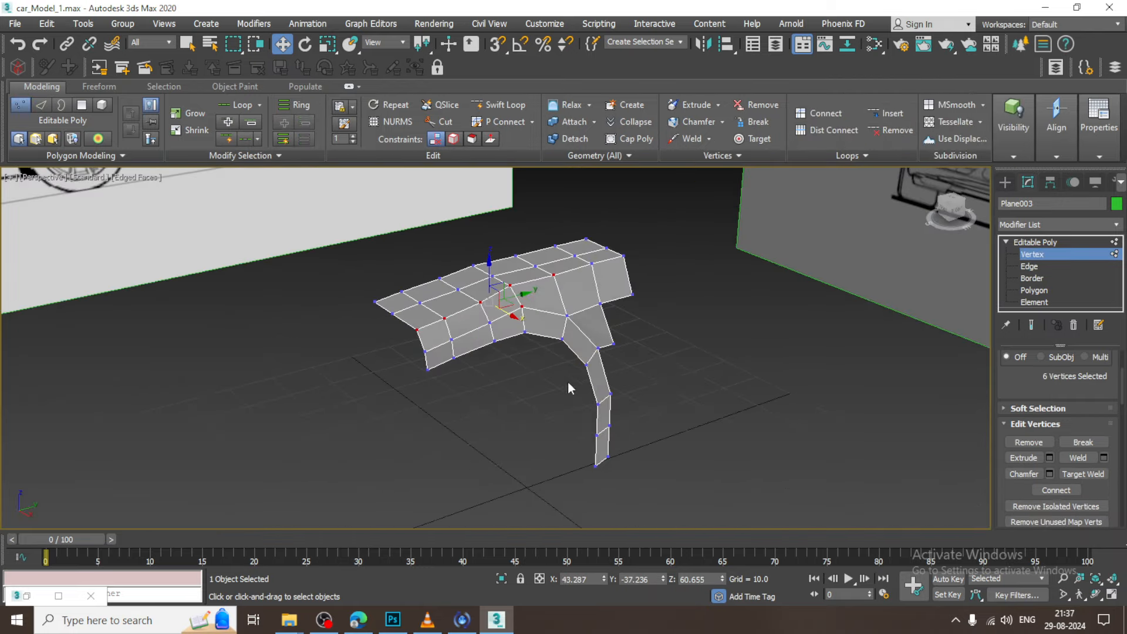
{"action": "left_click", "coordinate": [325, 618]}
{"action": "left_click", "coordinate": [327, 619]}
{"action": "key", "text": "alt+w"}
{"action": "key", "text": "alt+w"}
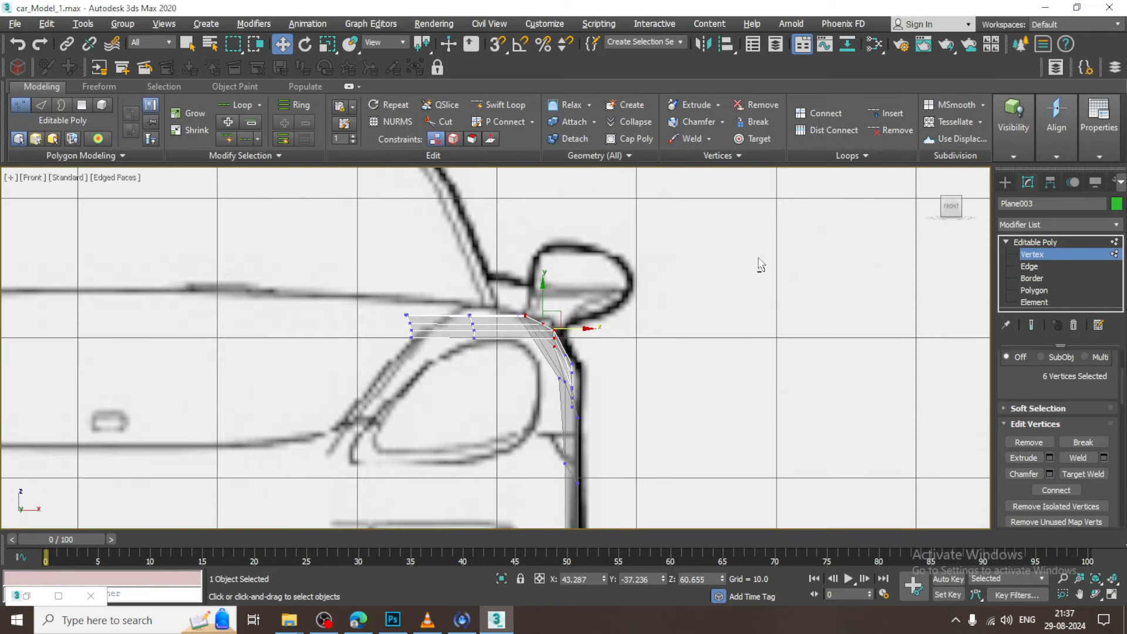
{"action": "key", "text": "alt+x"}
{"action": "key", "text": "alt+x"}
{"action": "middle_click_drag", "start_coordinate": [703, 392], "coordinate": [713, 381]}
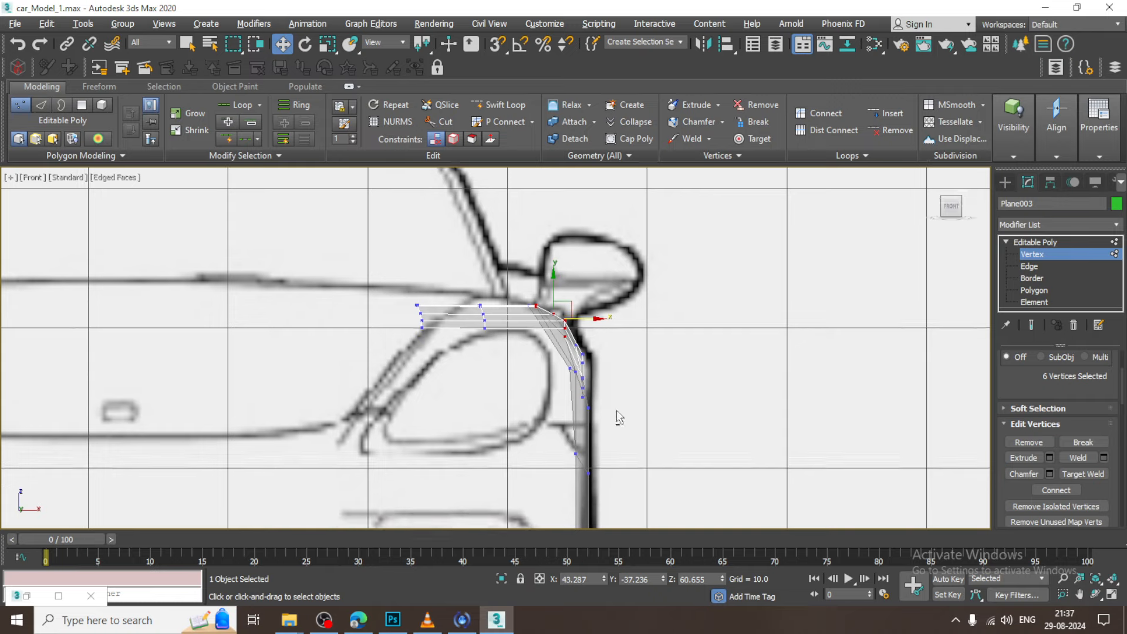
Select the three rear border edges below the fender's notch and extrude them rearward in the Right view, to about Y -16.8.
{"action": "key", "text": "alt+w"}
{"action": "middle_click_drag", "start_coordinate": [407, 462], "coordinate": [378, 453]}
{"action": "key", "text": "alt+w"}
{"action": "middle_click_drag", "start_coordinate": [452, 382], "coordinate": [469, 176]}
{"action": "middle_click_drag", "start_coordinate": [510, 259], "coordinate": [535, 436]}
{"action": "scroll", "coordinate": [516, 320], "scroll_direction": "down", "scroll_amount": 5}
{"action": "key", "text": "2"}
{"action": "left_click", "coordinate": [460, 385]}
{"action": "key", "text": "alt+x"}
{"action": "scroll", "coordinate": [517, 332], "scroll_direction": "up", "scroll_amount": 2}
{"action": "left_click", "coordinate": [519, 428], "text": "ctrl"}
{"action": "left_click", "coordinate": [520, 473], "text": "ctrl"}
{"action": "left_click_drag", "start_coordinate": [540, 440], "coordinate": [564, 439], "text": "shift"}
{"action": "scroll", "coordinate": [550, 417], "scroll_direction": "up", "scroll_amount": 3}
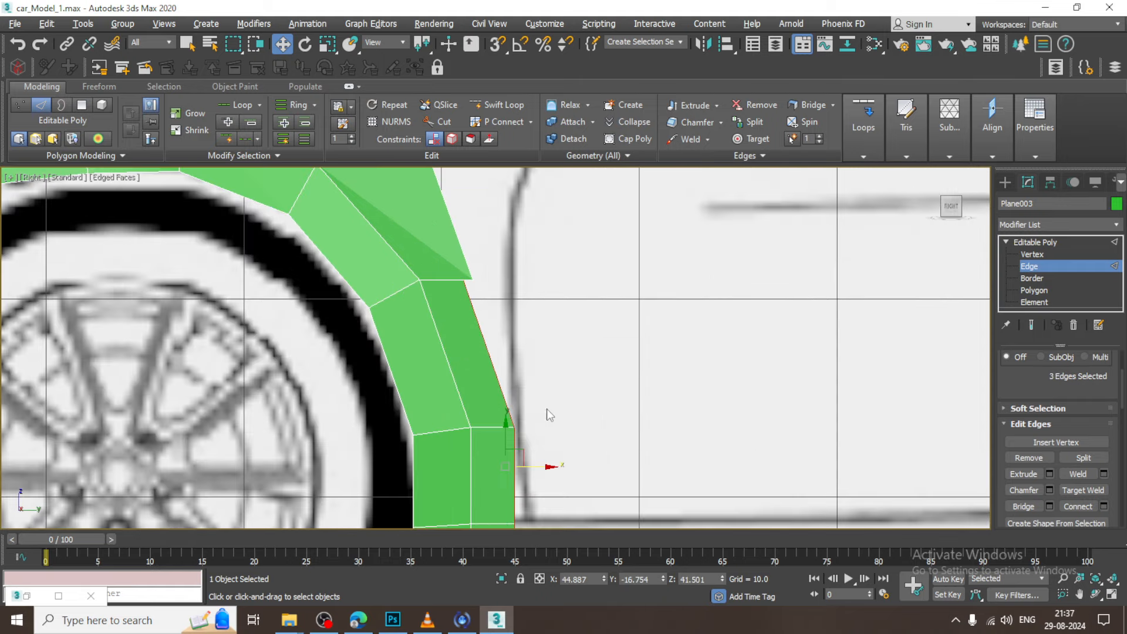
Weld the two vertices where the new lower strip meets the fender's rear corner.
{"action": "key", "text": "1"}
{"action": "left_click_drag", "start_coordinate": [443, 250], "coordinate": [500, 304]}
{"action": "right_click", "coordinate": [467, 279]}
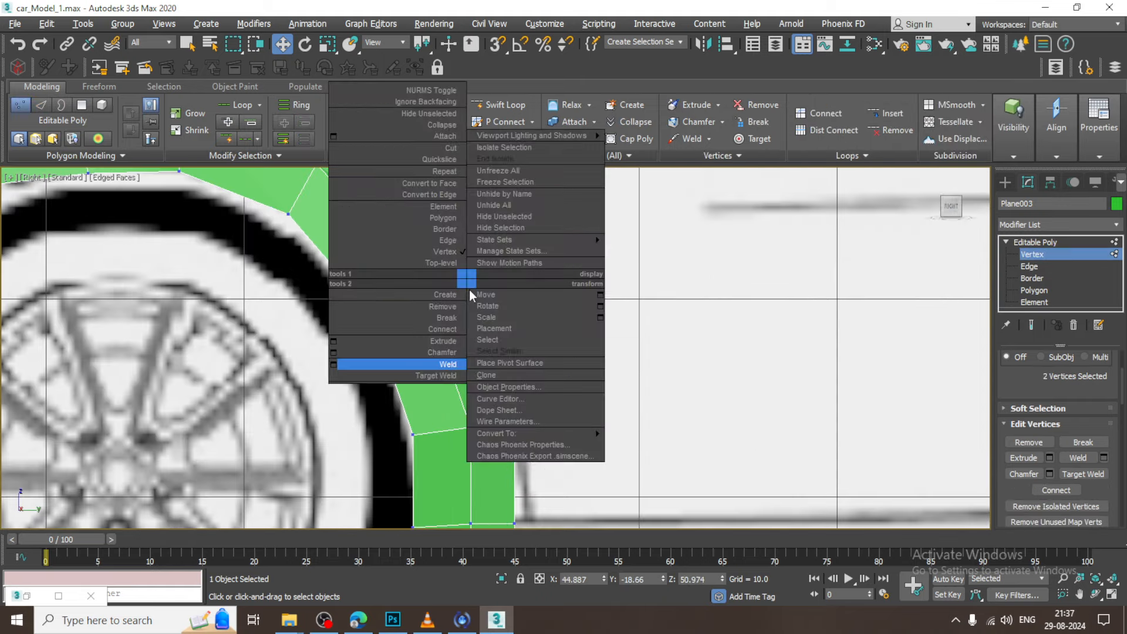
{"action": "left_click", "coordinate": [455, 365]}
Move the welded rear vertex rearward to about Y -17.0 and make the mesh see-through to match the blueprint.
{"action": "middle_click_drag", "start_coordinate": [556, 389], "coordinate": [548, 283]}
{"action": "scroll", "coordinate": [548, 283], "scroll_direction": "down", "scroll_amount": 3}
{"action": "scroll", "coordinate": [458, 282], "scroll_direction": "up", "scroll_amount": 3}
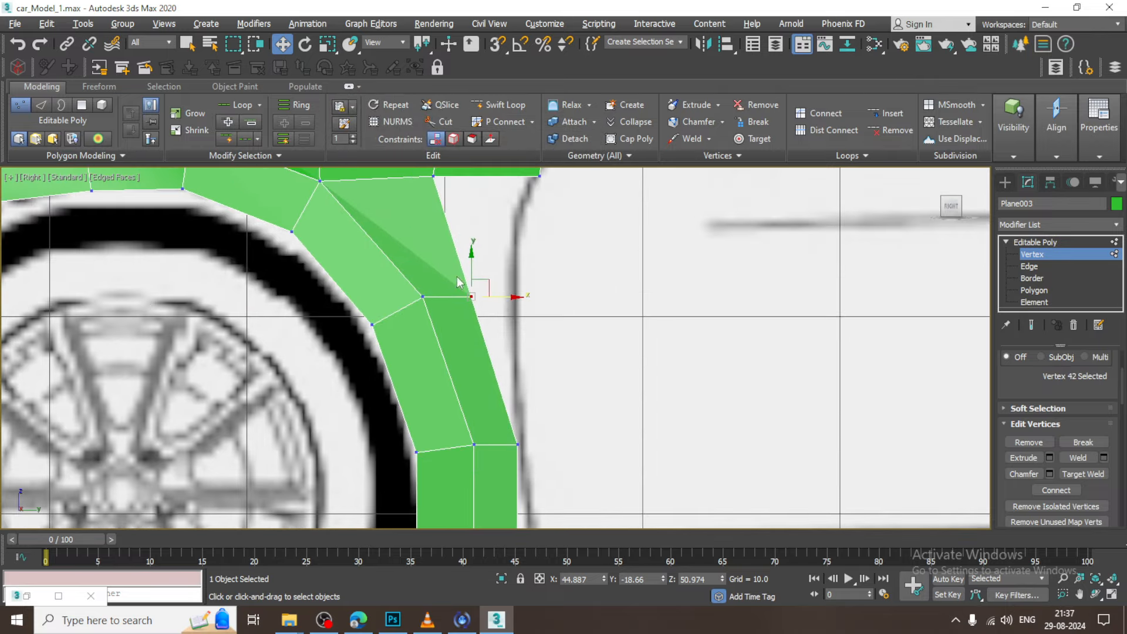
{"action": "left_click_drag", "start_coordinate": [497, 295], "coordinate": [517, 295]}
{"action": "key", "text": "alt+x"}
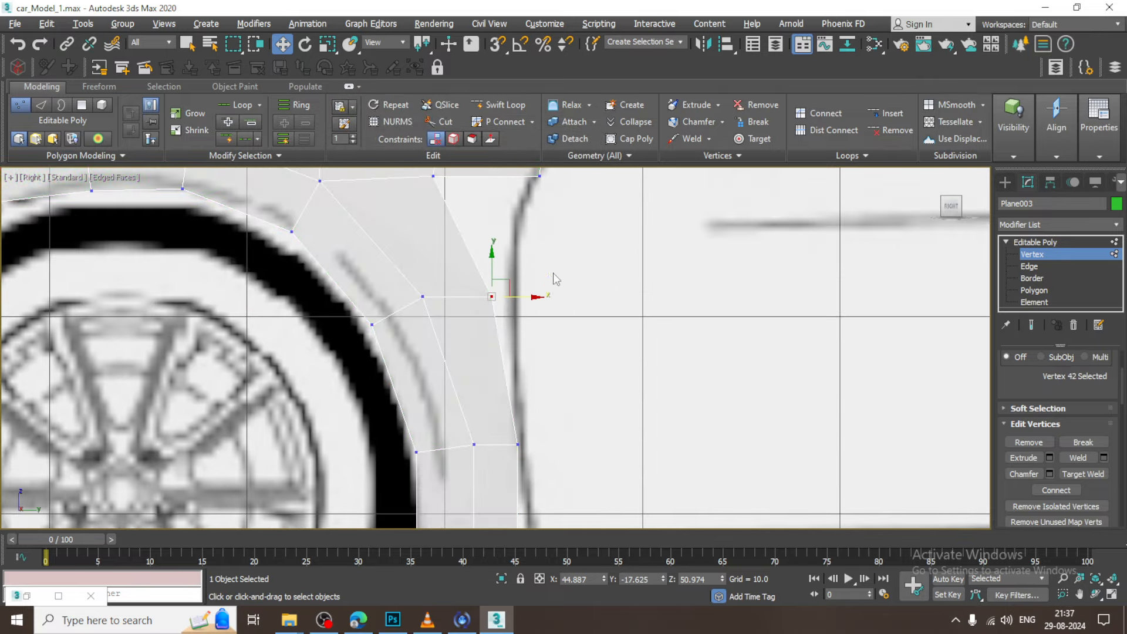
{"action": "scroll", "coordinate": [568, 402], "scroll_direction": "down", "scroll_amount": 2}
{"action": "middle_click_drag", "start_coordinate": [554, 276], "coordinate": [558, 345]}
{"action": "scroll", "coordinate": [568, 400], "scroll_direction": "up", "scroll_amount": 2}
{"action": "mouse_move", "coordinate": [566, 393]}
{"action": "middle_mouse_down"}
{"action": "mouse_move", "coordinate": [556, 195]}
{"action": "mouse_move", "coordinate": [555, 388]}
{"action": "mouse_move", "coordinate": [564, 353]}
{"action": "mouse_move", "coordinate": [562, 375]}
{"action": "middle_mouse_up"}
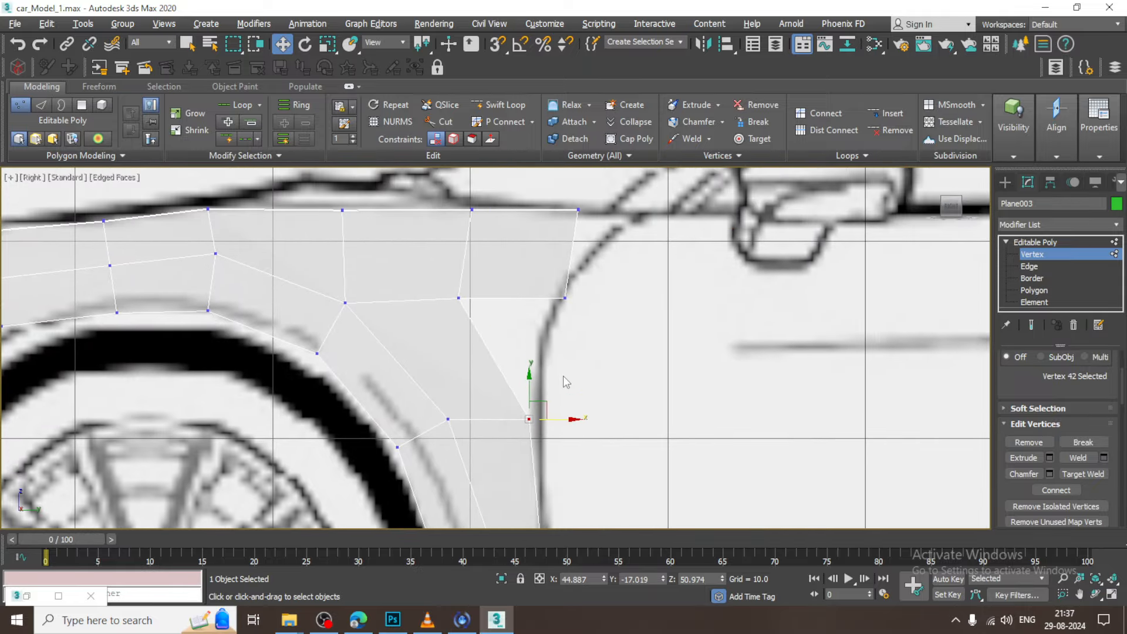
Extrude the slanted edge at the rear notch rearward and weld its upper vertex to the corner of the upper strip.
{"action": "key", "text": "2"}
{"action": "left_click", "coordinate": [482, 336]}
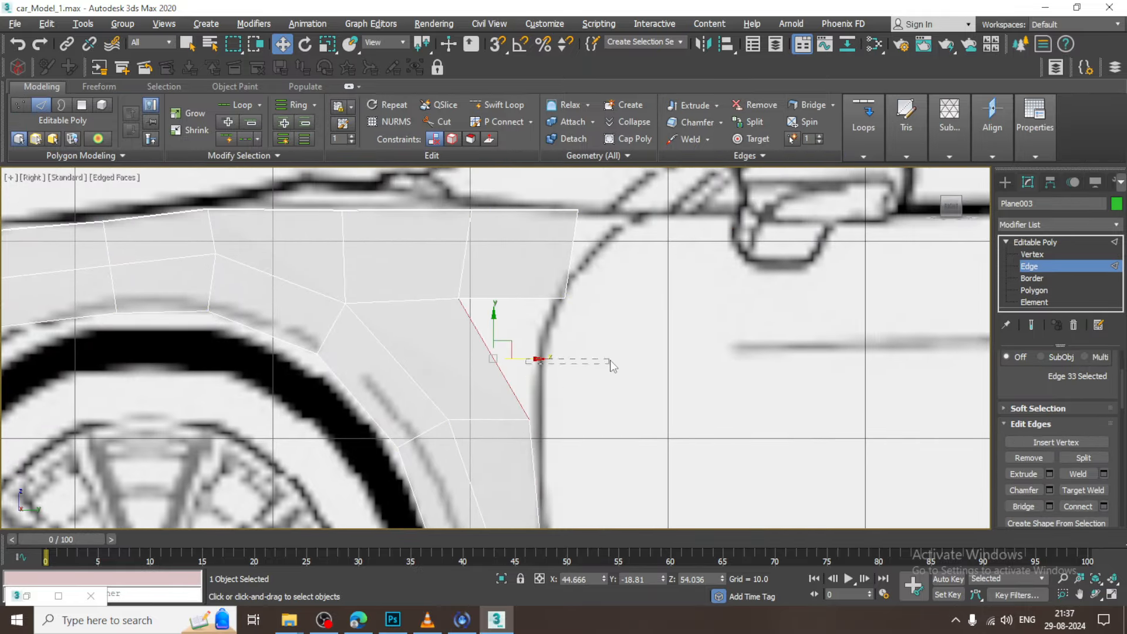
{"action": "left_click_drag", "start_coordinate": [540, 356], "coordinate": [632, 355], "text": "shift"}
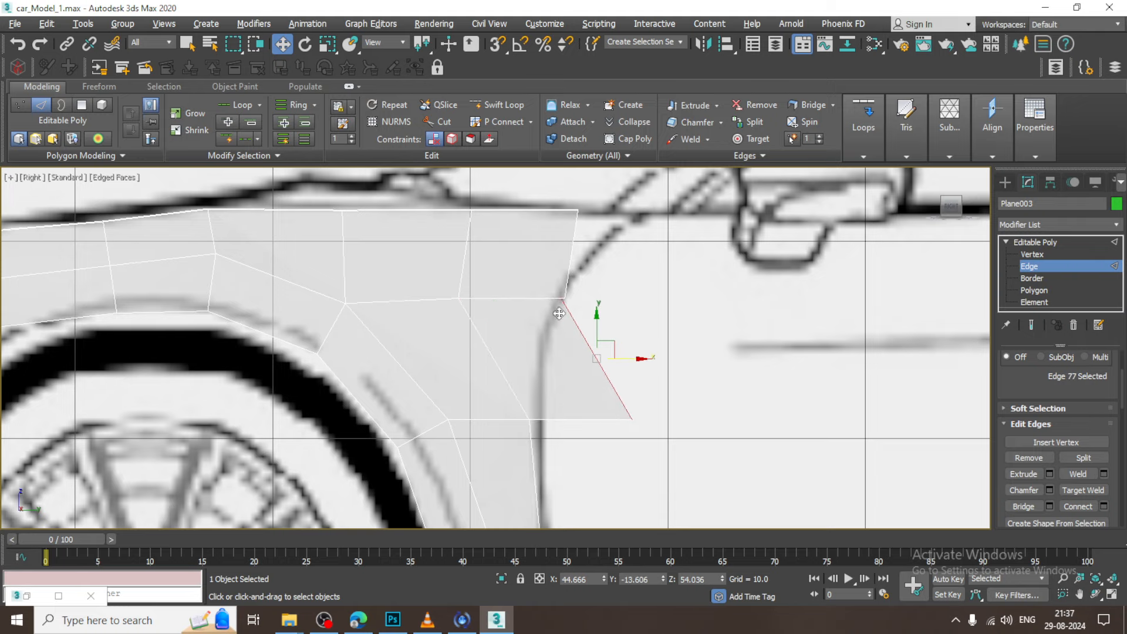
{"action": "key", "text": "1"}
{"action": "left_click_drag", "start_coordinate": [536, 270], "coordinate": [587, 328]}
{"action": "right_click", "coordinate": [557, 295]}
{"action": "left_click", "coordinate": [544, 379]}
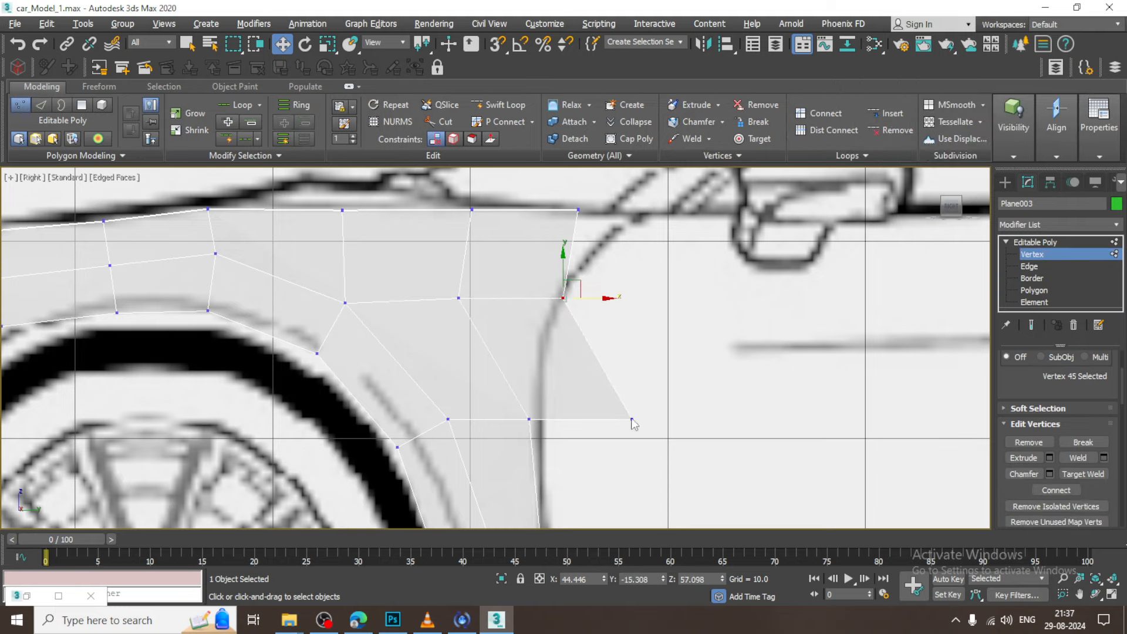
Move the new polygon's lower rear vertex forward, and shift the welded vertex above it slightly rearward.
{"action": "left_click_drag", "start_coordinate": [656, 419], "coordinate": [614, 418]}
{"action": "middle_click_drag", "start_coordinate": [584, 342], "coordinate": [579, 383]}
{"action": "left_click", "coordinate": [558, 339]}
{"action": "left_click_drag", "start_coordinate": [589, 341], "coordinate": [600, 341]}
{"action": "middle_click_drag", "start_coordinate": [613, 362], "coordinate": [618, 254]}
Select the three lower rear border edges and extrude them rearward in the Right view, to about Y -13.6.
{"action": "key", "text": "2"}
{"action": "scroll", "coordinate": [544, 374], "scroll_direction": "down", "scroll_amount": 3}
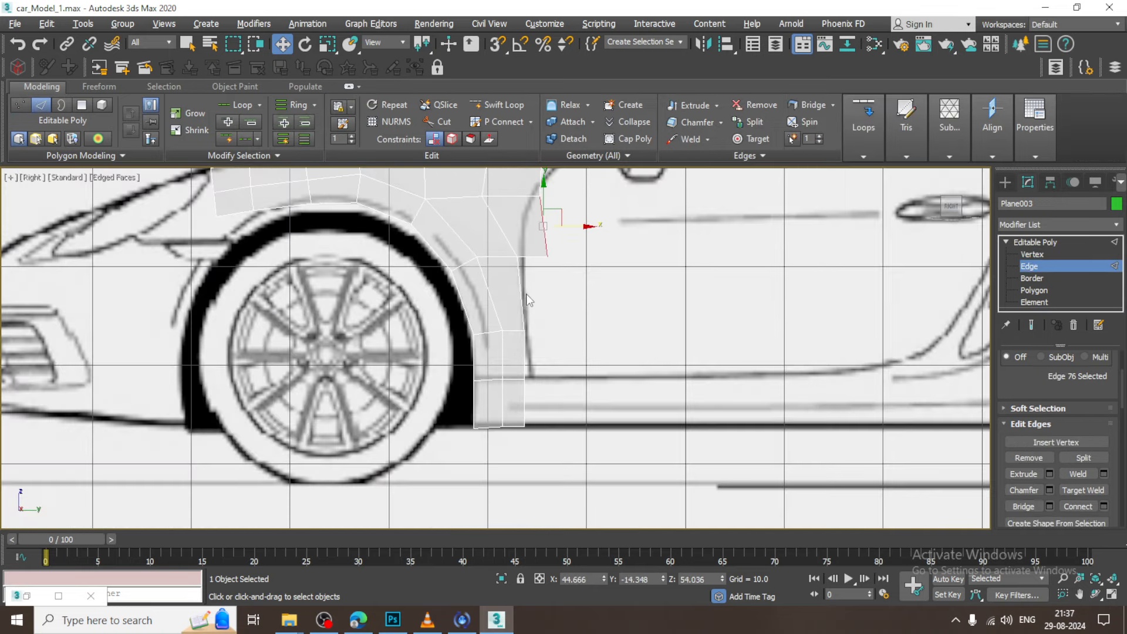
{"action": "double_click", "coordinate": [517, 306]}
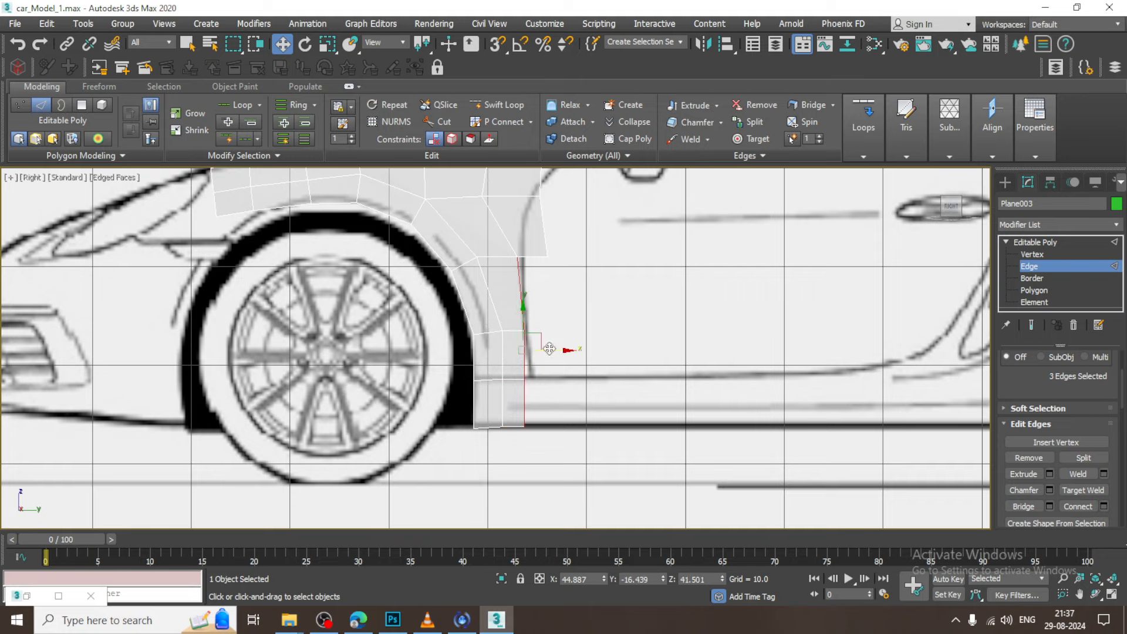
{"action": "left_click_drag", "start_coordinate": [560, 349], "coordinate": [580, 348]}
{"action": "scroll", "coordinate": [579, 349], "scroll_direction": "down", "scroll_amount": 3}
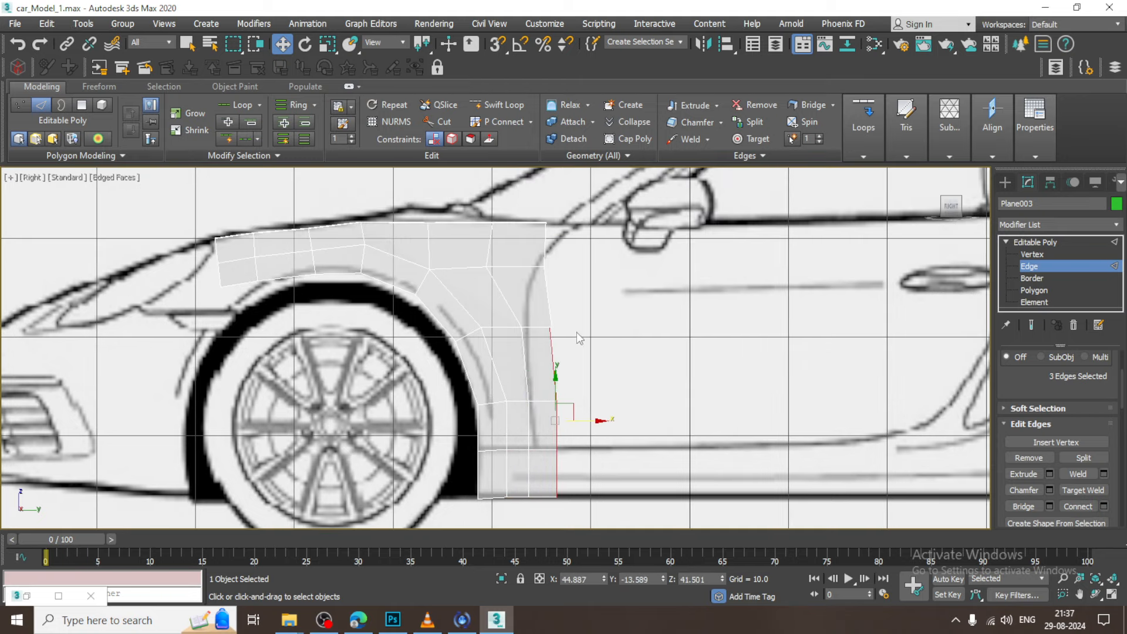
Weld the vertices where the new lower rear strip meets the polygon above it.
{"action": "key", "text": "1"}
{"action": "right_click", "coordinate": [549, 324]}
{"action": "left_click", "coordinate": [530, 409]}
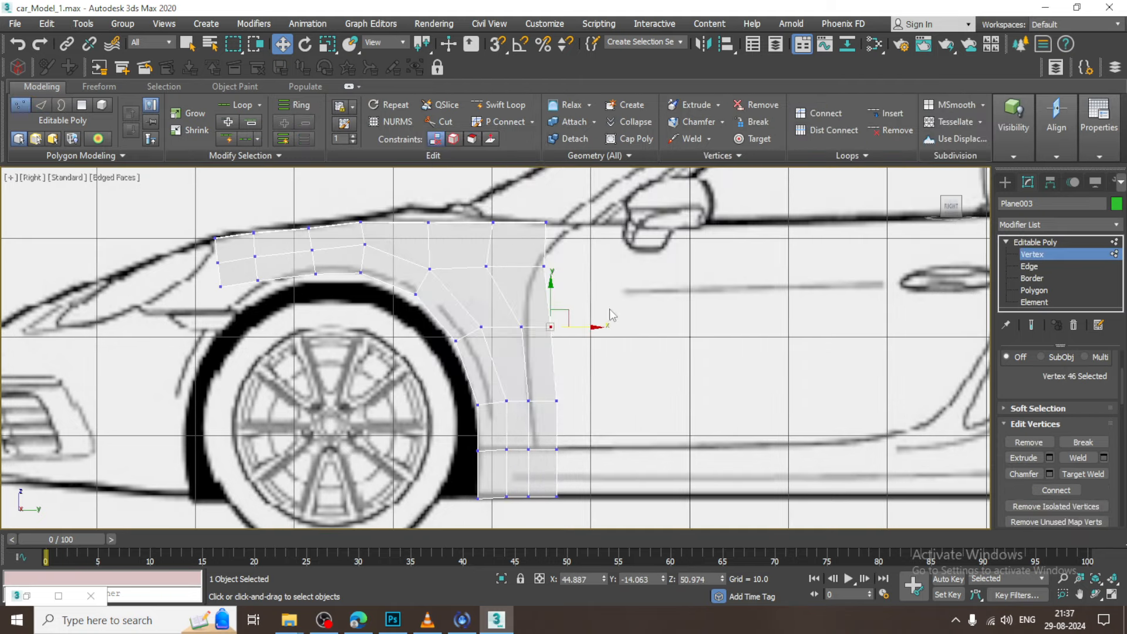
Examine the fender mesh from several angles in the Perspective view and check its outline from the Top view.
{"action": "scroll", "coordinate": [573, 352], "scroll_direction": "up", "scroll_amount": 3}
{"action": "key", "text": "alt+w"}
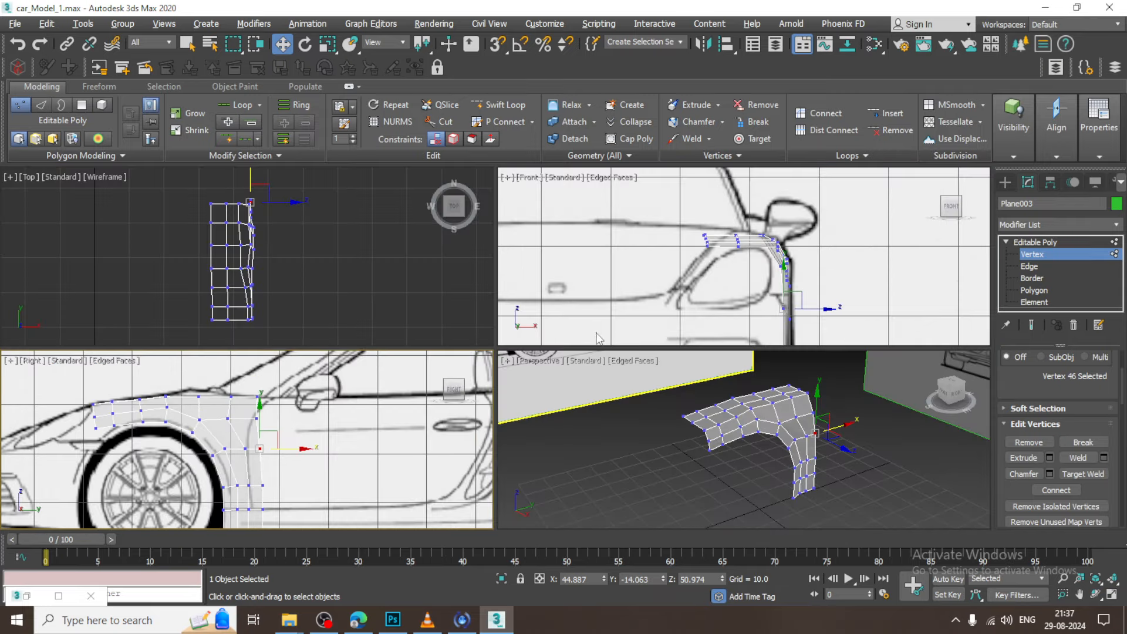
{"action": "middle_click_drag", "start_coordinate": [688, 371], "coordinate": [718, 353], "text": "alt"}
{"action": "key", "text": "alt+w"}
{"action": "key", "text": "alt+w"}
{"action": "middle_click_drag", "start_coordinate": [316, 238], "coordinate": [317, 254]}
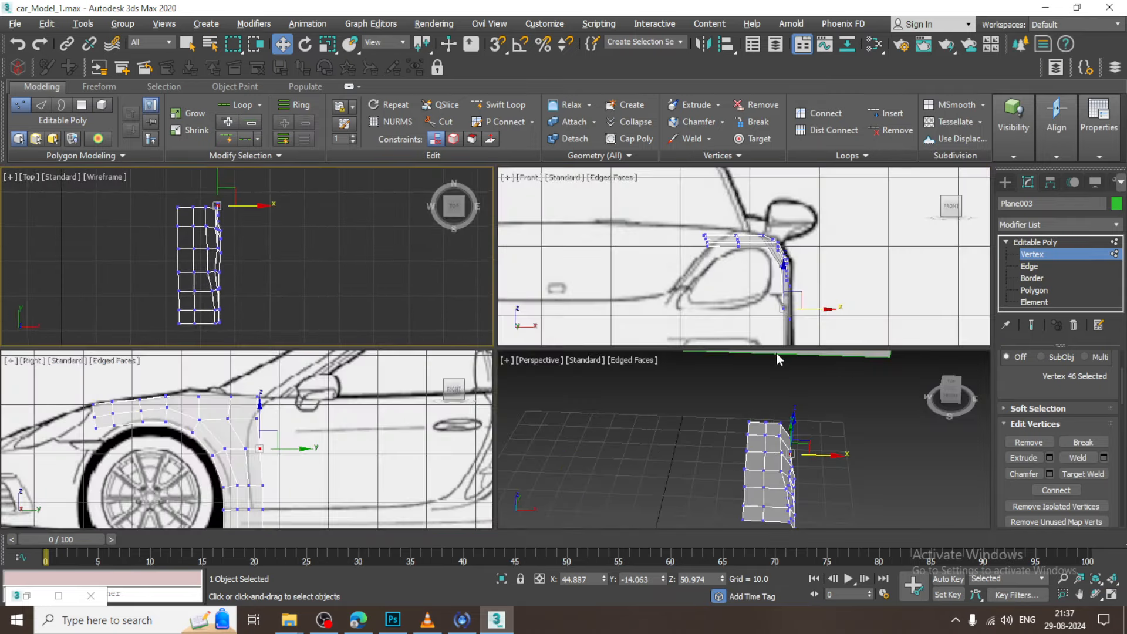
{"action": "middle_click_drag", "start_coordinate": [841, 455], "coordinate": [802, 457]}
{"action": "key", "text": "alt+w"}
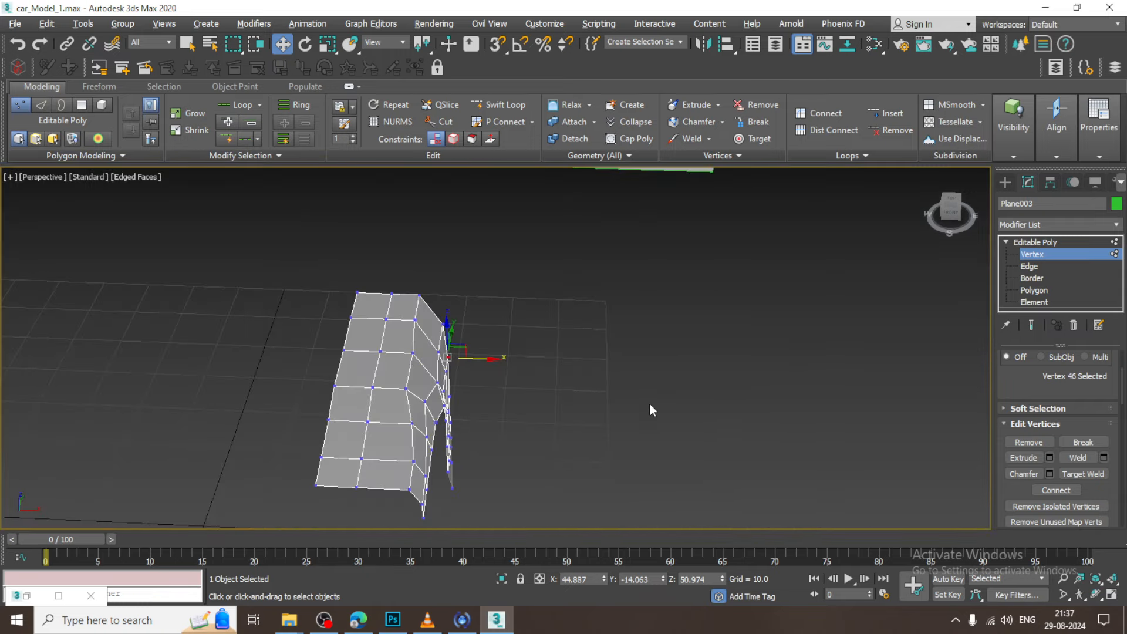
Select only the seven edges along the fender's rear border in the Right view.
{"action": "key", "text": "alt+w"}
{"action": "middle_click", "coordinate": [288, 448]}
{"action": "key", "text": "alt+w"}
{"action": "key", "text": "alt+x"}
{"action": "middle_click_drag", "start_coordinate": [279, 386], "coordinate": [479, 441]}
{"action": "key", "text": "alt+x"}
{"action": "left_click", "coordinate": [1029, 265]}
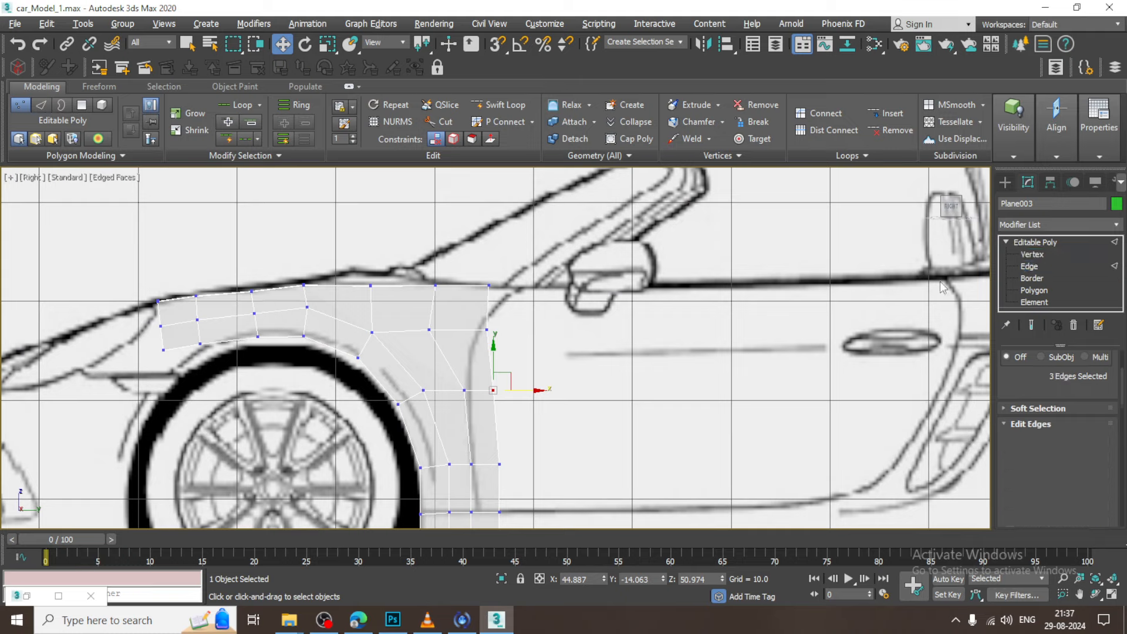
{"action": "middle_click_drag", "start_coordinate": [509, 324], "coordinate": [535, 306]}
{"action": "left_click_drag", "start_coordinate": [620, 556], "coordinate": [641, 620]}
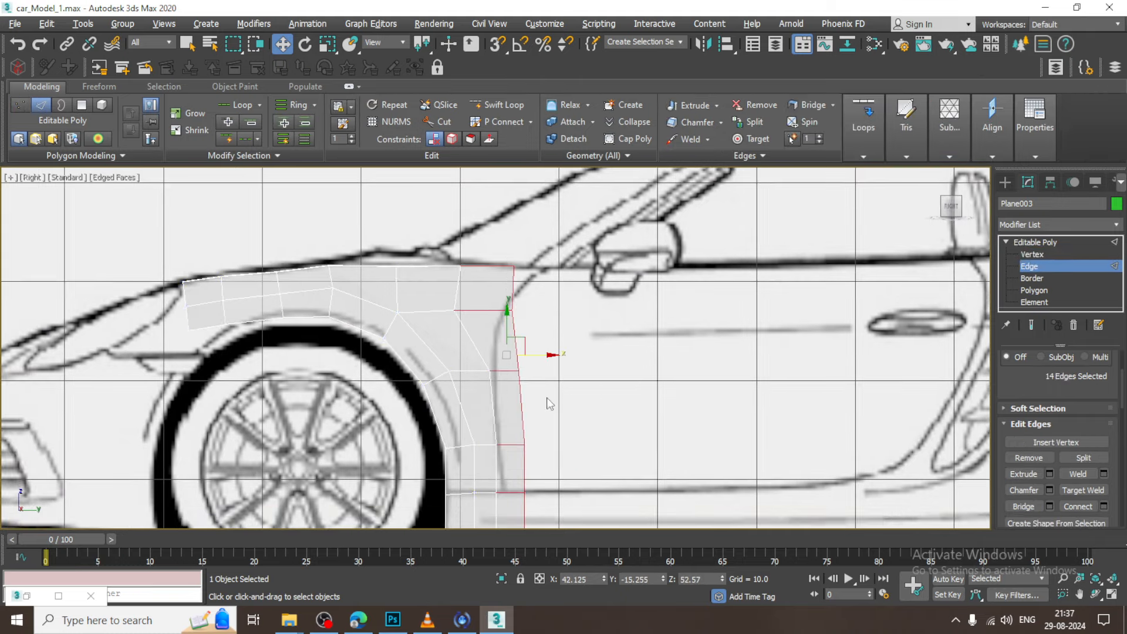
{"action": "scroll", "coordinate": [541, 375], "scroll_direction": "down", "scroll_amount": 2}
{"action": "middle_click_drag", "start_coordinate": [532, 346], "coordinate": [512, 311]}
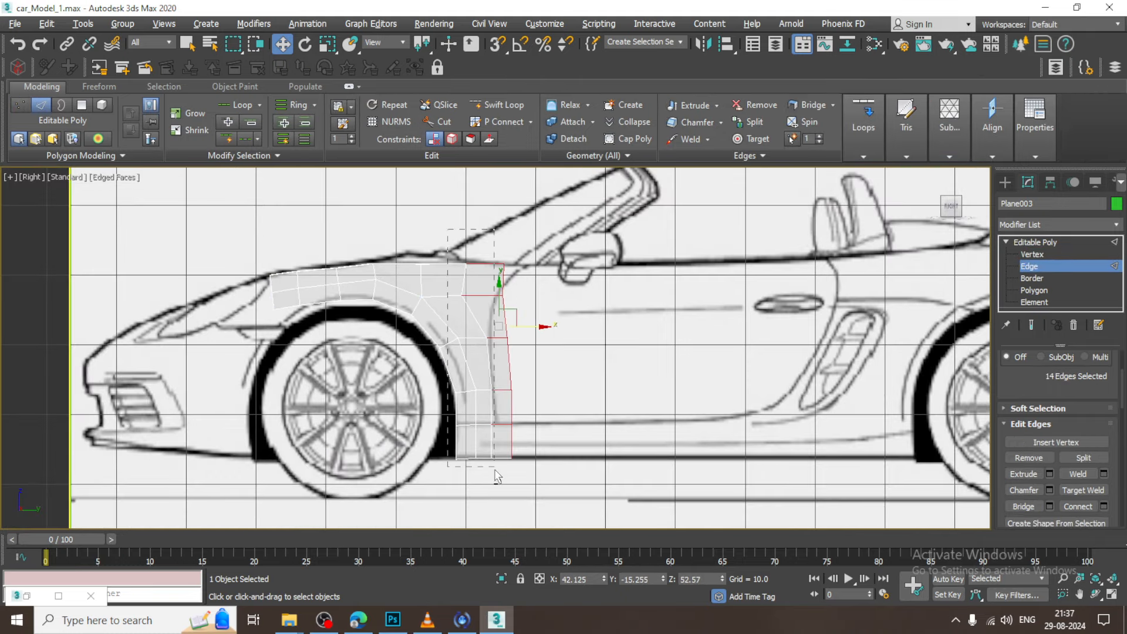
{"action": "left_click_drag", "start_coordinate": [497, 482], "coordinate": [497, 481], "text": "alt"}
{"action": "scroll", "coordinate": [542, 346], "scroll_direction": "up", "scroll_amount": 2}
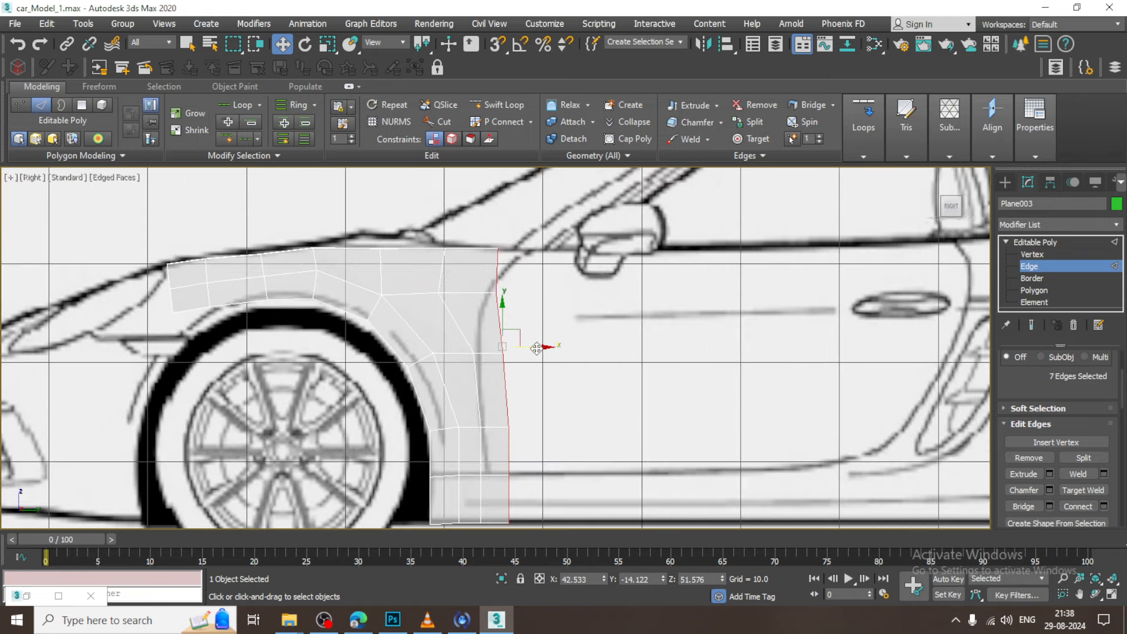
Try to extend the seven rear border edges further rearward to about Y -9.6, check the shape, and undo the change.
{"action": "left_click_drag", "start_coordinate": [537, 348], "coordinate": [582, 348]}
{"action": "key", "text": "alt+w"}
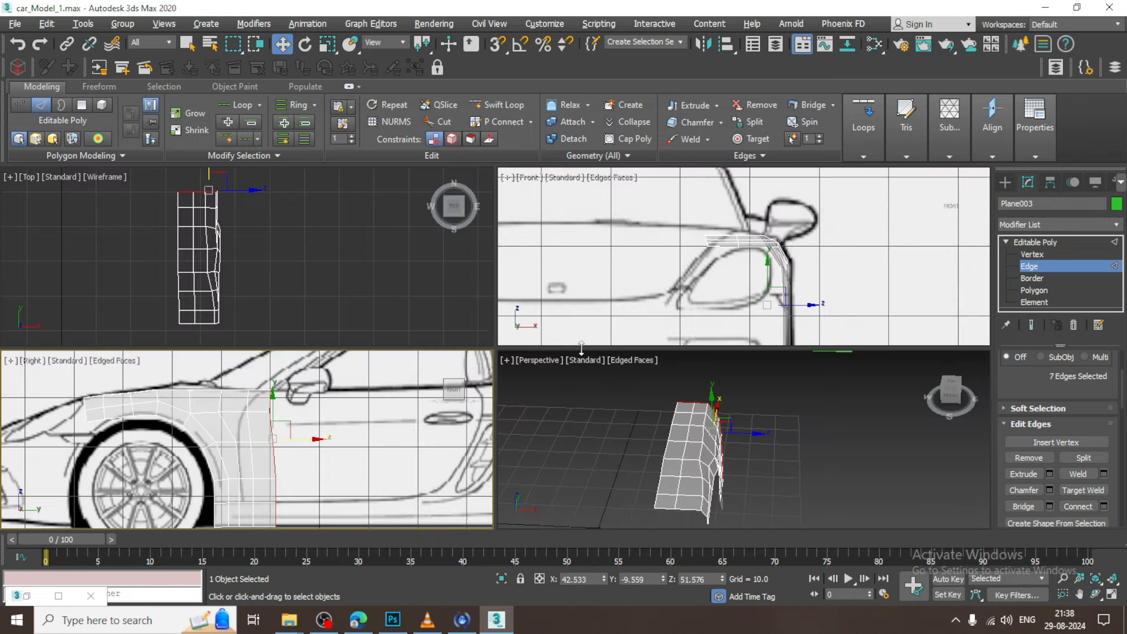
{"action": "middle_click_drag", "start_coordinate": [622, 445], "coordinate": [709, 433], "text": "alt"}
{"action": "middle_click_drag", "start_coordinate": [797, 276], "coordinate": [741, 300]}
{"action": "key", "text": "alt+w"}
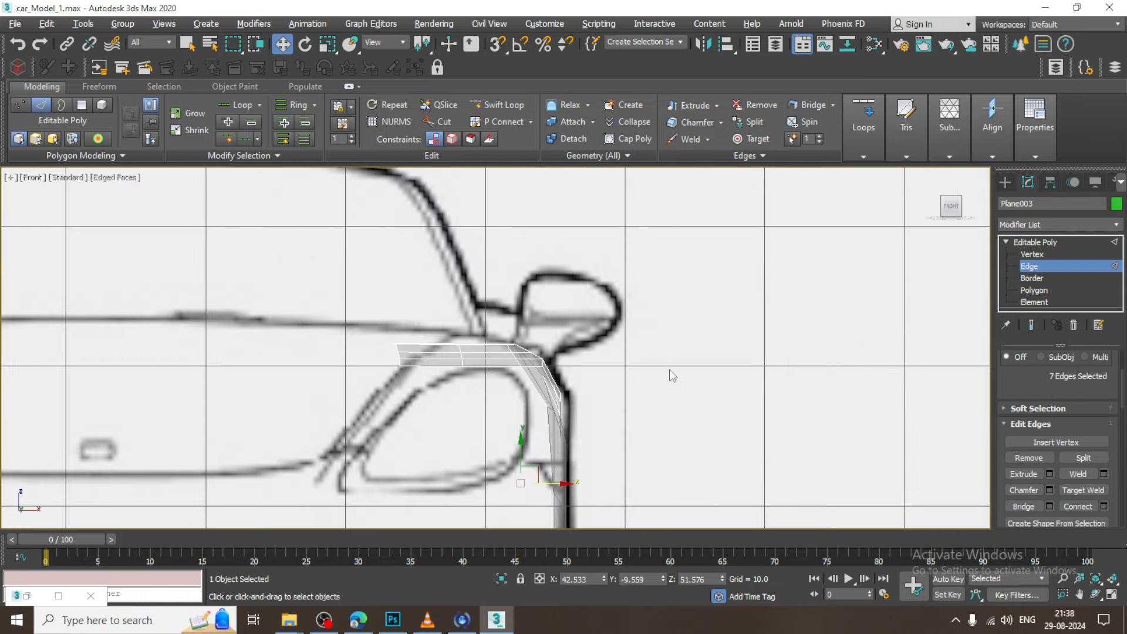
{"action": "key", "text": "alt+w"}
{"action": "middle_click", "coordinate": [605, 461]}
{"action": "key", "text": "ctrl+z"}
{"action": "middle_click_drag", "start_coordinate": [311, 432], "coordinate": [304, 441]}
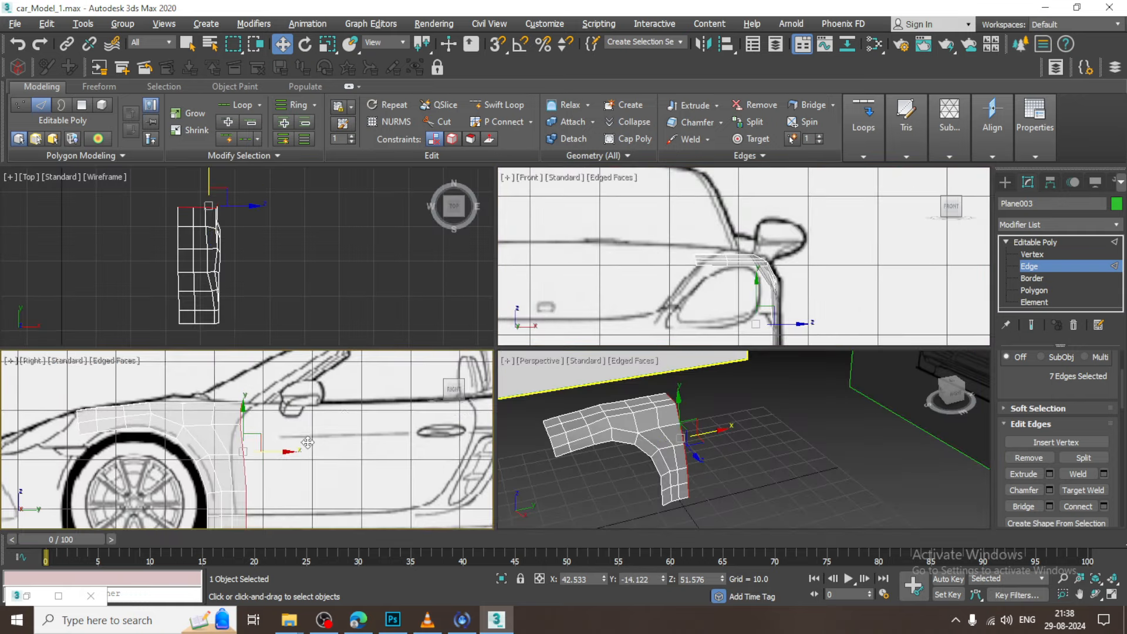
Extend the uppermost rear edge of the fender rearward toward the windshield pillar base, to about Y -11.2 and Z 60.7.
{"action": "key", "text": "alt+w"}
{"action": "scroll", "coordinate": [328, 411], "scroll_direction": "up", "scroll_amount": 2}
{"action": "middle_click_drag", "start_coordinate": [413, 342], "coordinate": [409, 409]}
{"action": "left_click", "coordinate": [540, 294]}
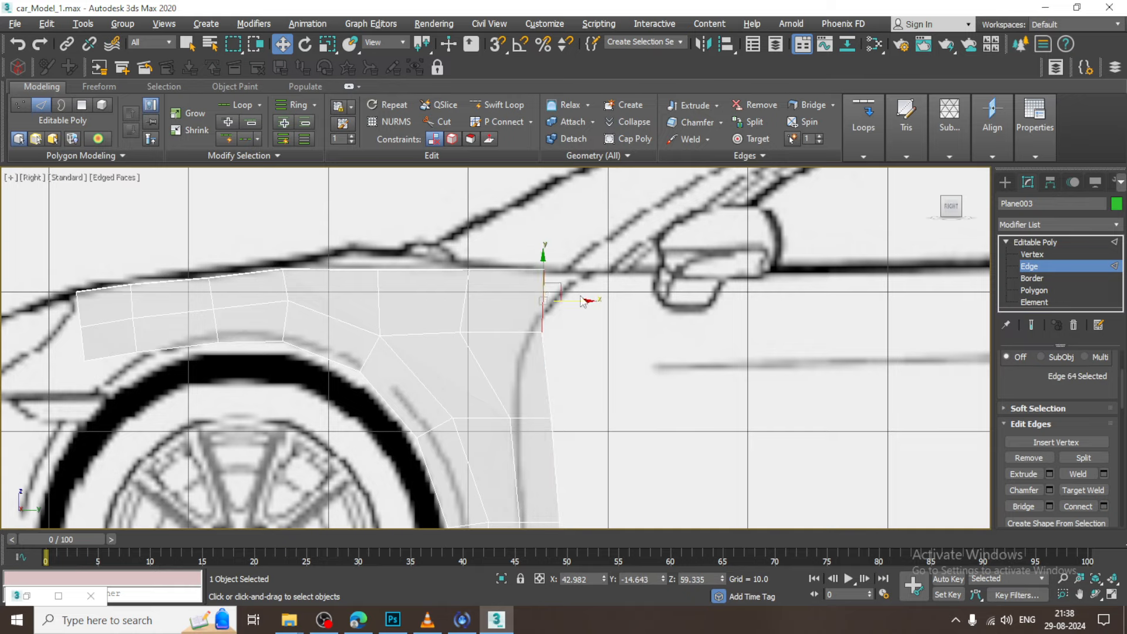
{"action": "left_click_drag", "start_coordinate": [562, 288], "coordinate": [609, 269], "text": "shift"}
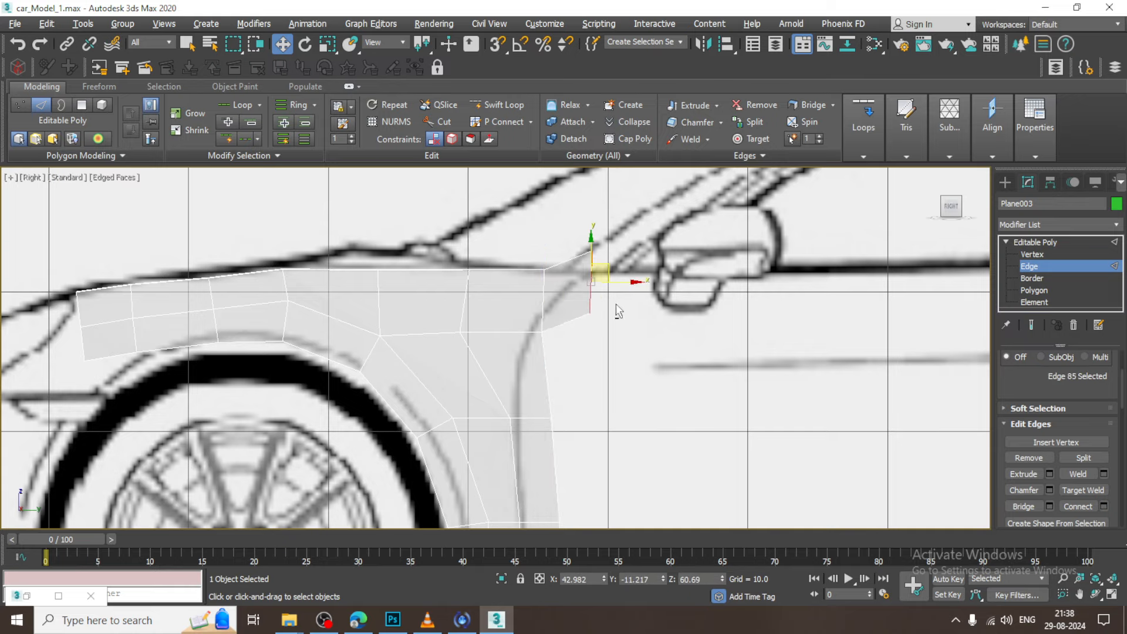
Shift the new end edge inward in the Front view to about X 41.3, Z 61.5 and check its shape in Perspective.
{"action": "key", "text": "alt+w"}
{"action": "middle_click_drag", "start_coordinate": [653, 236], "coordinate": [663, 273]}
{"action": "key", "text": "alt+w"}
{"action": "middle_click_drag", "start_coordinate": [722, 319], "coordinate": [678, 300]}
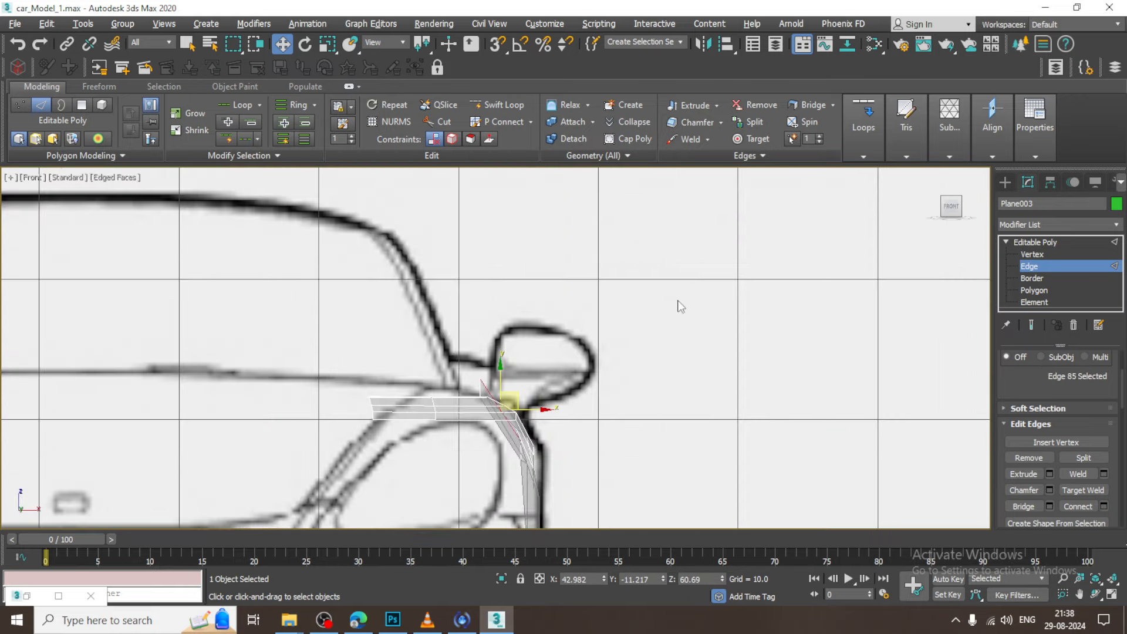
{"action": "key", "text": "alt+w"}
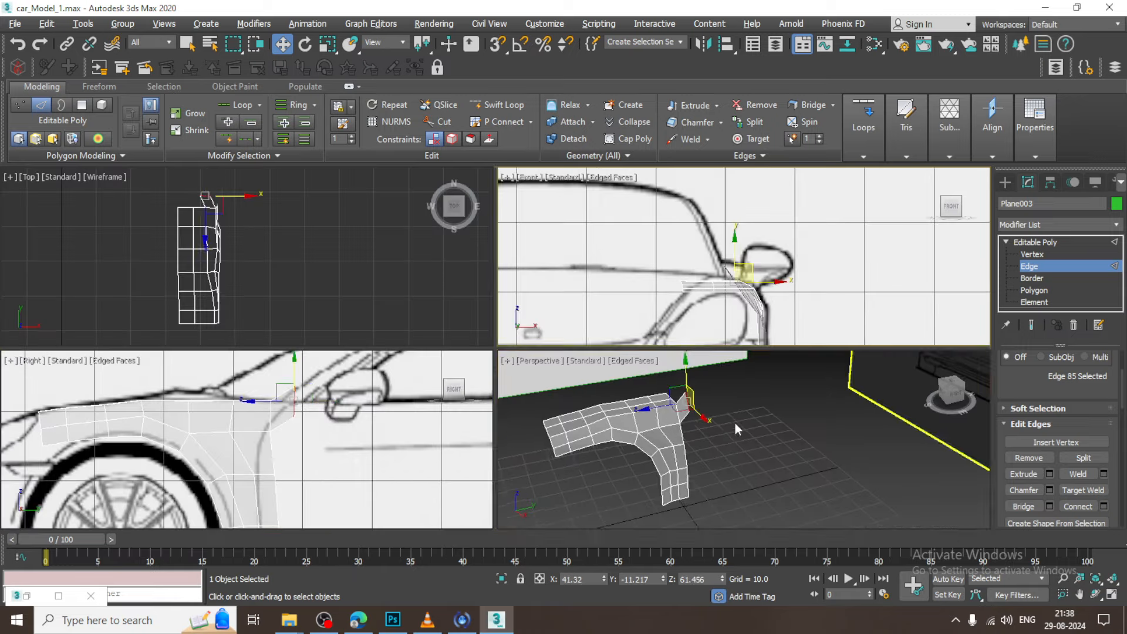
{"action": "middle_click_drag", "start_coordinate": [734, 422], "coordinate": [723, 414]}
{"action": "key", "text": "alt+w"}
{"action": "middle_click_drag", "start_coordinate": [636, 378], "coordinate": [656, 424], "text": "alt"}
{"action": "key", "text": "alt+w"}
{"action": "middle_click", "coordinate": [359, 424]}
{"action": "key", "text": "alt+w"}
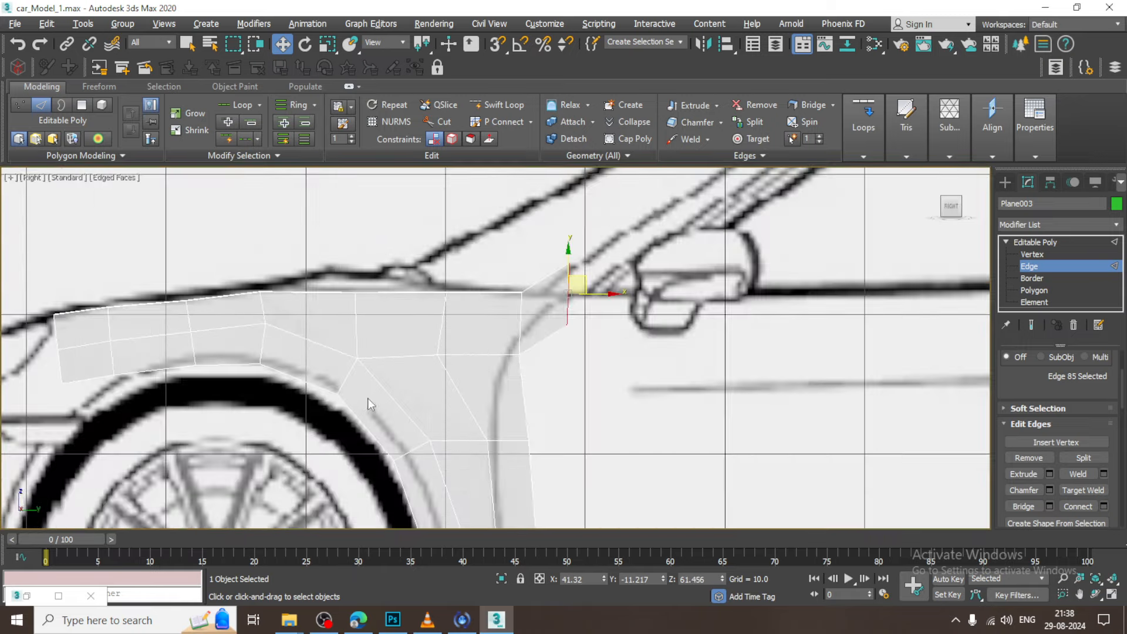
Fit the new polygon's vertices to the pillar base in the Right view, placing its upper end vertex at about Y -11.1, Z 63.
{"action": "key", "text": "1"}
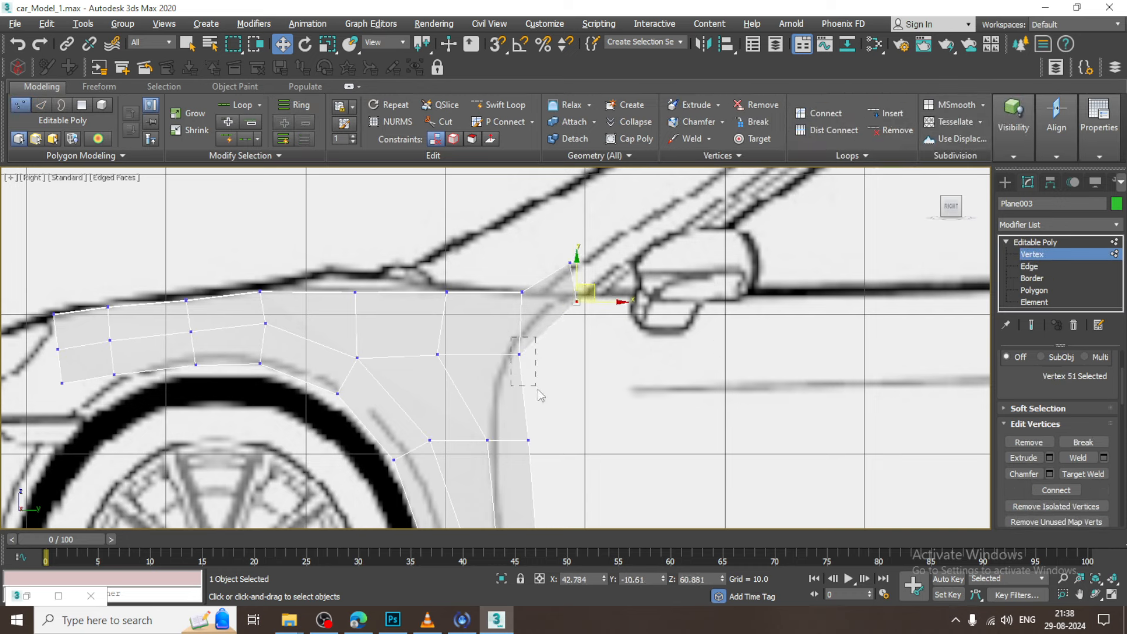
{"action": "left_click", "coordinate": [519, 354]}
{"action": "middle_click_drag", "start_coordinate": [593, 279], "coordinate": [593, 299]}
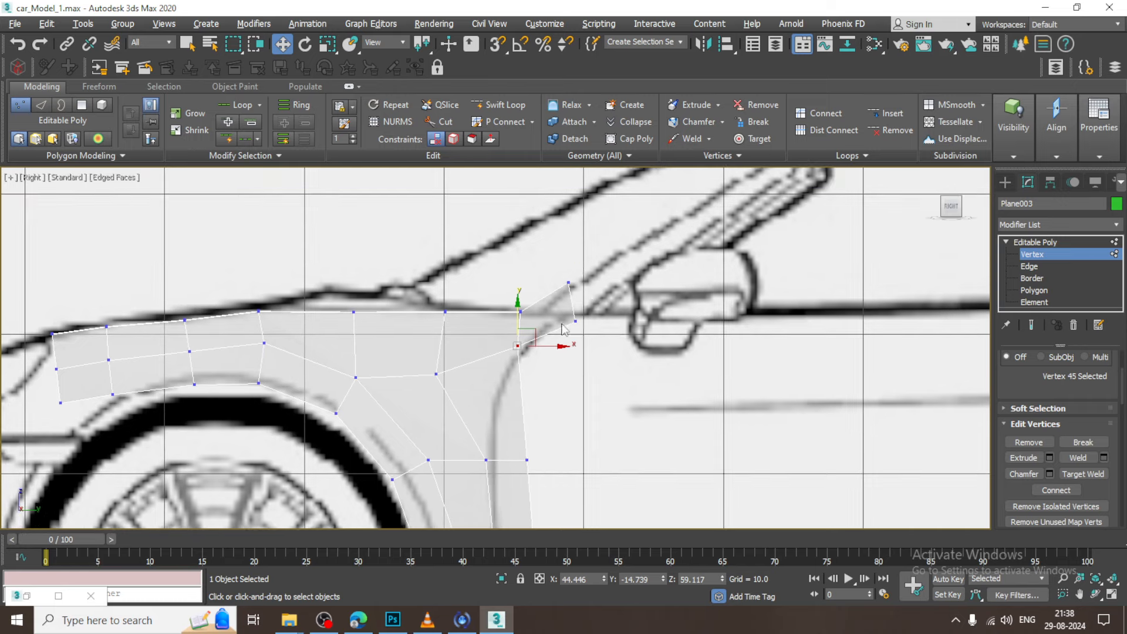
{"action": "left_click", "coordinate": [576, 320]}
{"action": "left_click_drag", "start_coordinate": [597, 294], "coordinate": [600, 291]}
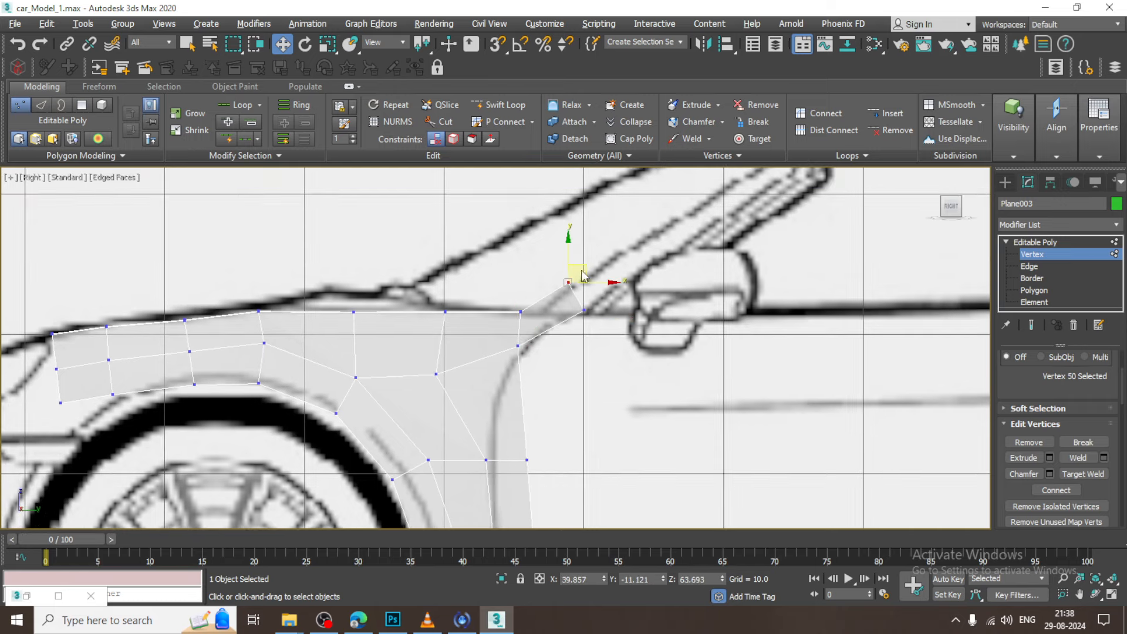
{"action": "key", "text": "alt+w"}
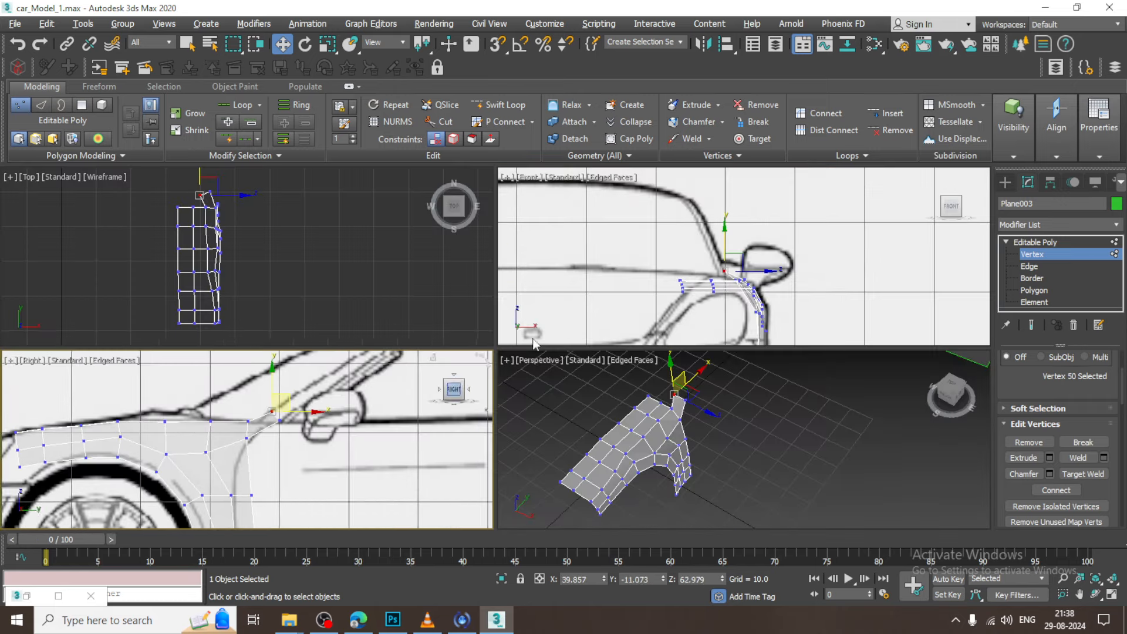
{"action": "key", "text": "alt+w"}
{"action": "scroll", "coordinate": [387, 323], "scroll_direction": "up", "scroll_amount": 5}
{"action": "key", "text": "alt+w"}
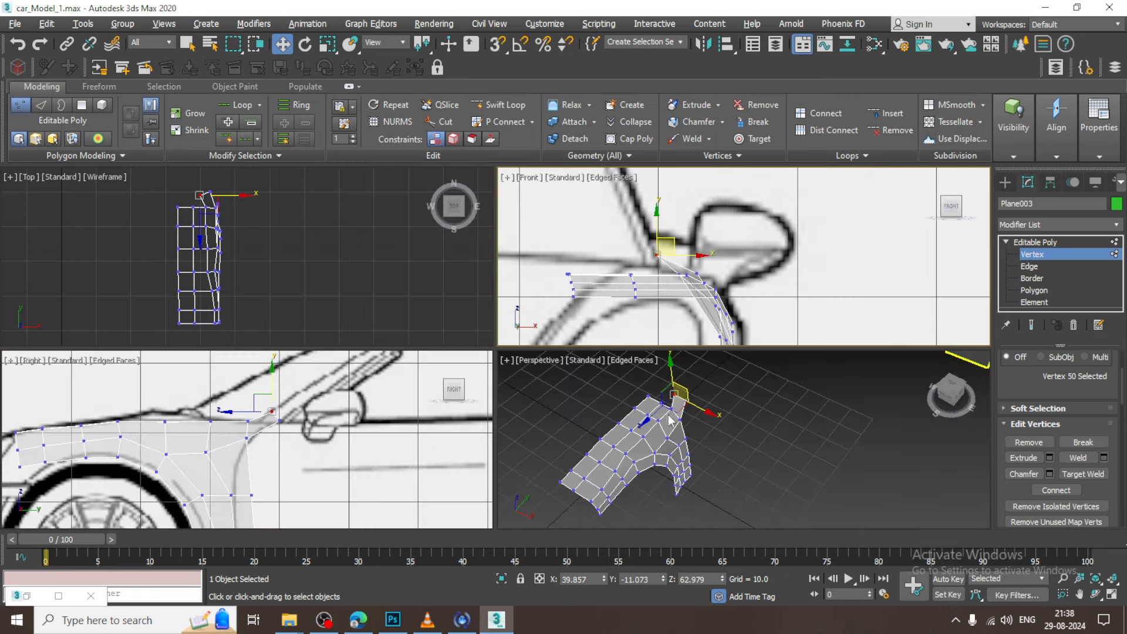
Extend the polygon's end edge up along the windshield pillar in the Right view, to about Y 5.6 and Z 72.1.
{"action": "scroll", "coordinate": [338, 471], "scroll_direction": "up", "scroll_amount": 2}
{"action": "key", "text": "alt+w"}
{"action": "key", "text": "2"}
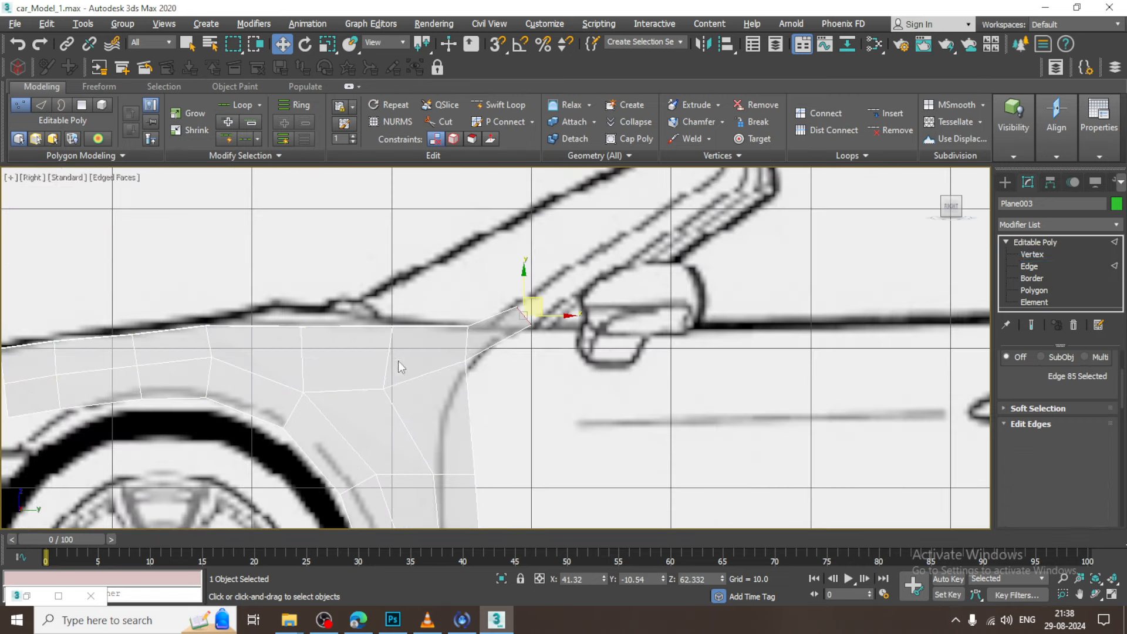
{"action": "left_click_drag", "start_coordinate": [541, 300], "coordinate": [766, 164], "text": "shift"}
{"action": "key", "text": "alt+w"}
{"action": "middle_click_drag", "start_coordinate": [767, 258], "coordinate": [707, 292], "text": "alt"}
{"action": "key", "text": "alt+w"}
Move the pillar strip's upper edge inward in the Front view to about X 35.8, Z 73.1 and check the strip in Perspective.
{"action": "scroll", "coordinate": [663, 282], "scroll_direction": "down", "scroll_amount": 5}
{"action": "middle_click_drag", "start_coordinate": [634, 245], "coordinate": [651, 322]}
{"action": "key", "text": "f"}
{"action": "scroll", "coordinate": [551, 323], "scroll_direction": "down", "scroll_amount": 5}
{"action": "middle_click_drag", "start_coordinate": [533, 284], "coordinate": [563, 333]}
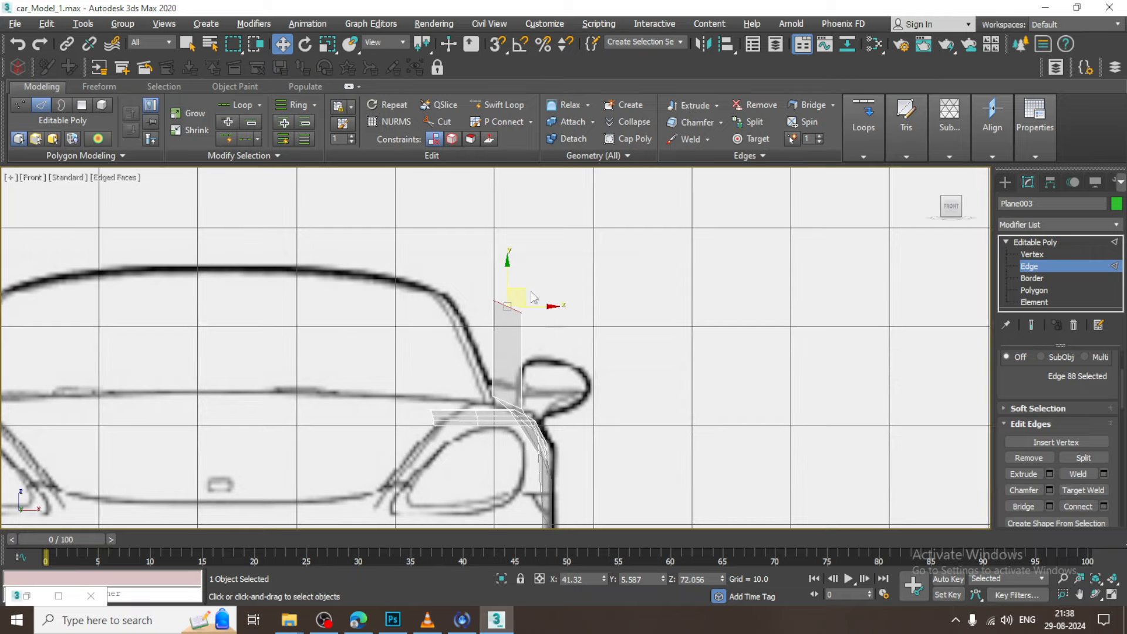
{"action": "left_click_drag", "start_coordinate": [516, 297], "coordinate": [461, 288]}
{"action": "scroll", "coordinate": [498, 332], "scroll_direction": "up", "scroll_amount": 2}
{"action": "middle_click_drag", "start_coordinate": [510, 345], "coordinate": [543, 283]}
{"action": "scroll", "coordinate": [547, 314], "scroll_direction": "up", "scroll_amount": 2}
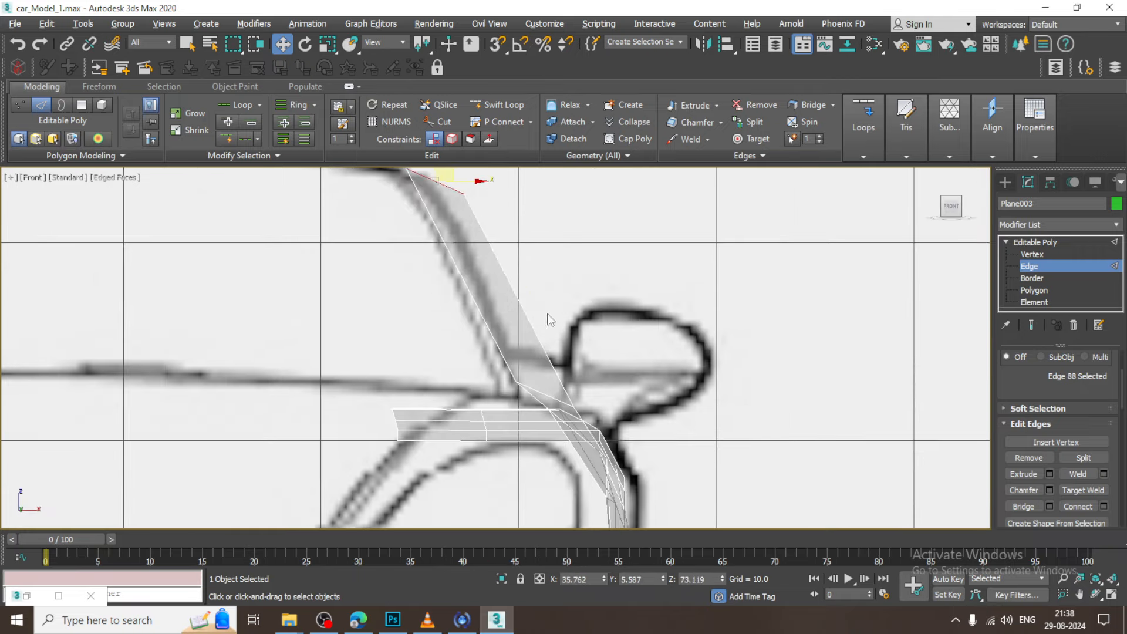
{"action": "key", "text": "alt+w"}
{"action": "middle_click", "coordinate": [713, 445]}
{"action": "key", "text": "alt+w"}
{"action": "middle_click_drag", "start_coordinate": [675, 414], "coordinate": [587, 364], "text": "alt"}
{"action": "middle_click_drag", "start_coordinate": [587, 364], "coordinate": [677, 344], "text": "alt"}
{"action": "key", "text": "alt+w"}
{"action": "middle_click_drag", "start_coordinate": [675, 298], "coordinate": [665, 293]}
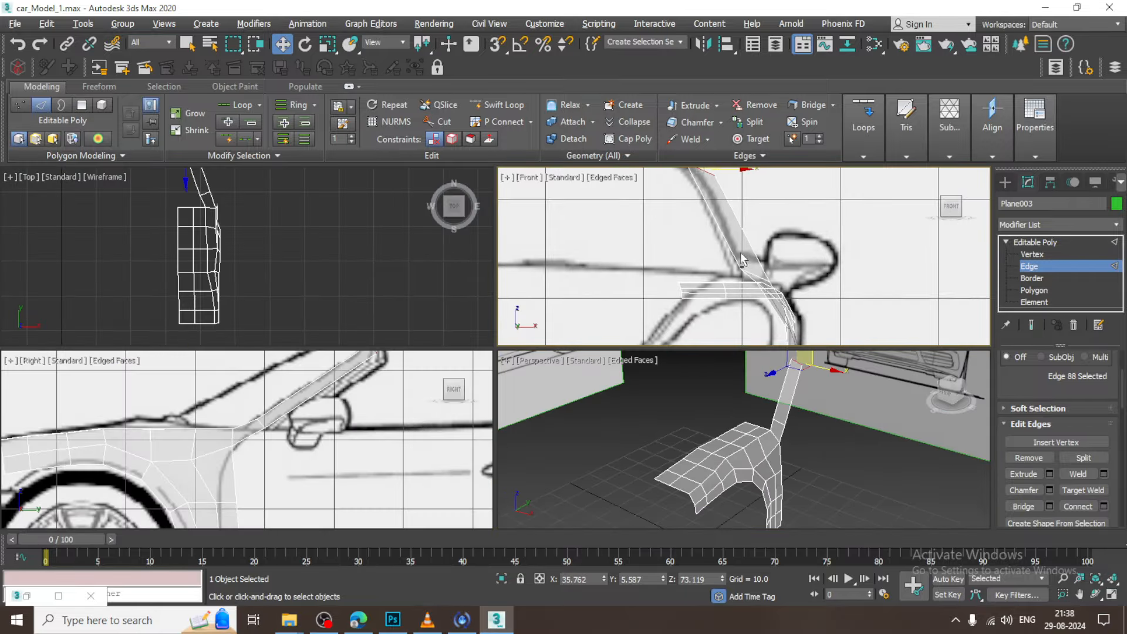
Extend the seven edges of the fender's inner border toward the car's centre in the Front view, to about X 25.1.
{"action": "key", "text": "alt+w"}
{"action": "middle_click_drag", "start_coordinate": [517, 353], "coordinate": [949, 175]}
{"action": "middle_click_drag", "start_coordinate": [810, 241], "coordinate": [647, 339]}
{"action": "left_click", "coordinate": [1040, 268]}
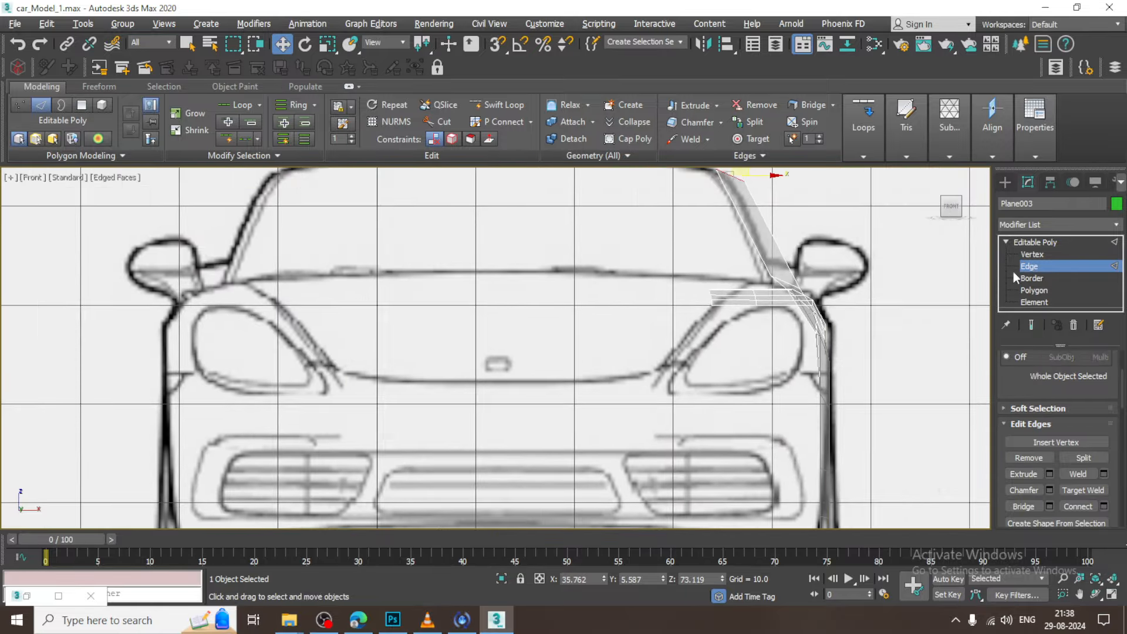
{"action": "left_click", "coordinate": [1009, 267]}
{"action": "left_click_drag", "start_coordinate": [685, 271], "coordinate": [727, 332]}
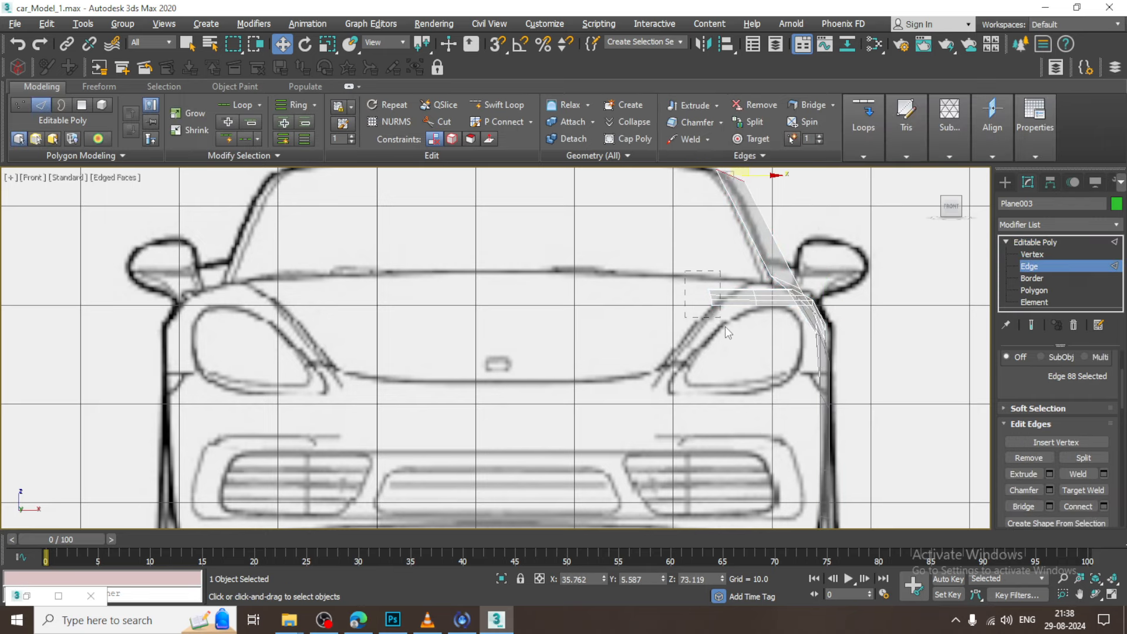
{"action": "left_click_drag", "start_coordinate": [793, 243], "coordinate": [793, 245], "text": "alt"}
{"action": "left_click_drag", "start_coordinate": [751, 293], "coordinate": [679, 290], "text": "shift"}
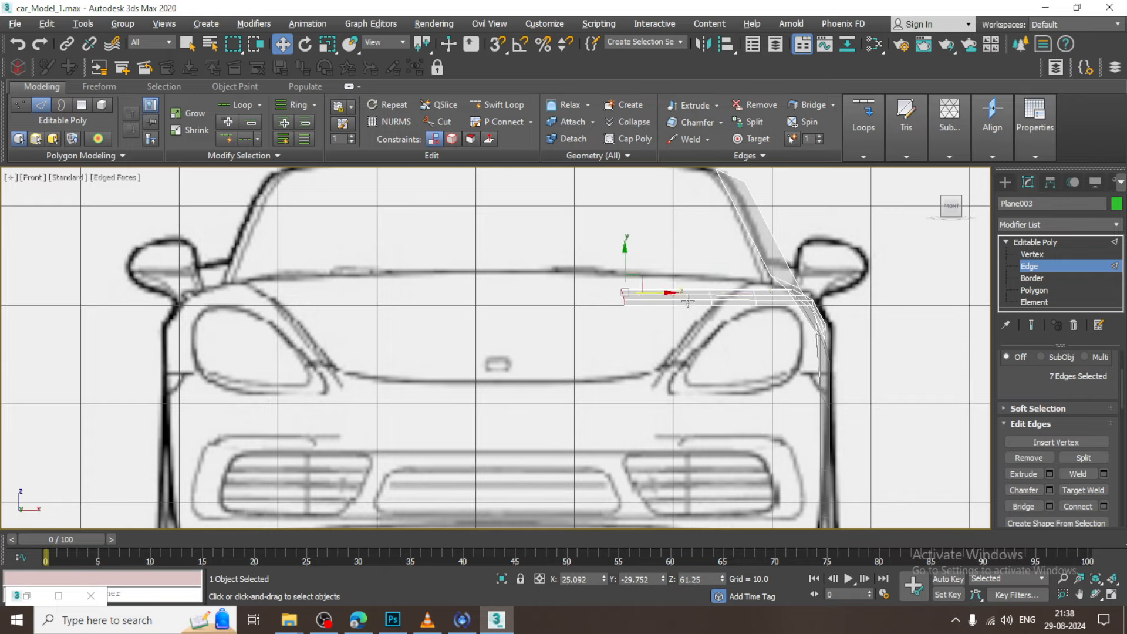
Examine the extended hood surface against the blueprints in the Right, Perspective, Top and Front views.
{"action": "key", "text": "alt+w"}
{"action": "middle_click_drag", "start_coordinate": [330, 474], "coordinate": [489, 417]}
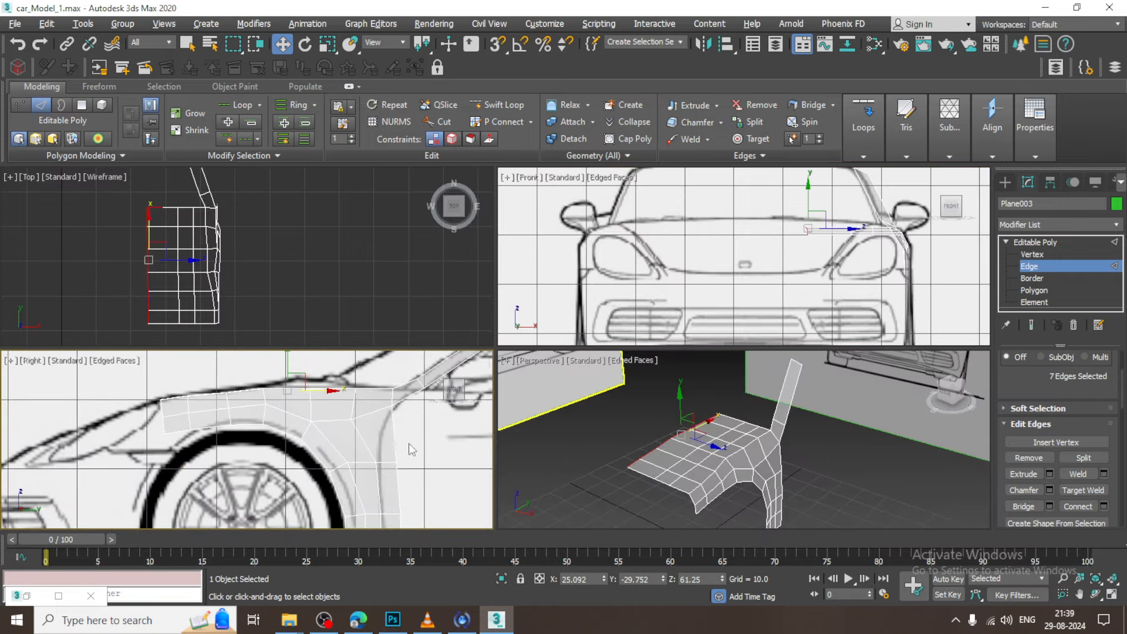
{"action": "middle_click_drag", "start_coordinate": [724, 395], "coordinate": [715, 392]}
{"action": "key", "text": "alt+w"}
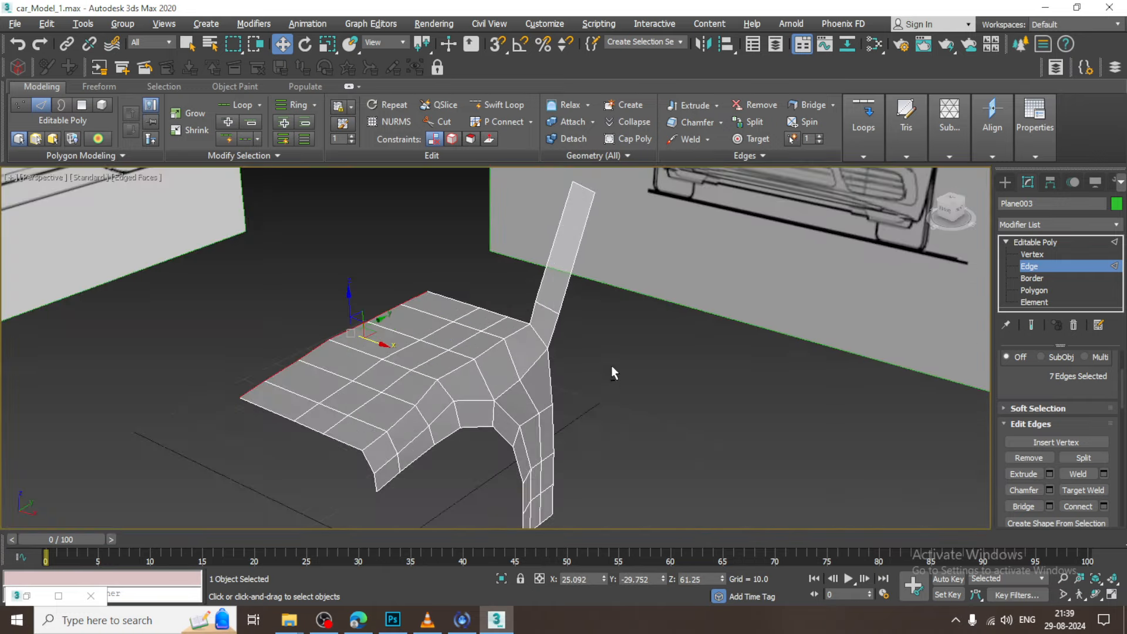
{"action": "key", "text": "alt+w"}
{"action": "middle_click_drag", "start_coordinate": [291, 225], "coordinate": [266, 218]}
{"action": "key", "text": "alt+w"}
{"action": "key", "text": "alt+w"}
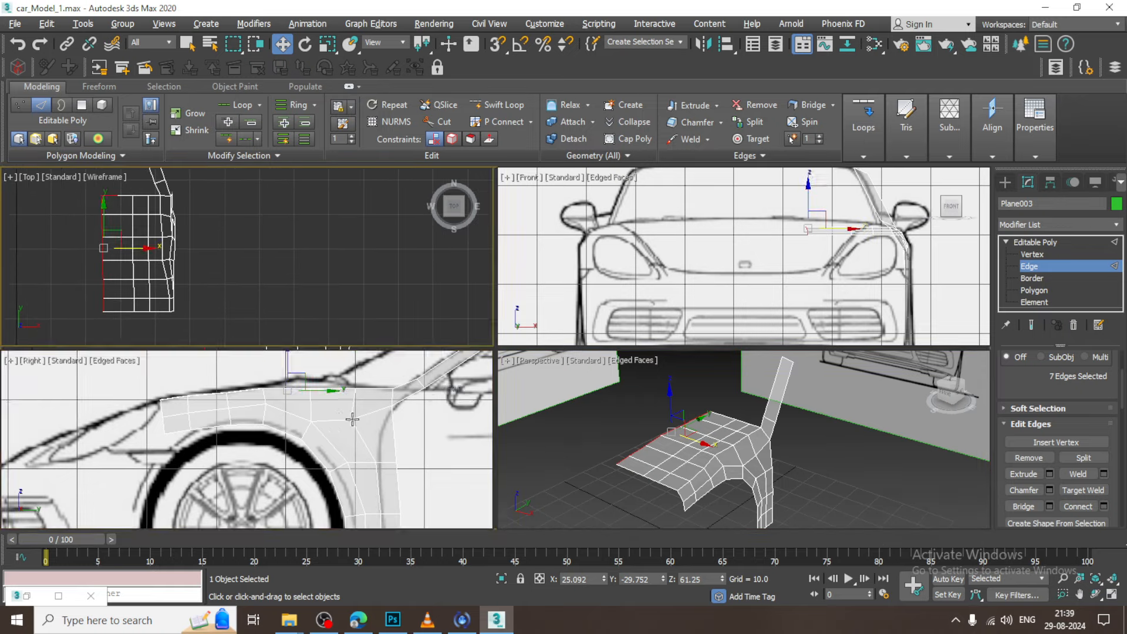
{"action": "middle_click_drag", "start_coordinate": [335, 412], "coordinate": [327, 405]}
{"action": "key", "text": "alt+w"}
{"action": "middle_click_drag", "start_coordinate": [659, 231], "coordinate": [624, 373]}
{"action": "key", "text": "alt+w"}
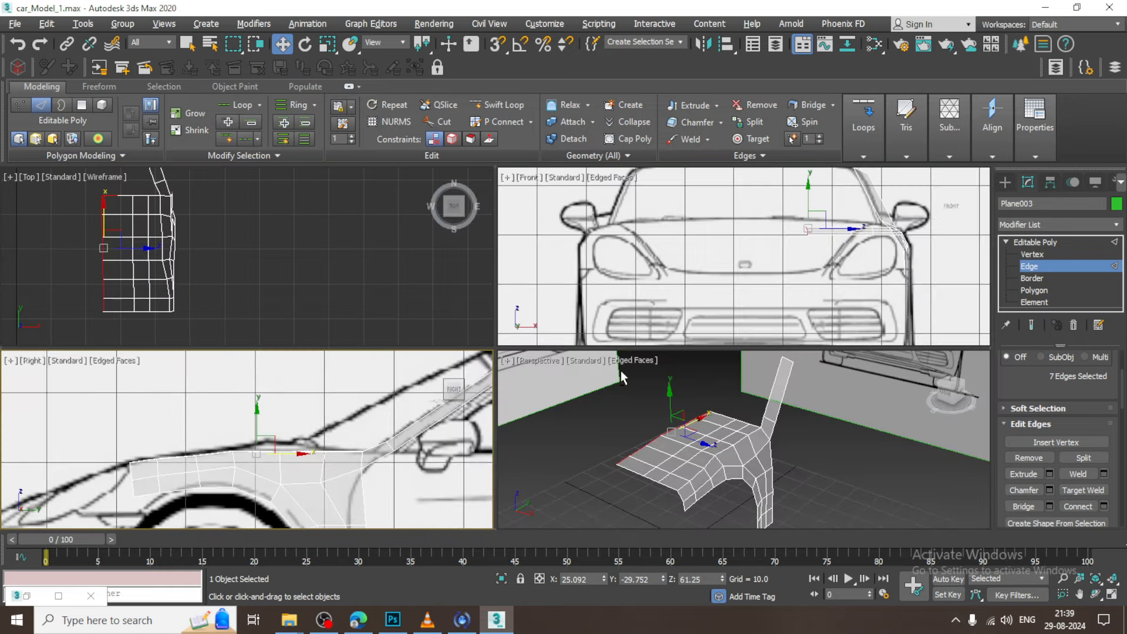
{"action": "middle_click_drag", "start_coordinate": [759, 256], "coordinate": [748, 254]}
{"action": "key", "text": "alt+w"}
{"action": "scroll", "coordinate": [596, 346], "scroll_direction": "up", "scroll_amount": 4}
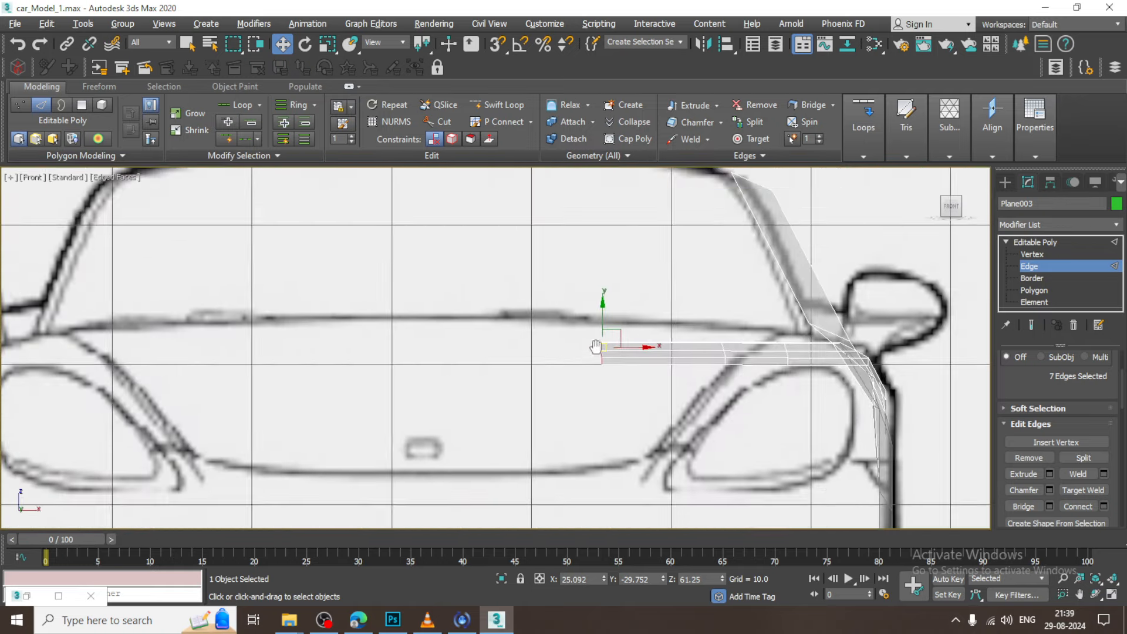
Raise the rearmost row of hood vertices in the Front view to about Z 62.4, following the blueprint's hood line.
{"action": "key", "text": "alt+w"}
{"action": "middle_click", "coordinate": [672, 418]}
{"action": "key", "text": "alt+w"}
{"action": "middle_click_drag", "start_coordinate": [672, 380], "coordinate": [539, 325], "text": "alt"}
{"action": "key", "text": "1"}
{"action": "left_click_drag", "start_coordinate": [500, 414], "coordinate": [500, 414]}
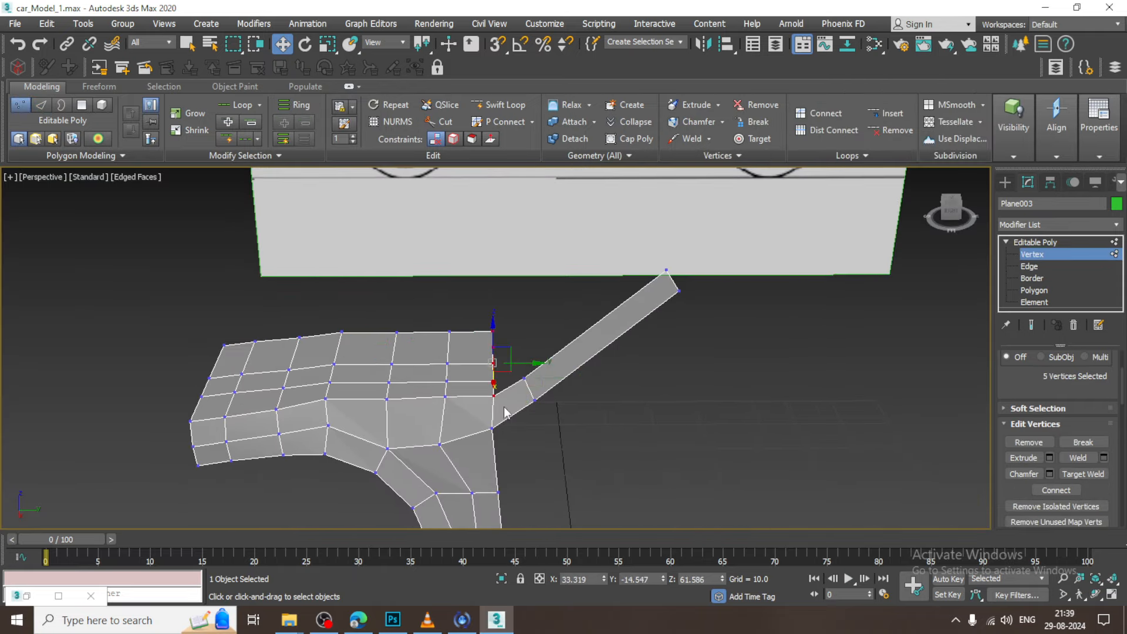
{"action": "key", "text": "alt+w"}
{"action": "middle_click_drag", "start_coordinate": [763, 235], "coordinate": [774, 225]}
{"action": "key", "text": "alt+w"}
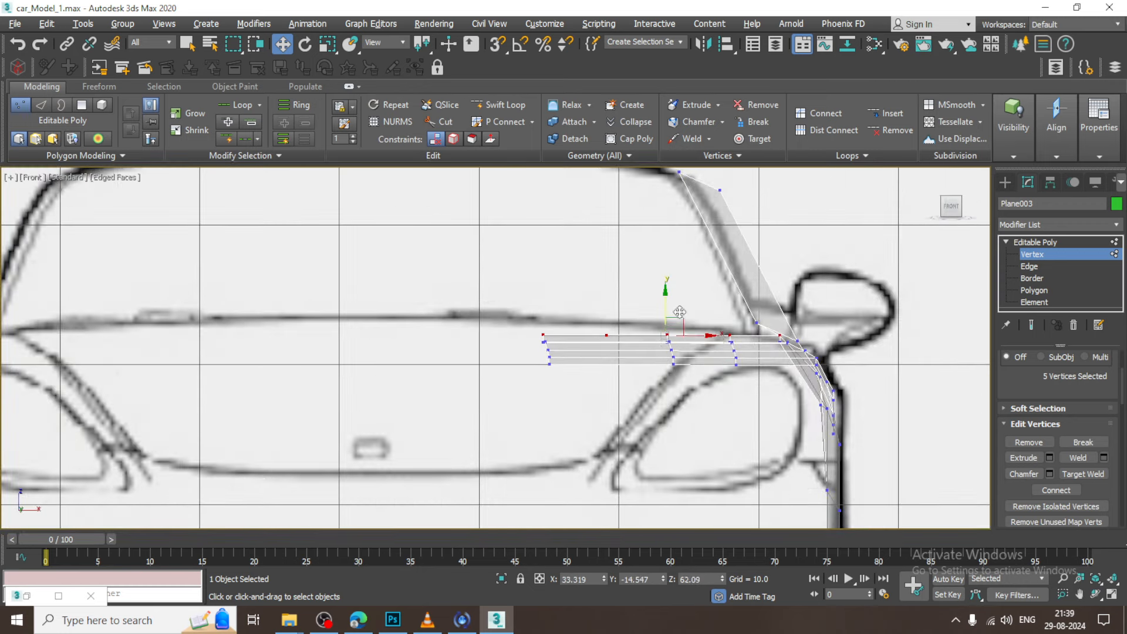
{"action": "left_click_drag", "start_coordinate": [636, 313], "coordinate": [635, 297], "text": "shift"}
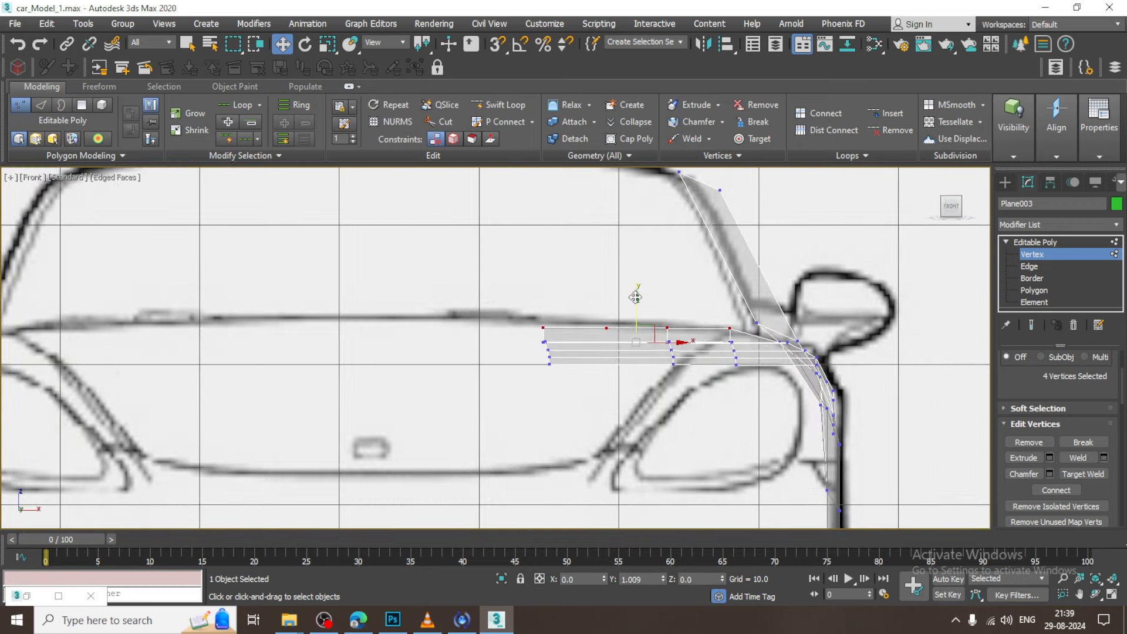
Select the four hood vertices in the second row from the rear and raise them to about Z 62 in the Front view.
{"action": "key", "text": "alt+w"}
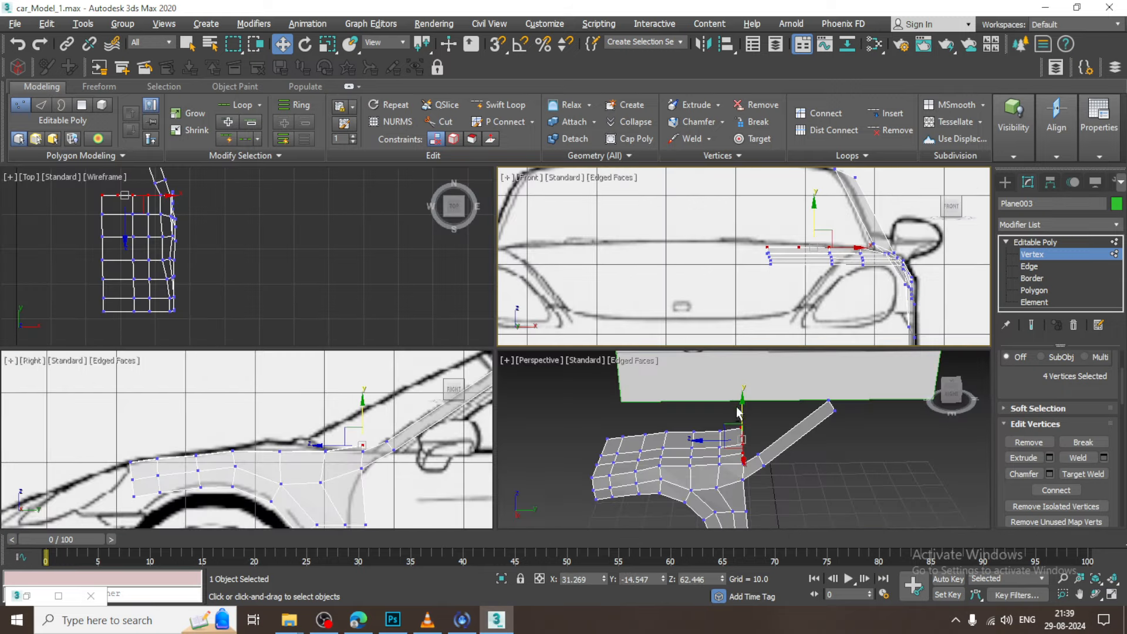
{"action": "key", "text": "alt+w"}
{"action": "left_click_drag", "start_coordinate": [477, 392], "coordinate": [477, 392]}
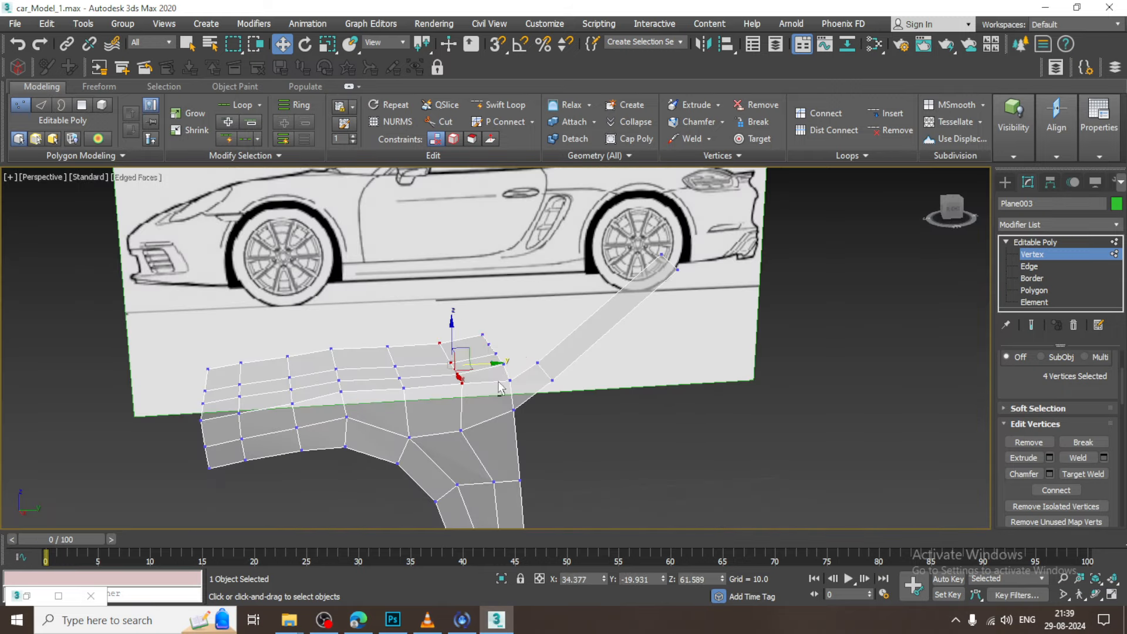
{"action": "key", "text": "alt+w"}
{"action": "right_click", "coordinate": [856, 289]}
{"action": "key", "text": "alt+w"}
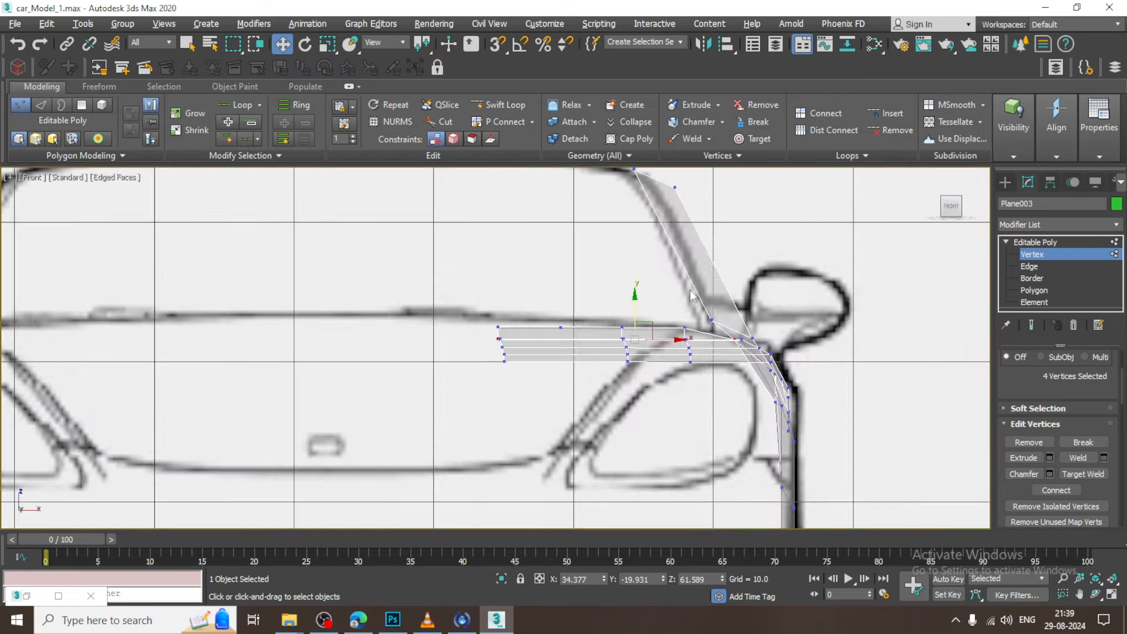
{"action": "left_click_drag", "start_coordinate": [636, 298], "coordinate": [638, 297]}
{"action": "key", "text": "alt+w"}
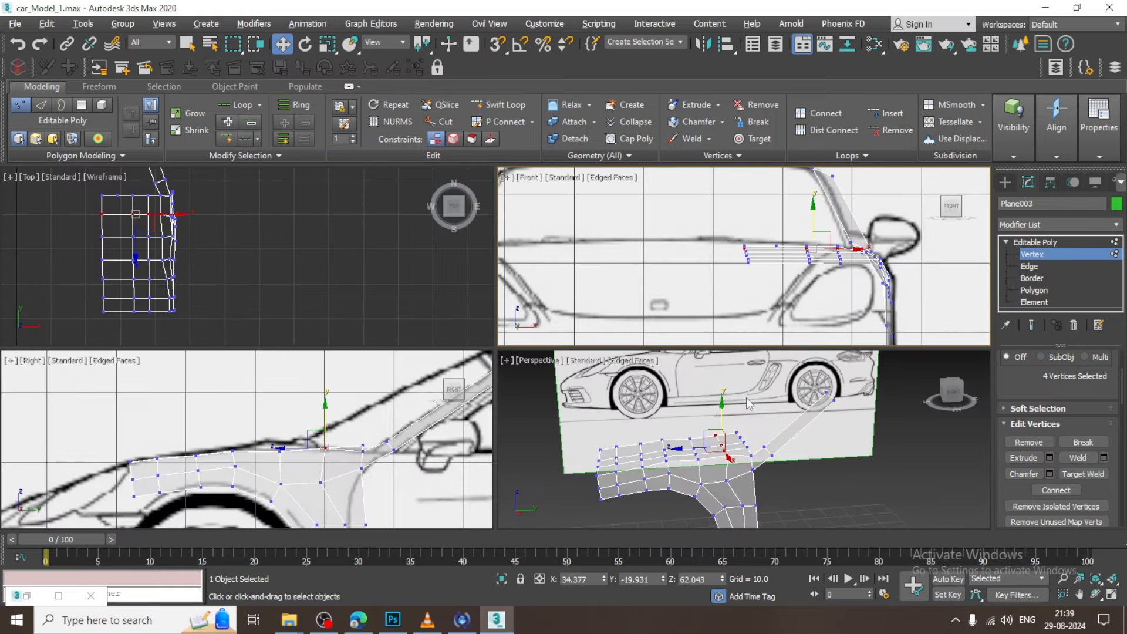
Raise the next rows of hood vertices to the blueprint's hood line in the Right view, the foremost of them to about Z 61.2.
{"action": "right_click", "coordinate": [734, 405]}
{"action": "key", "text": "alt+w"}
{"action": "middle_click_drag", "start_coordinate": [594, 392], "coordinate": [575, 379], "text": "alt"}
{"action": "middle_click_drag", "start_coordinate": [461, 367], "coordinate": [471, 363], "text": "alt"}
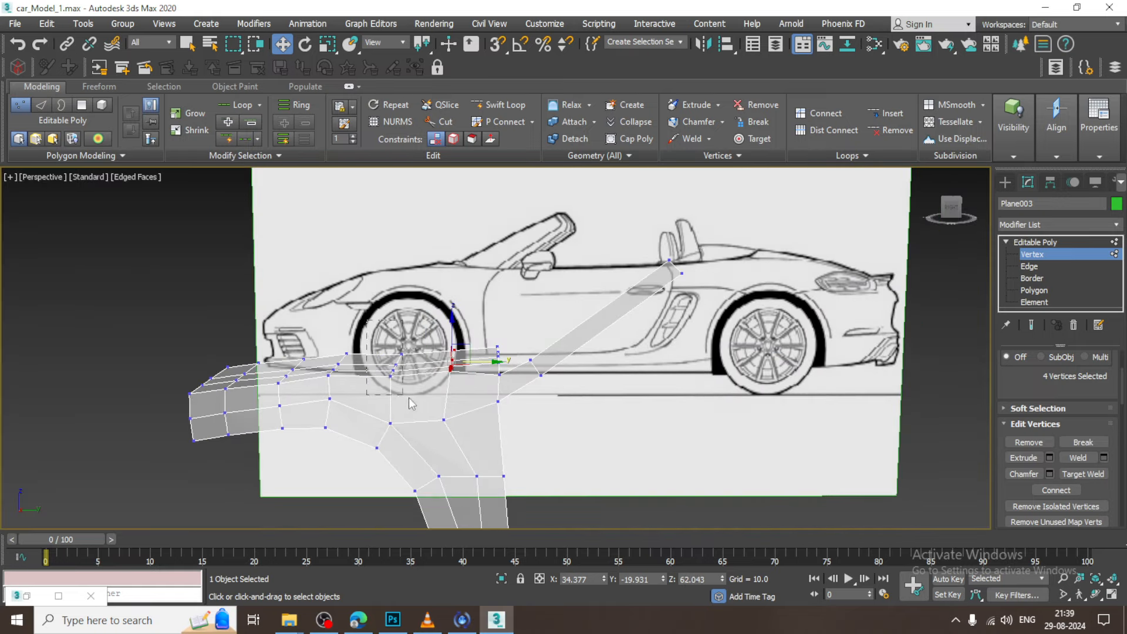
{"action": "middle_click_drag", "start_coordinate": [410, 403], "coordinate": [415, 355], "text": "alt"}
{"action": "left_click_drag", "start_coordinate": [399, 341], "coordinate": [399, 336]}
{"action": "key", "text": "alt+w"}
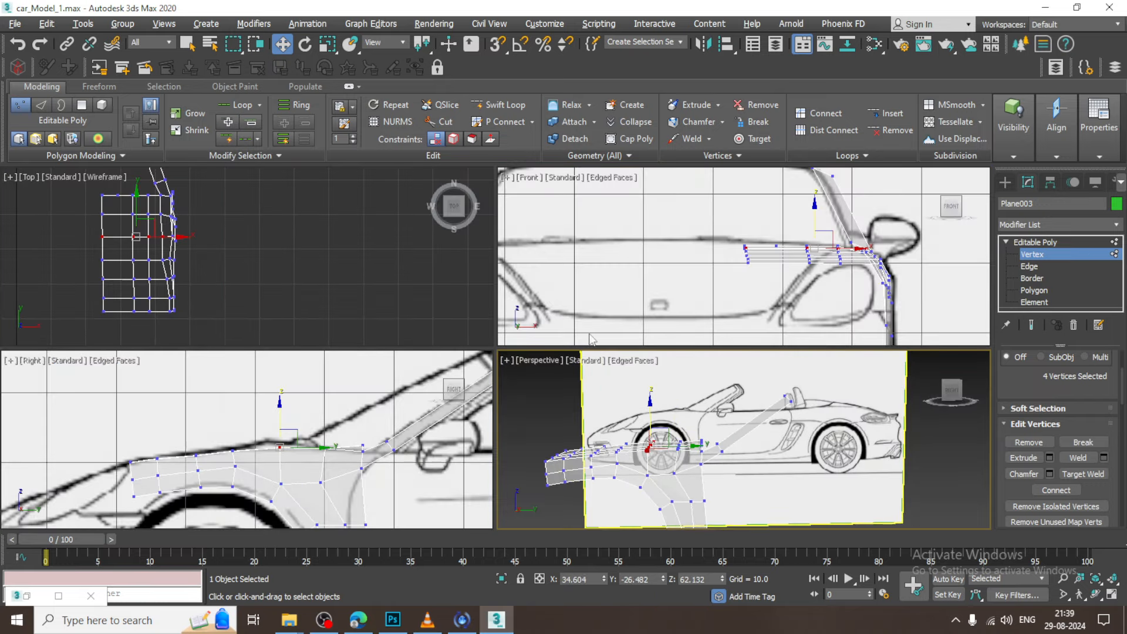
{"action": "right_click", "coordinate": [735, 282]}
{"action": "middle_click_drag", "start_coordinate": [356, 443], "coordinate": [319, 439]}
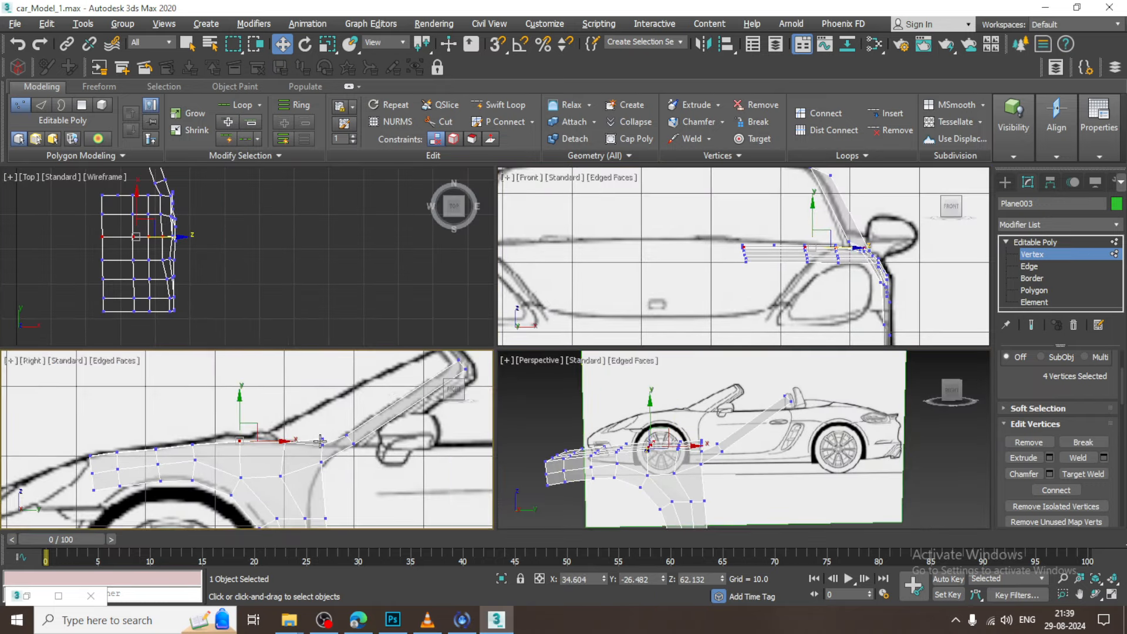
{"action": "key", "text": "alt+w"}
{"action": "middle_click_drag", "start_coordinate": [382, 405], "coordinate": [482, 401]}
{"action": "left_click_drag", "start_coordinate": [459, 338], "coordinate": [496, 326]}
{"action": "left_click_drag", "start_coordinate": [594, 327], "coordinate": [594, 322]}
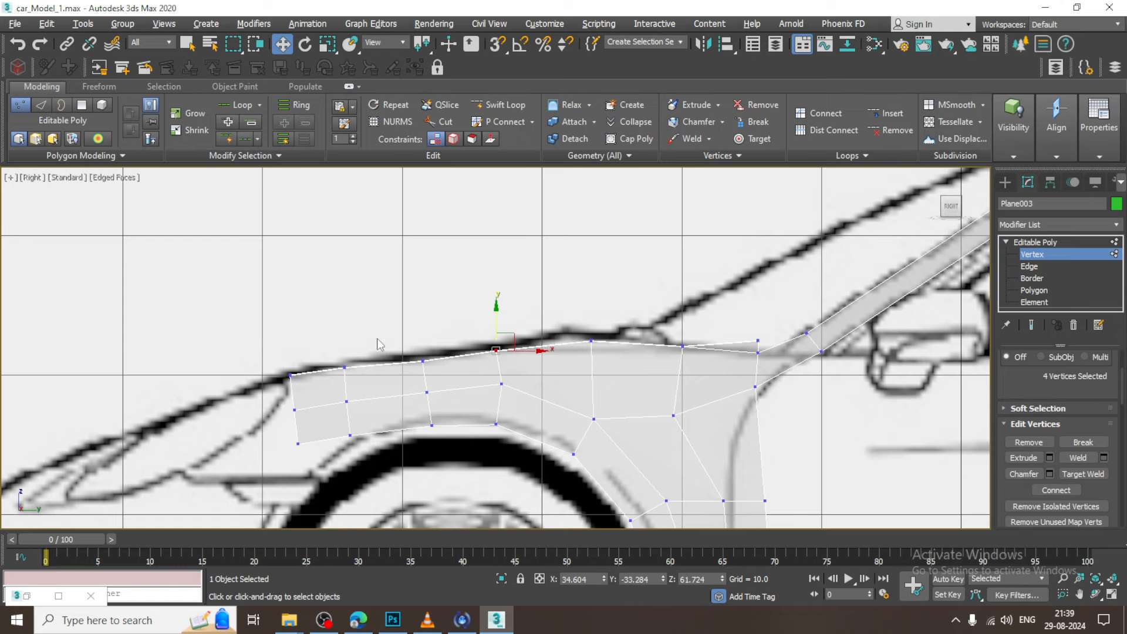
{"action": "left_click_drag", "start_coordinate": [379, 340], "coordinate": [444, 378]}
{"action": "left_click_drag", "start_coordinate": [422, 335], "coordinate": [422, 332]}
Check the reshaped hood and fender in the Front and Perspective views and turn off the mesh's see-through display.
{"action": "key", "text": "alt+w"}
{"action": "right_click", "coordinate": [866, 247]}
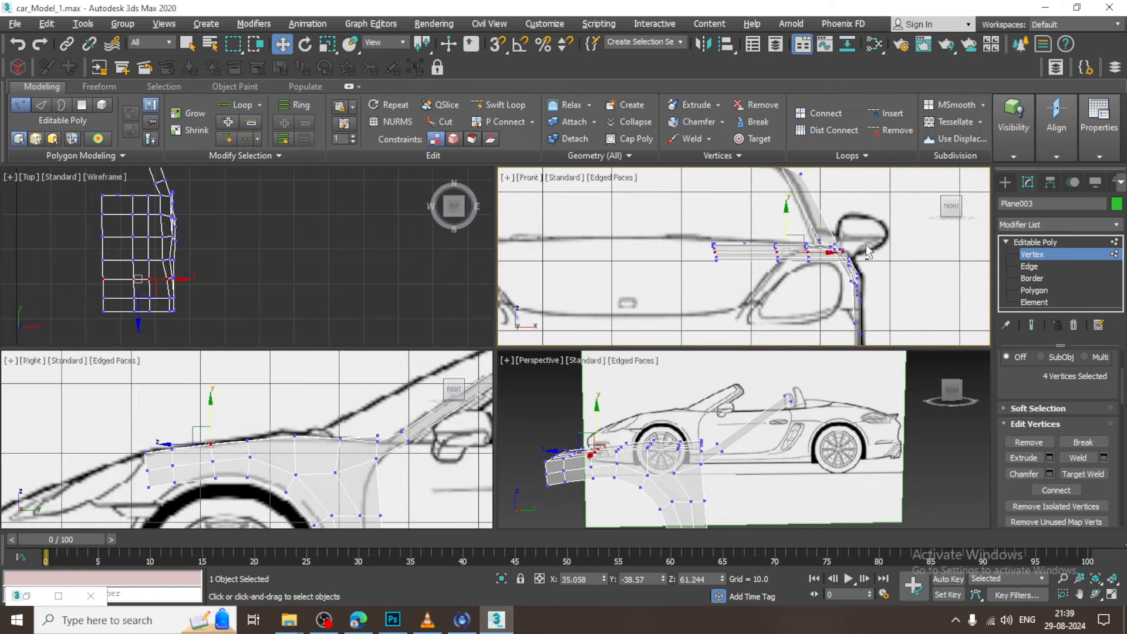
{"action": "key", "text": "alt+w"}
{"action": "key", "text": "alt+w"}
{"action": "middle_click_drag", "start_coordinate": [725, 414], "coordinate": [436, 264], "text": "alt"}
{"action": "key", "text": "alt+w"}
{"action": "key", "text": "alt+x"}
{"action": "right_click", "coordinate": [436, 264]}
{"action": "left_click", "coordinate": [417, 72]}
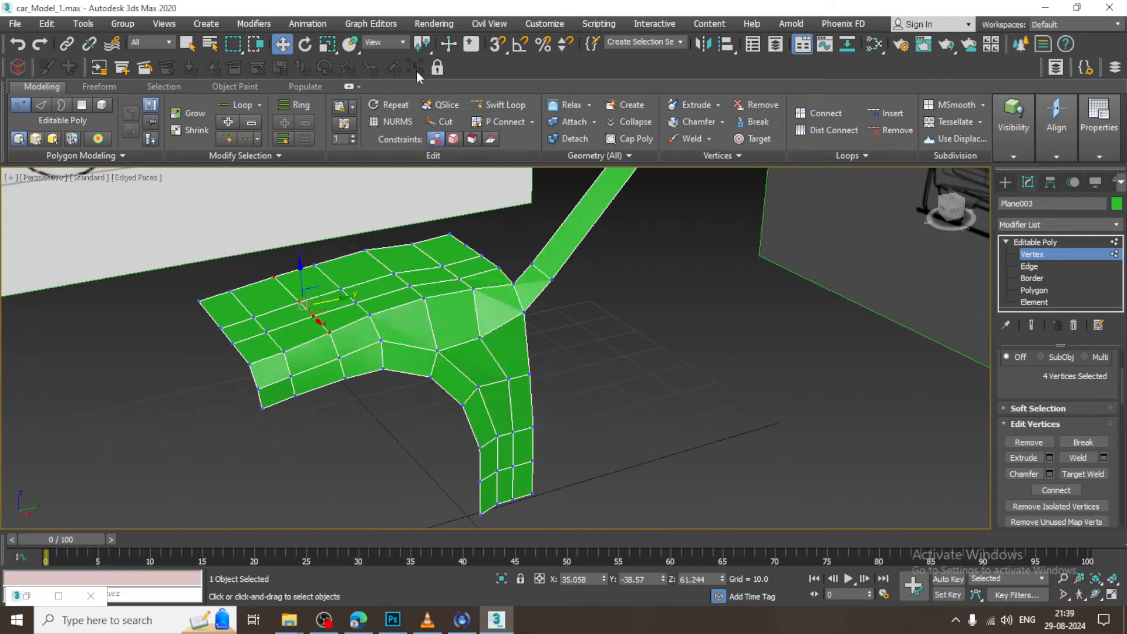
Preview the fender and hood mesh with NURMS smoothing in the Perspective view and switch the smoothing back off.
{"action": "mouse_move", "coordinate": [618, 356]}
{"action": "middle_mouse_down", "text": "alt"}
{"action": "mouse_move", "coordinate": [728, 355]}
{"action": "mouse_move", "coordinate": [560, 338]}
{"action": "mouse_move", "coordinate": [581, 317]}
{"action": "mouse_move", "coordinate": [625, 373]}
{"action": "middle_mouse_up", "text": "alt"}
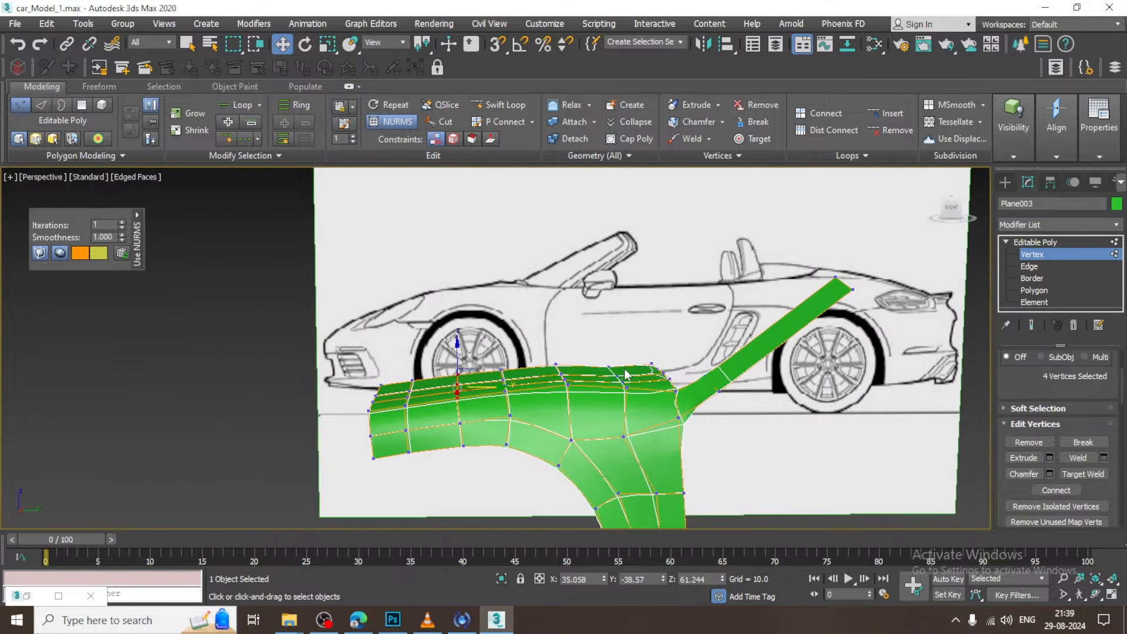
{"action": "middle_click_drag", "start_coordinate": [588, 325], "coordinate": [583, 368], "text": "alt"}
{"action": "right_click", "coordinate": [531, 354]}
{"action": "left_click", "coordinate": [474, 162]}
{"action": "scroll", "coordinate": [657, 363], "scroll_direction": "down", "scroll_amount": 4}
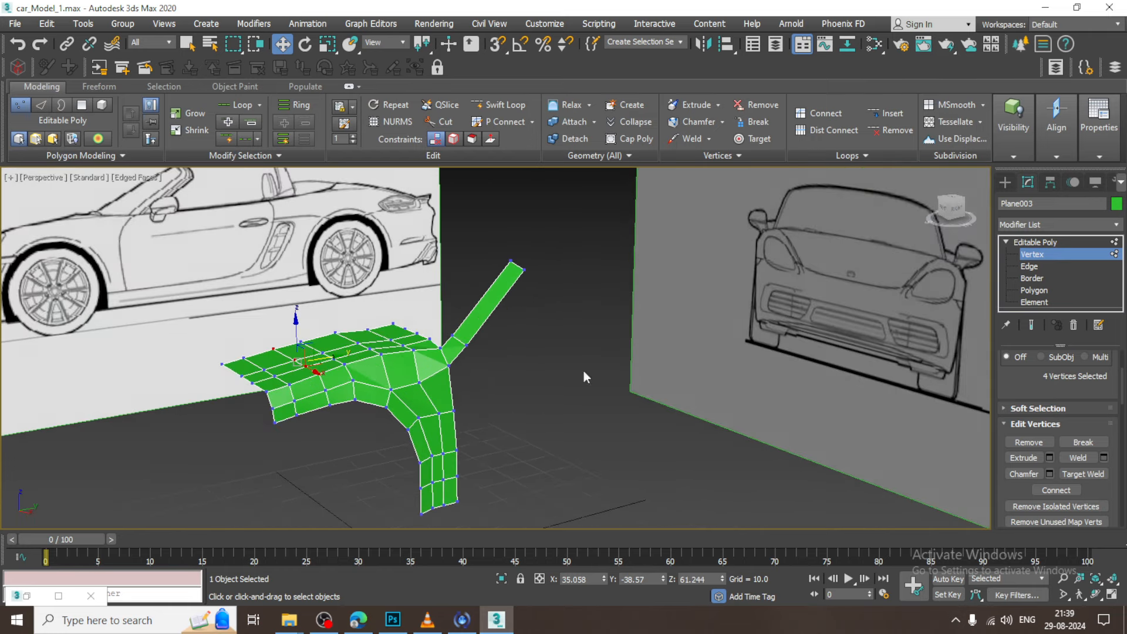
Leave vertex editing and turn on NURMS smoothing for the whole fender, hood and pillar mesh, checking it beside the blueprints.
{"action": "left_click", "coordinate": [1064, 242]}
{"action": "middle_click_drag", "start_coordinate": [687, 367], "coordinate": [666, 368], "text": "alt"}
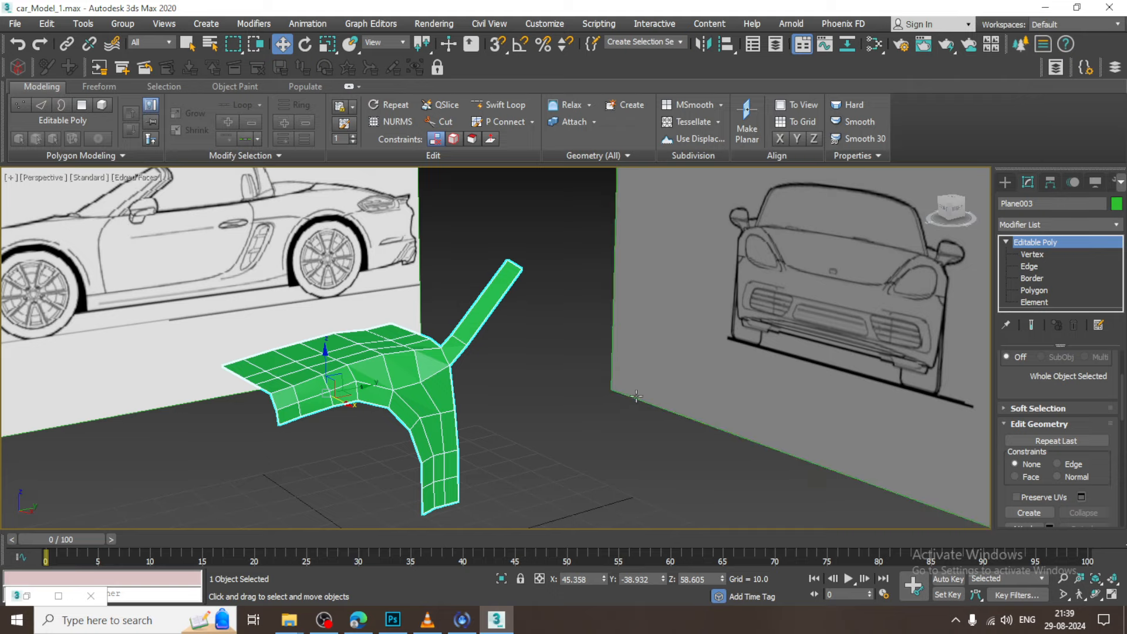
{"action": "scroll", "coordinate": [480, 411], "scroll_direction": "down", "scroll_amount": 5}
{"action": "right_click", "coordinate": [451, 395]}
{"action": "left_click", "coordinate": [436, 241]}
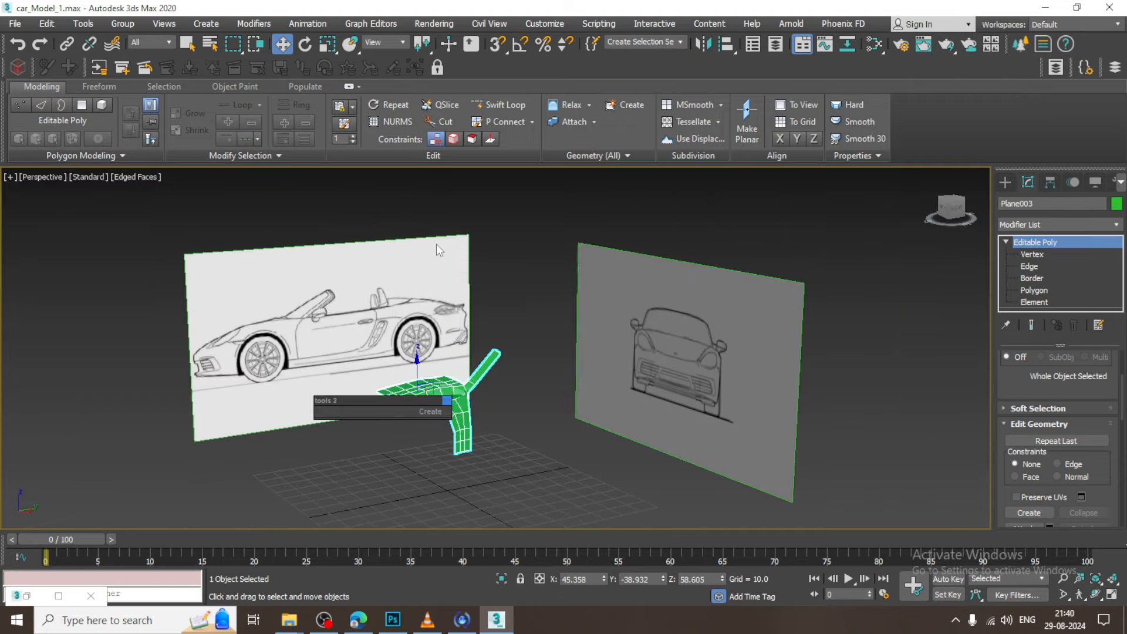
{"action": "scroll", "coordinate": [523, 421], "scroll_direction": "up", "scroll_amount": 3}
{"action": "middle_click_drag", "start_coordinate": [523, 421], "coordinate": [541, 434]}
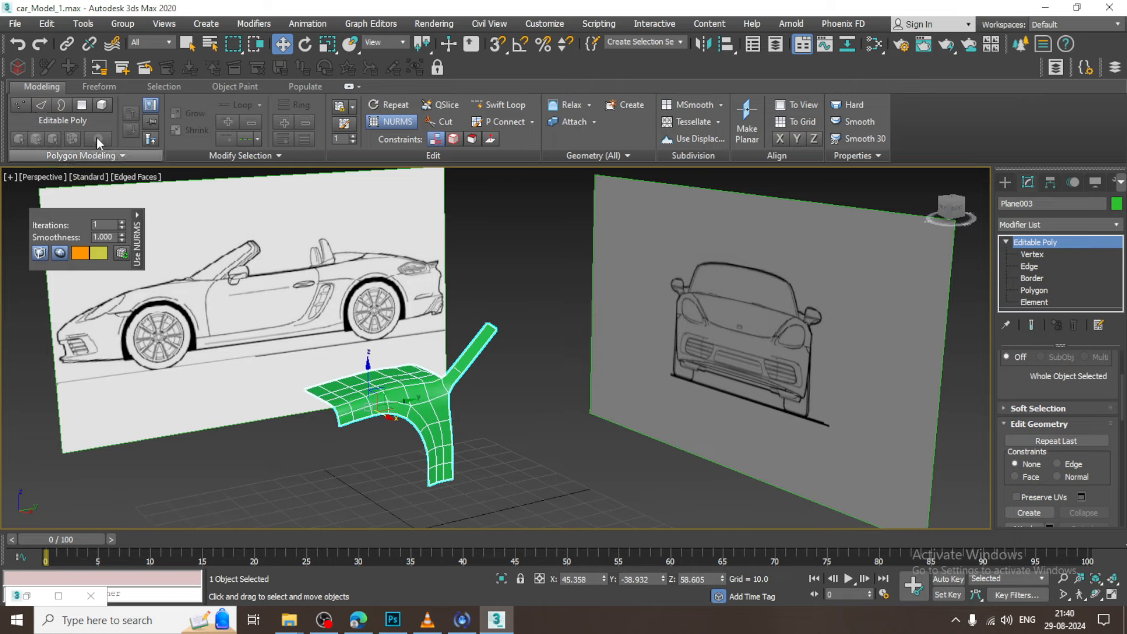
{"action": "middle_click_drag", "start_coordinate": [563, 316], "coordinate": [704, 296]}
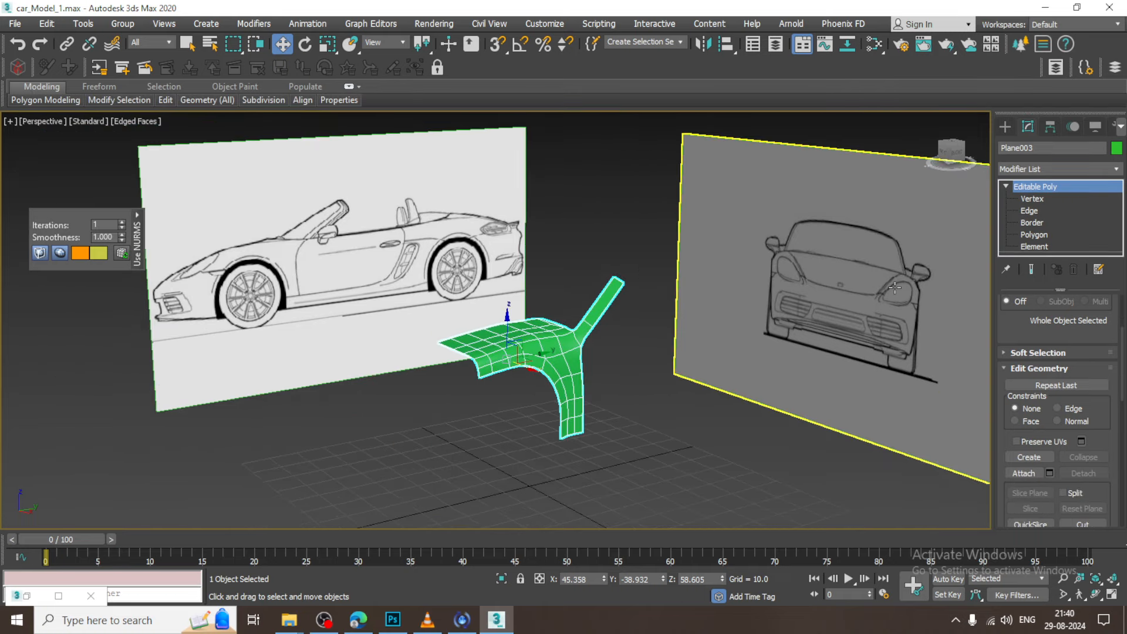